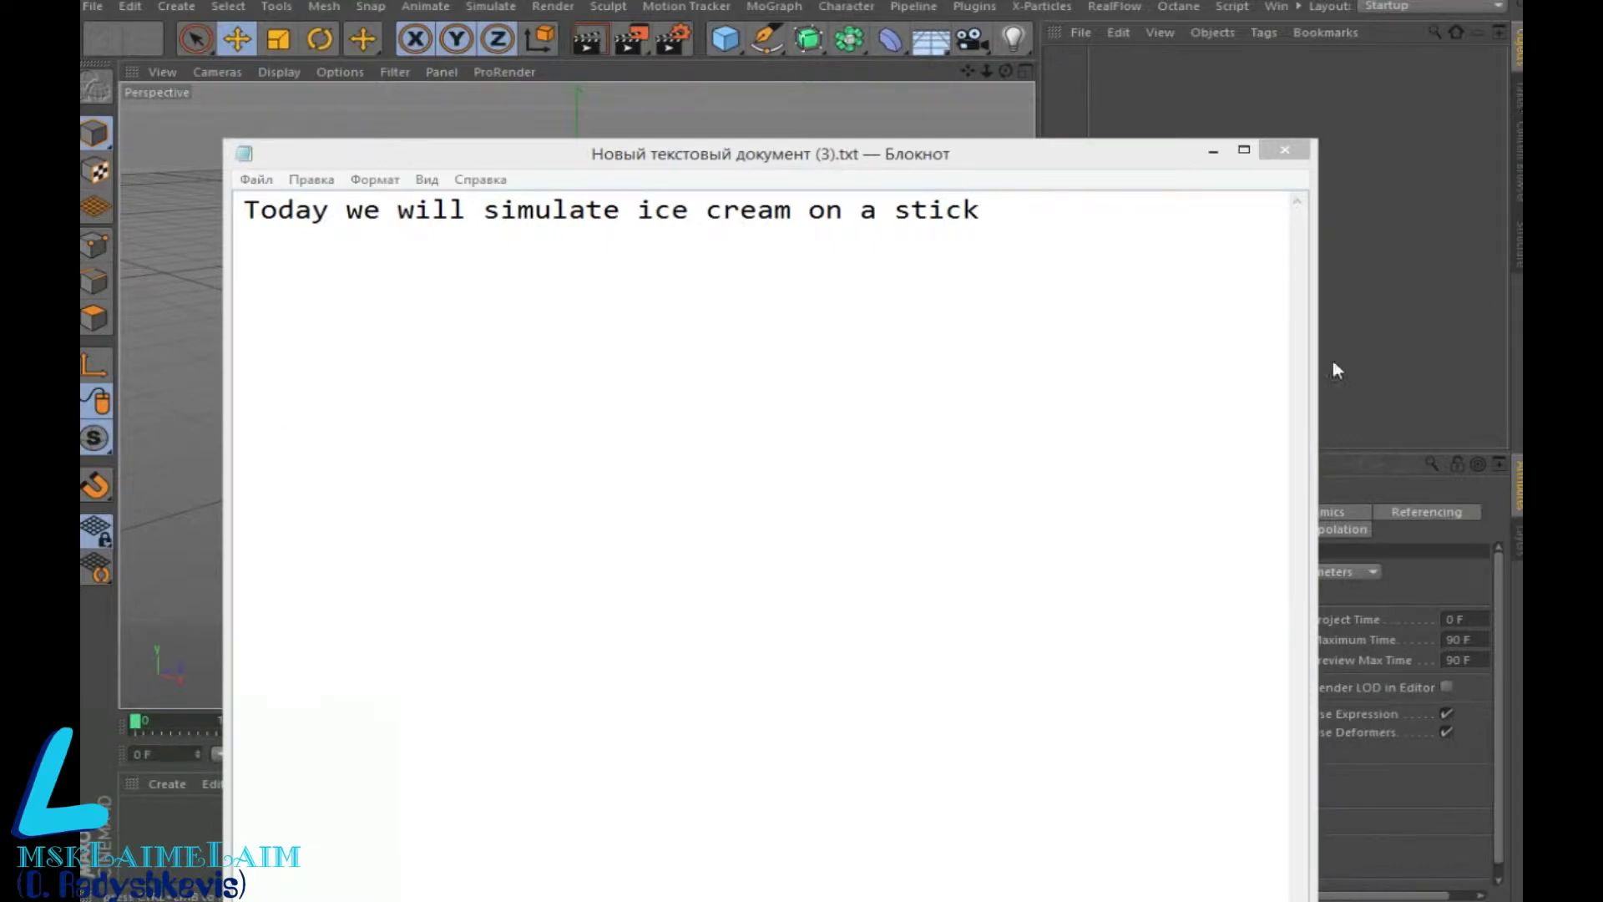
Minimize the Notepad note about the ice-cream-on-a-stick simulation to show the empty scene
{"action": "left_click", "coordinate": [1214, 151]}
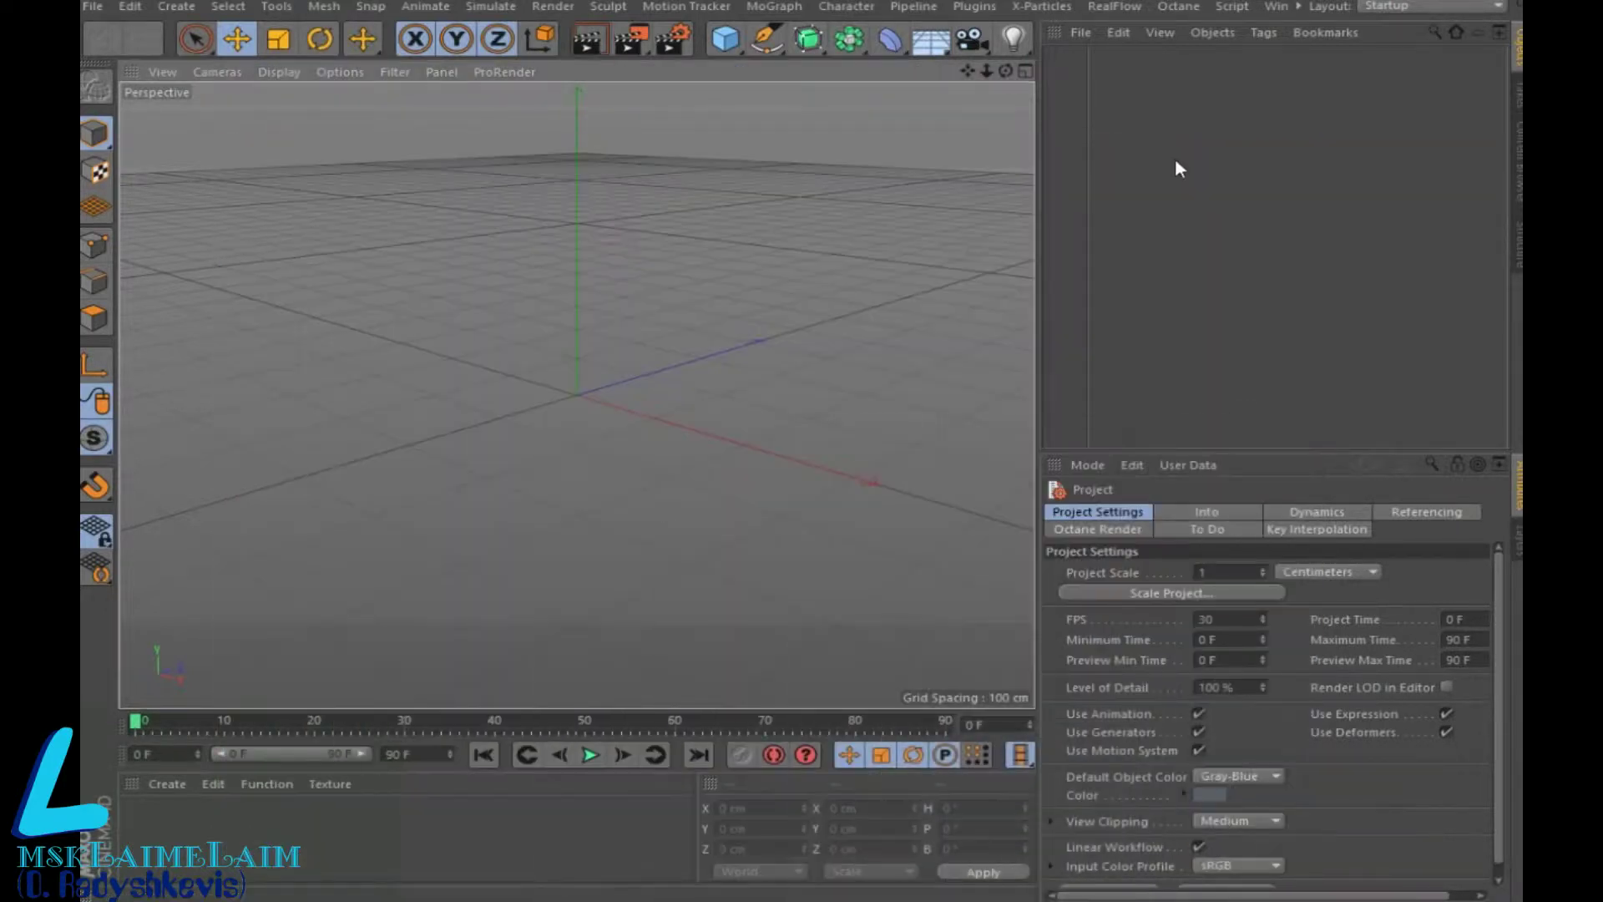
Add a cube with 2 segments along X and 3 along Y
{"action": "left_click", "coordinate": [725, 39]}
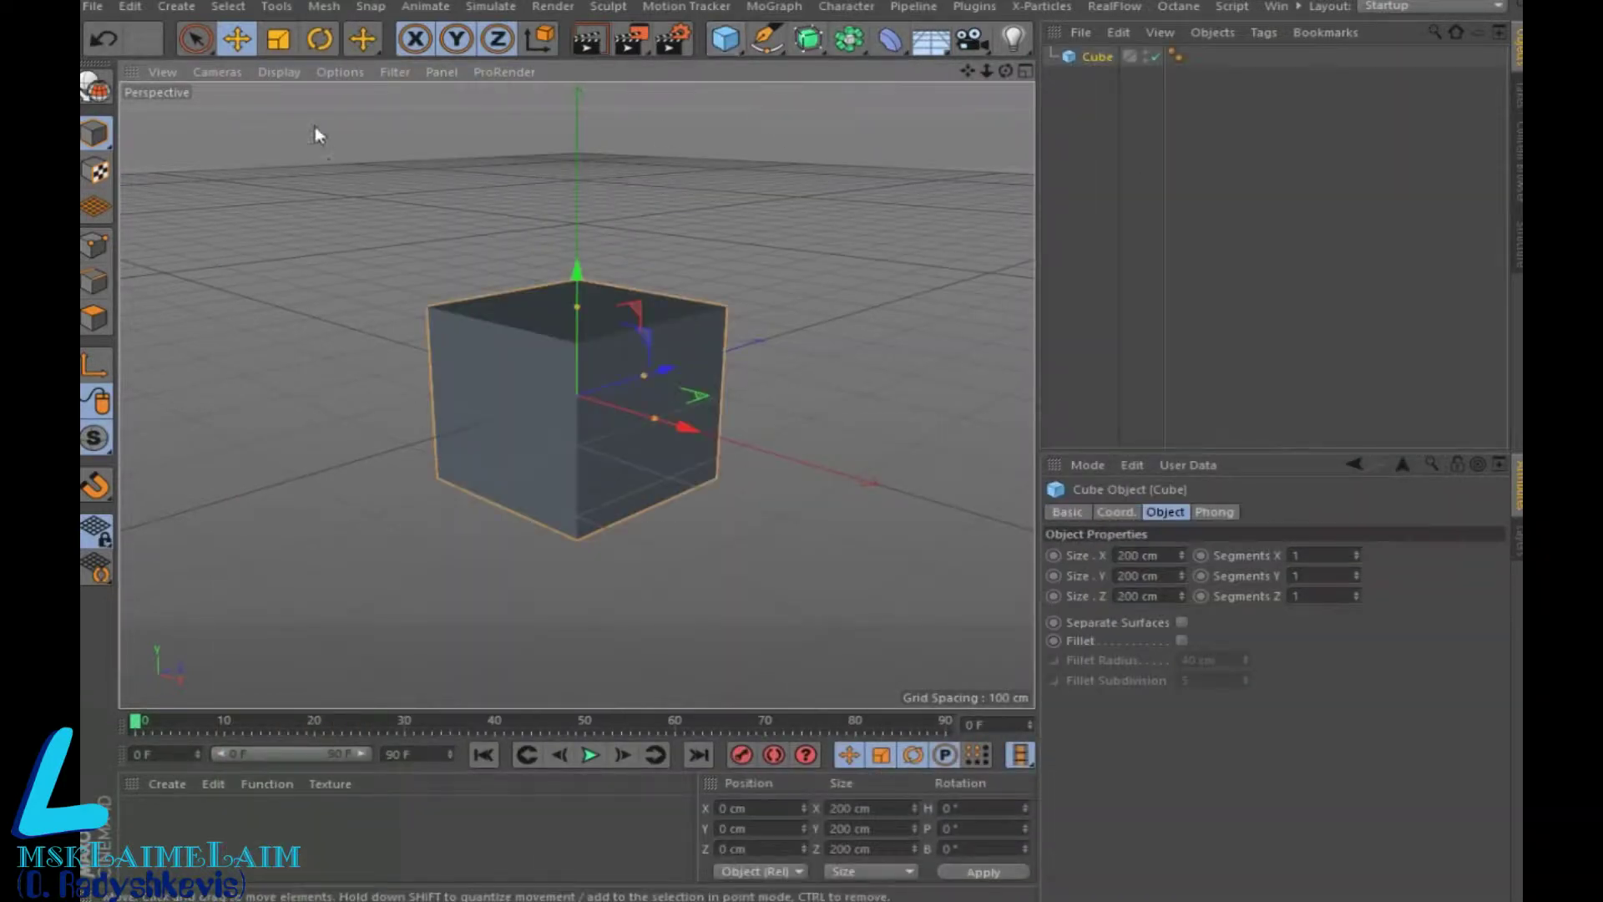
{"action": "left_click", "coordinate": [270, 75]}
{"action": "left_click", "coordinate": [277, 121]}
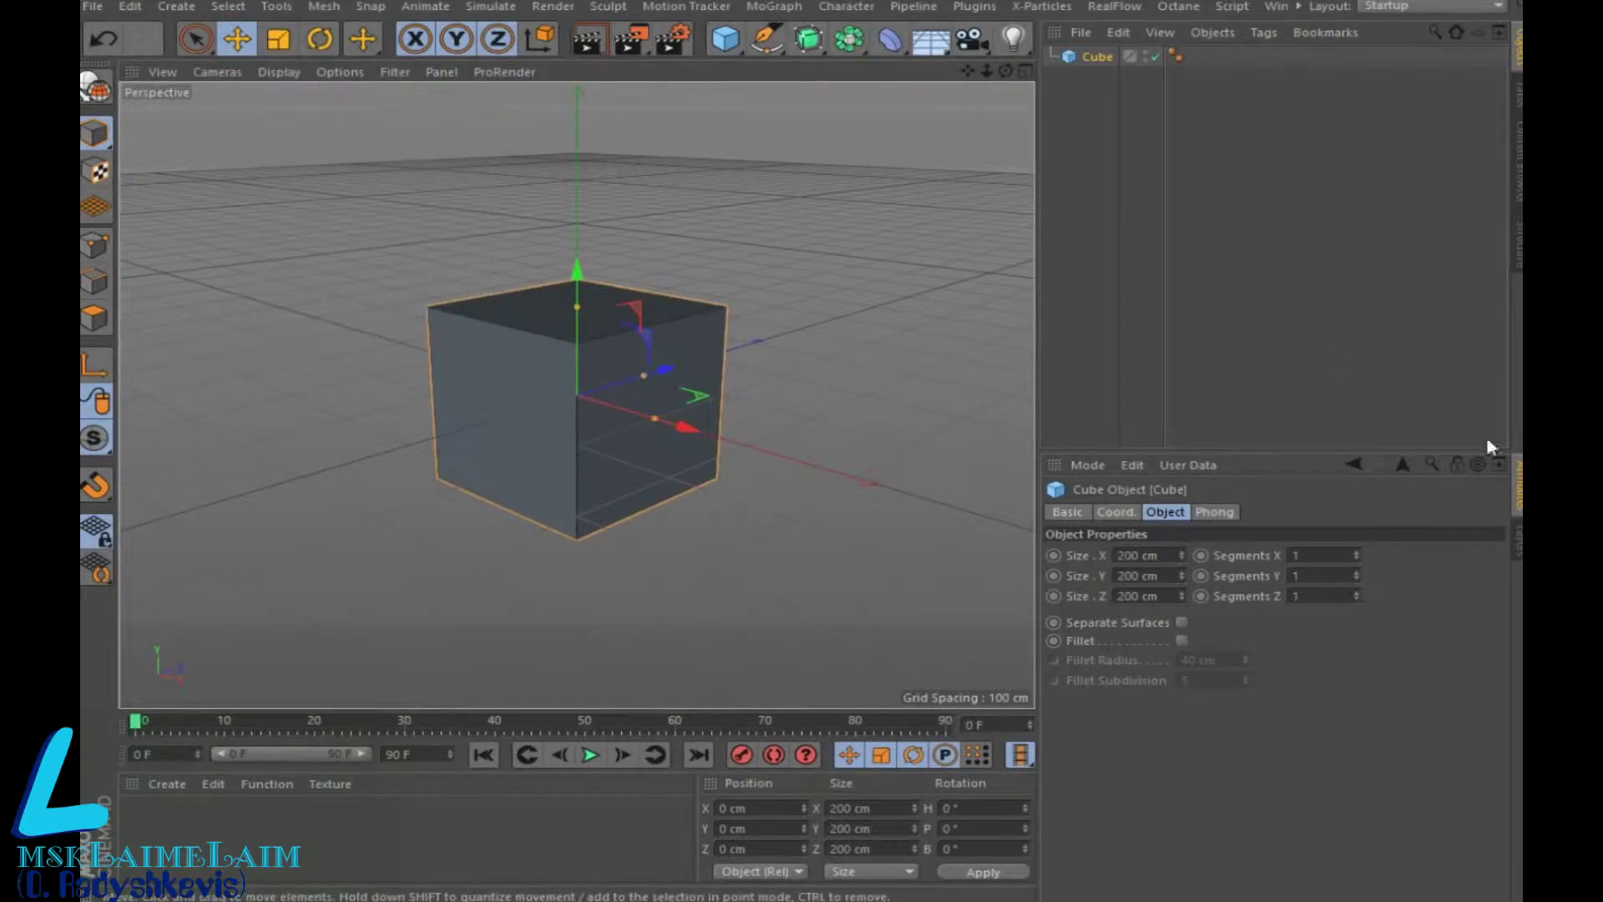
{"action": "left_click", "coordinate": [1308, 557]}
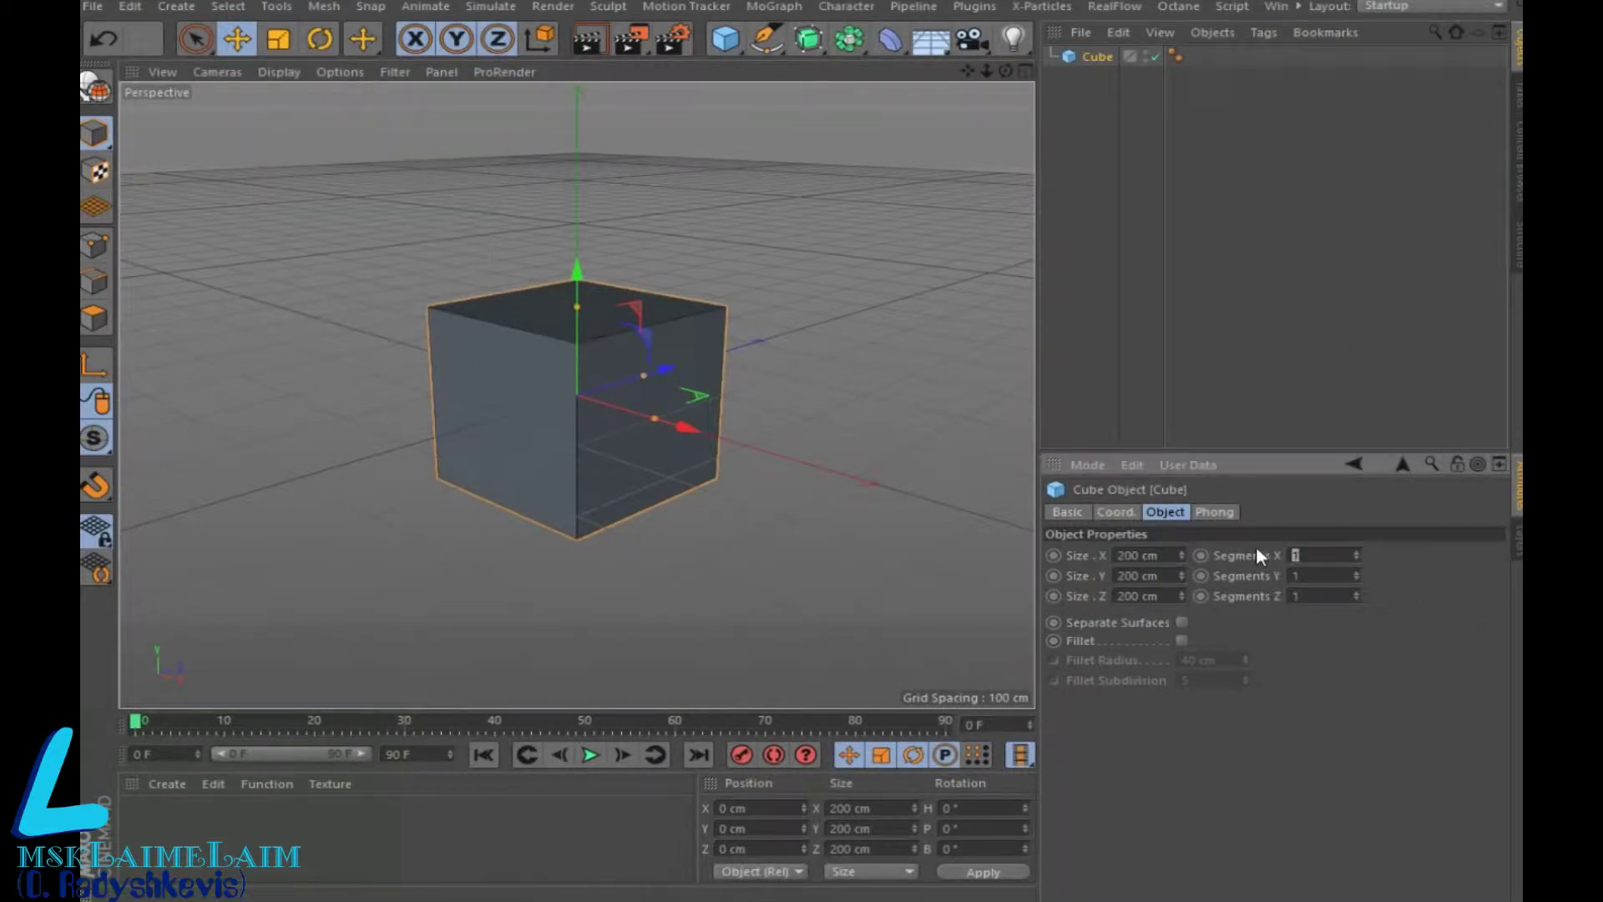
{"action": "type", "text": "2"}
{"action": "key", "text": "Return"}
Resize the cube to about 114 cm wide, 286 cm tall, 47 cm deep and make it editable
{"action": "mouse_move", "coordinate": [1006, 71]}
{"action": "left_mouse_down"}
{"action": "mouse_move", "coordinate": [986, 77]}
{"action": "mouse_move", "coordinate": [1001, 75]}
{"action": "left_mouse_up"}
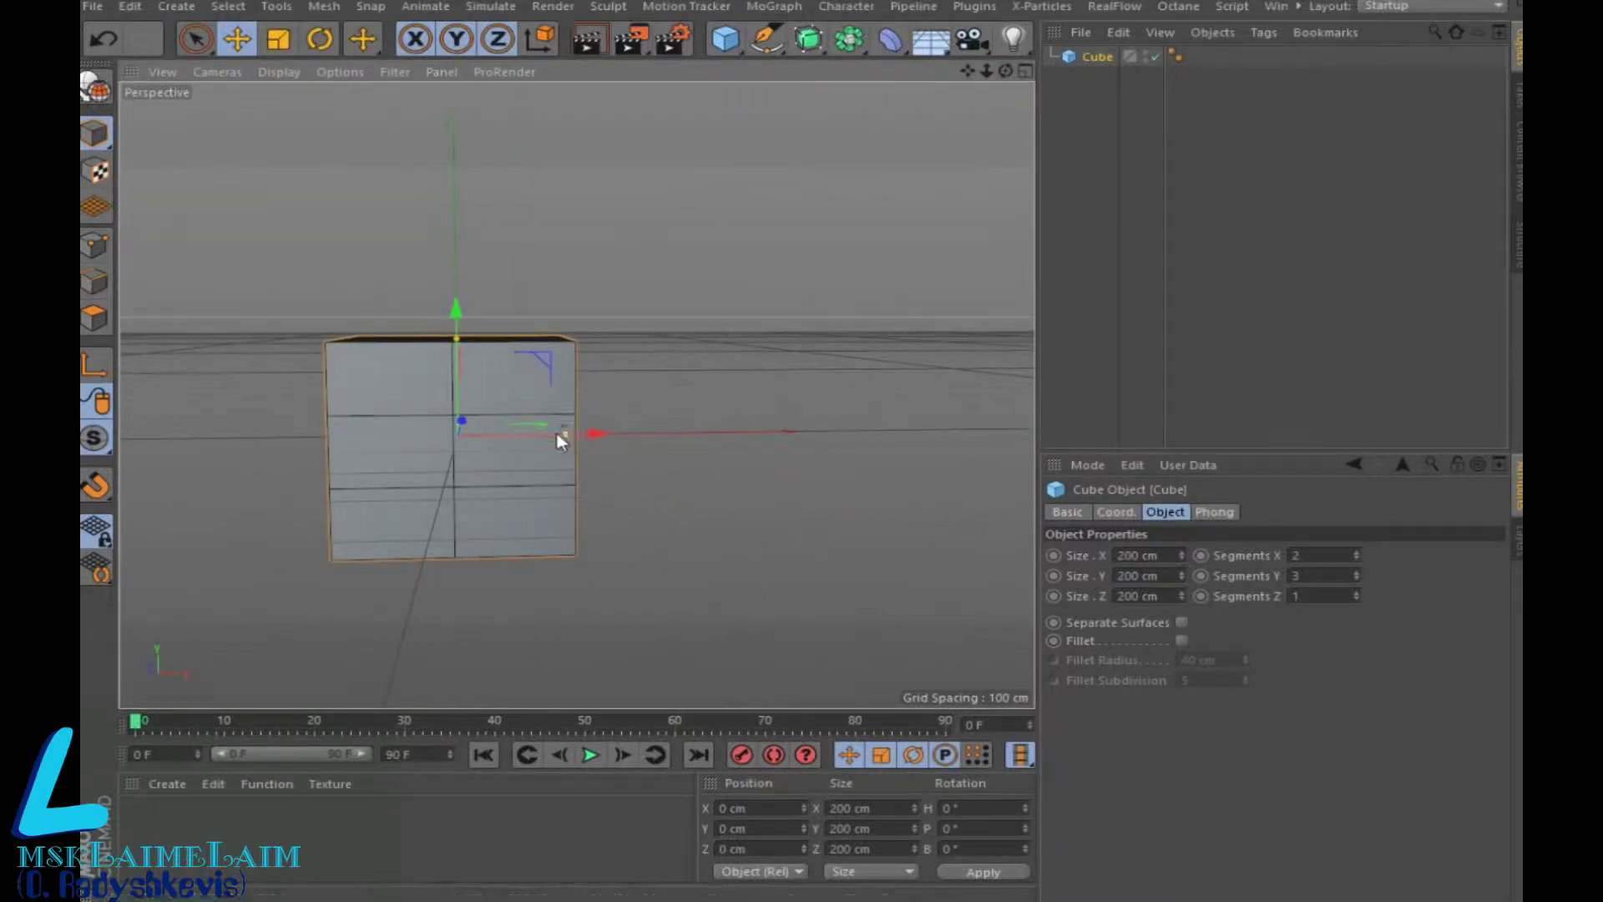
{"action": "left_click_drag", "start_coordinate": [565, 436], "coordinate": [519, 432]}
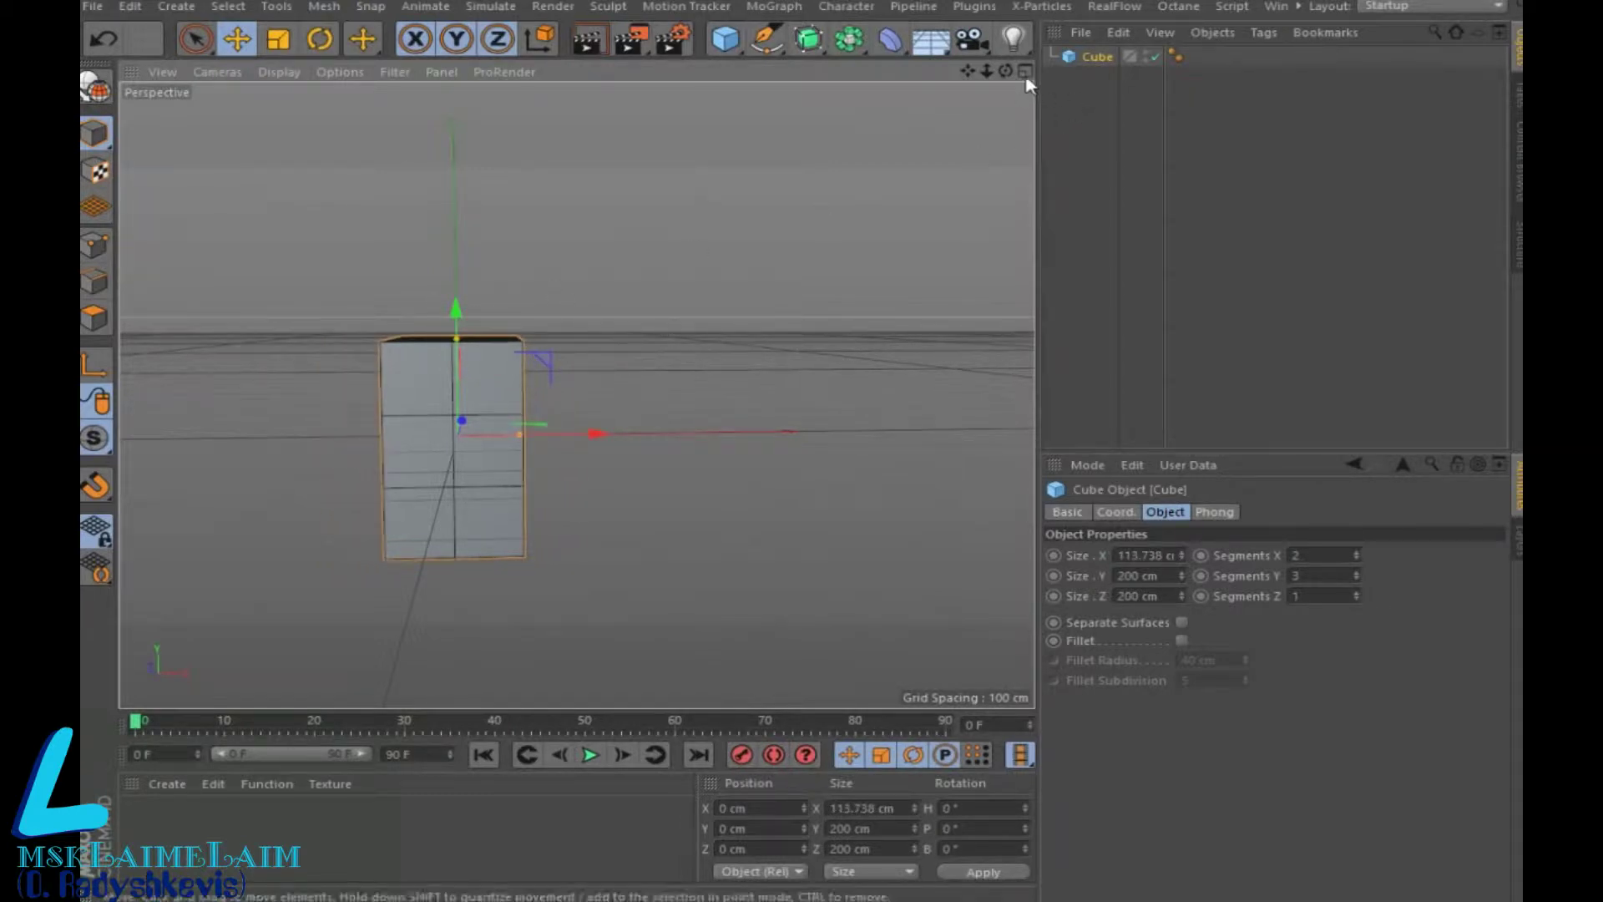
{"action": "mouse_move", "coordinate": [1006, 71]}
{"action": "left_mouse_down"}
{"action": "mouse_move", "coordinate": [977, 76]}
{"action": "mouse_move", "coordinate": [1005, 71]}
{"action": "left_mouse_up"}
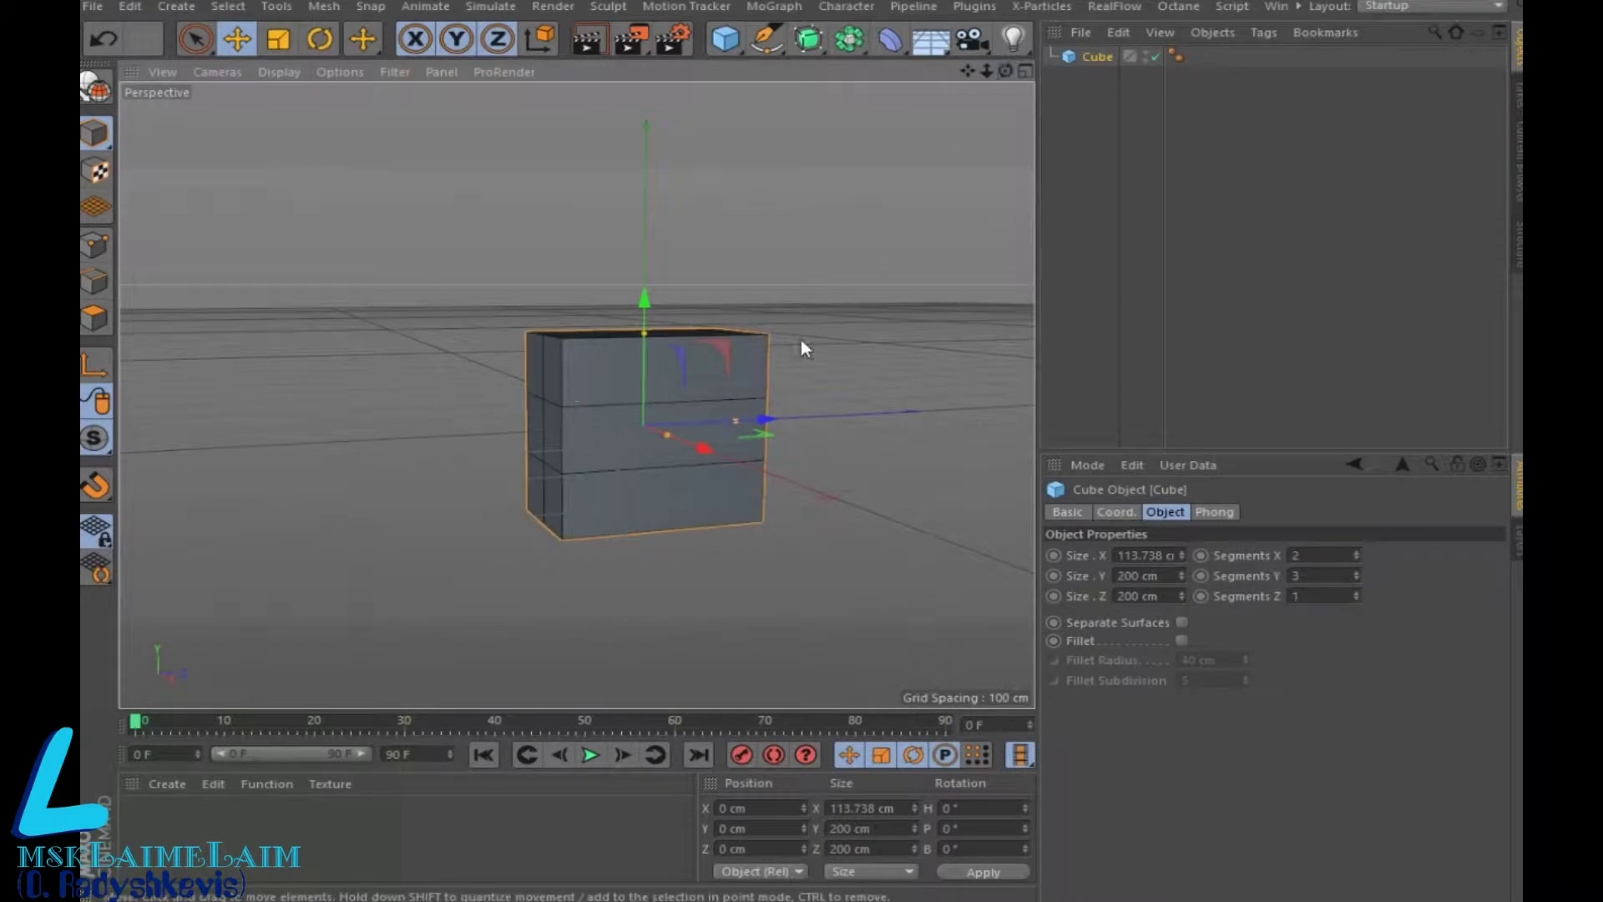
{"action": "left_click_drag", "start_coordinate": [719, 422], "coordinate": [672, 425]}
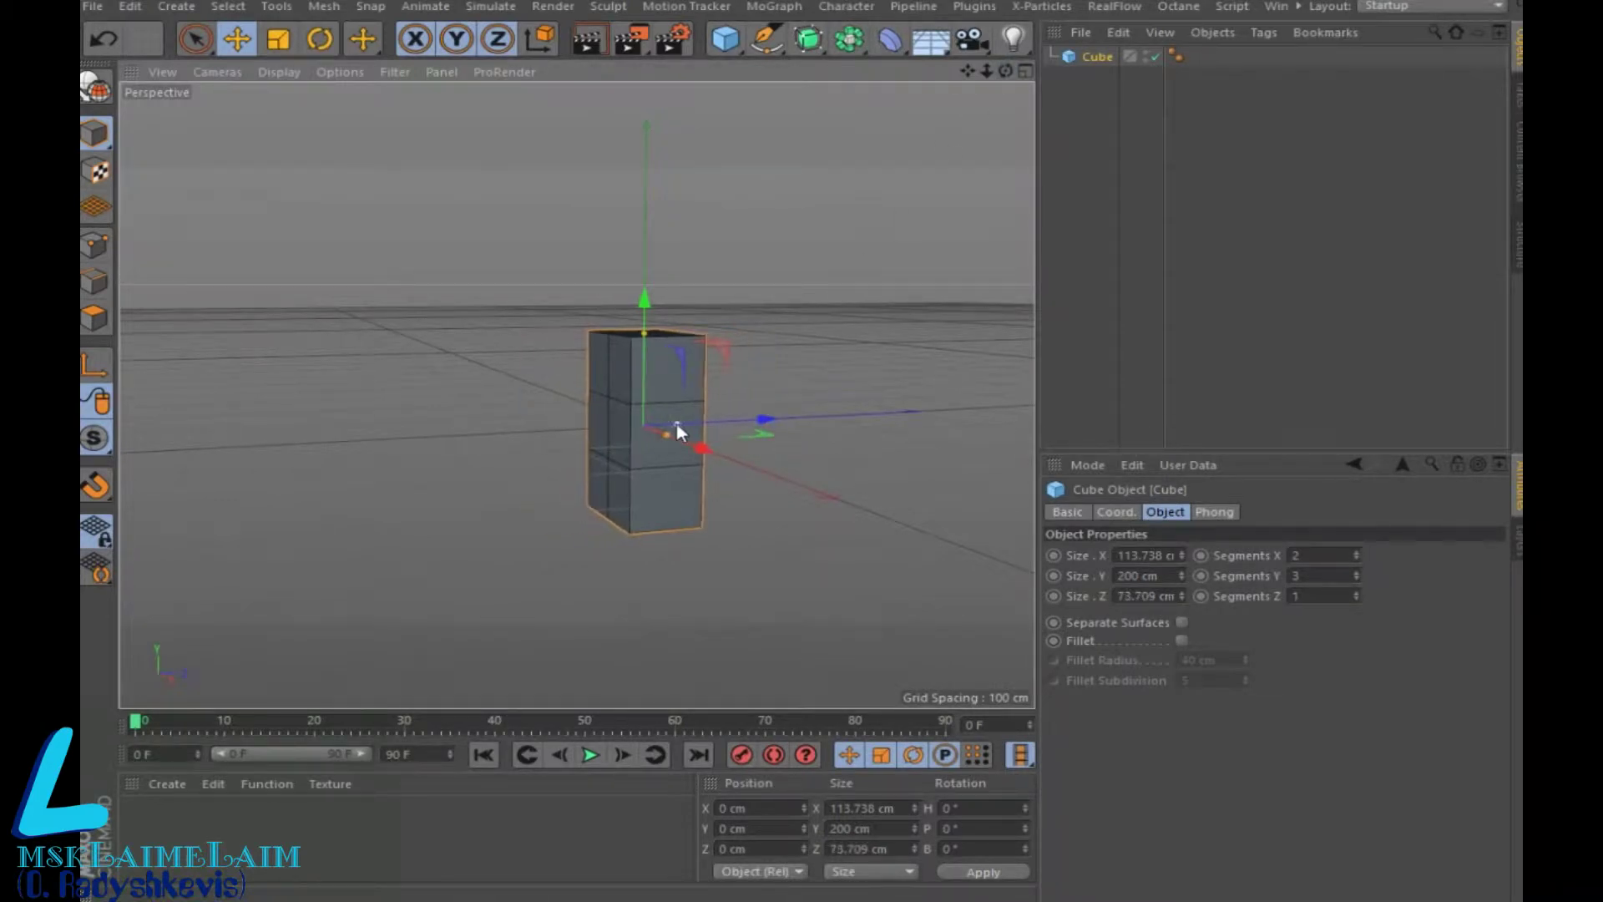
{"action": "left_click_drag", "start_coordinate": [674, 423], "coordinate": [666, 425]}
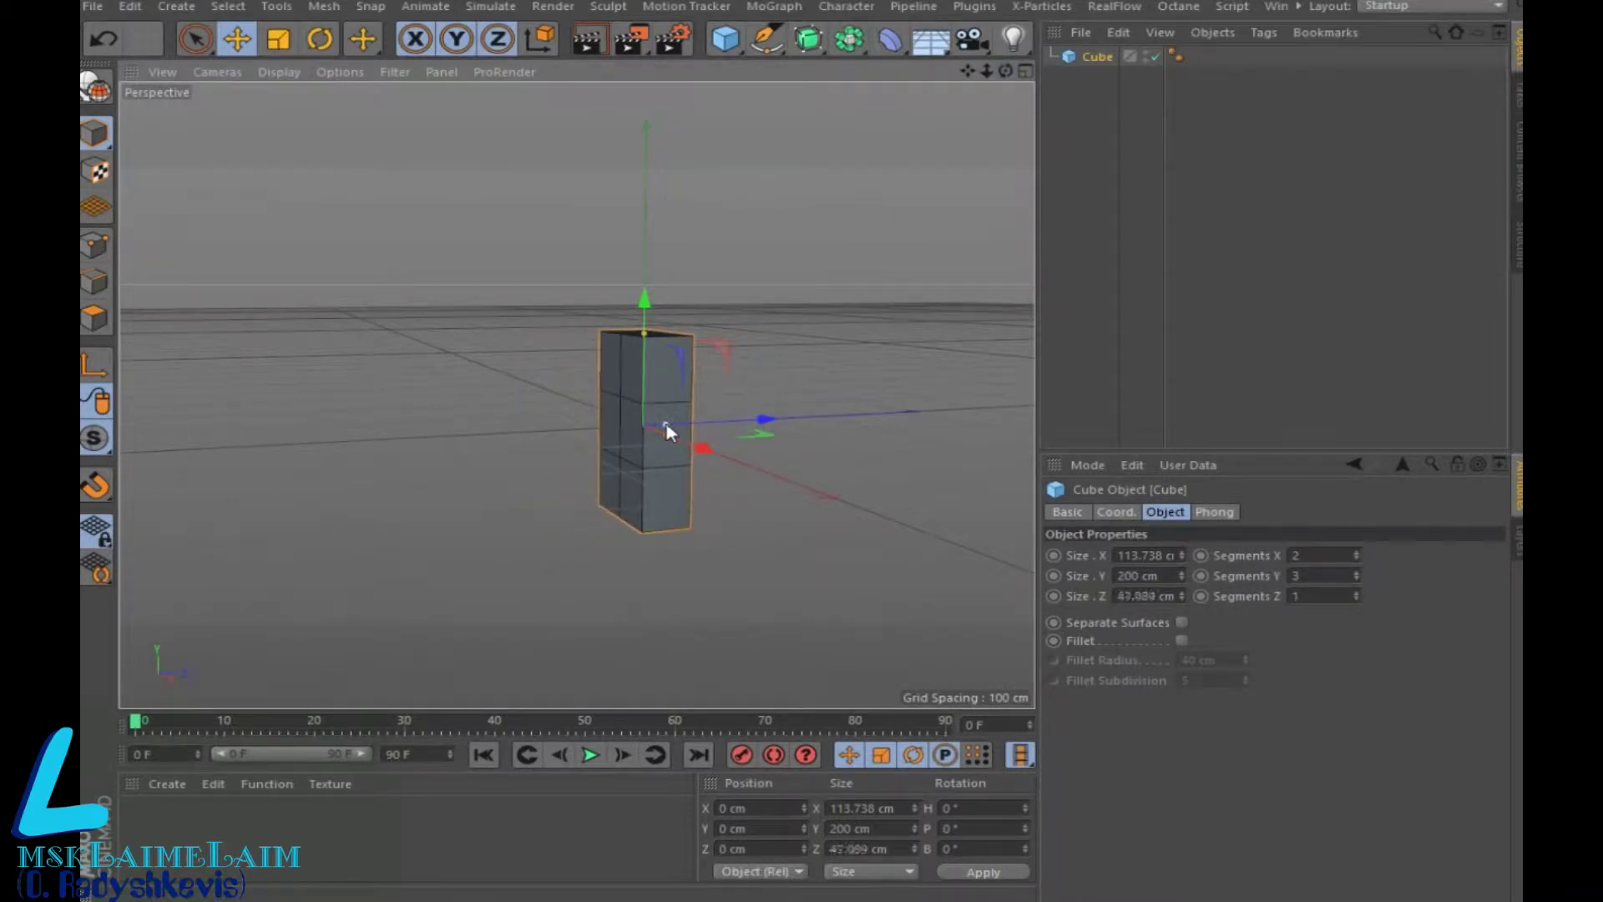
{"action": "left_click_drag", "start_coordinate": [646, 334], "coordinate": [640, 293]}
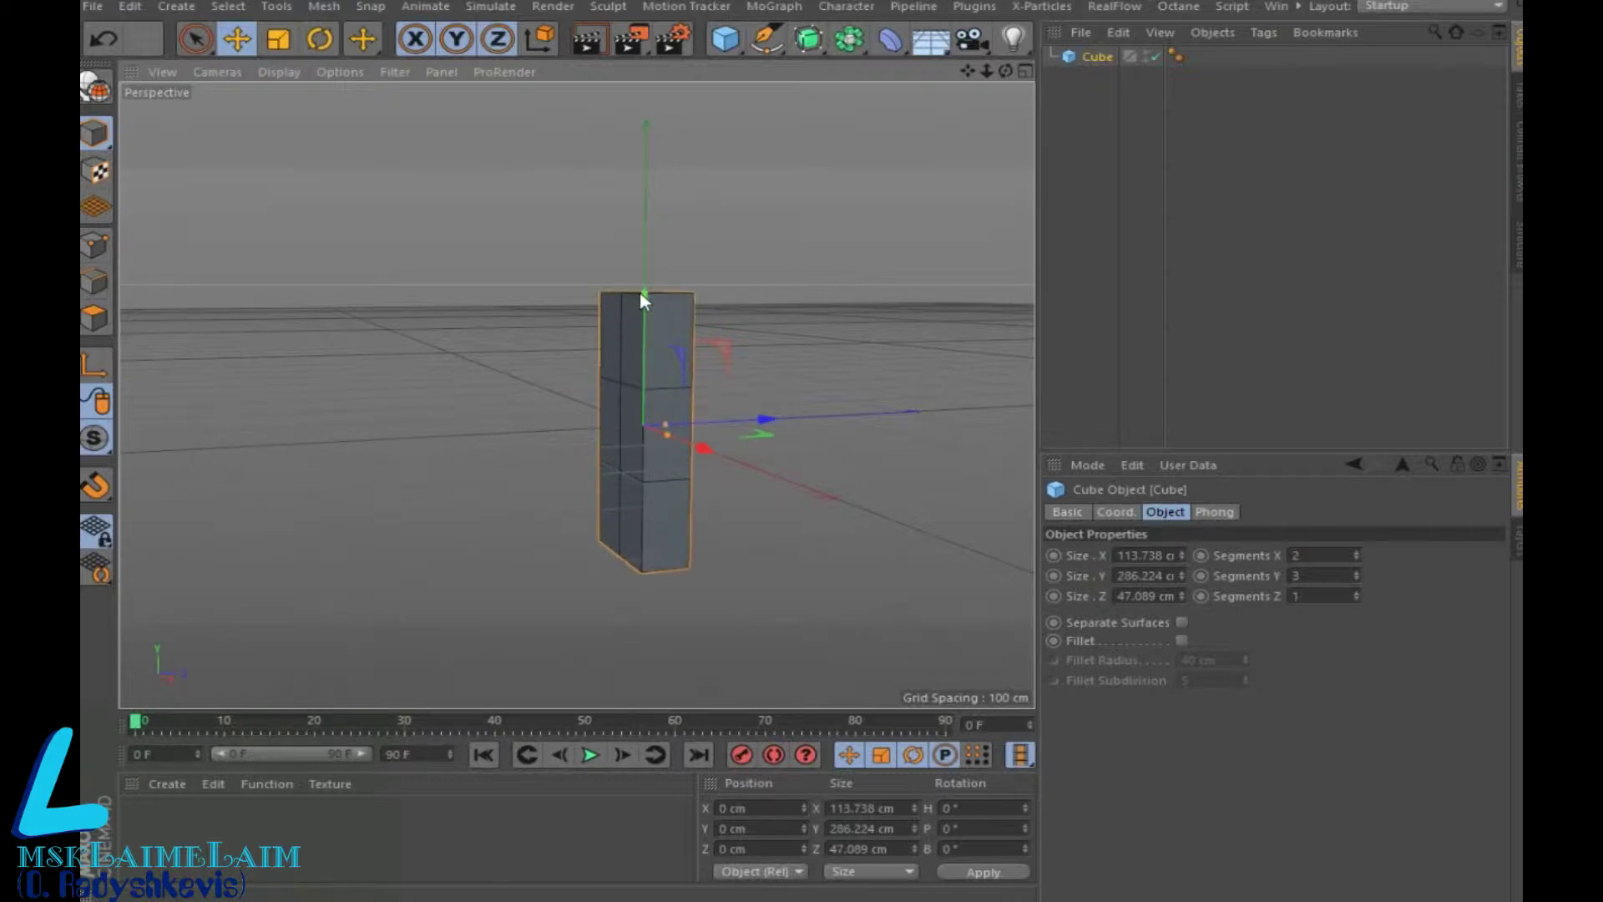
{"action": "left_click_drag", "start_coordinate": [1005, 70], "coordinate": [950, 79]}
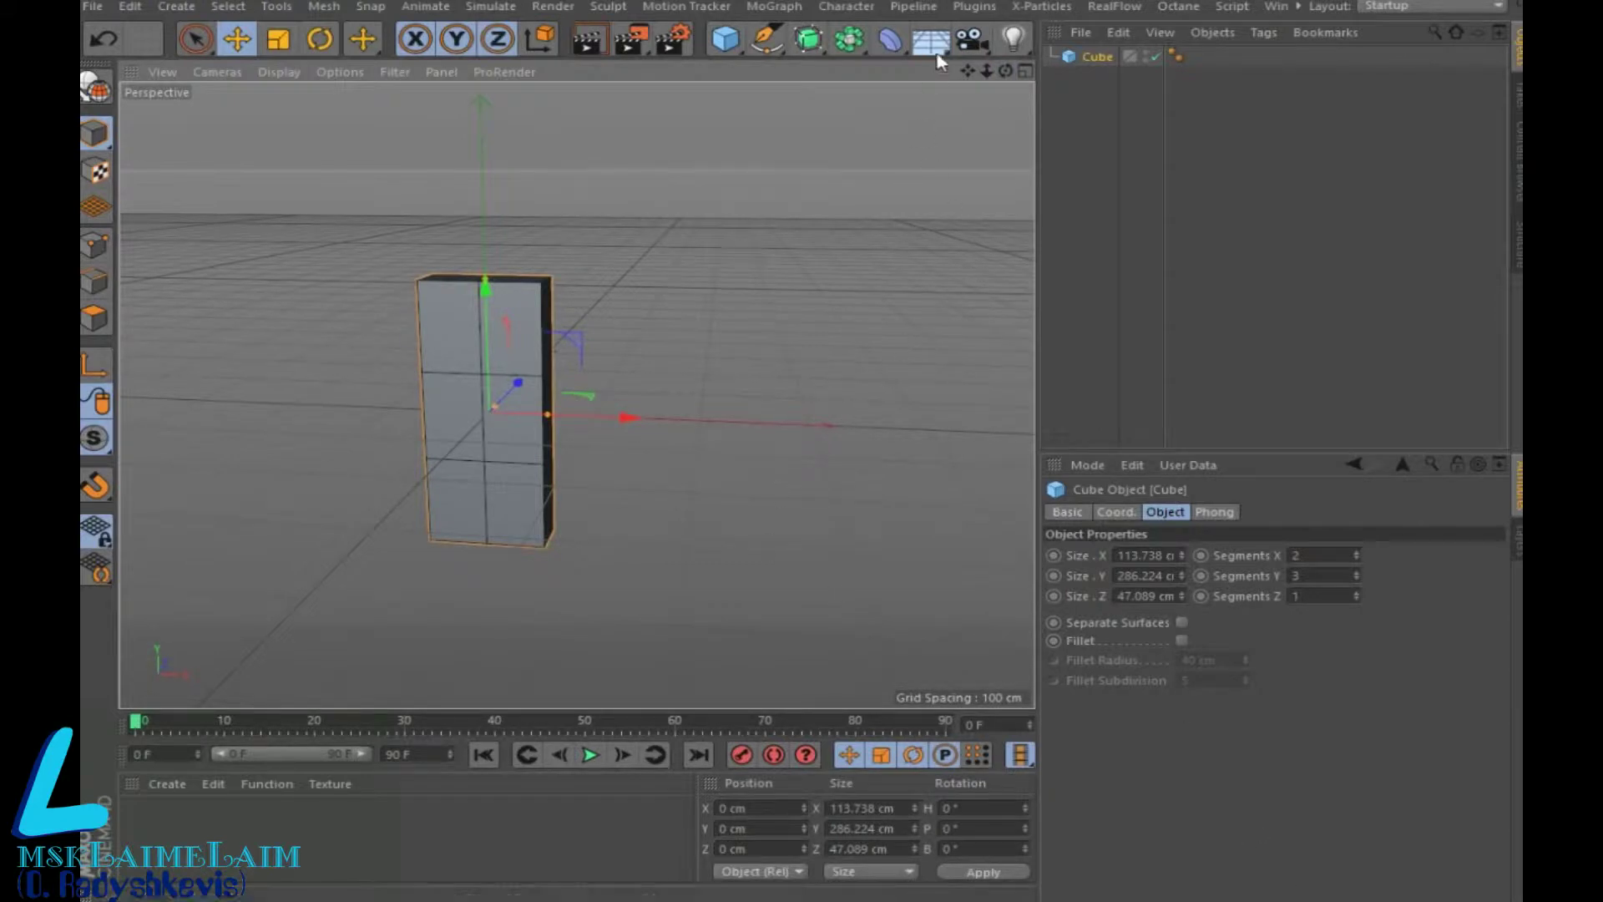
{"action": "mouse_move", "coordinate": [964, 75]}
{"action": "left_mouse_down"}
{"action": "mouse_move", "coordinate": [983, 91]}
{"action": "mouse_move", "coordinate": [1007, 50]}
{"action": "left_mouse_up"}
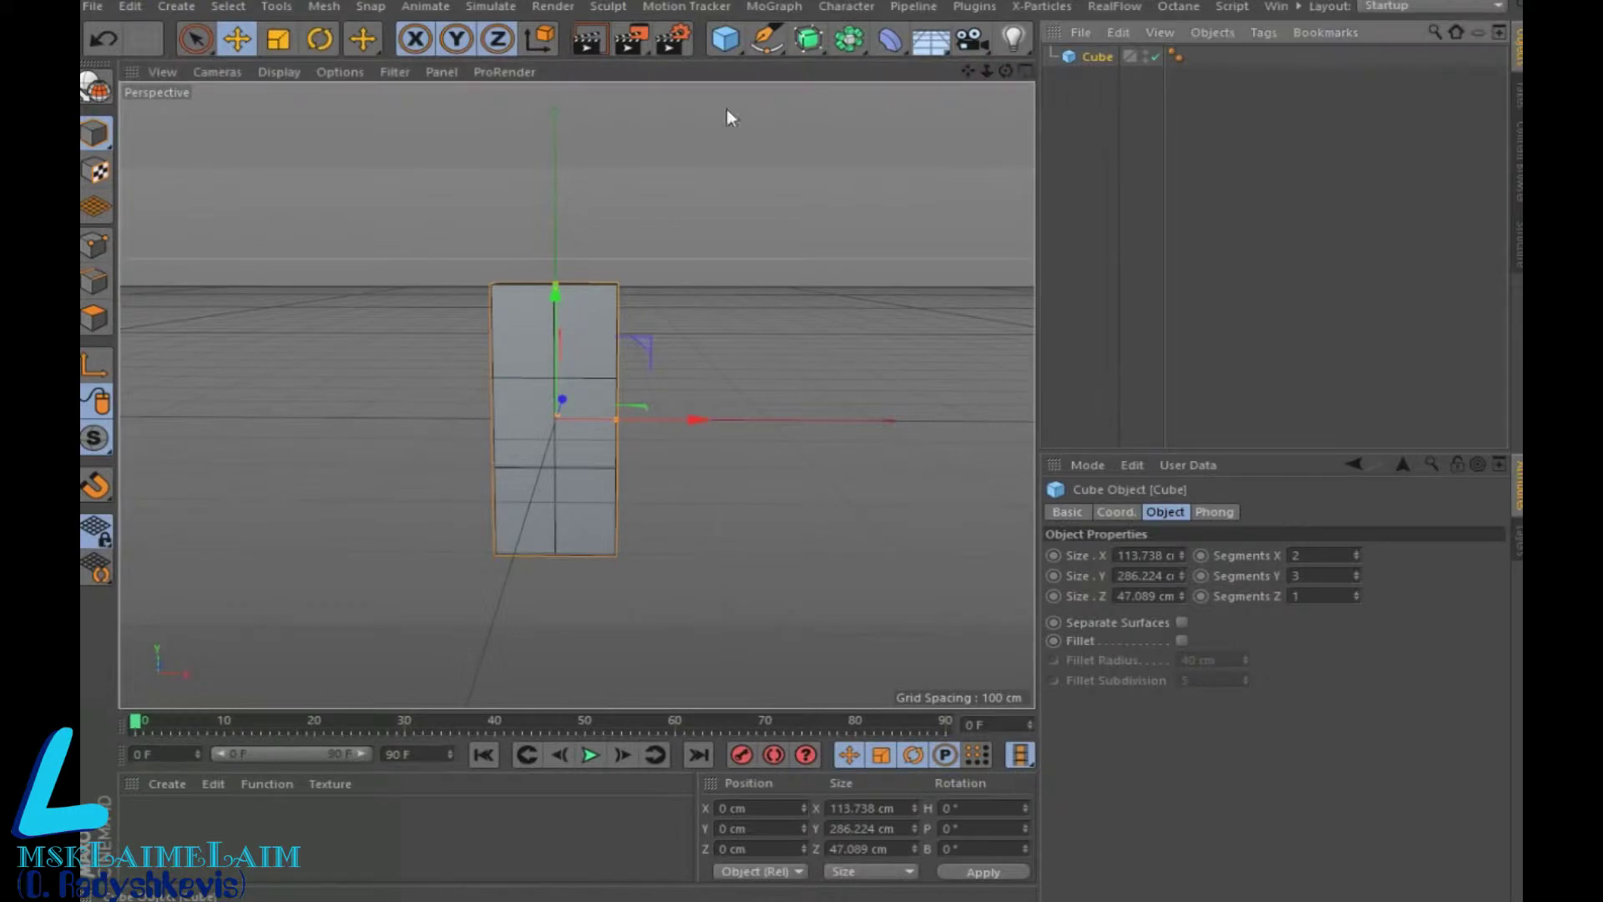
{"action": "left_click", "coordinate": [96, 87]}
In point mode, try raising the top centre point, then undo it
{"action": "scroll", "coordinate": [431, 480], "scroll_direction": "up", "scroll_amount": 3}
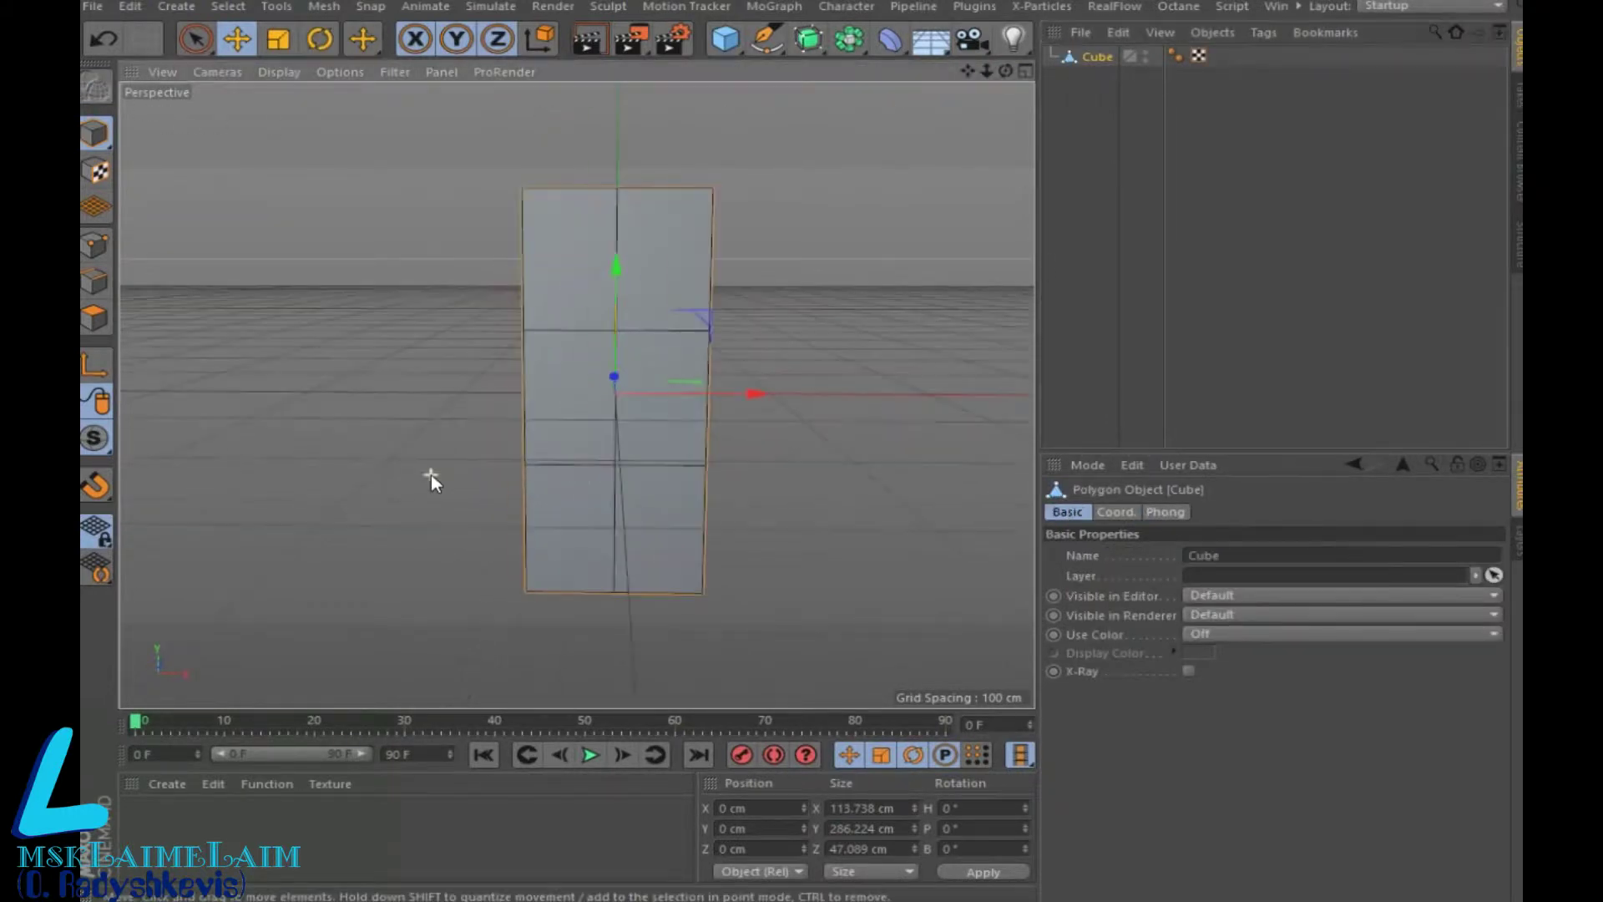
{"action": "left_click", "coordinate": [96, 245]}
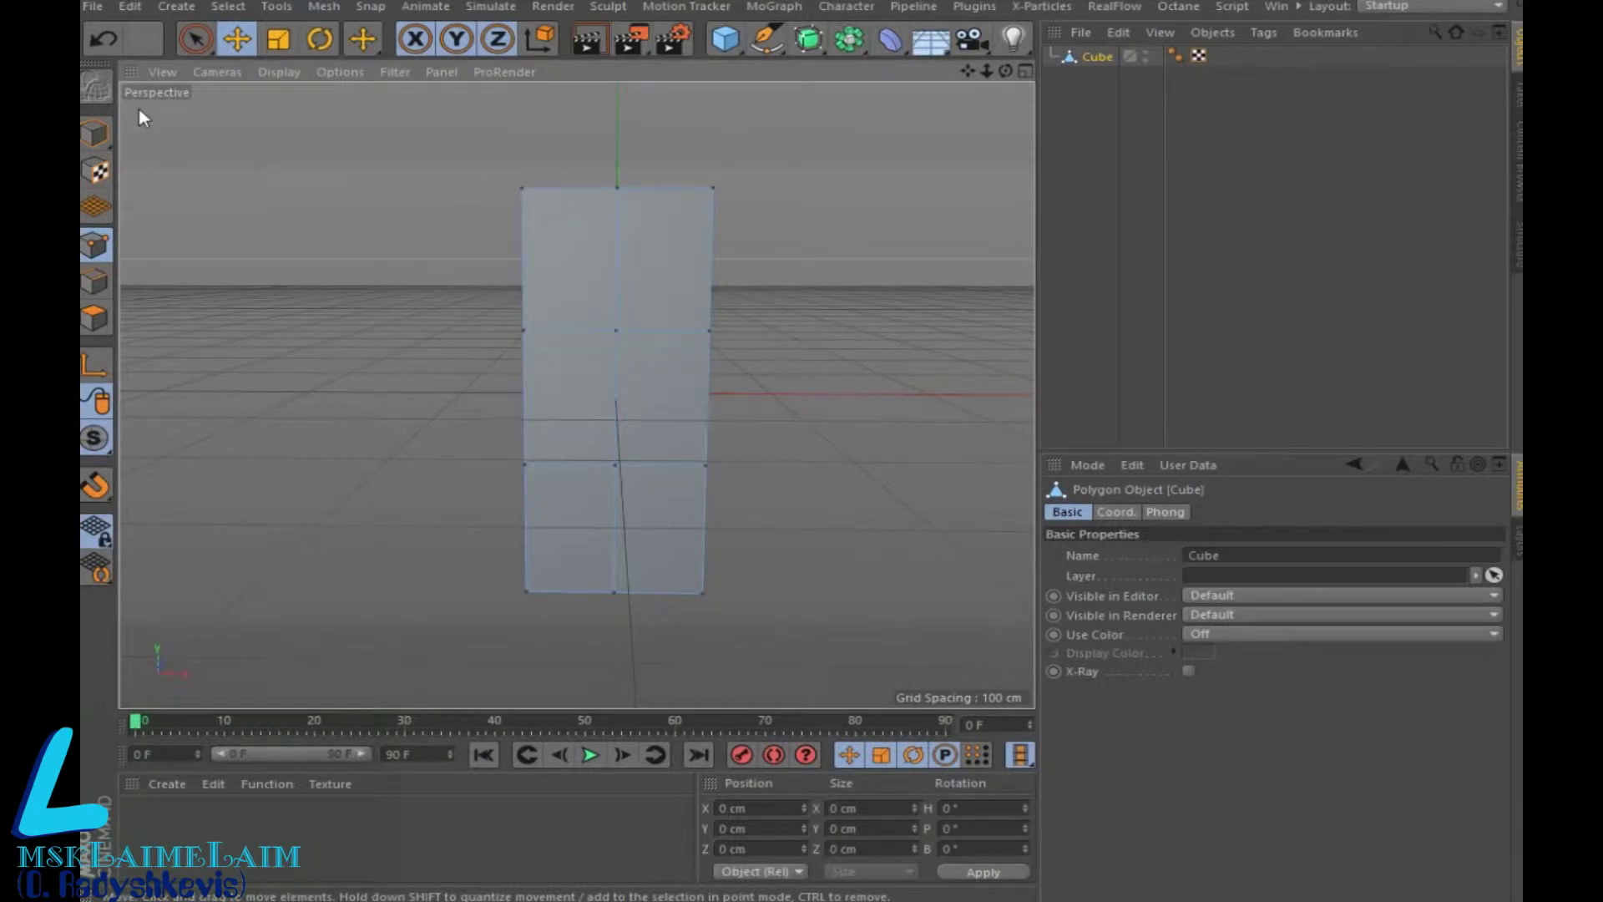
{"action": "left_click", "coordinate": [196, 38]}
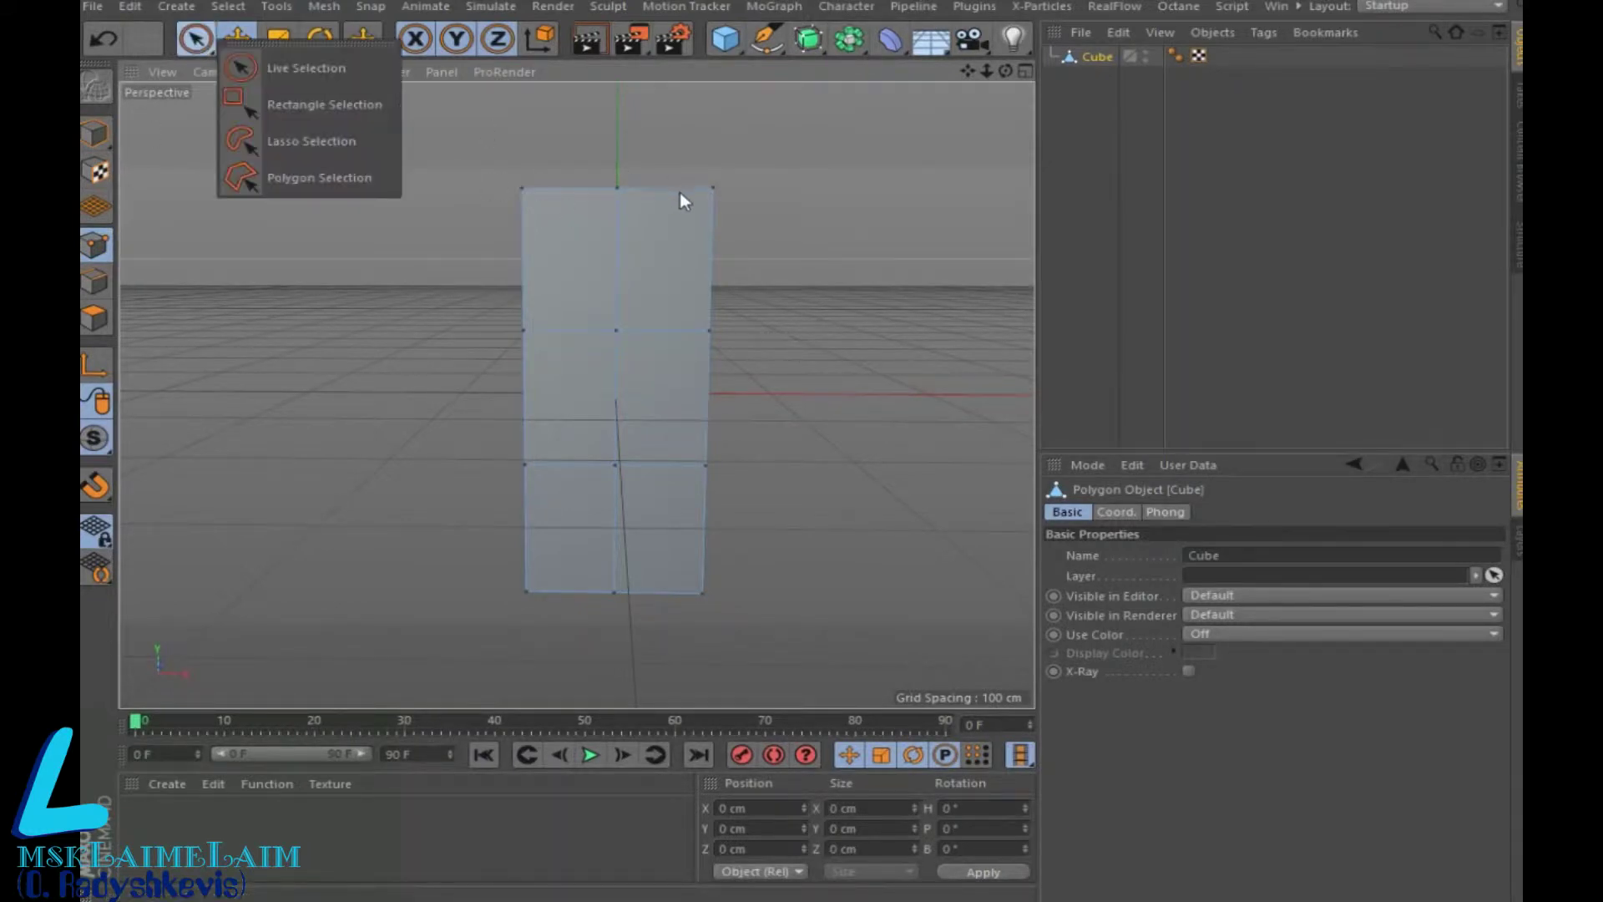
{"action": "left_click", "coordinate": [613, 190]}
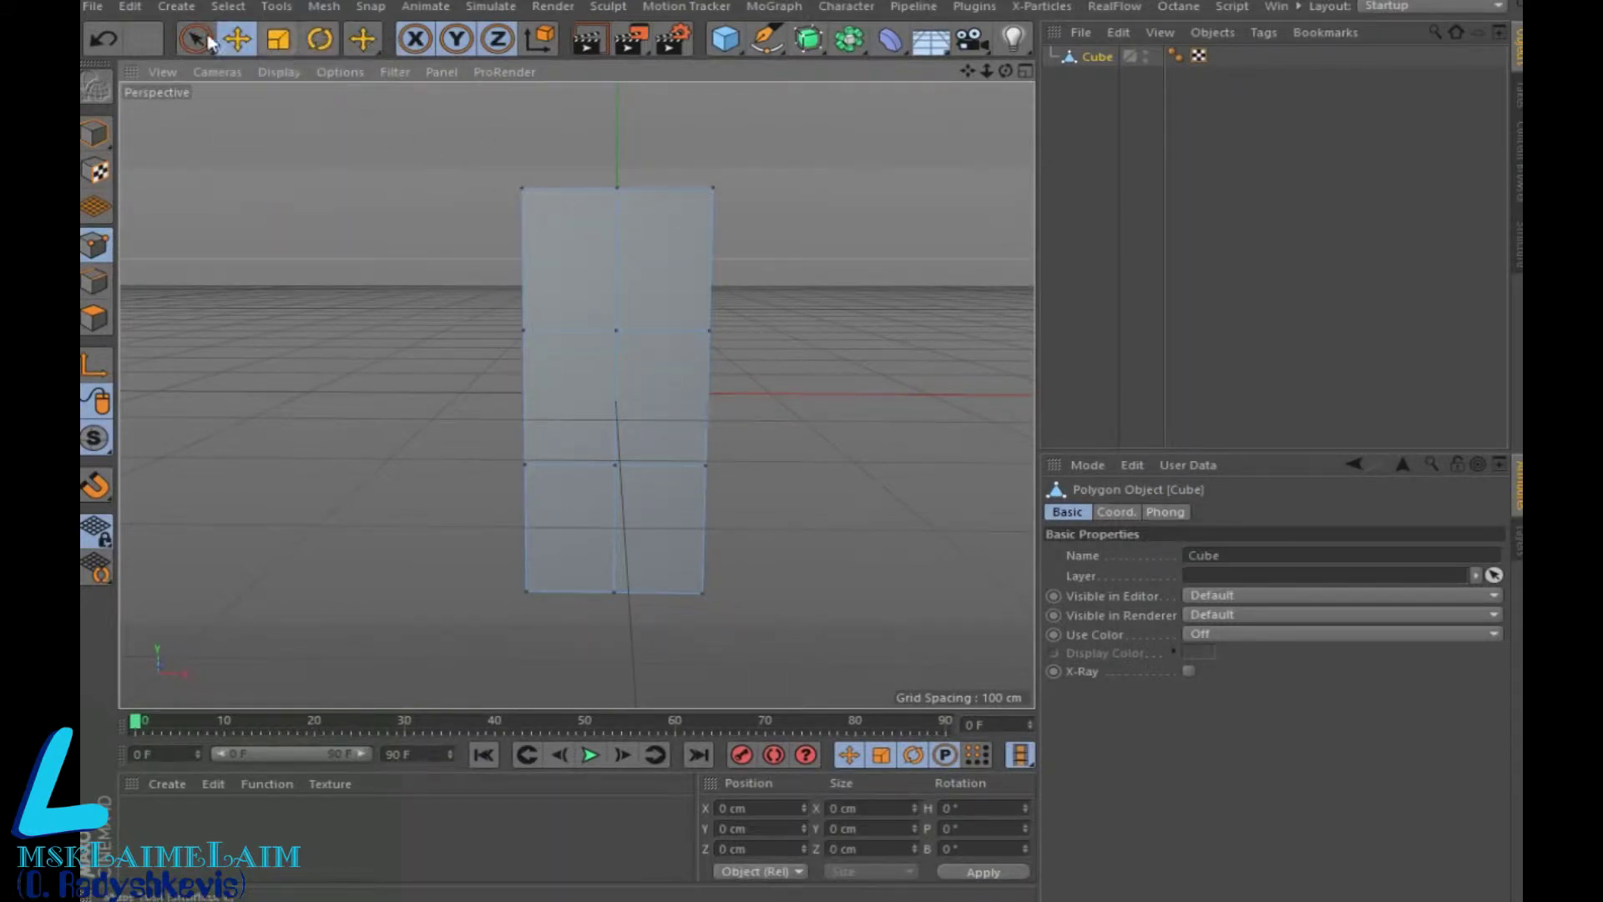
{"action": "left_click", "coordinate": [207, 42]}
{"action": "left_click", "coordinate": [620, 188]}
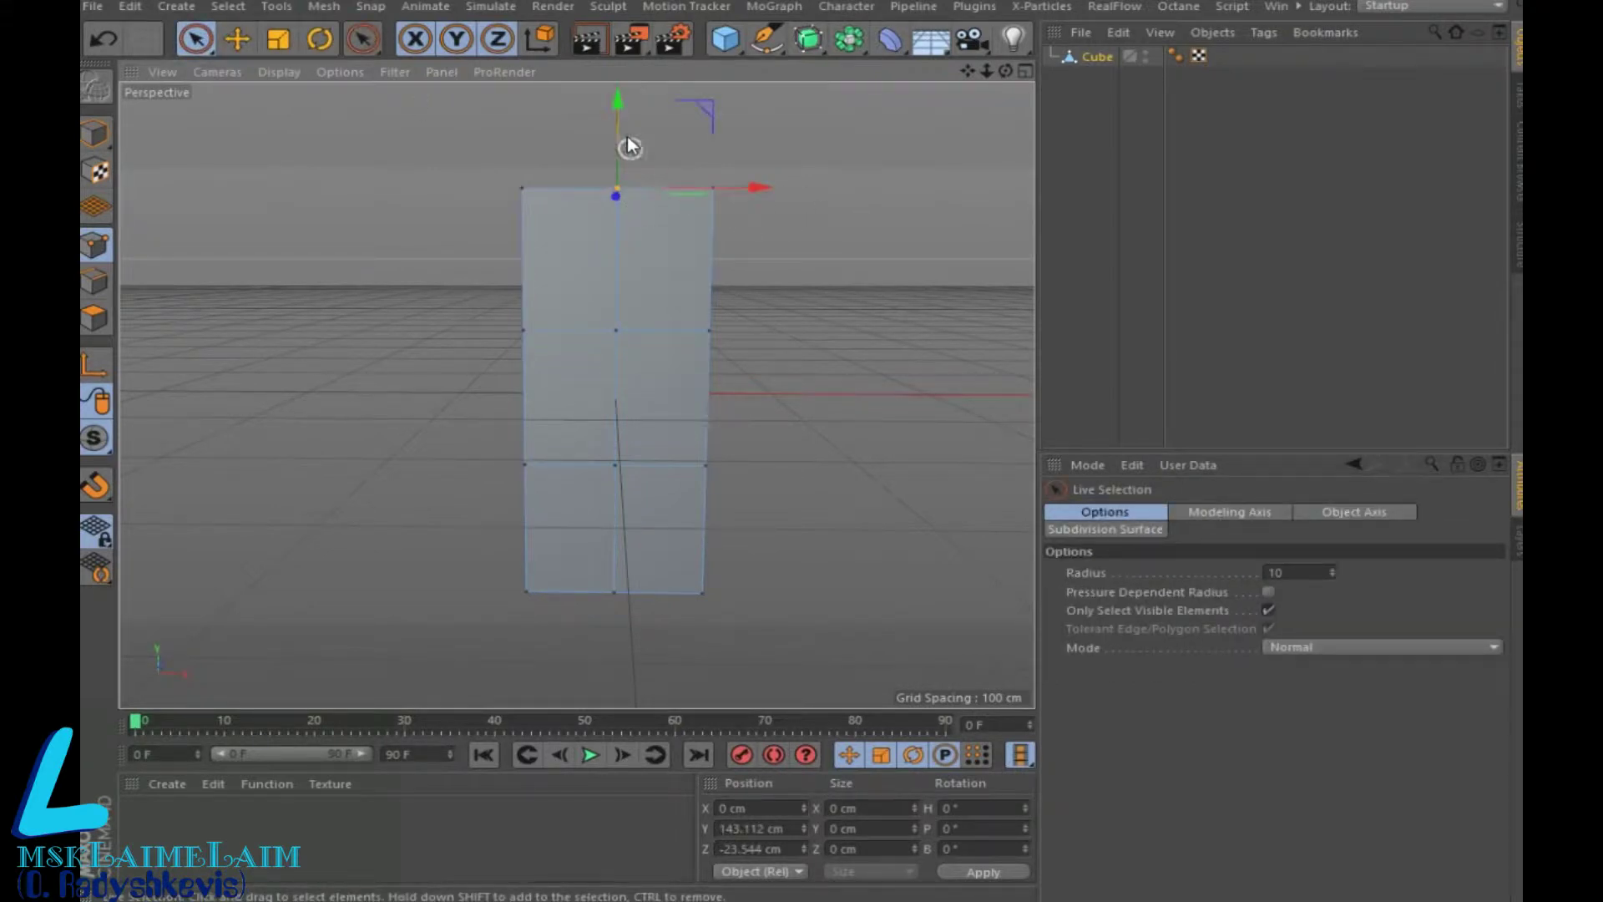
{"action": "left_click_drag", "start_coordinate": [618, 124], "coordinate": [640, 140]}
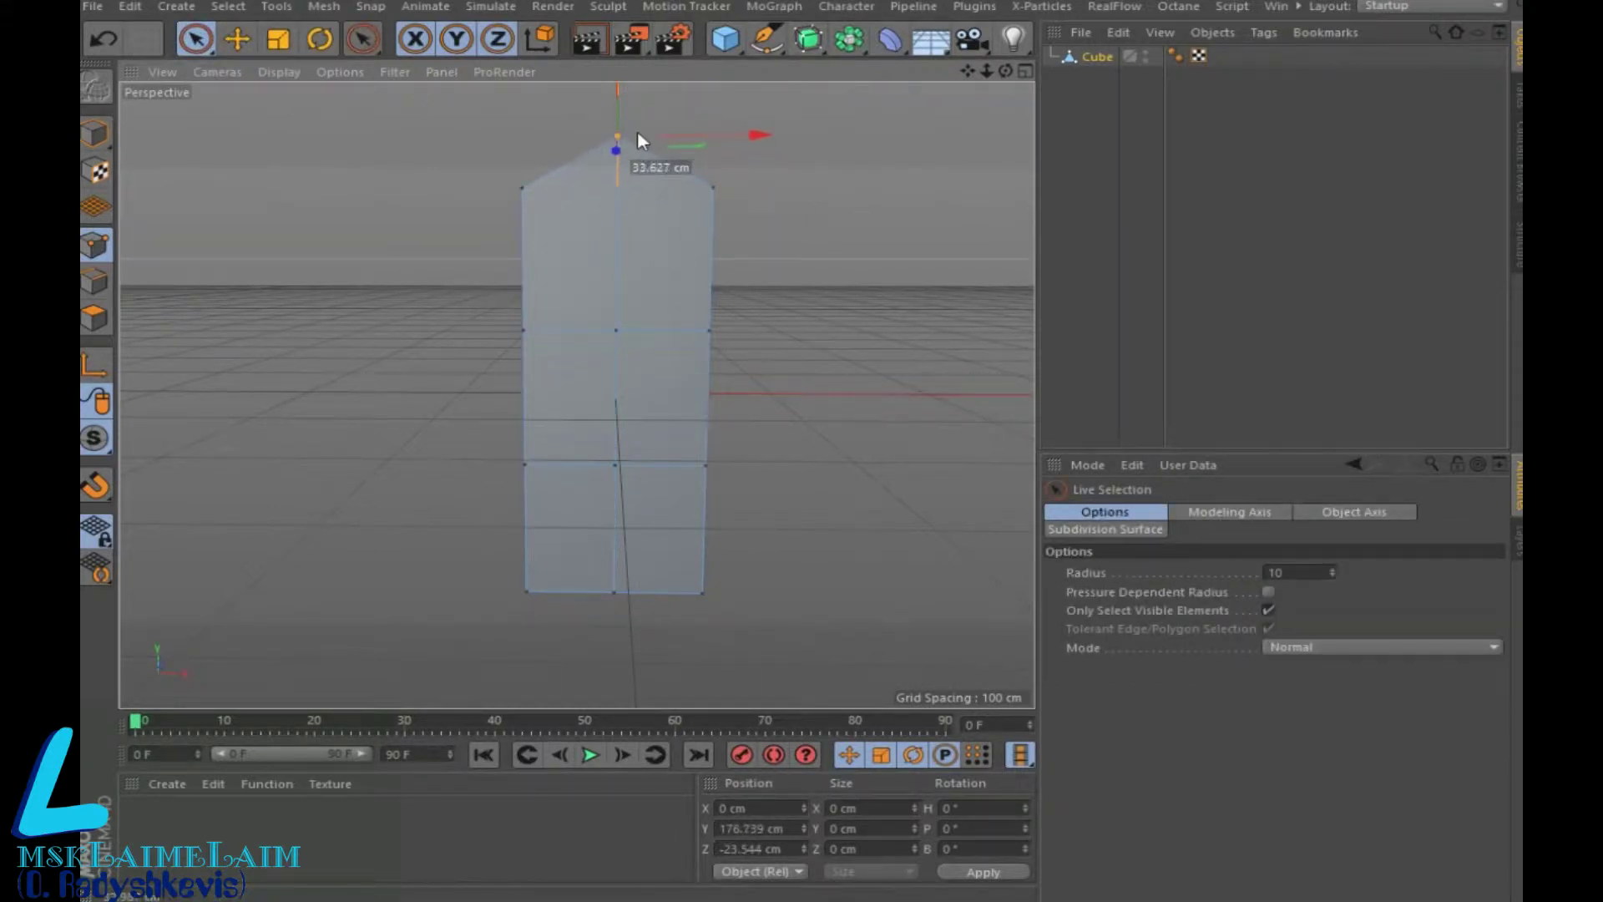
{"action": "left_click_drag", "start_coordinate": [1006, 71], "coordinate": [961, 100]}
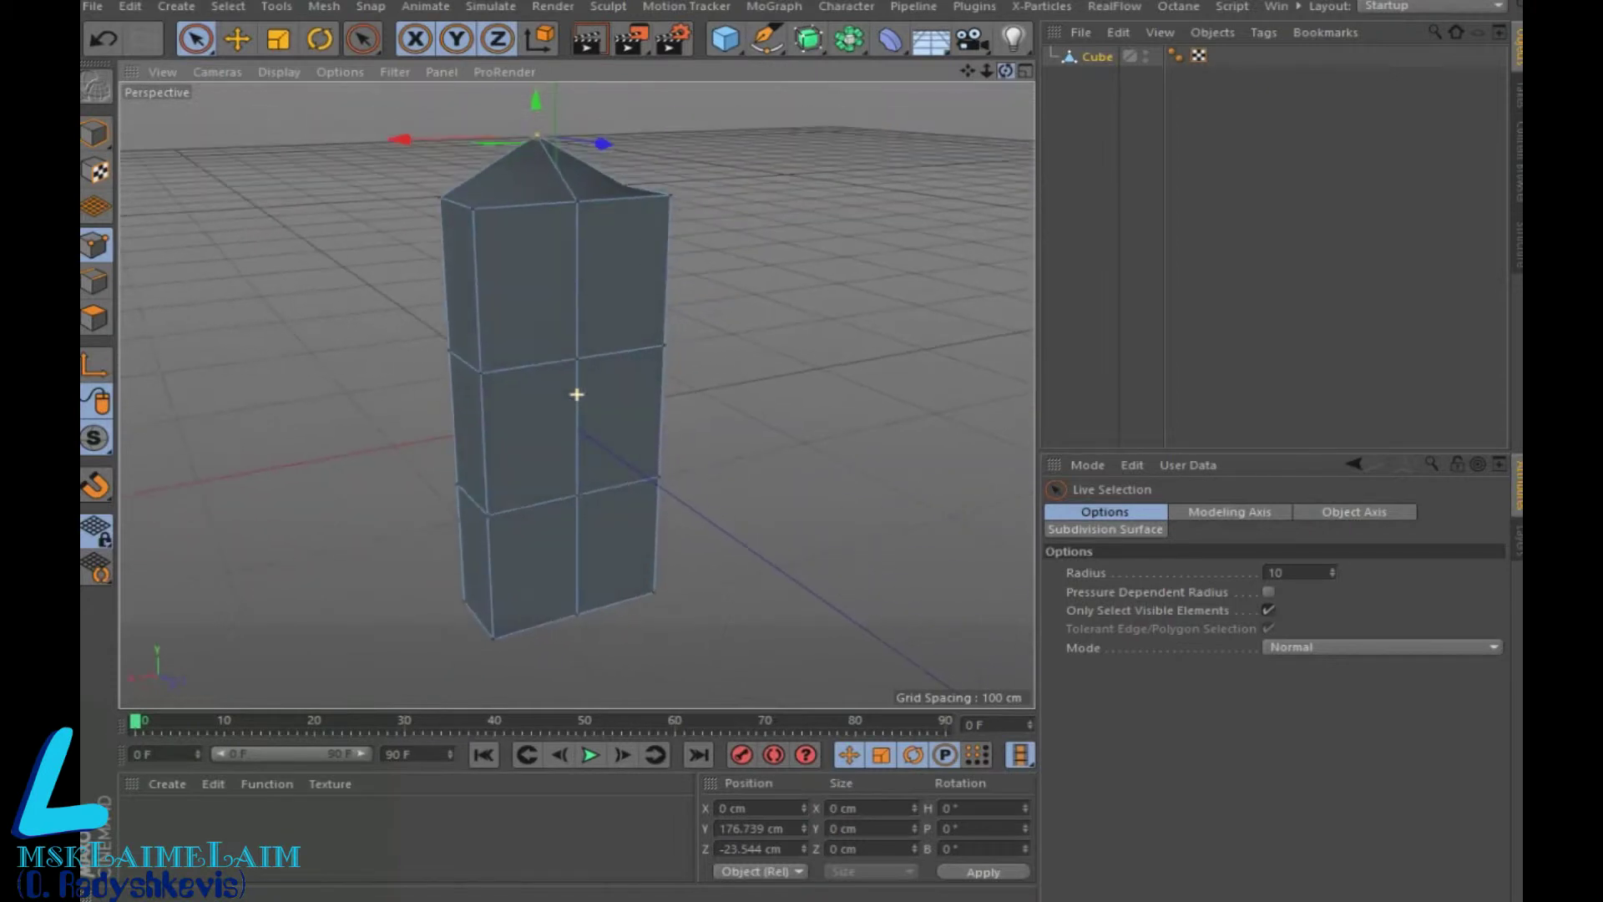
{"action": "left_click", "coordinate": [102, 38]}
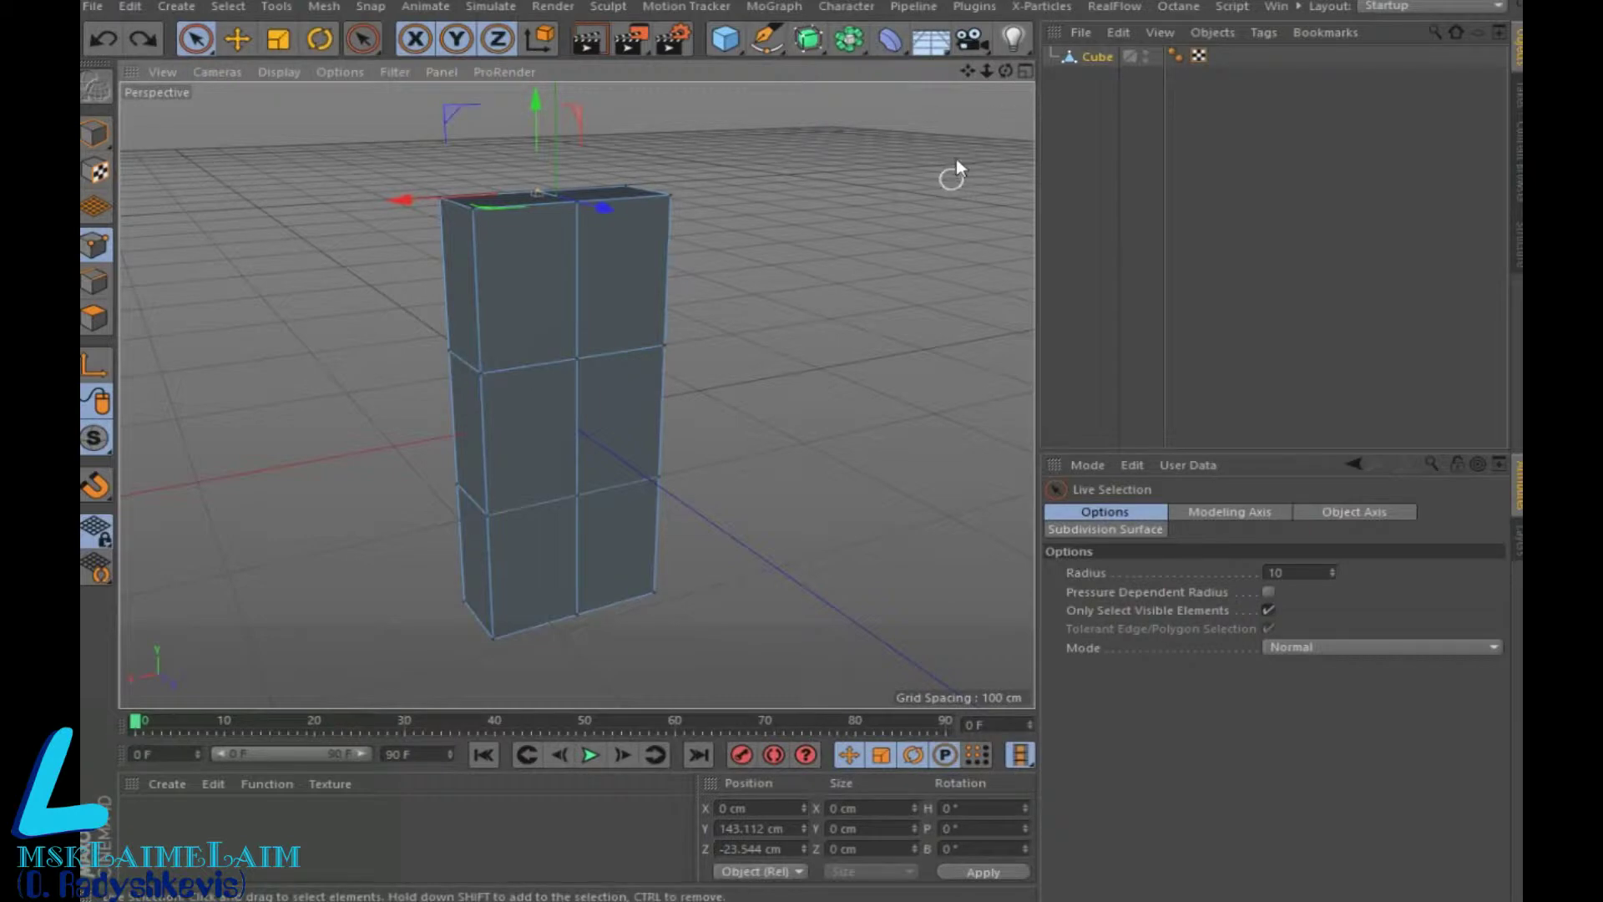
Box-select the top centre points and raise them into a roof-like peak
{"action": "left_click_drag", "start_coordinate": [1006, 70], "coordinate": [576, 394]}
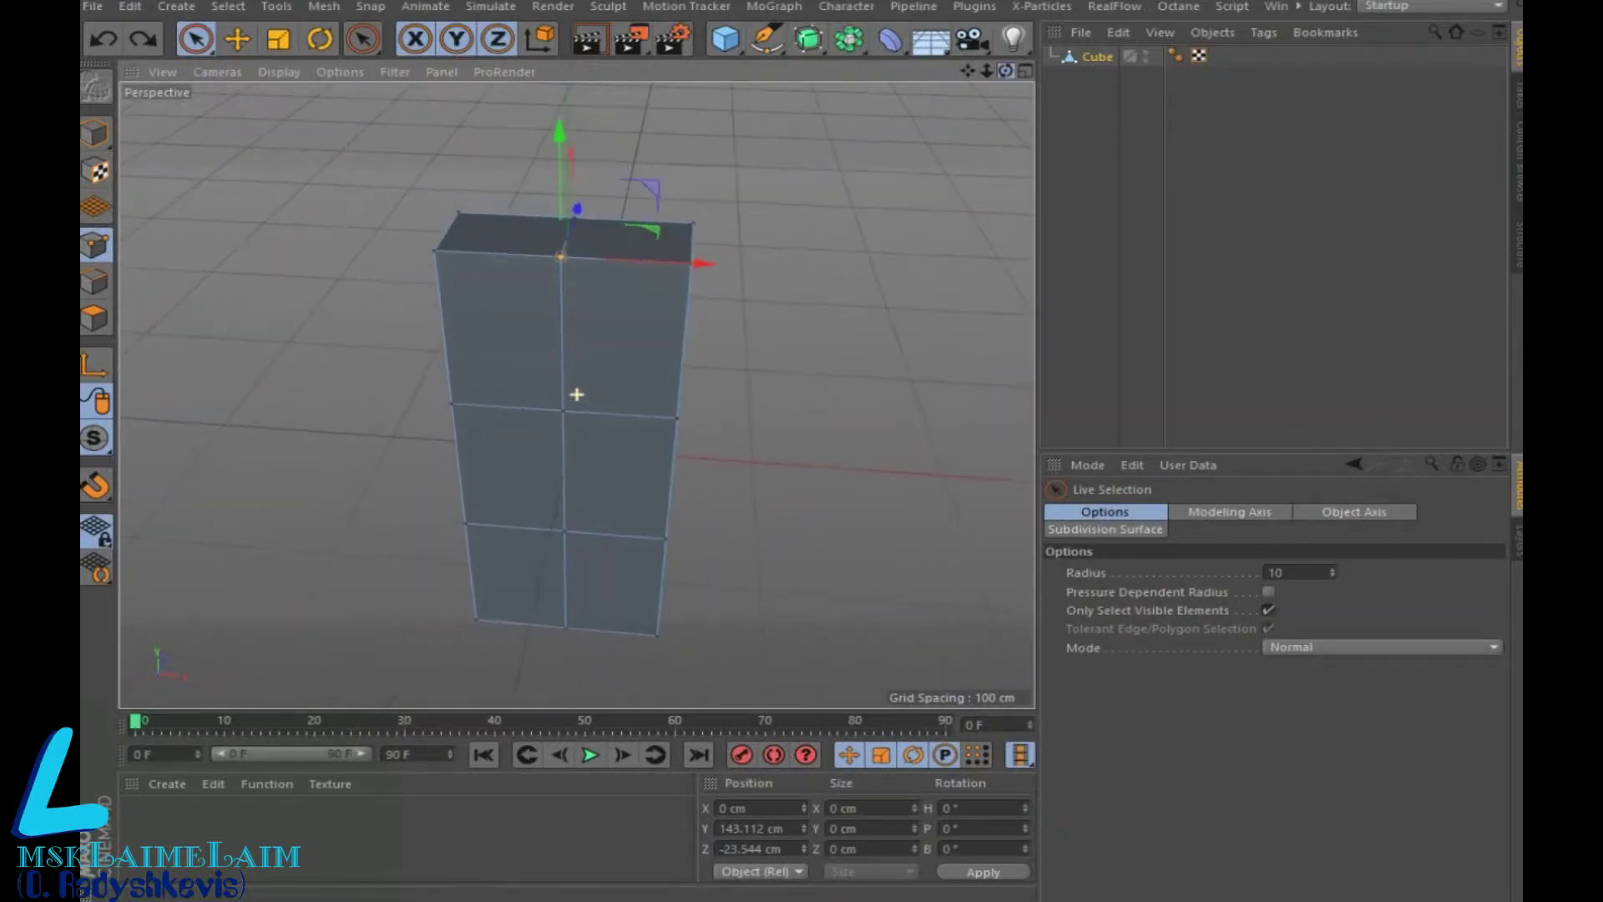
{"action": "left_click", "coordinate": [195, 39]}
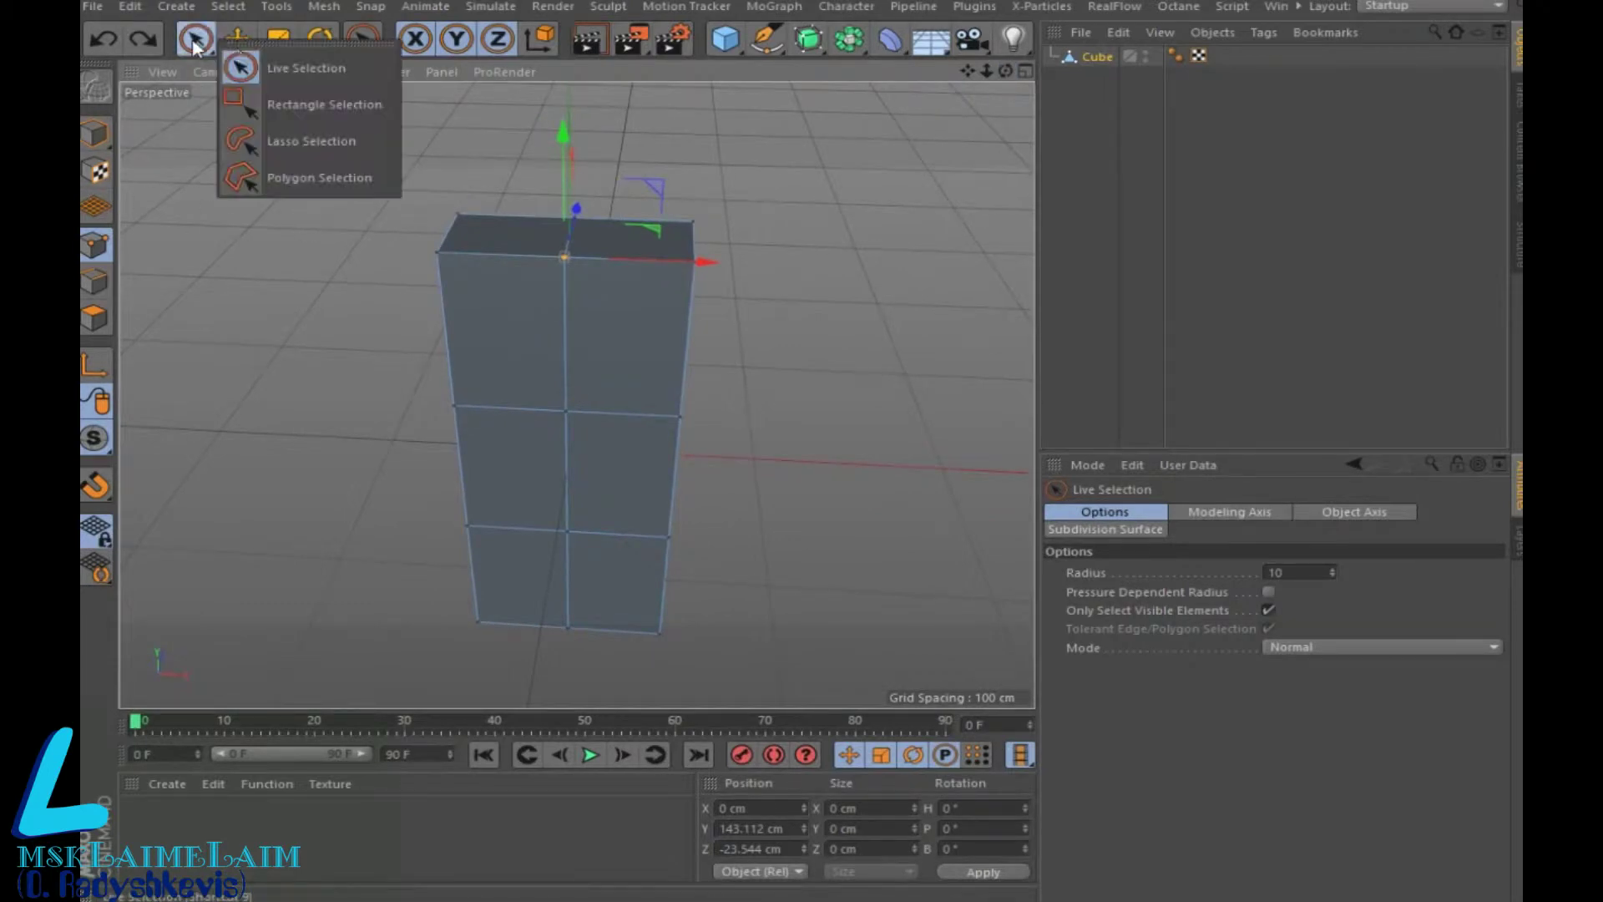
{"action": "left_click", "coordinate": [324, 105]}
{"action": "mouse_move", "coordinate": [516, 154]}
{"action": "left_mouse_down"}
{"action": "mouse_move", "coordinate": [549, 276]}
{"action": "mouse_move", "coordinate": [607, 297]}
{"action": "left_mouse_up"}
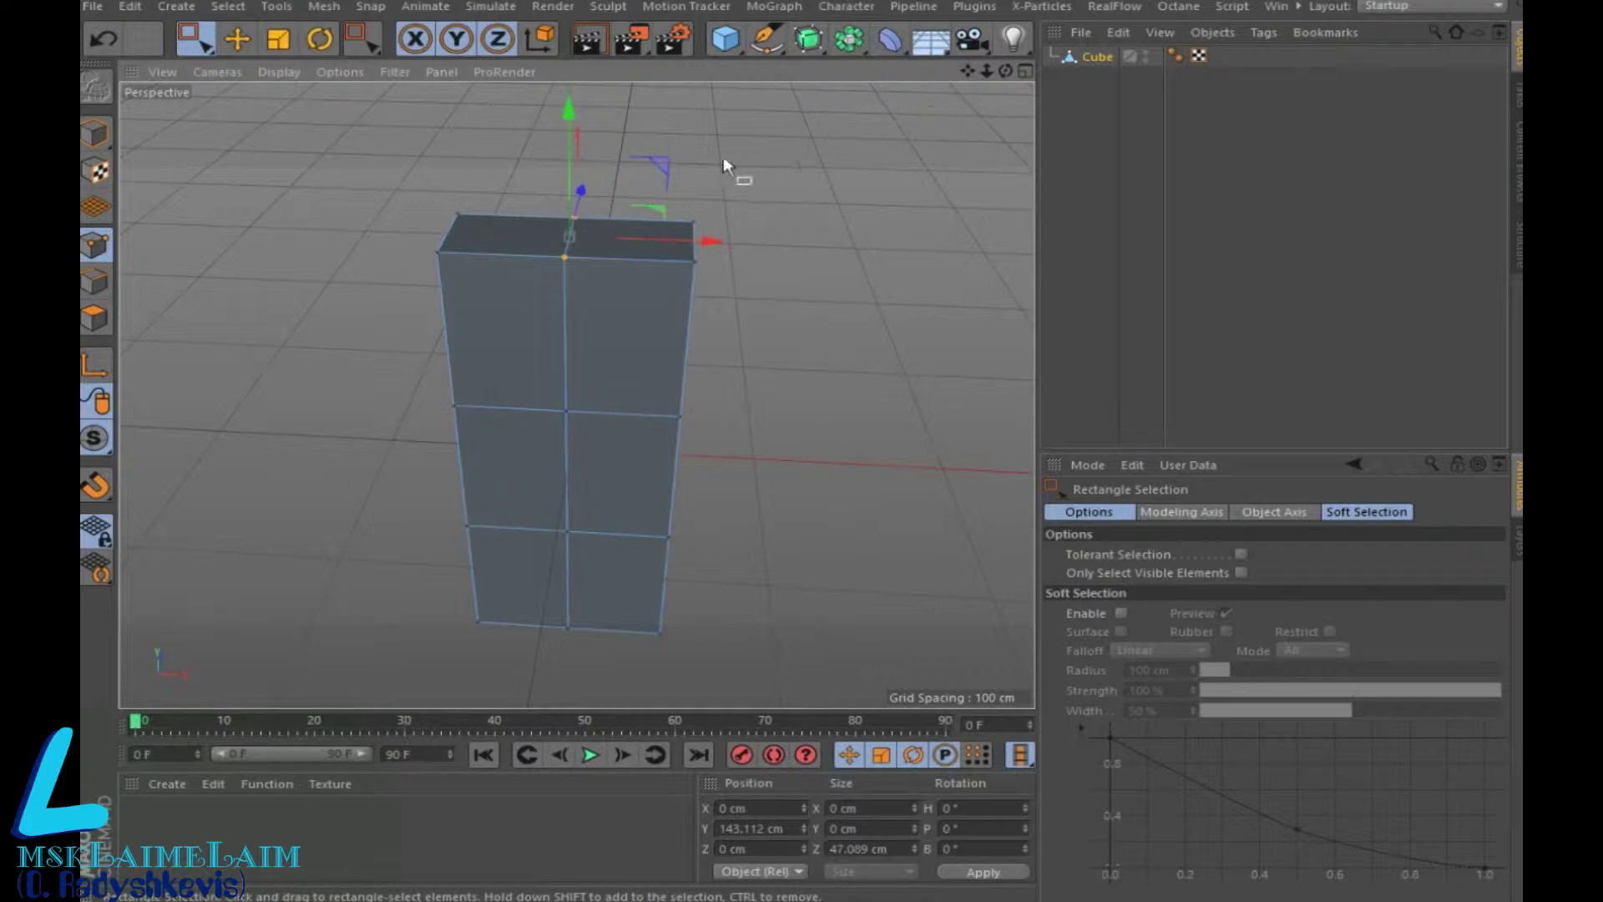
{"action": "left_click_drag", "start_coordinate": [568, 109], "coordinate": [569, 40]}
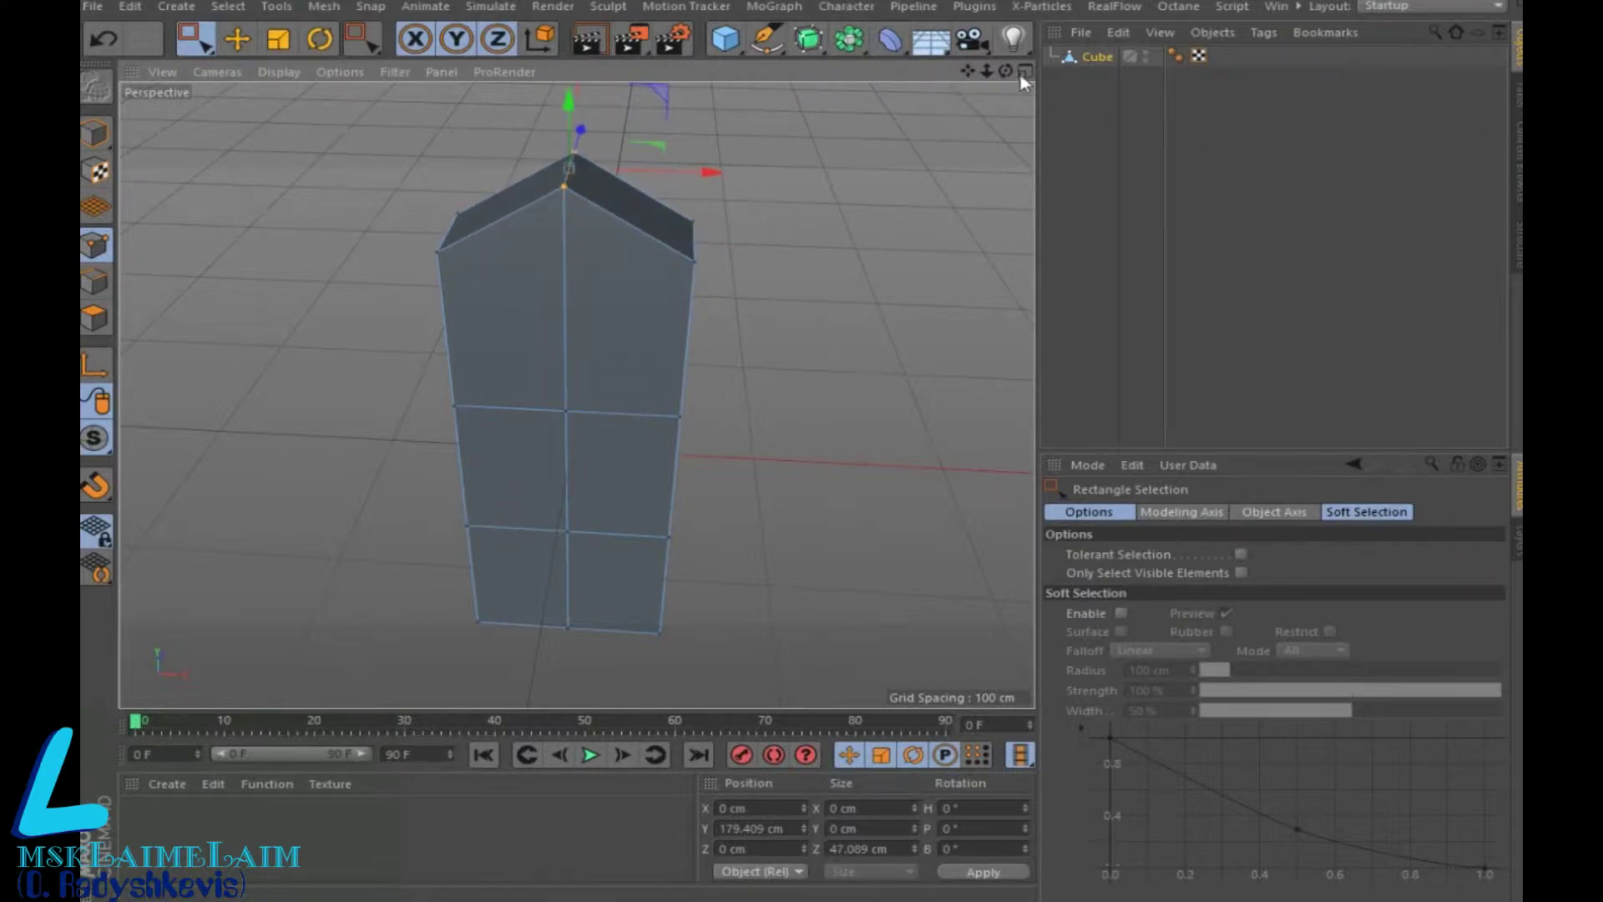
{"action": "mouse_move", "coordinate": [1005, 76]}
{"action": "left_mouse_down"}
{"action": "mouse_move", "coordinate": [1005, 142]}
{"action": "mouse_move", "coordinate": [855, 292]}
{"action": "left_mouse_up"}
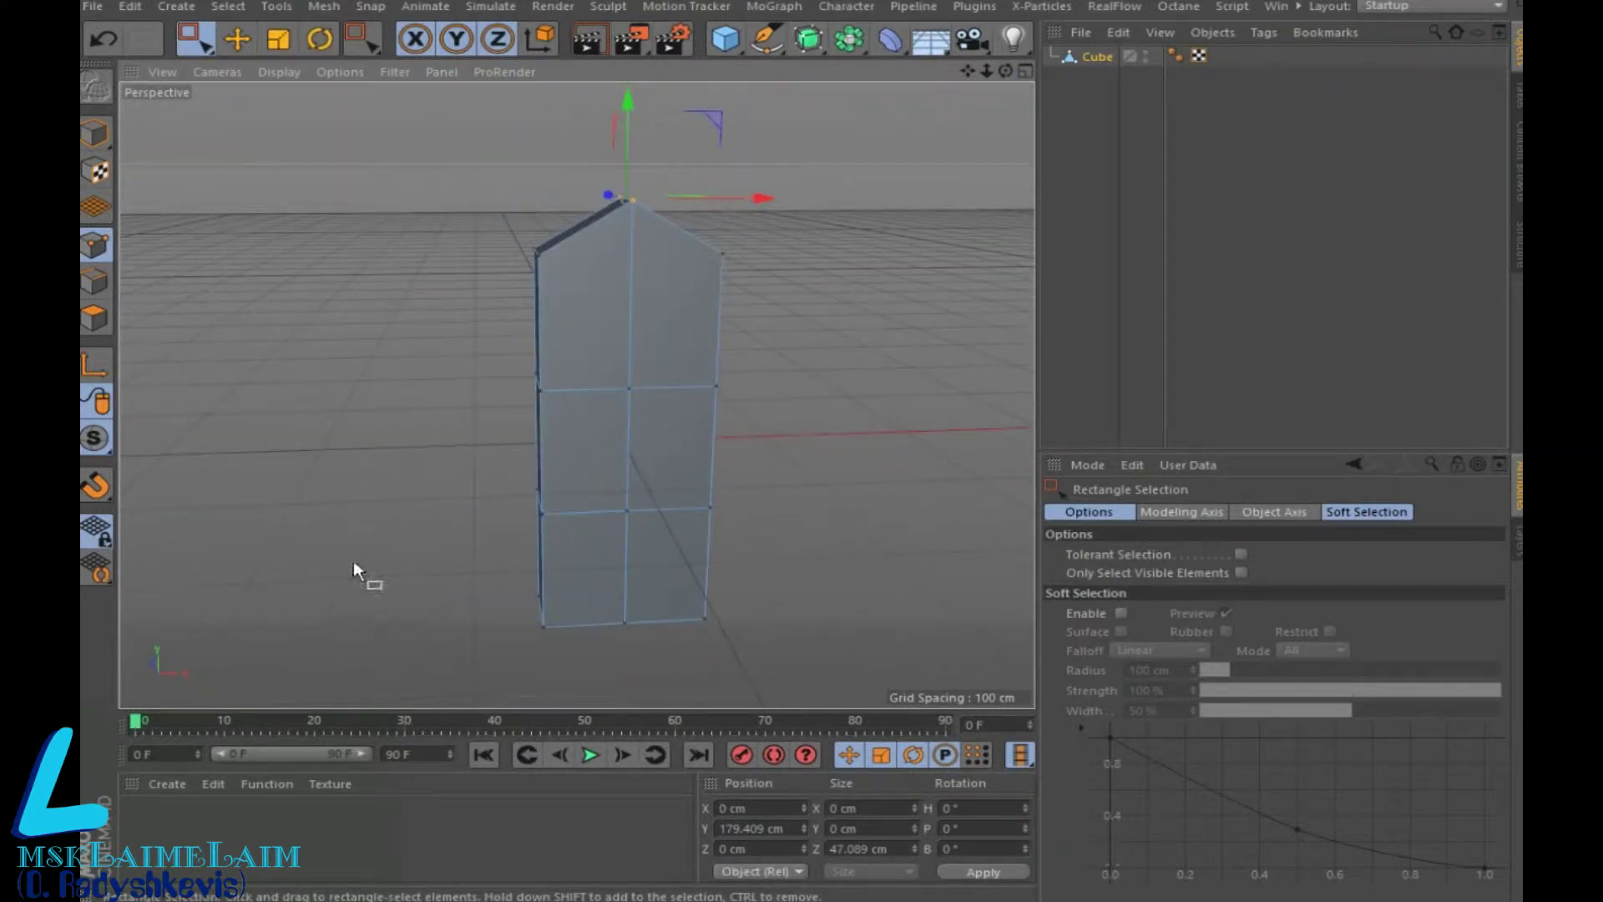
{"action": "left_click_drag", "start_coordinate": [1005, 71], "coordinate": [994, 50]}
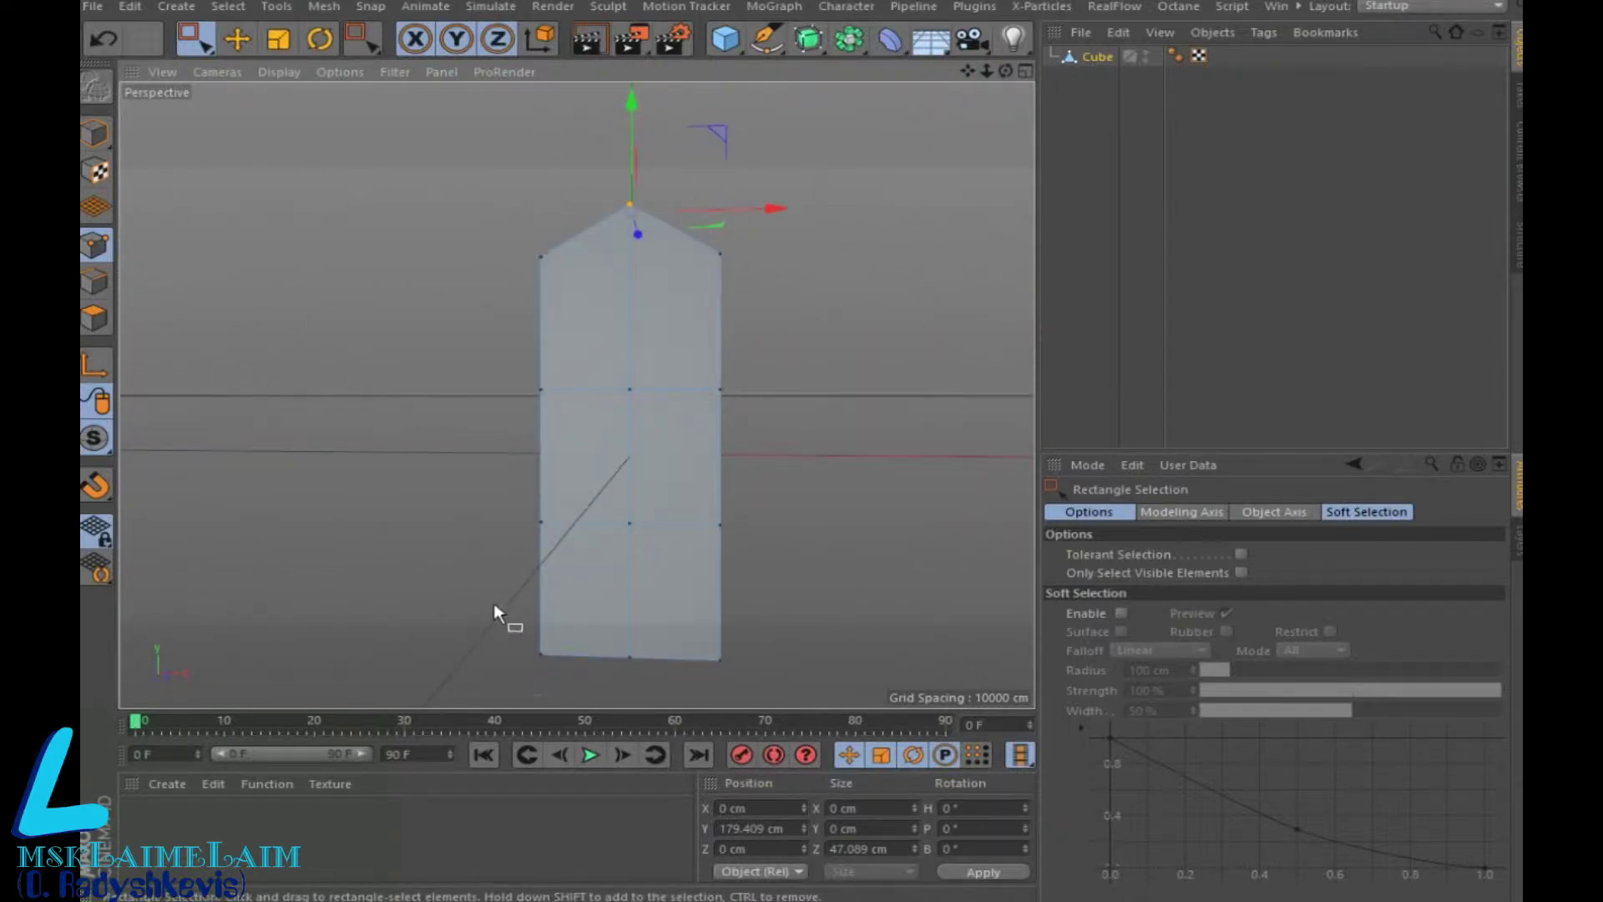
{"action": "left_click", "coordinate": [1026, 71]}
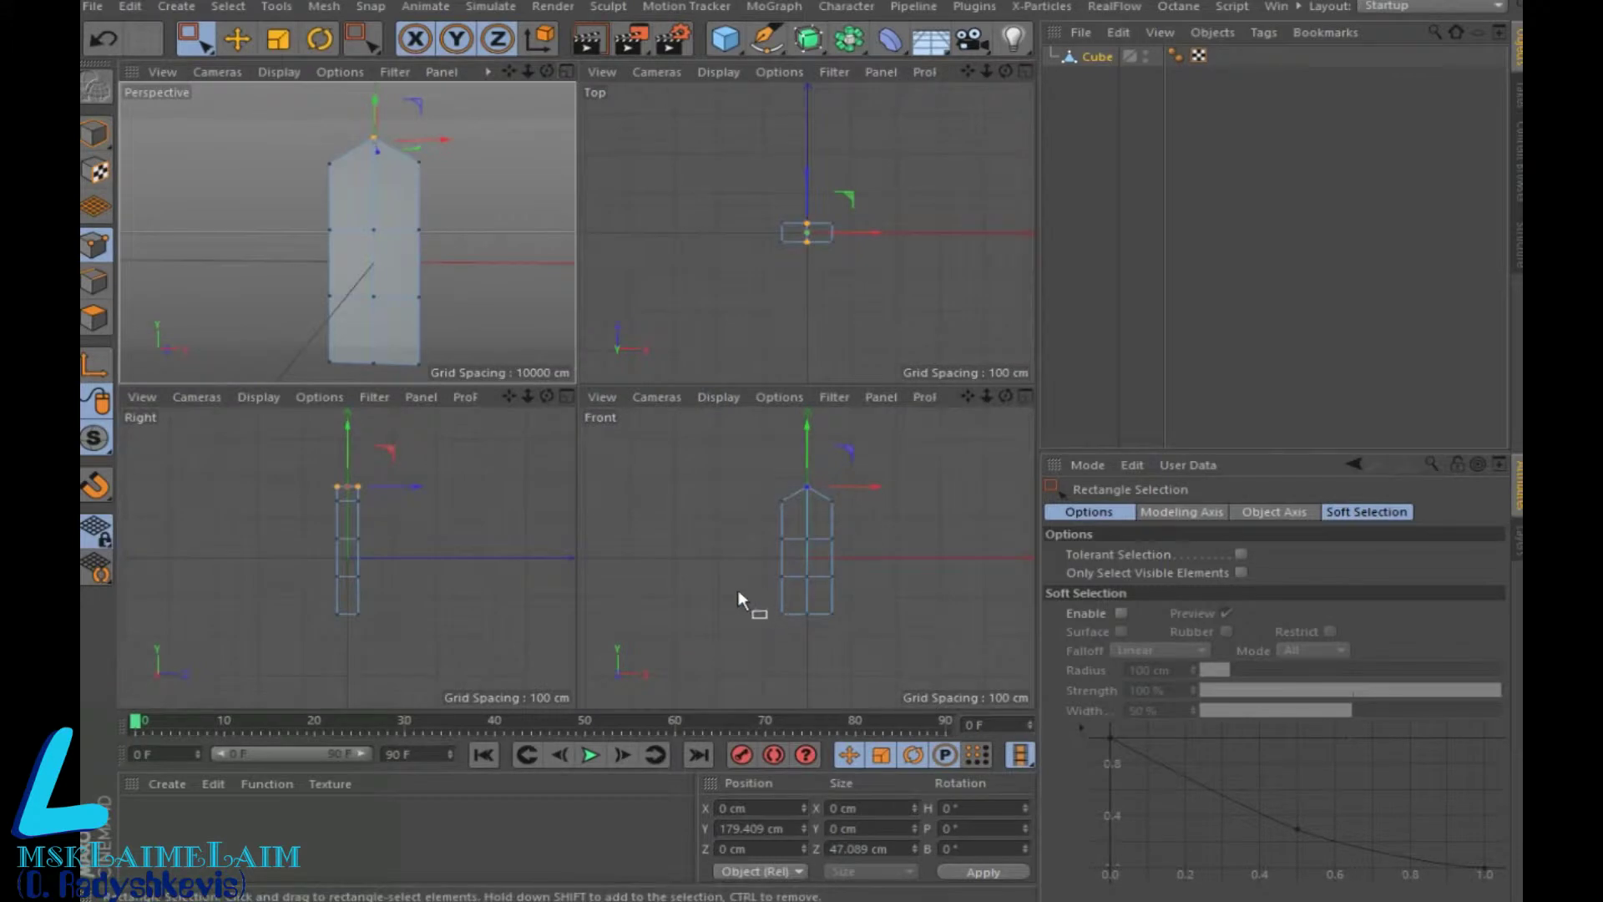
Scale the bottom points inward to about 54 cm wide, then maximize the perspective view
{"action": "left_click_drag", "start_coordinate": [748, 593], "coordinate": [884, 636]}
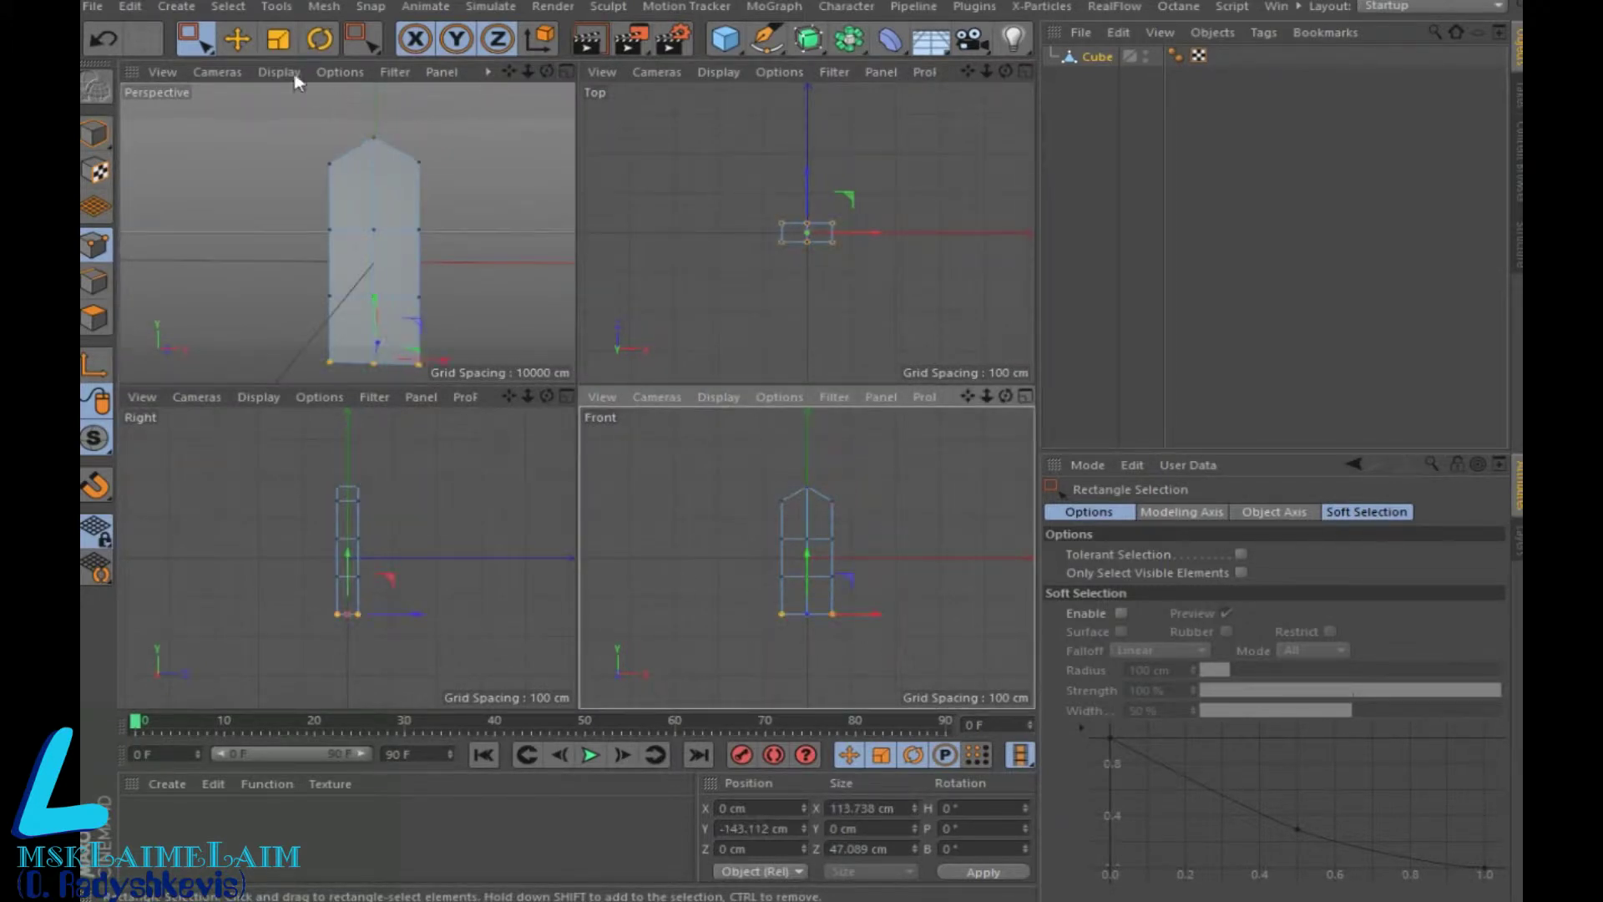
{"action": "left_click", "coordinate": [278, 38]}
{"action": "left_click_drag", "start_coordinate": [447, 360], "coordinate": [419, 352]}
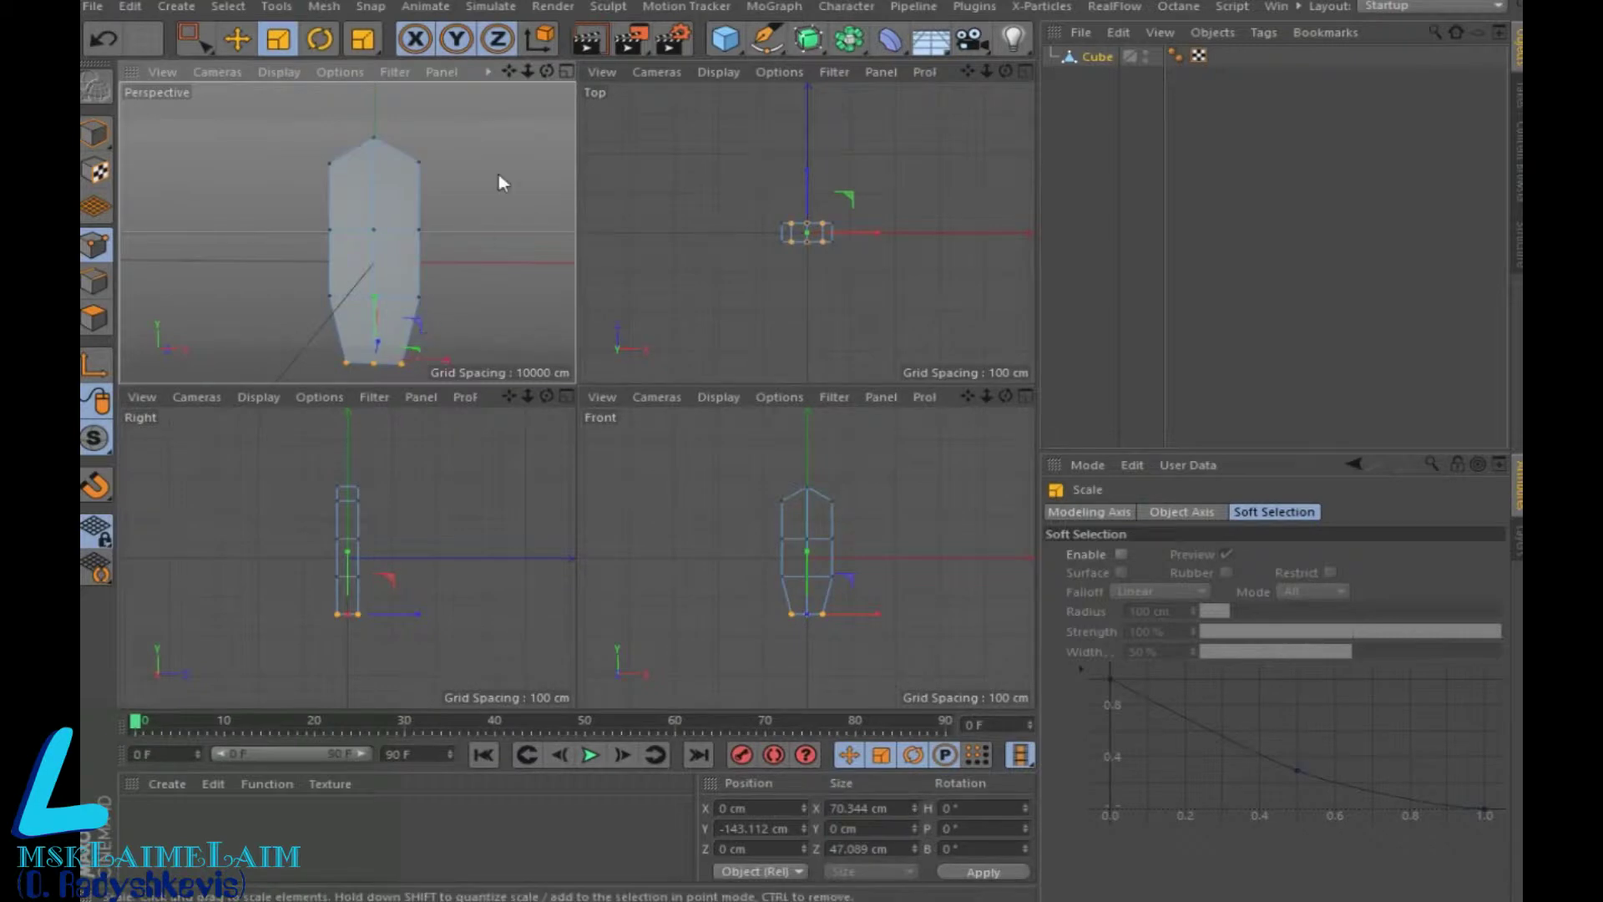
{"action": "left_click_drag", "start_coordinate": [547, 72], "coordinate": [348, 232]}
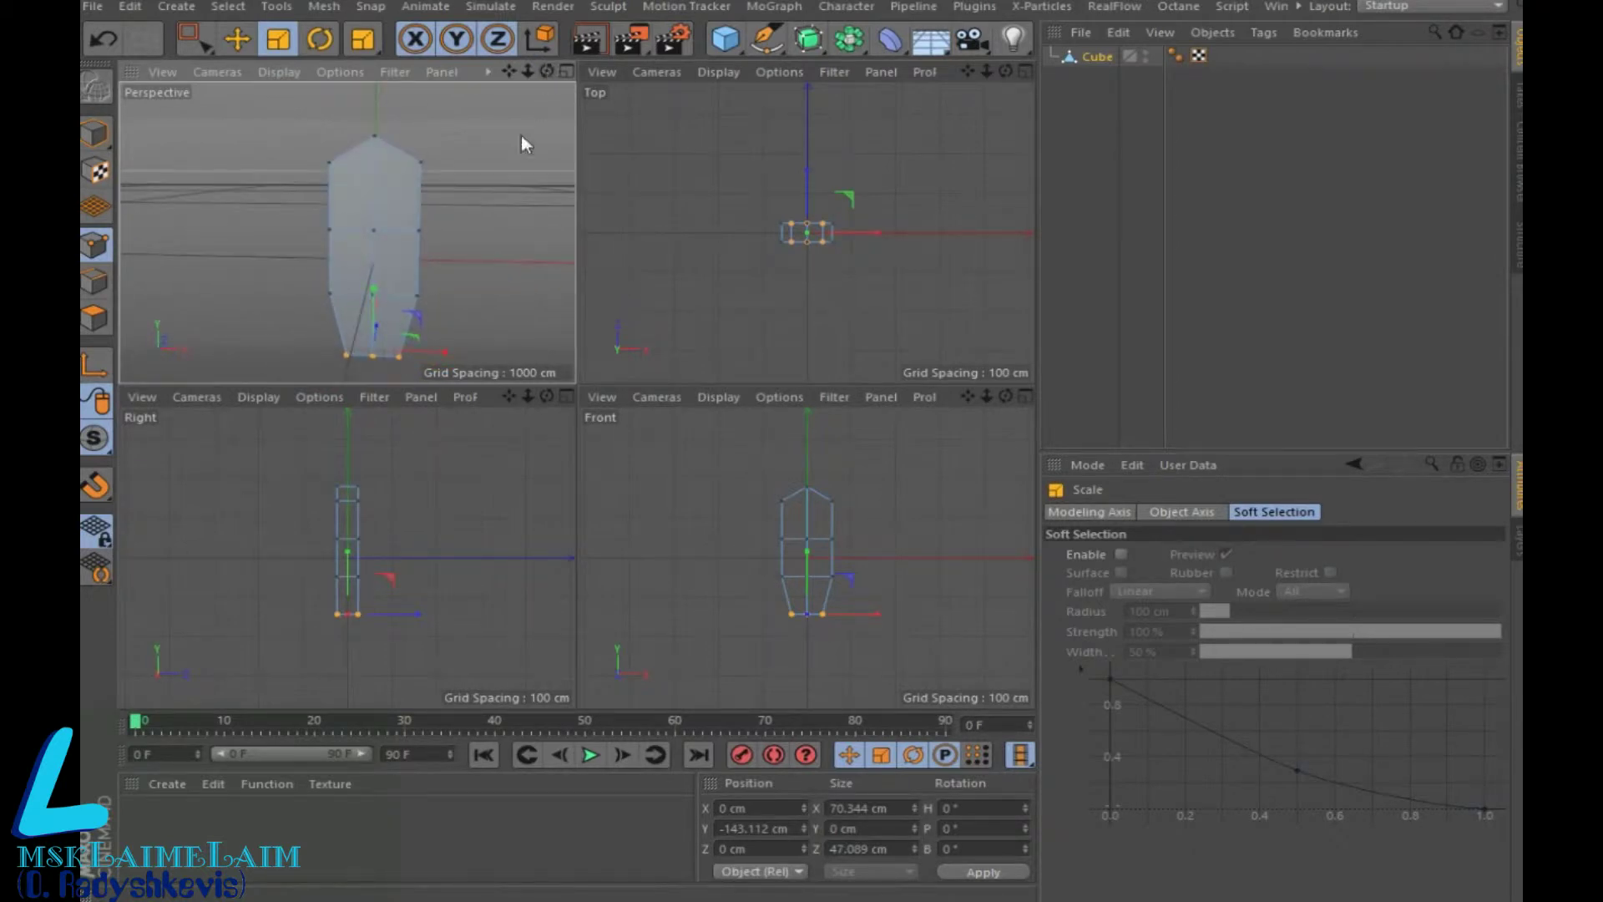
{"action": "left_click_drag", "start_coordinate": [430, 345], "coordinate": [430, 345]}
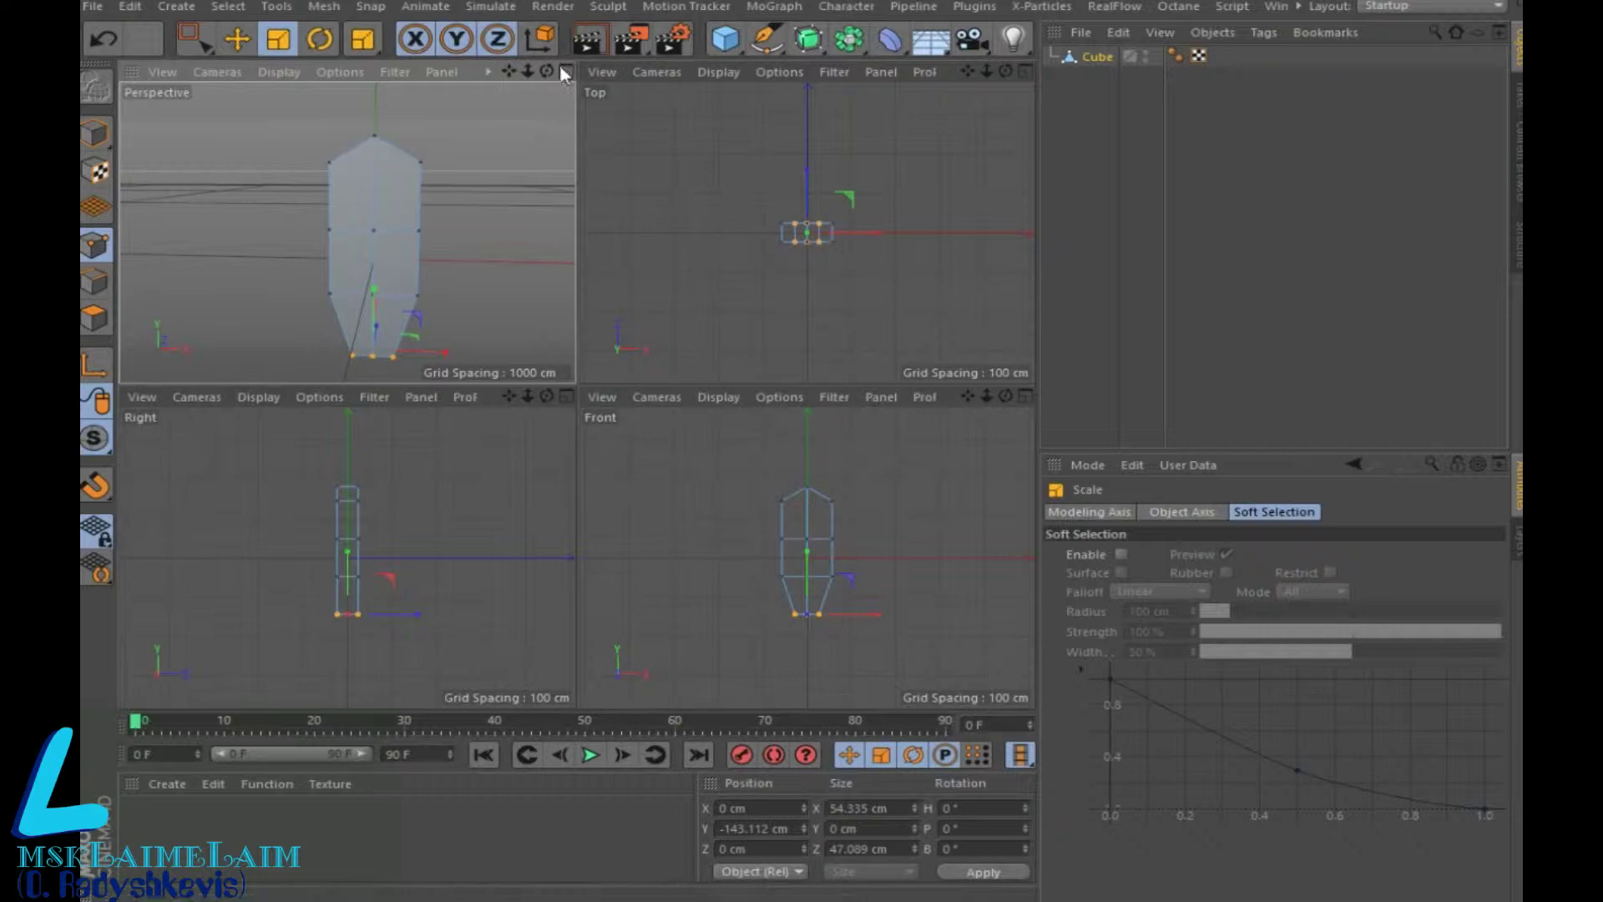
{"action": "left_click", "coordinate": [566, 71]}
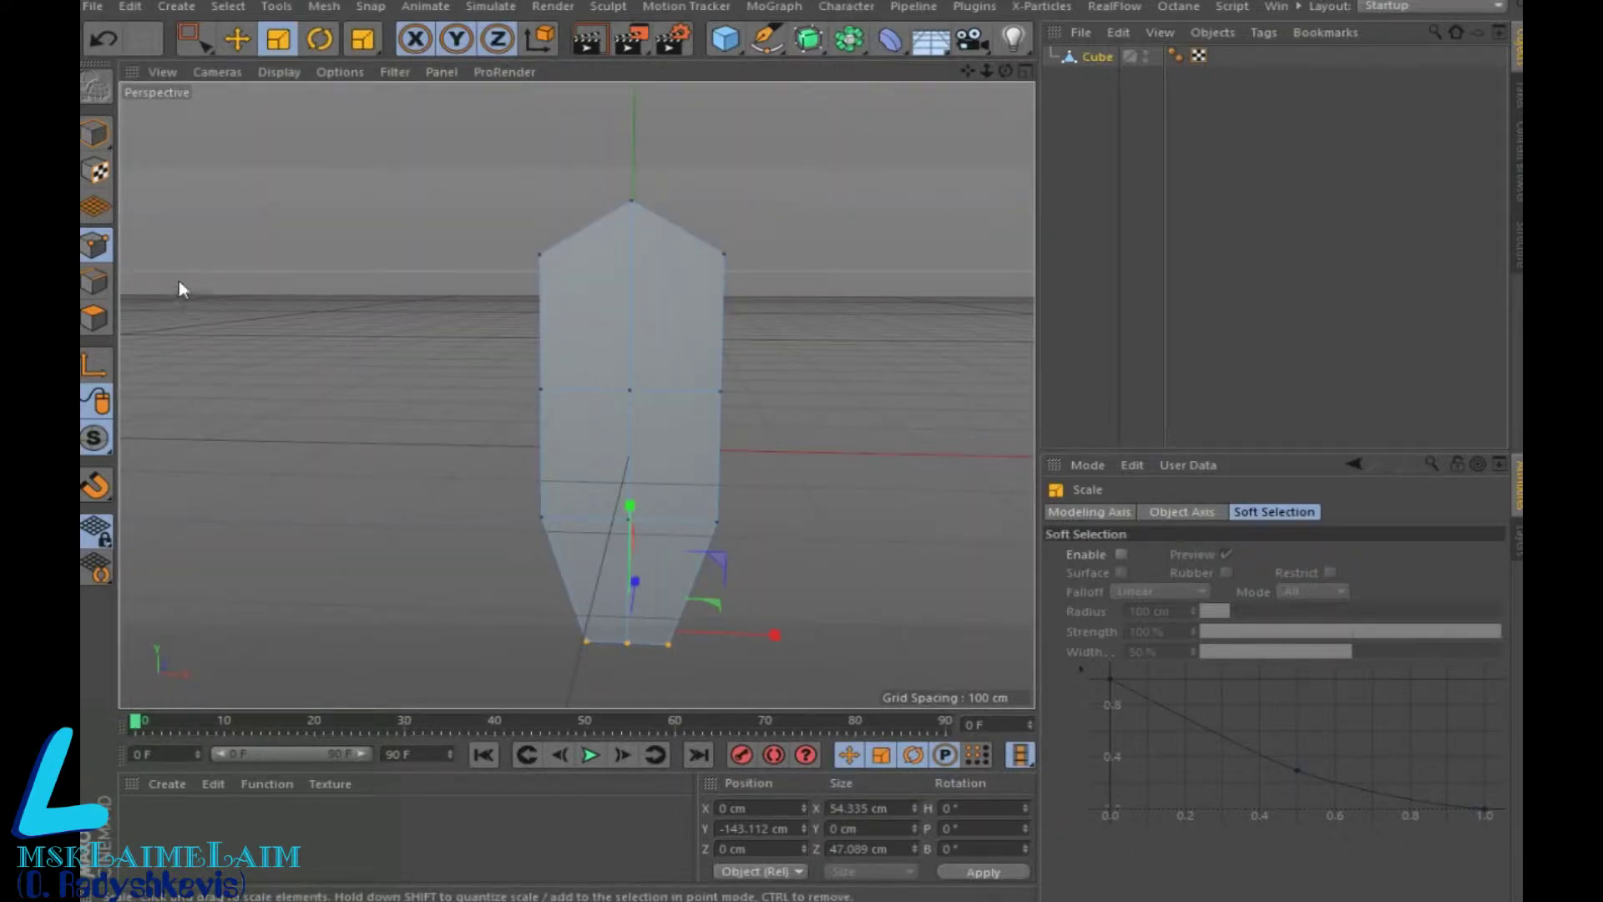
In edge mode, select the lower horizontal edge ring and move it down
{"action": "left_click", "coordinate": [94, 282]}
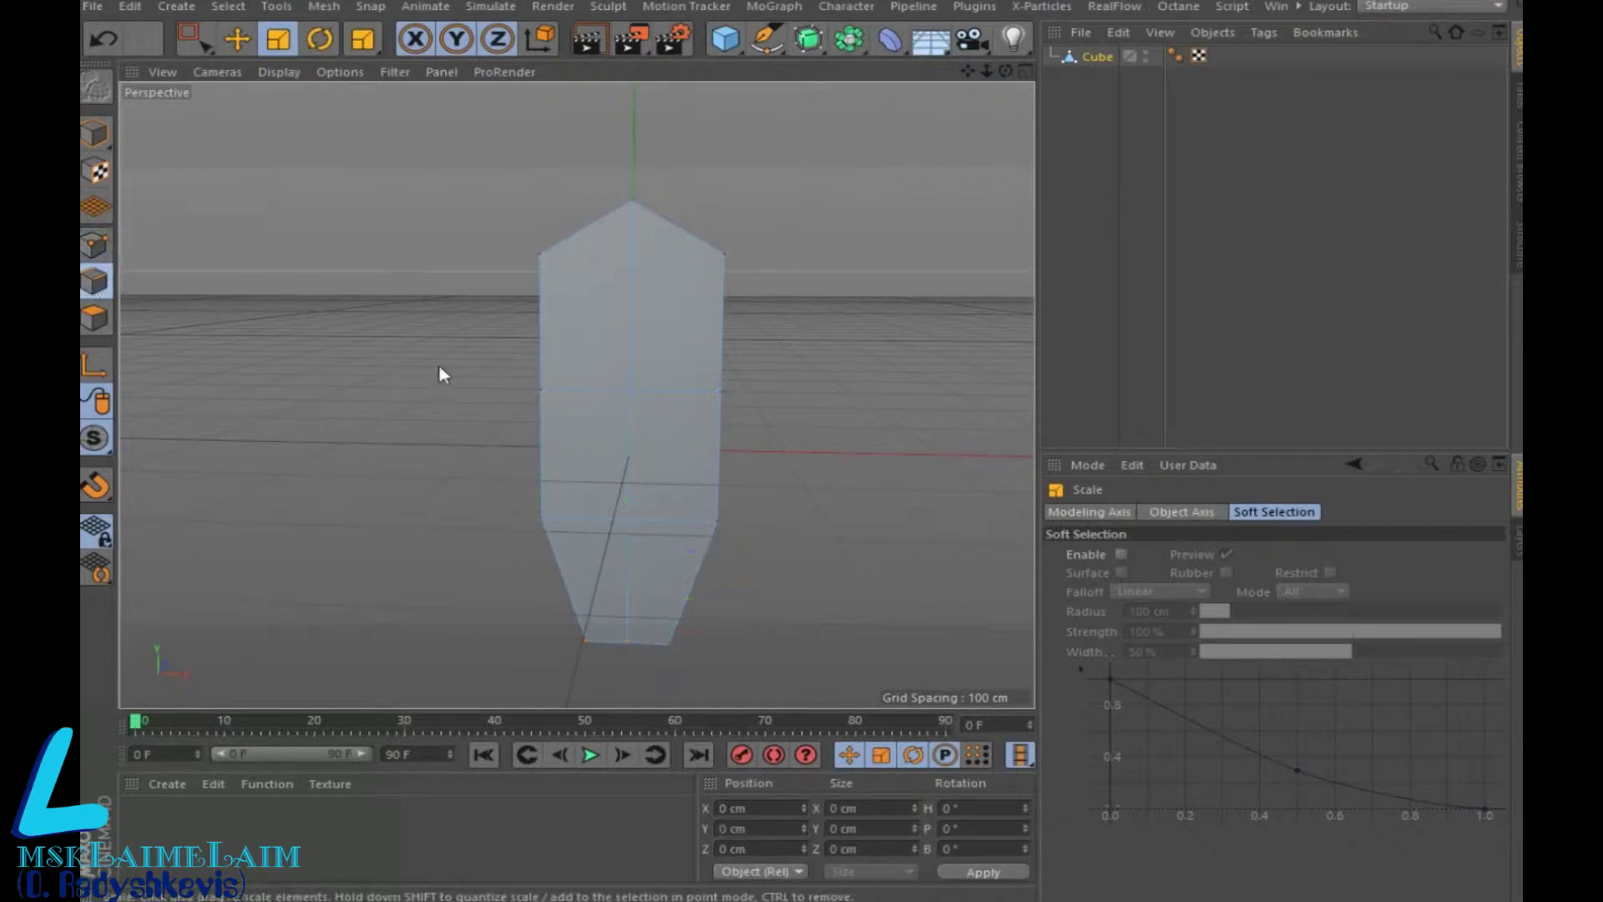
{"action": "left_click_drag", "start_coordinate": [967, 68], "coordinate": [890, 136]}
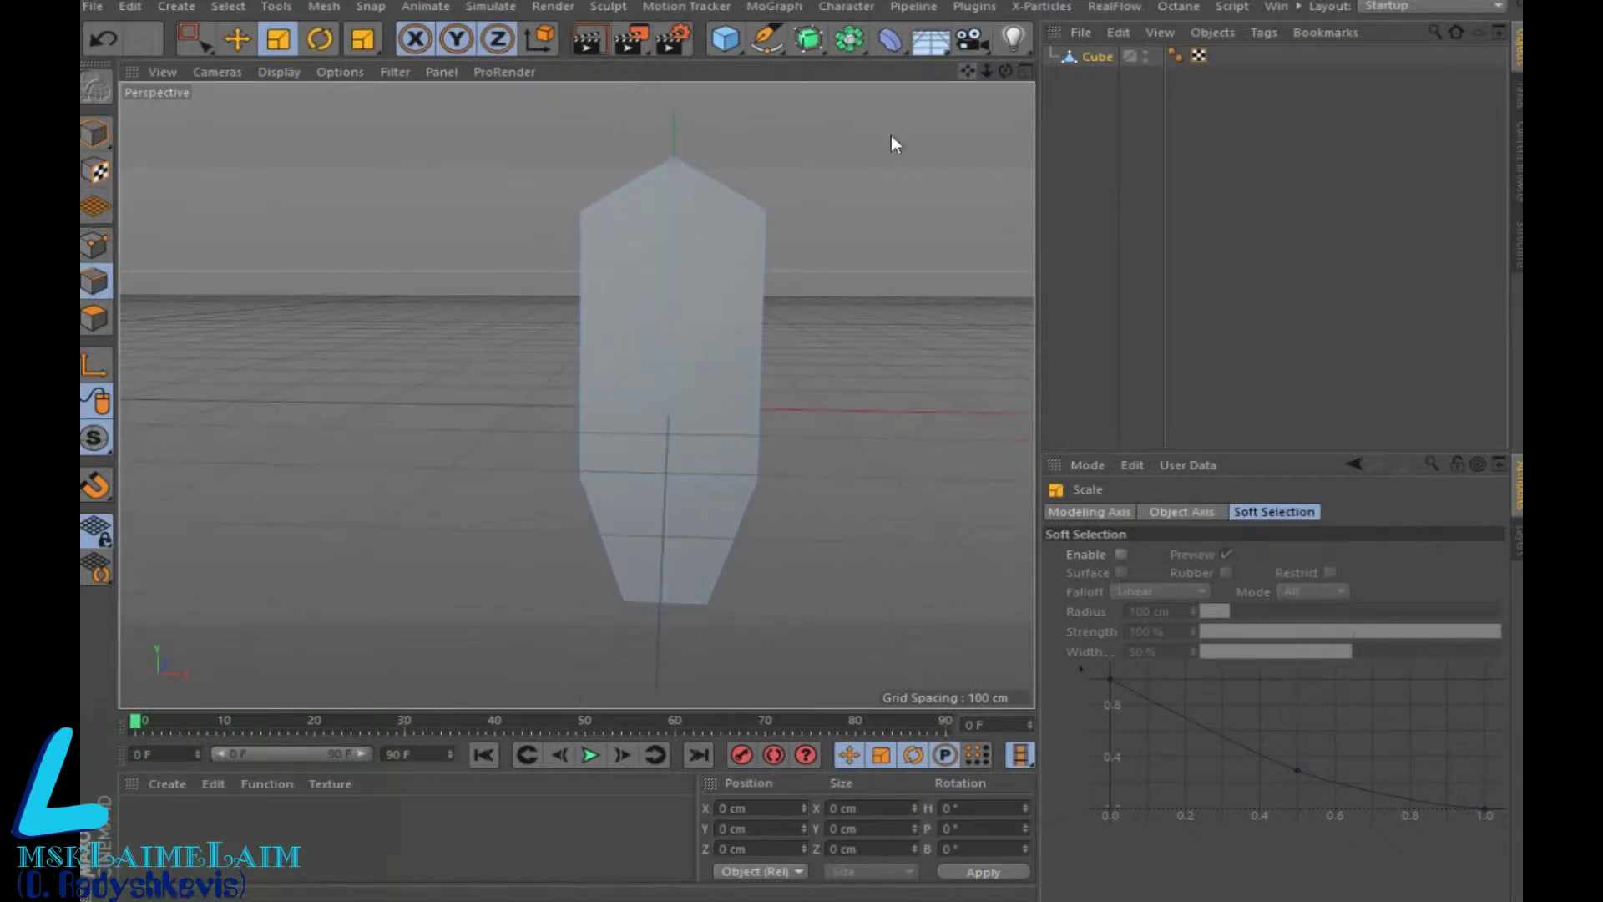
{"action": "scroll", "coordinate": [694, 473], "scroll_direction": "up", "scroll_amount": 3}
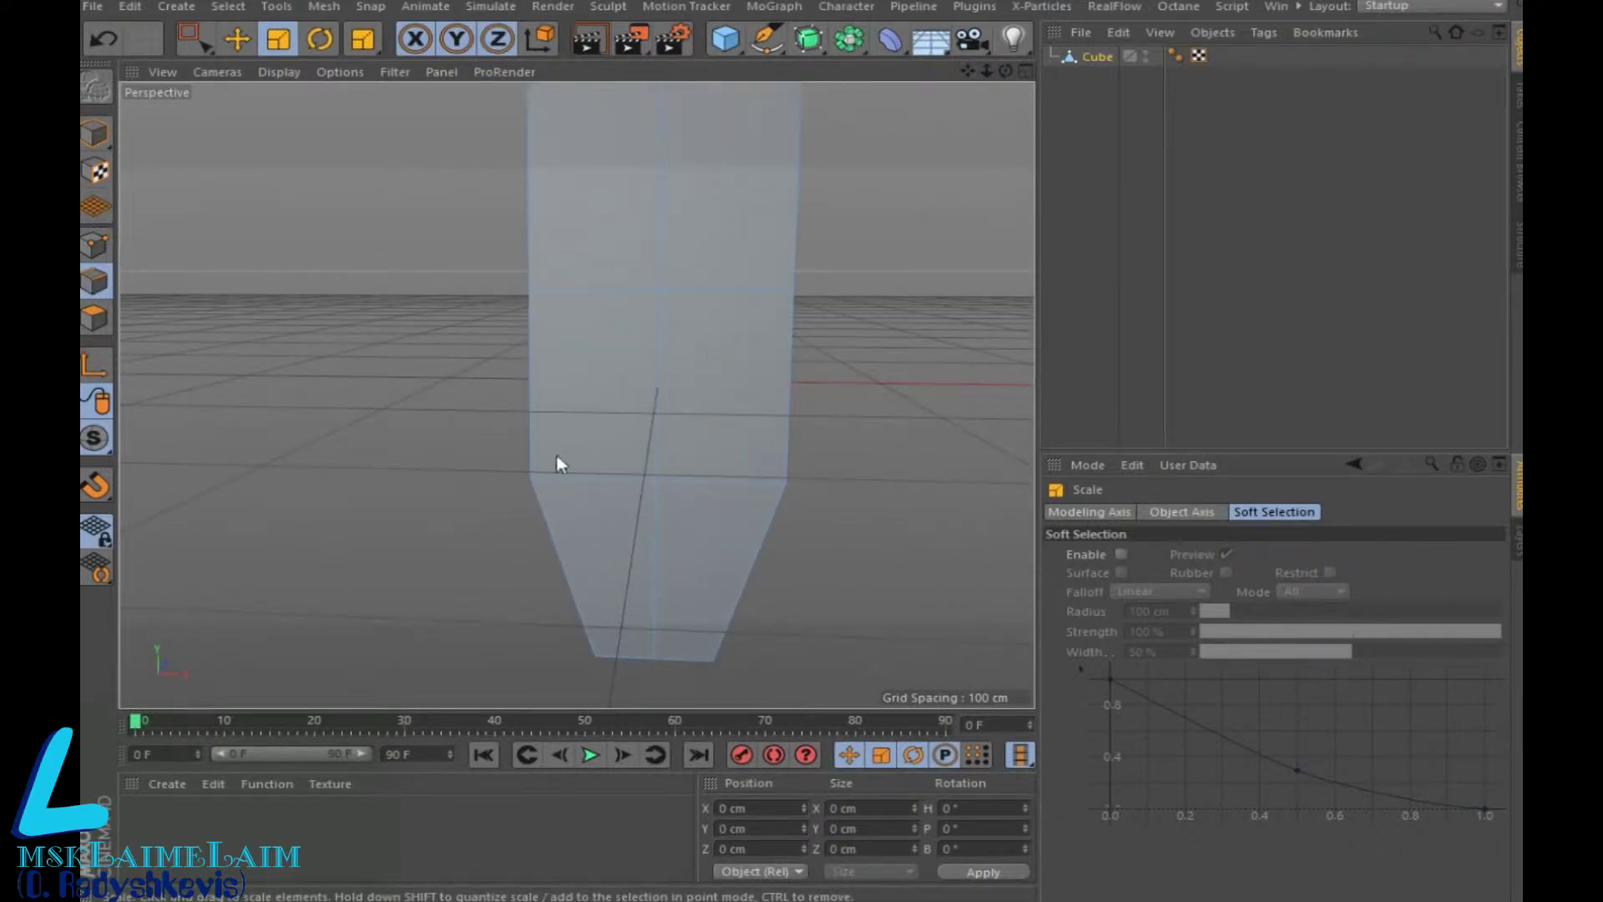
{"action": "left_click_drag", "start_coordinate": [966, 71], "coordinate": [817, 403]}
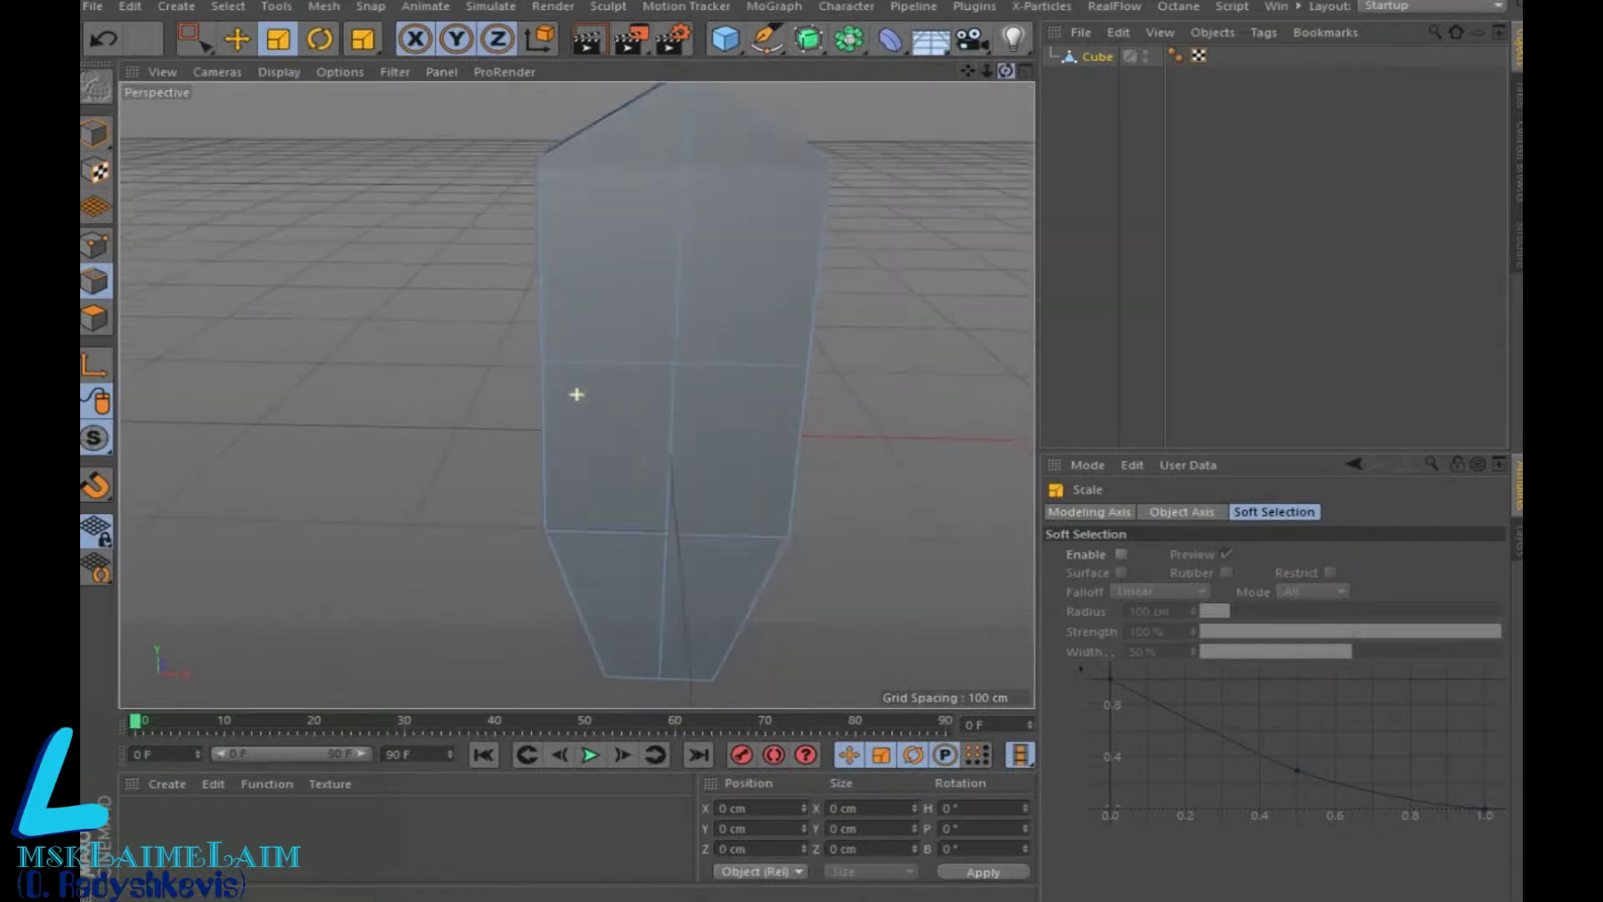
{"action": "left_click", "coordinate": [622, 531]}
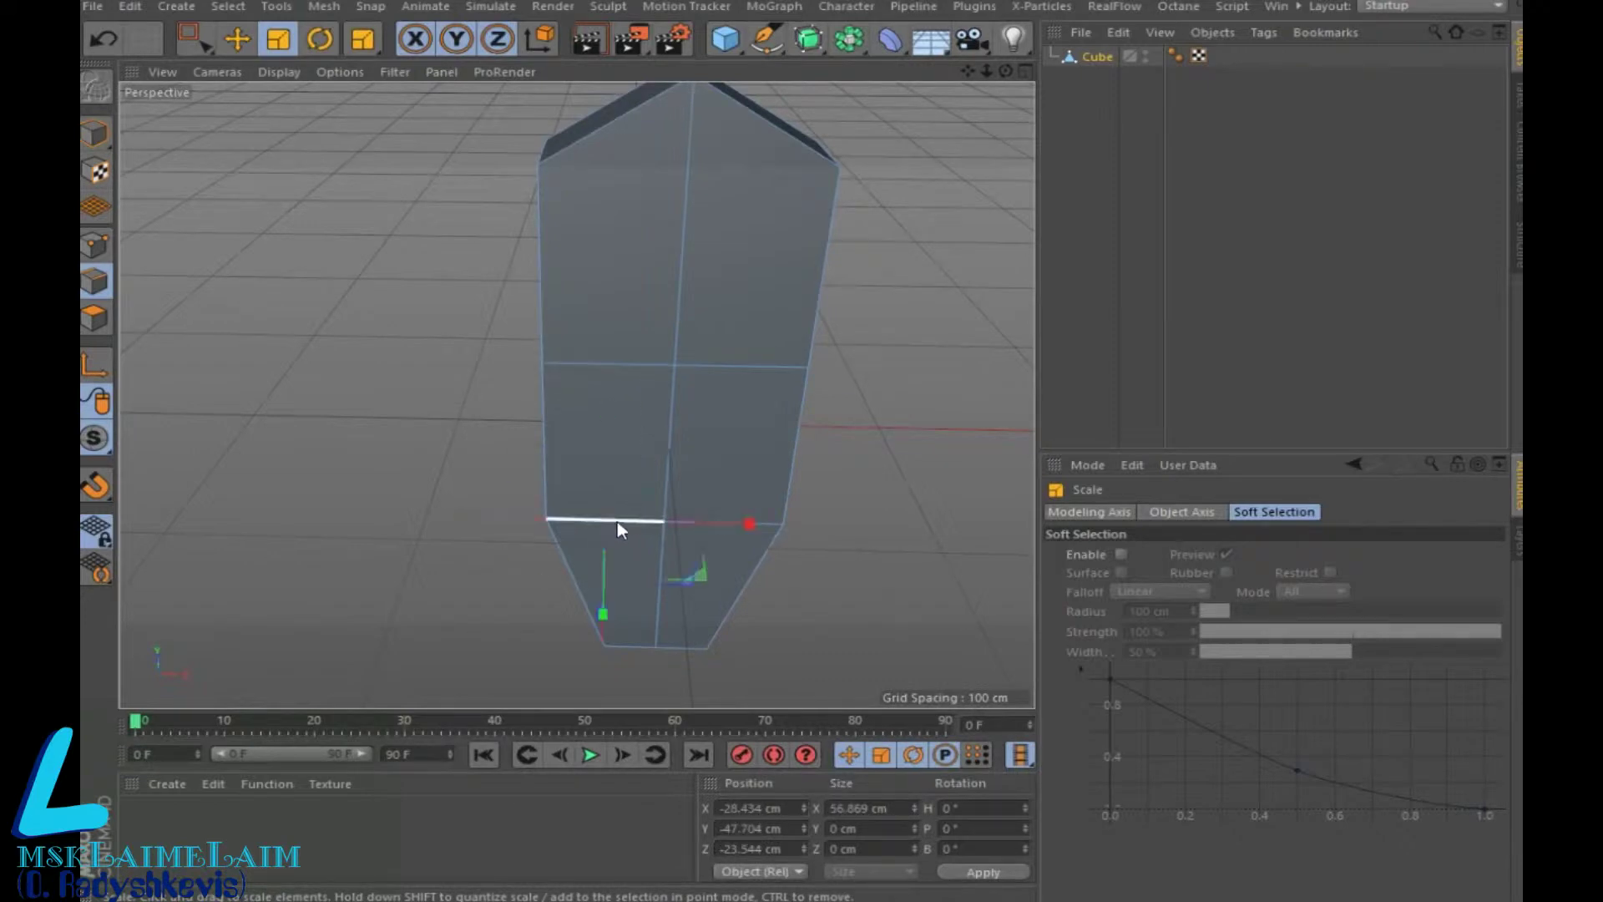
{"action": "left_click", "coordinate": [770, 525], "text": "shift"}
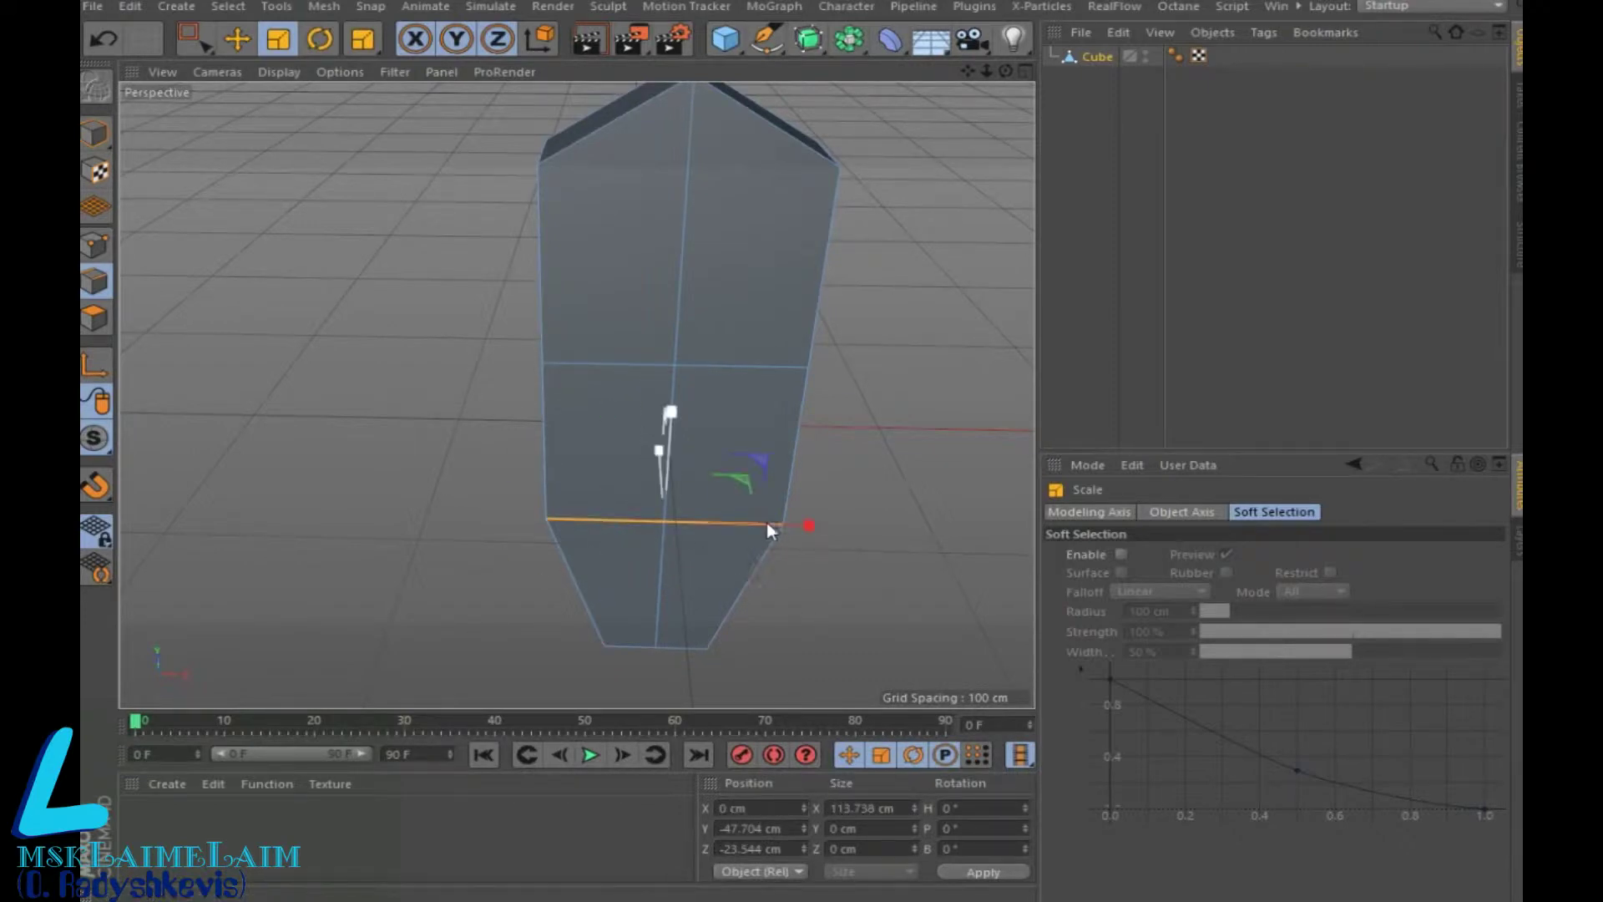
{"action": "left_click", "coordinate": [199, 40]}
{"action": "mouse_move", "coordinate": [671, 415]}
{"action": "left_mouse_down"}
{"action": "mouse_move", "coordinate": [694, 464]}
{"action": "mouse_move", "coordinate": [712, 454]}
{"action": "left_mouse_up"}
Raise the middle edge ring and add a Subdivision Surface generator
{"action": "left_click", "coordinate": [603, 354]}
{"action": "left_click_drag", "start_coordinate": [501, 333], "coordinate": [893, 408]}
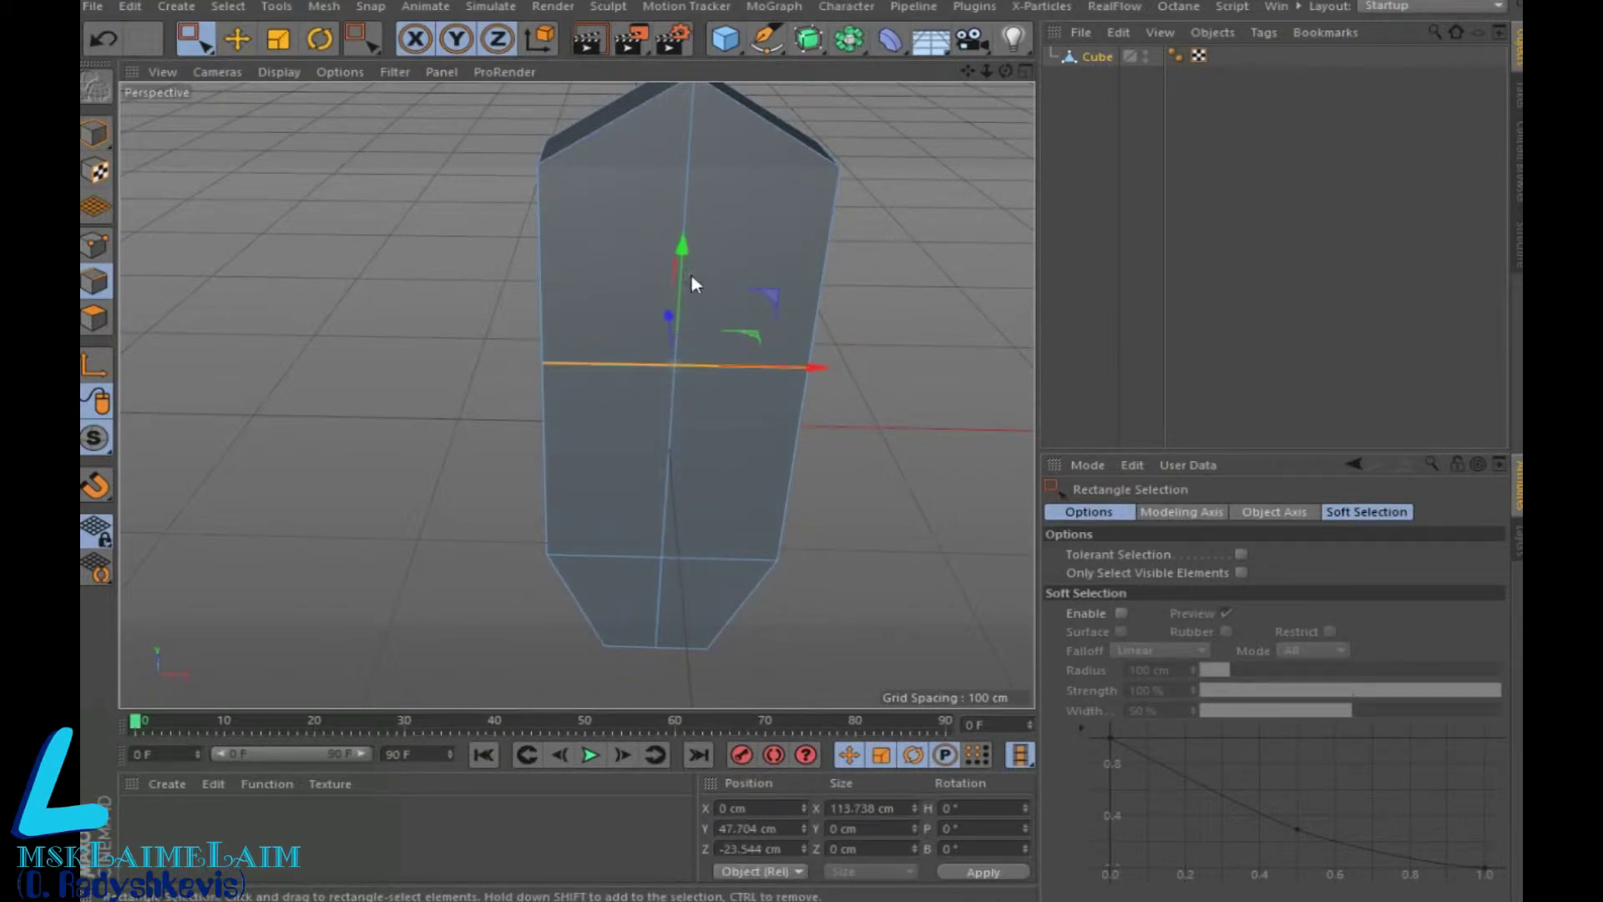
{"action": "mouse_move", "coordinate": [680, 250]}
{"action": "left_mouse_down"}
{"action": "mouse_move", "coordinate": [694, 207]}
{"action": "mouse_move", "coordinate": [698, 220]}
{"action": "left_mouse_up"}
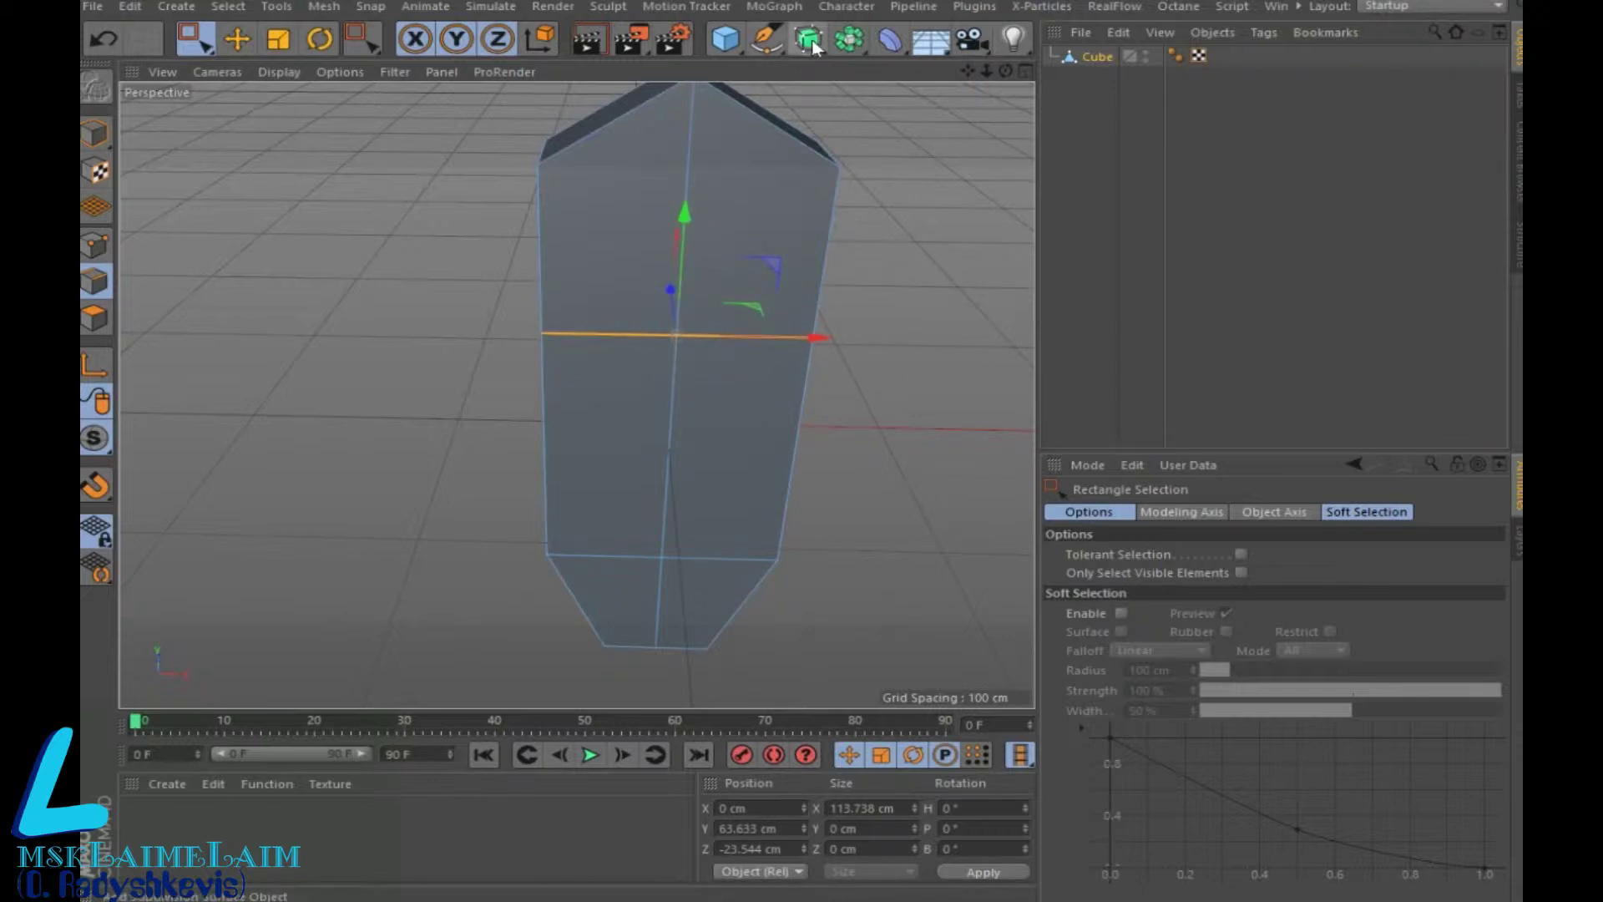
{"action": "left_click_drag", "start_coordinate": [808, 38], "coordinate": [847, 65]}
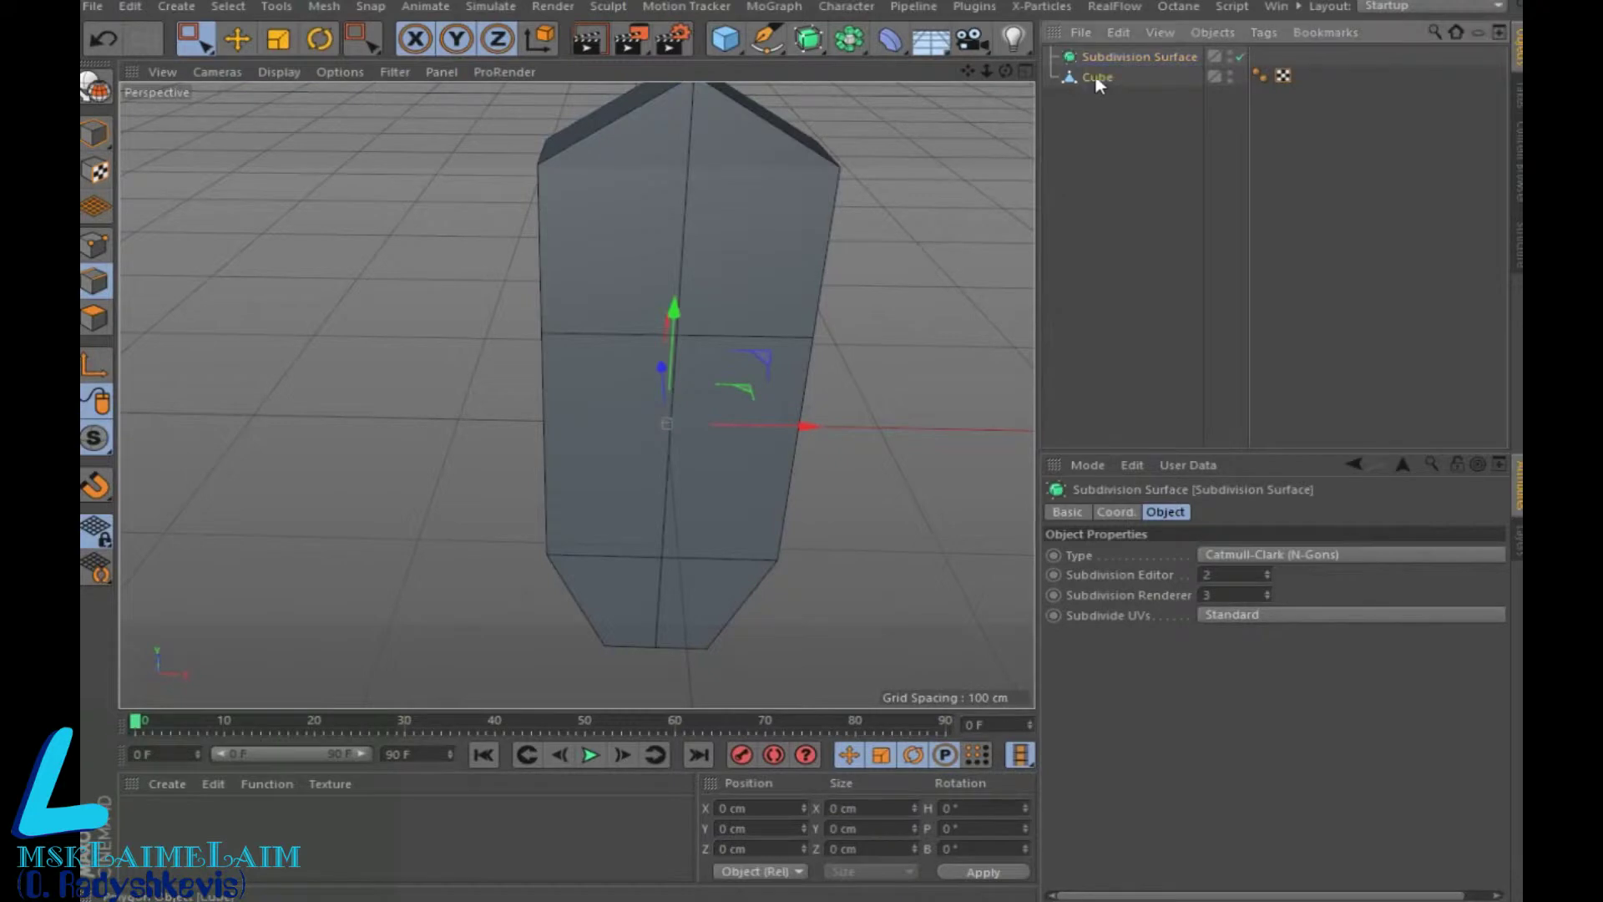
Nest the Cube under the Subdivision Surface and orbit to inspect the rounded body
{"action": "mouse_move", "coordinate": [1092, 77]}
{"action": "left_mouse_down"}
{"action": "mouse_move", "coordinate": [1101, 49]}
{"action": "mouse_move", "coordinate": [1120, 77]}
{"action": "left_mouse_up"}
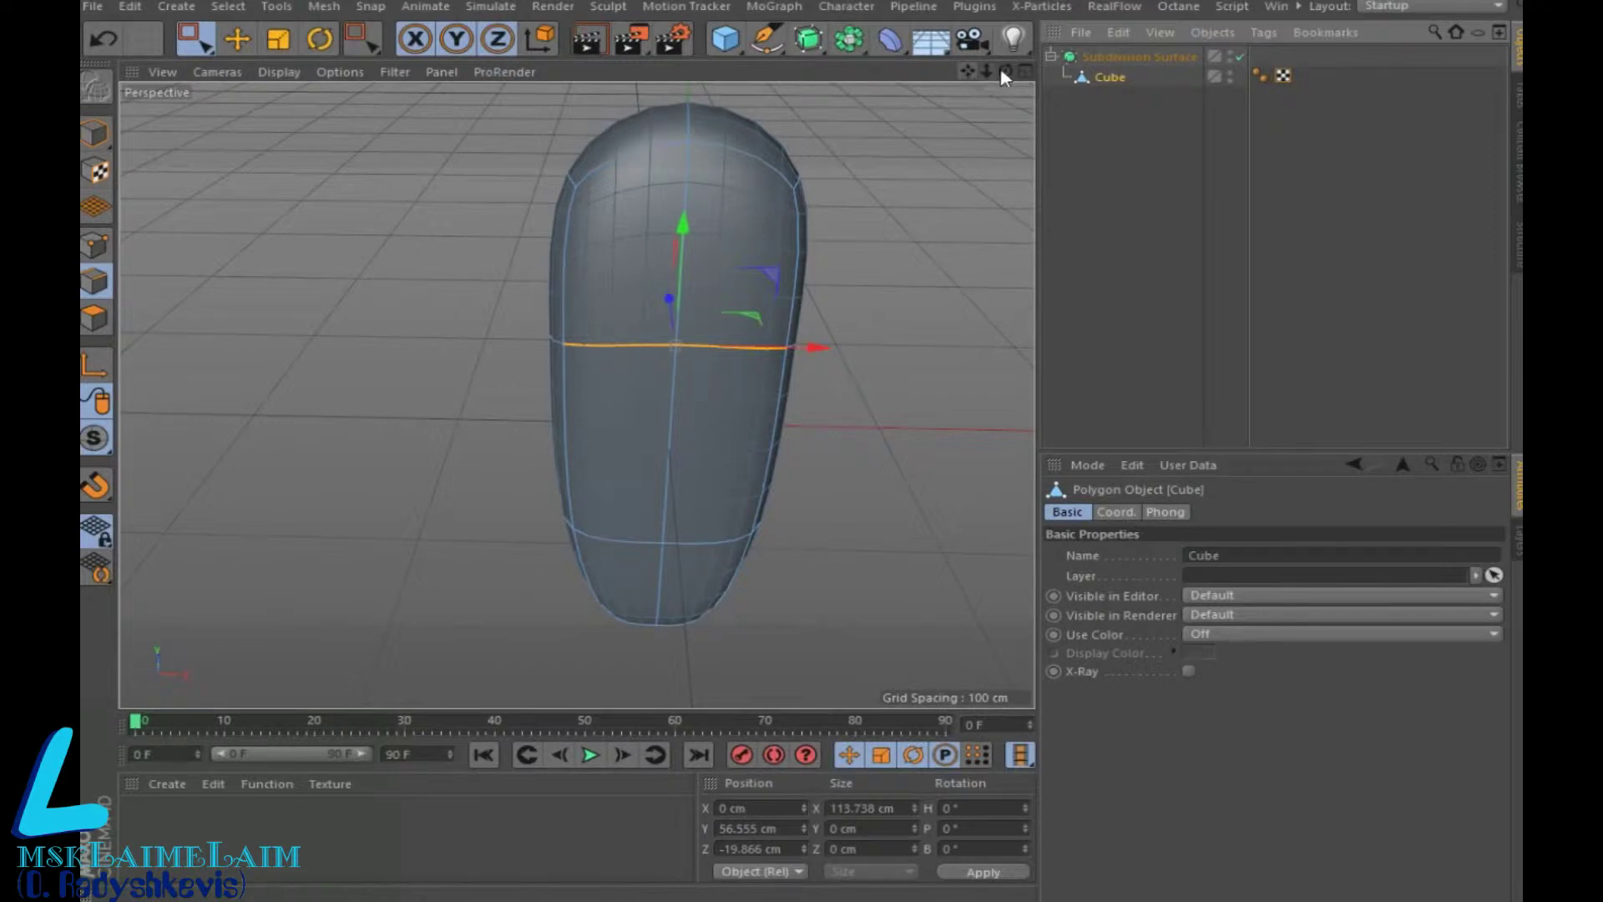
{"action": "left_click_drag", "start_coordinate": [1007, 71], "coordinate": [960, 134]}
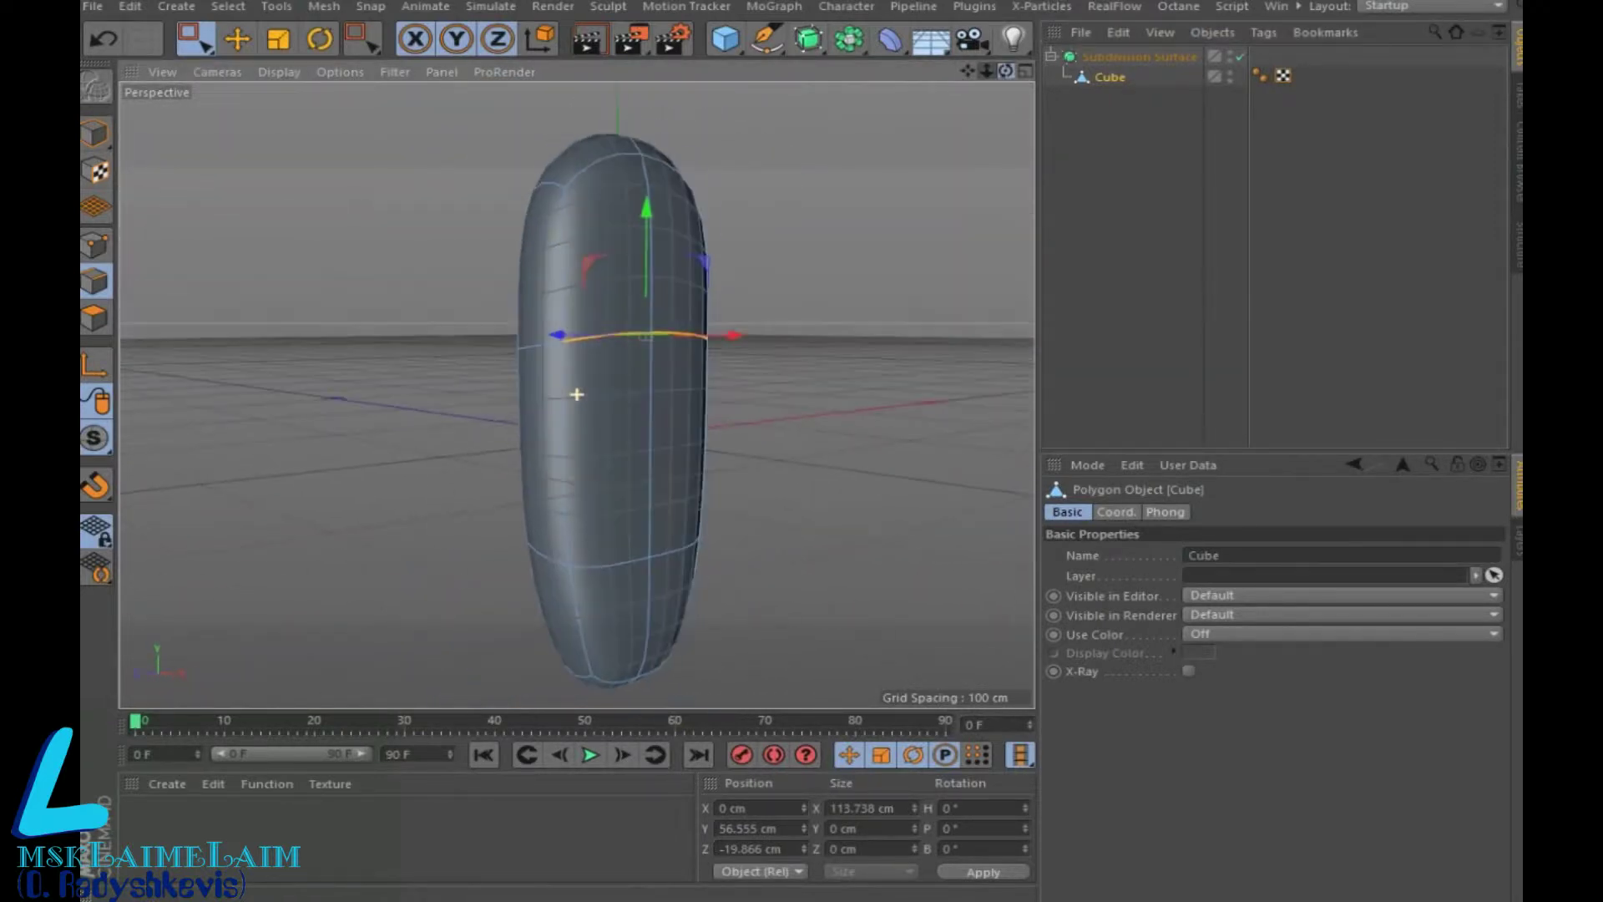
{"action": "left_click_drag", "start_coordinate": [961, 134], "coordinate": [965, 190]}
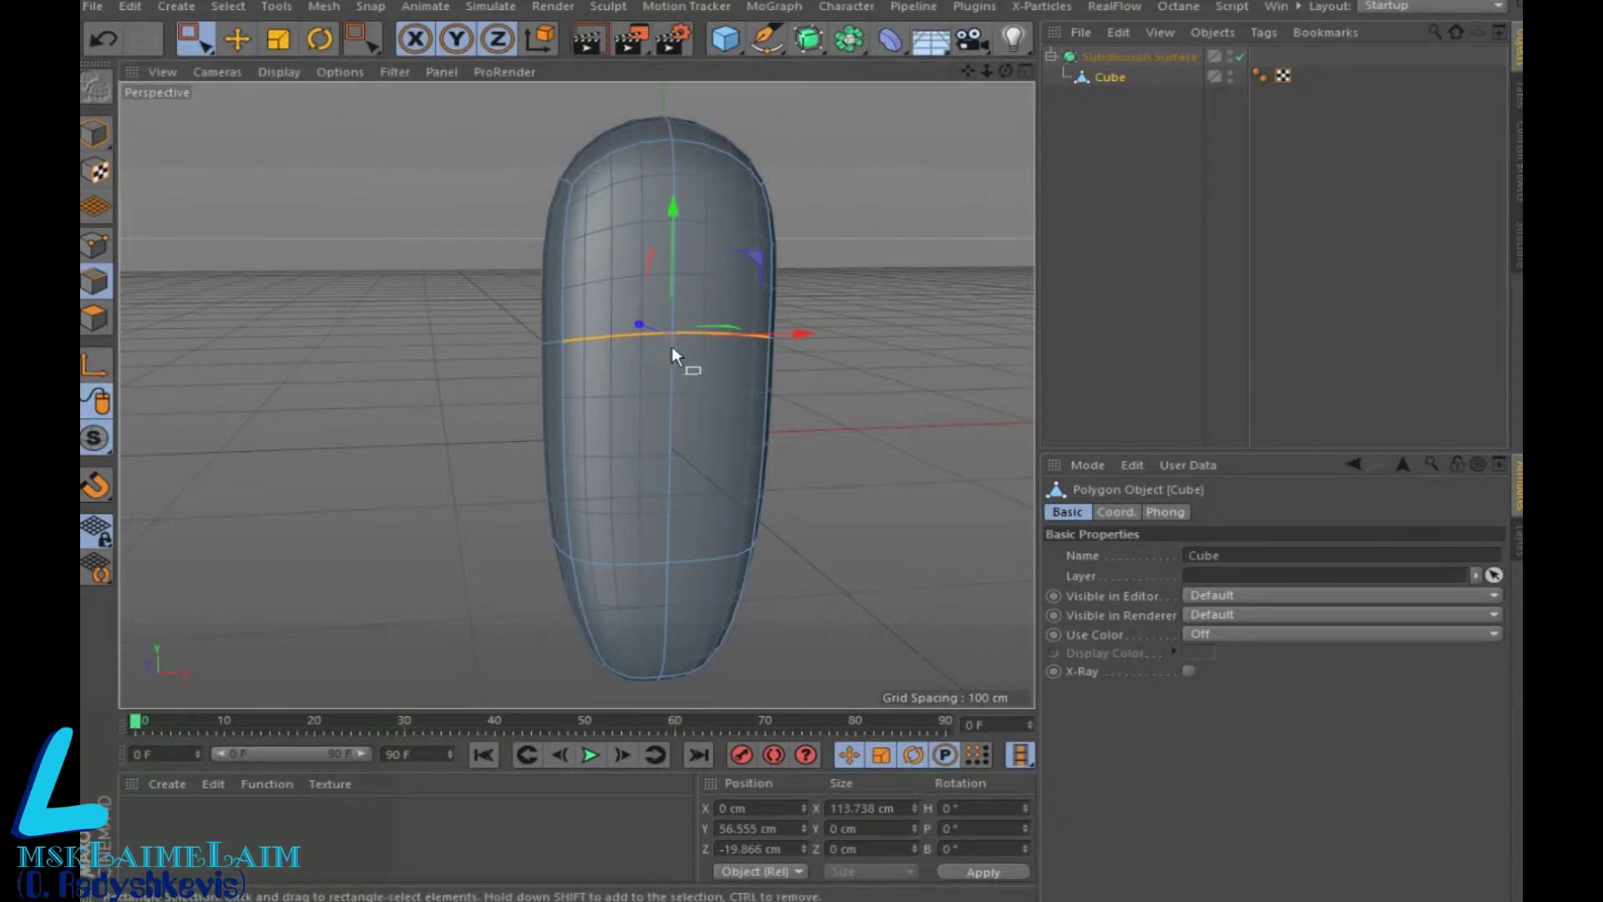
Use Loop/Path Cut to add an edge loop across the capsule's upper middle
{"action": "right_click", "coordinate": [610, 338]}
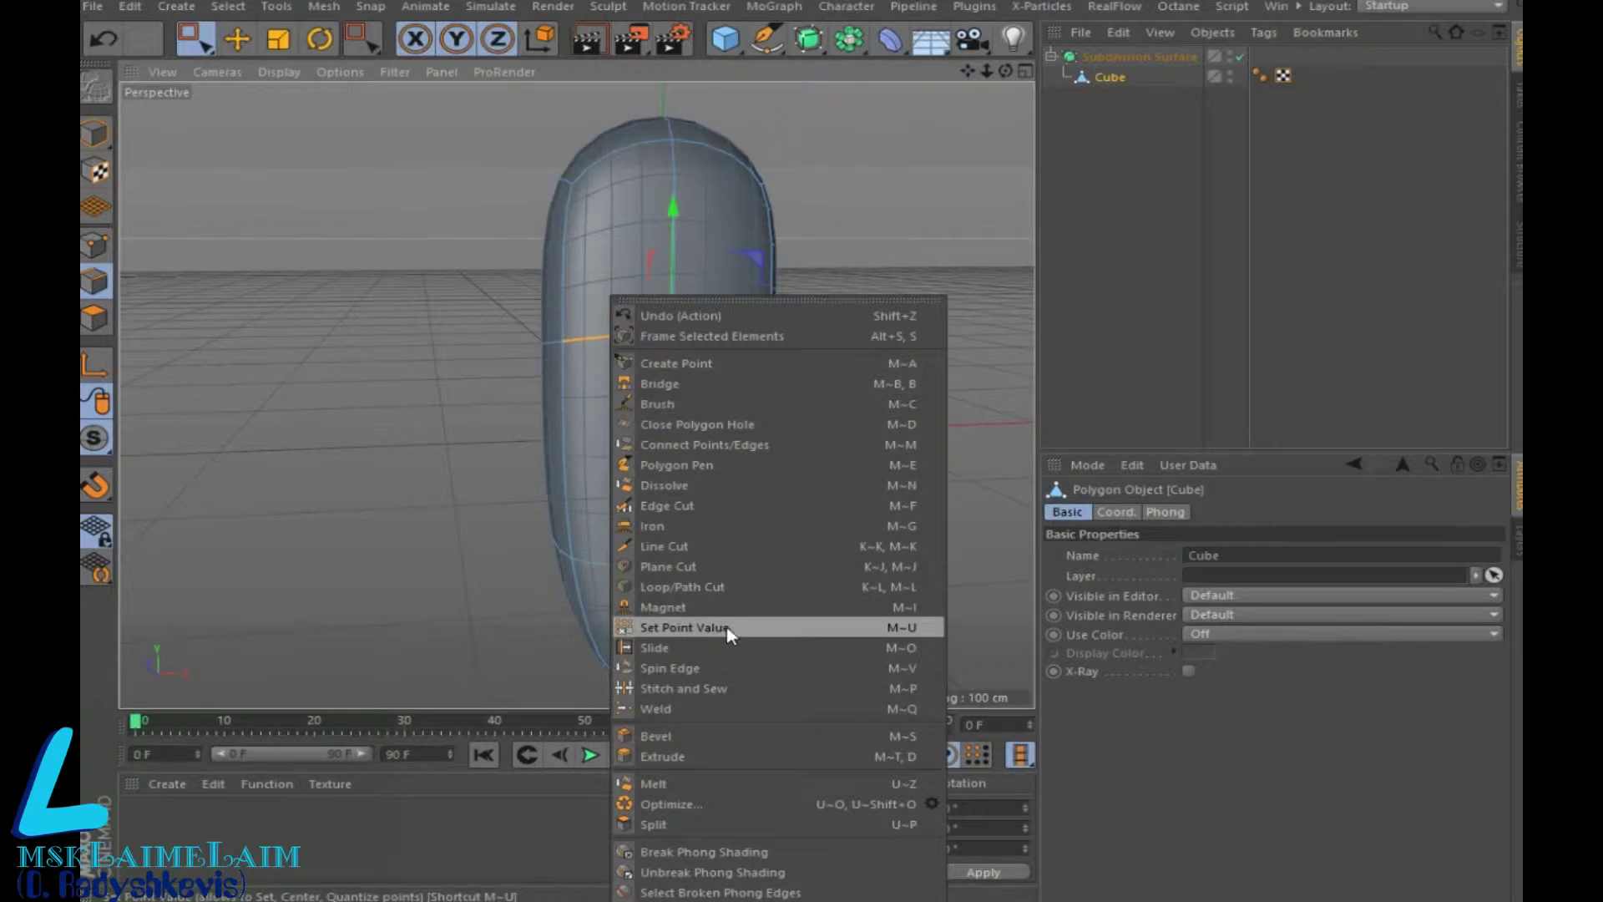
{"action": "left_click", "coordinate": [685, 587]}
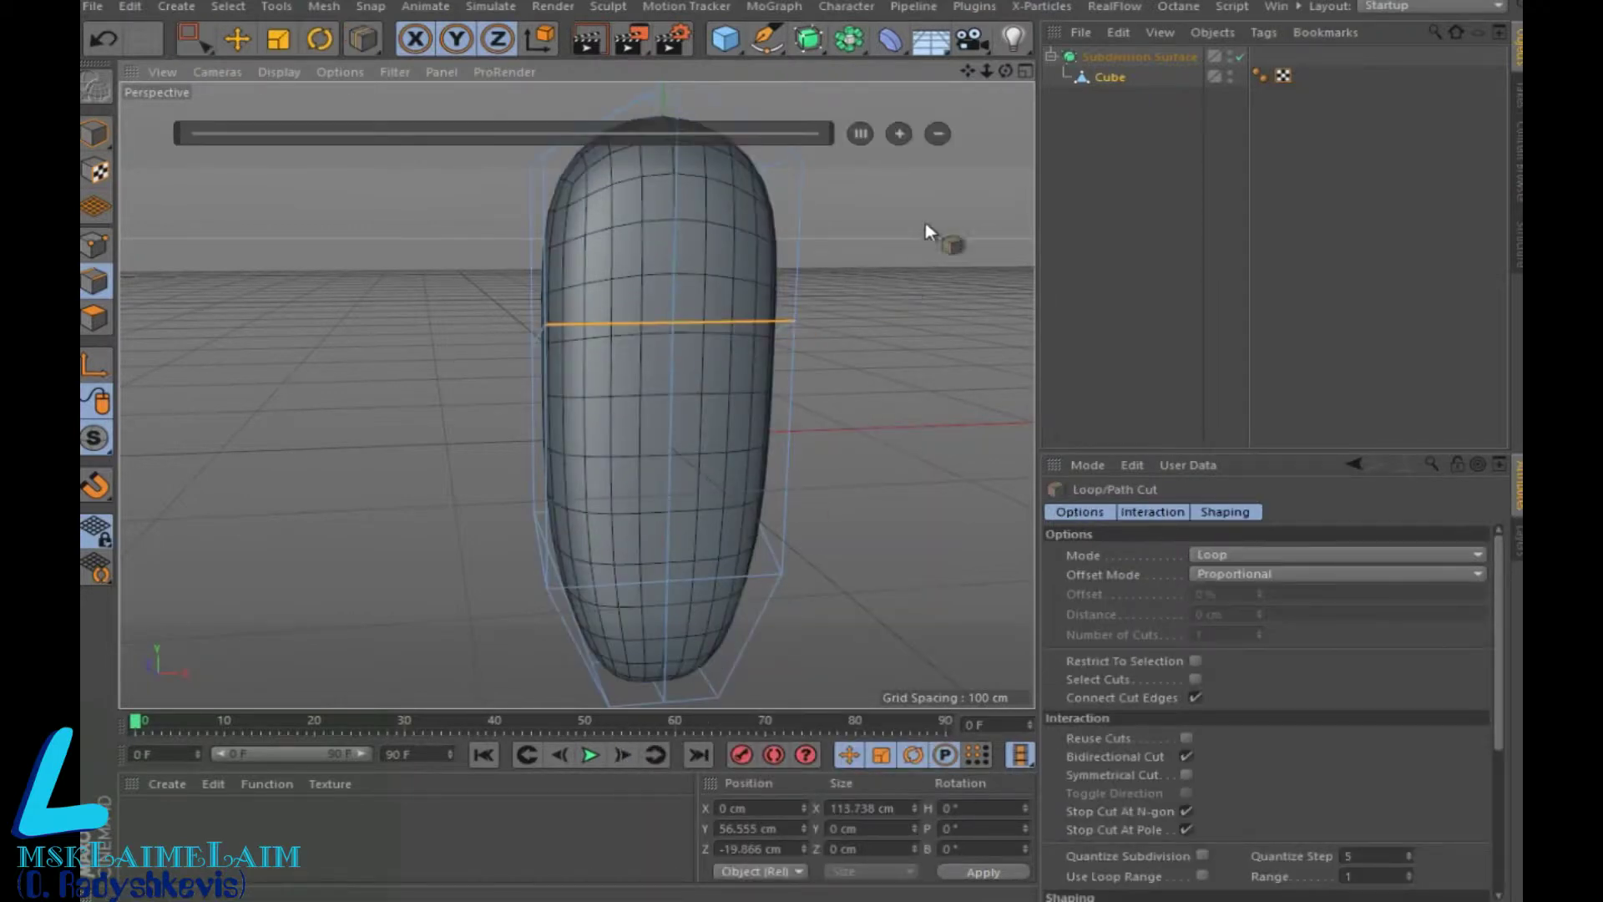
{"action": "left_click_drag", "start_coordinate": [573, 393], "coordinate": [731, 317], "text": "alt"}
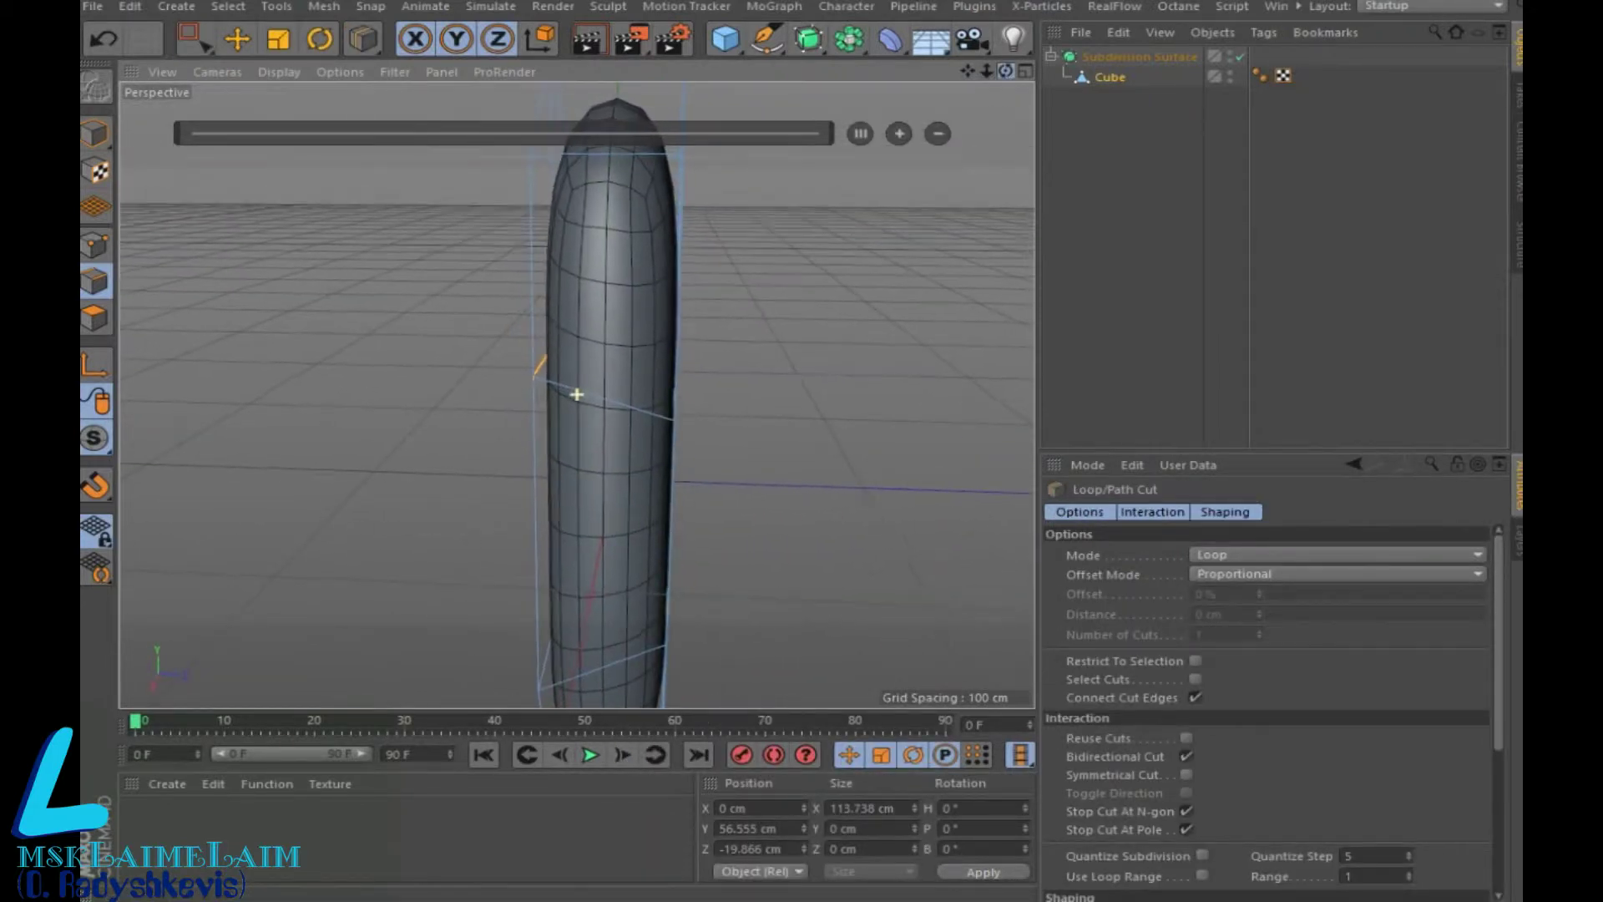
{"action": "left_click", "coordinate": [641, 342]}
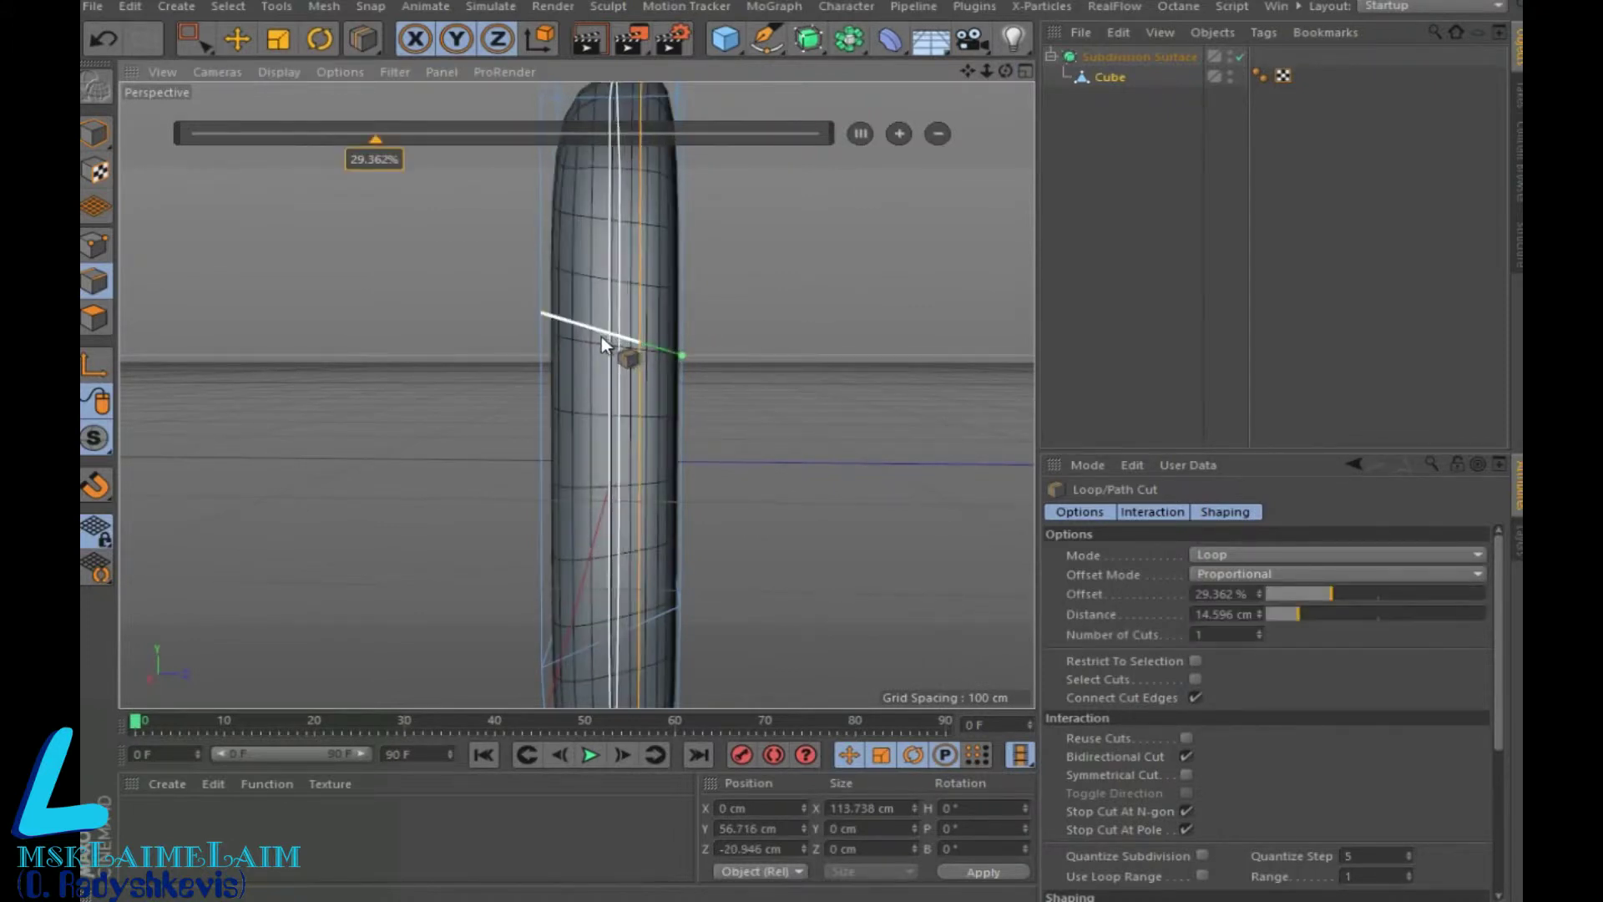
{"action": "left_click", "coordinate": [560, 329]}
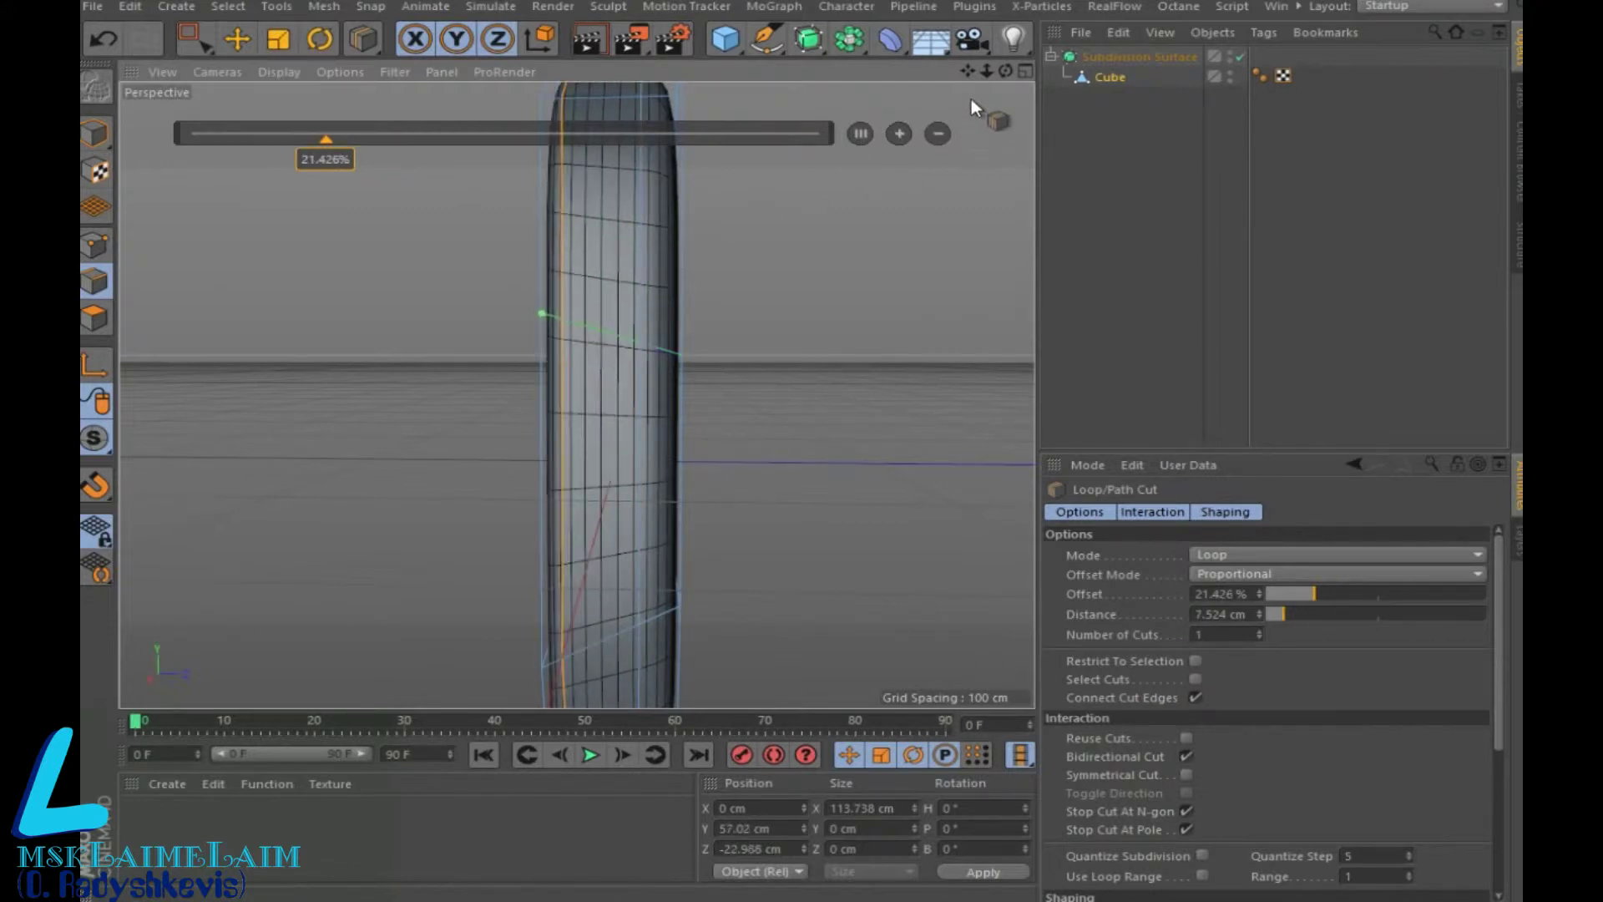
Add a second loop cut near the capsule's bottom
{"action": "left_click_drag", "start_coordinate": [1008, 73], "coordinate": [573, 394]}
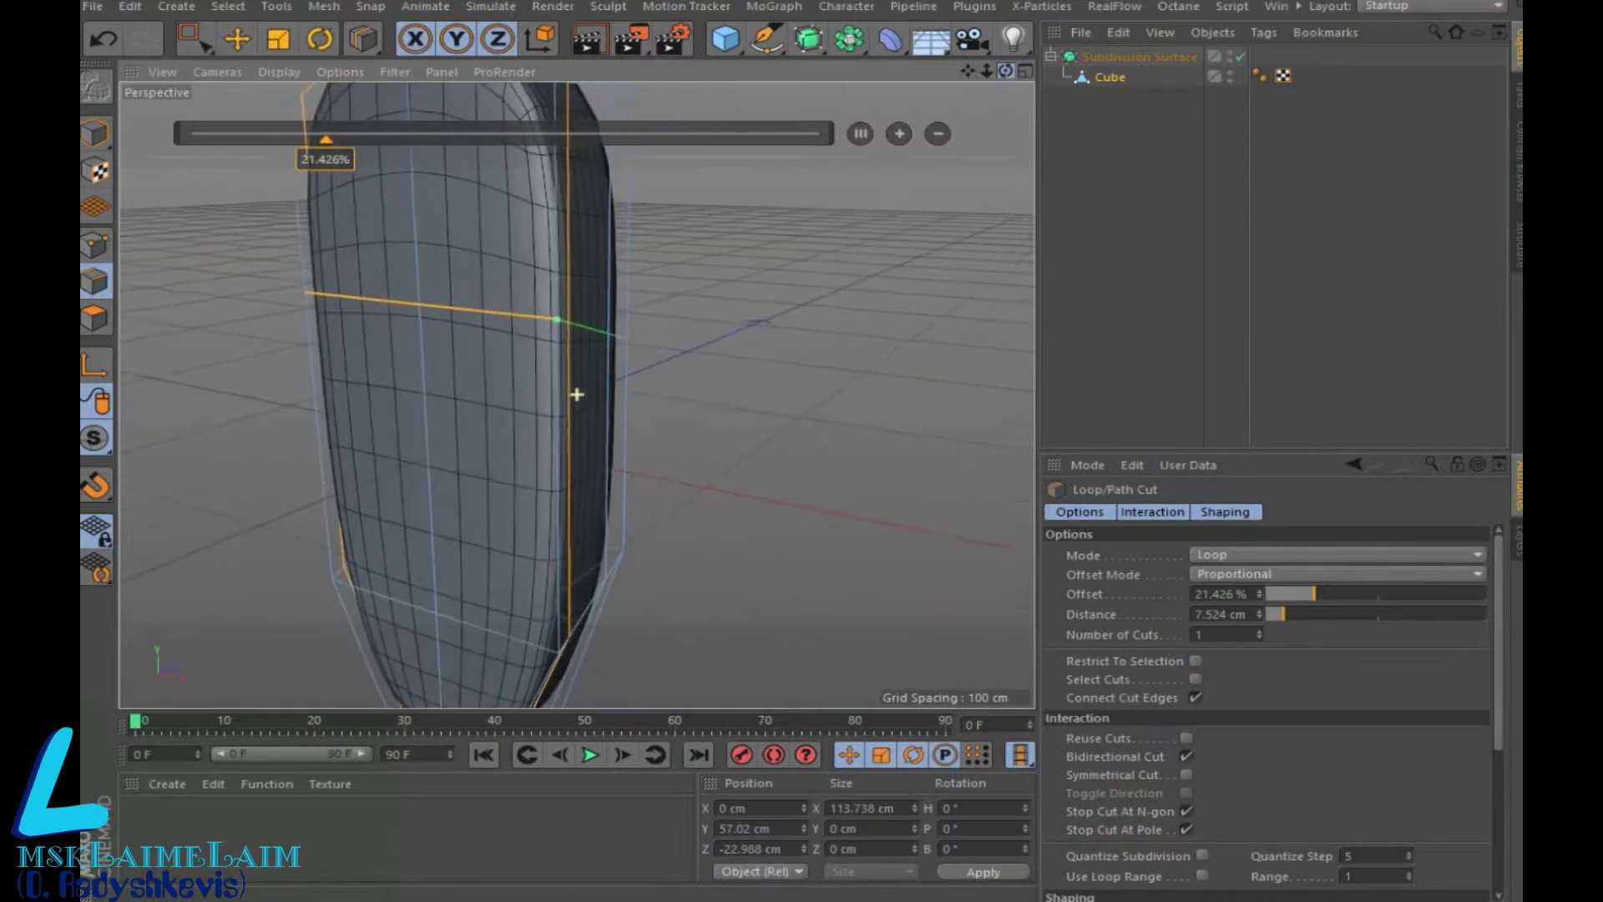
{"action": "scroll", "coordinate": [666, 350], "scroll_direction": "down", "scroll_amount": 2}
{"action": "scroll", "coordinate": [666, 351], "scroll_direction": "down", "scroll_amount": 2}
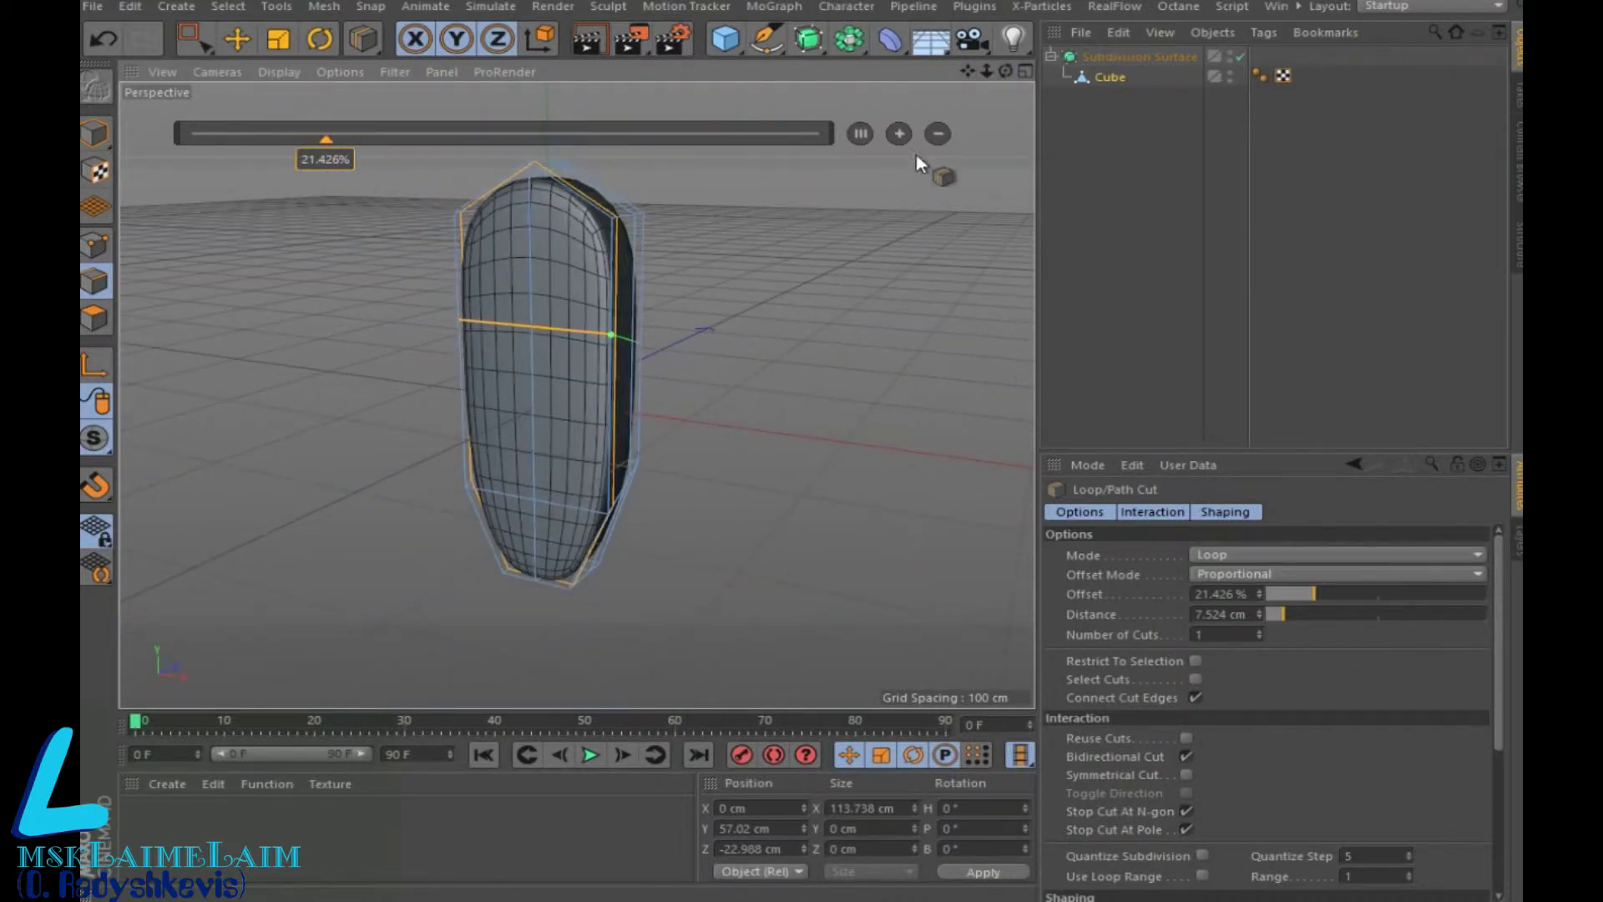
{"action": "left_click_drag", "start_coordinate": [1006, 74], "coordinate": [576, 394]}
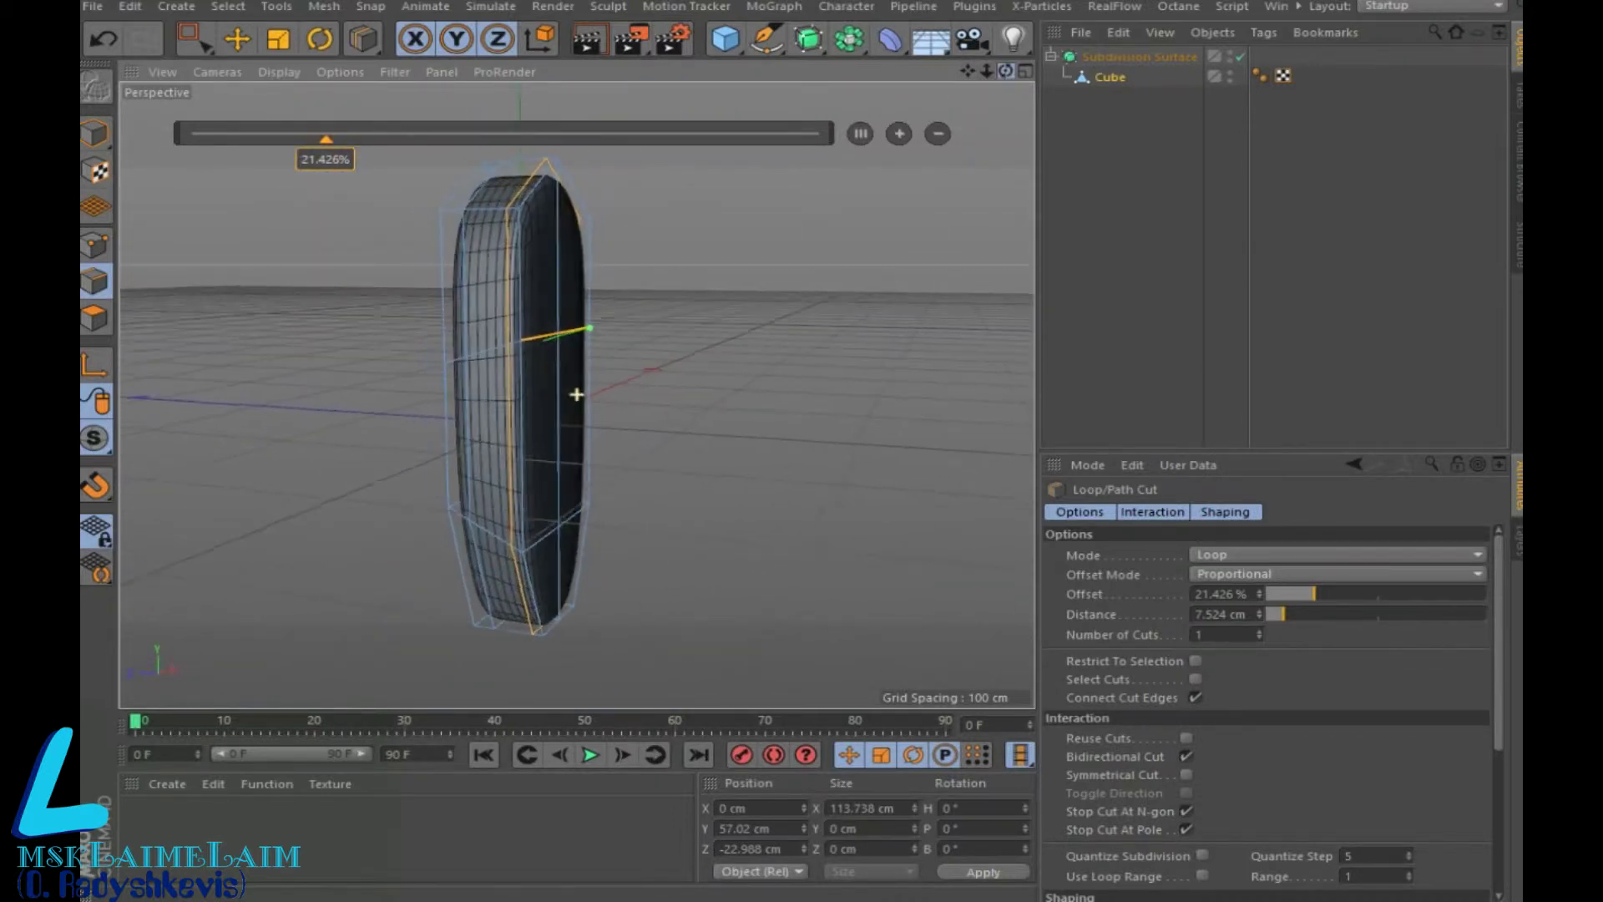
{"action": "left_click_drag", "start_coordinate": [577, 394], "coordinate": [573, 394]}
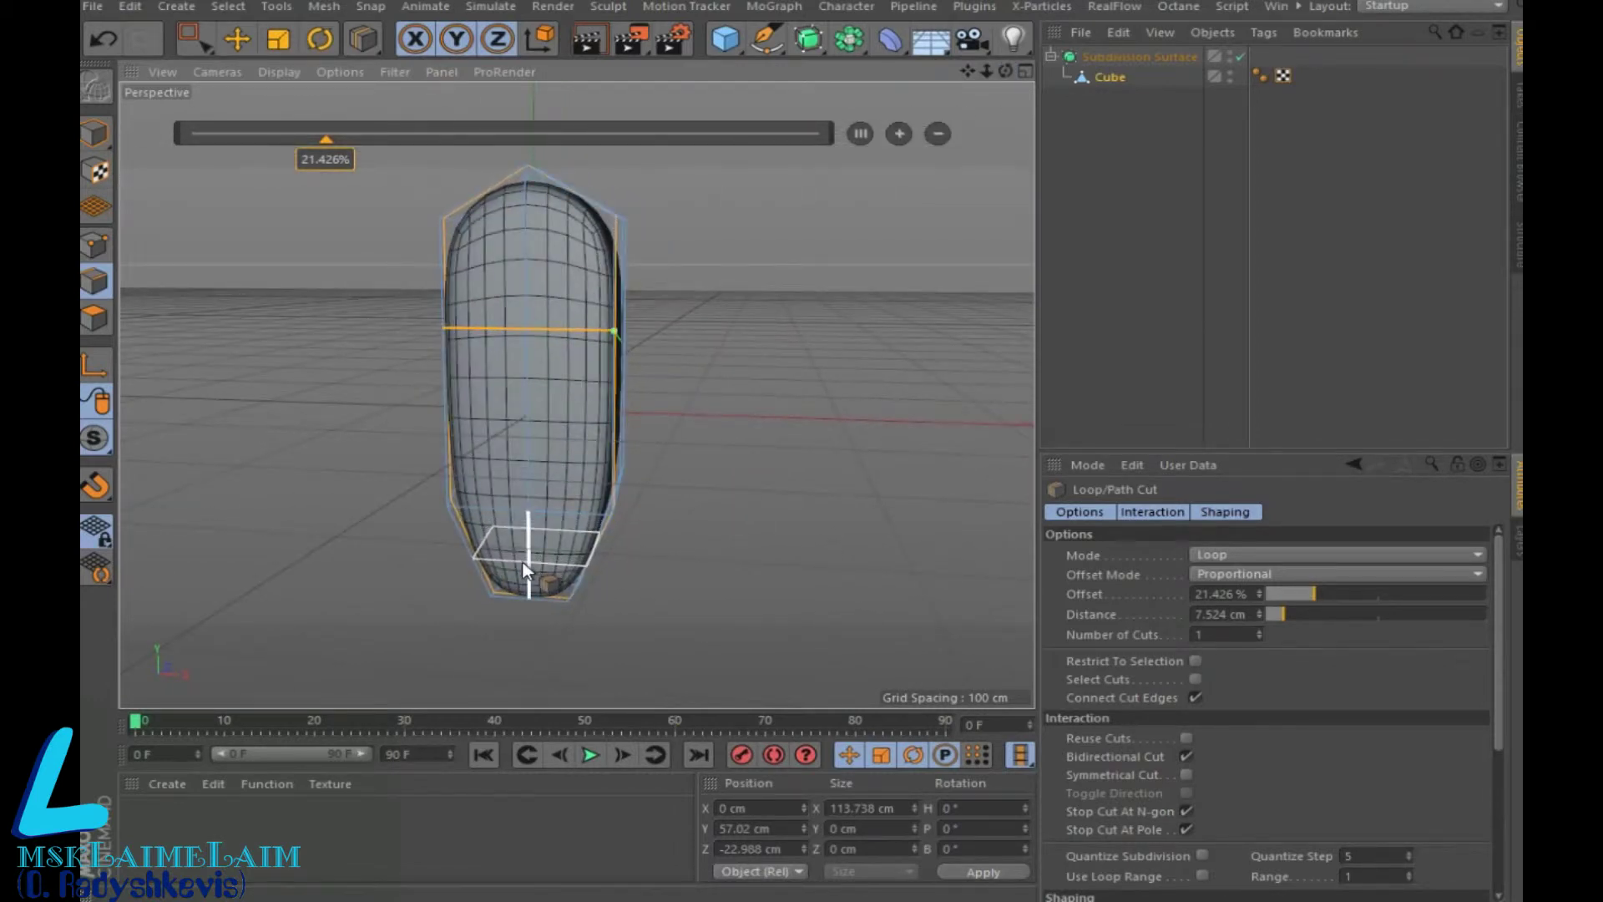
{"action": "left_click", "coordinate": [528, 554]}
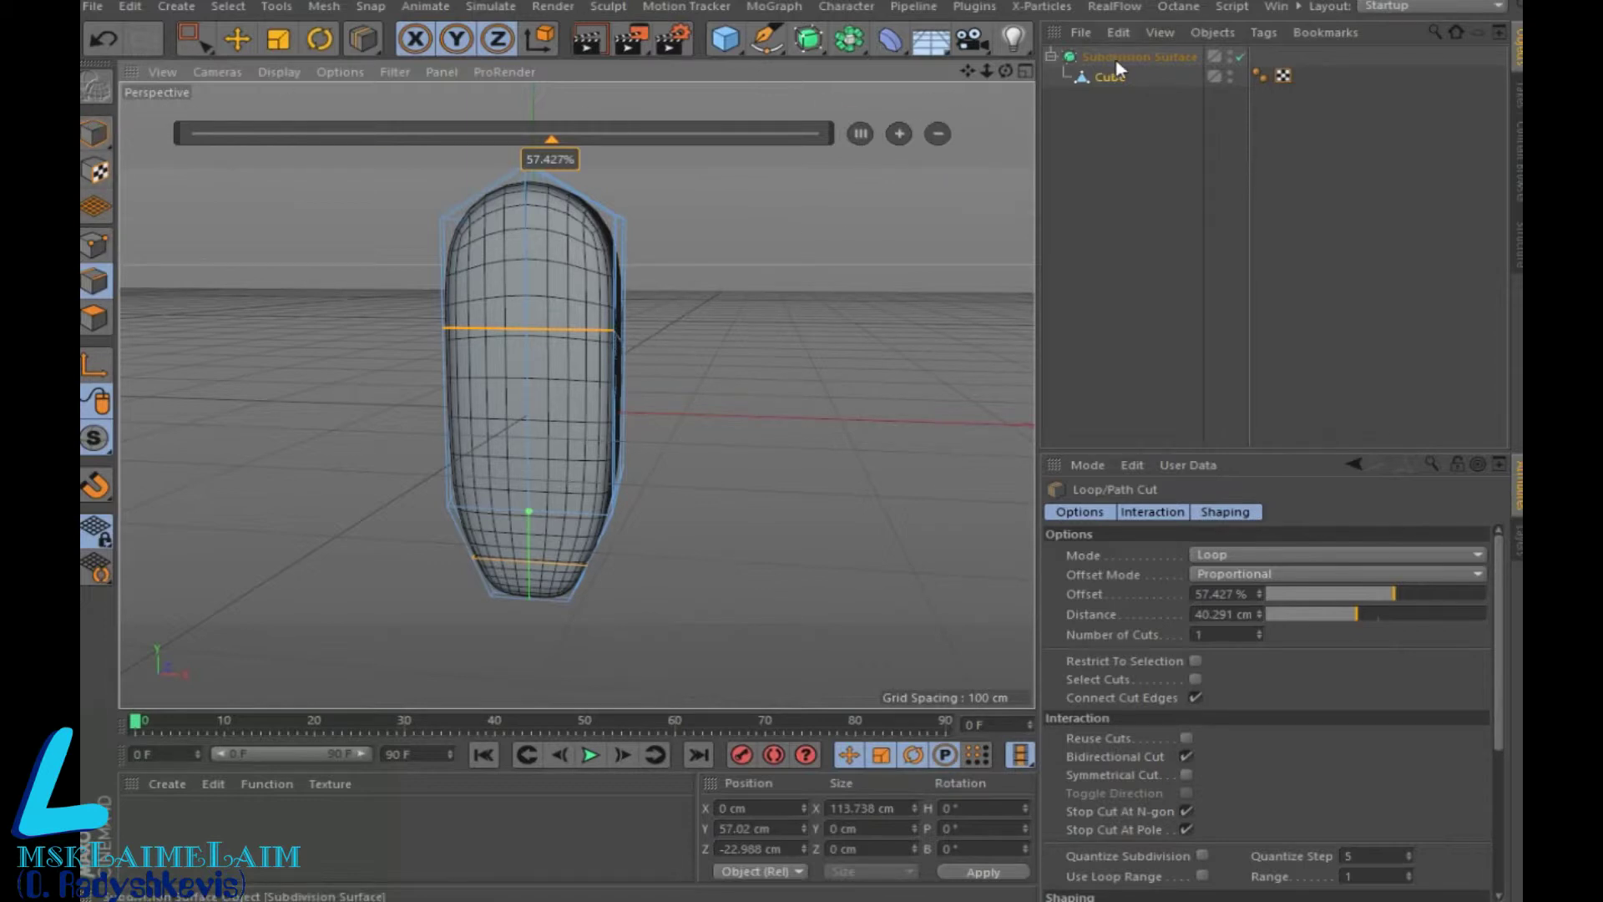
{"action": "left_click", "coordinate": [1051, 57]}
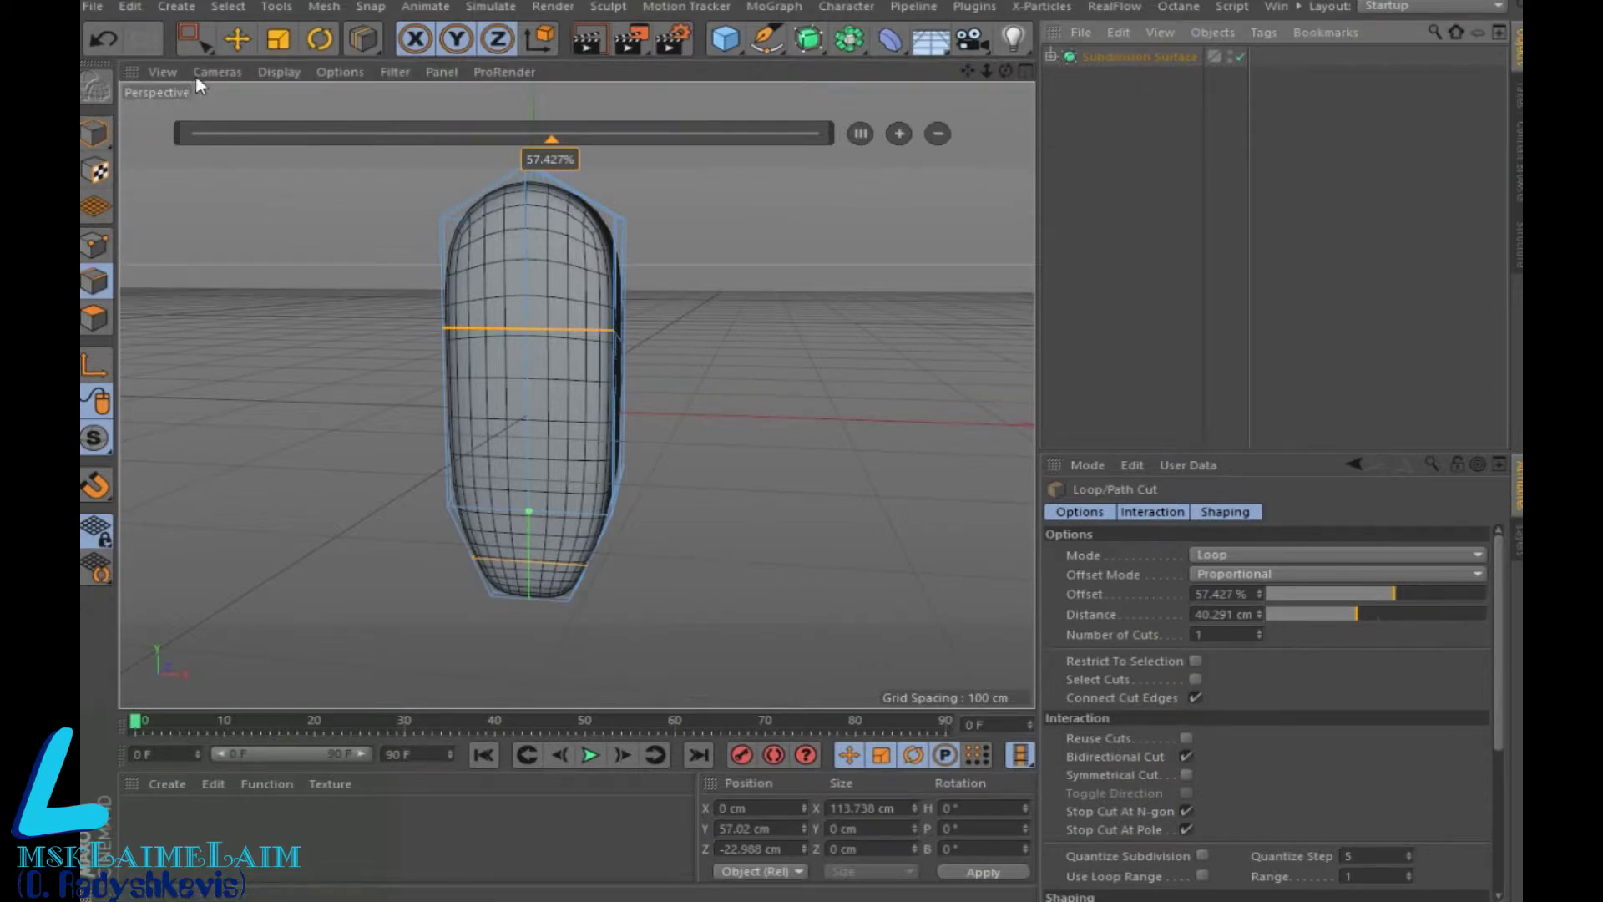
Test-render the smoothed capsule, then add a new cube to the scene
{"action": "left_click", "coordinate": [96, 134]}
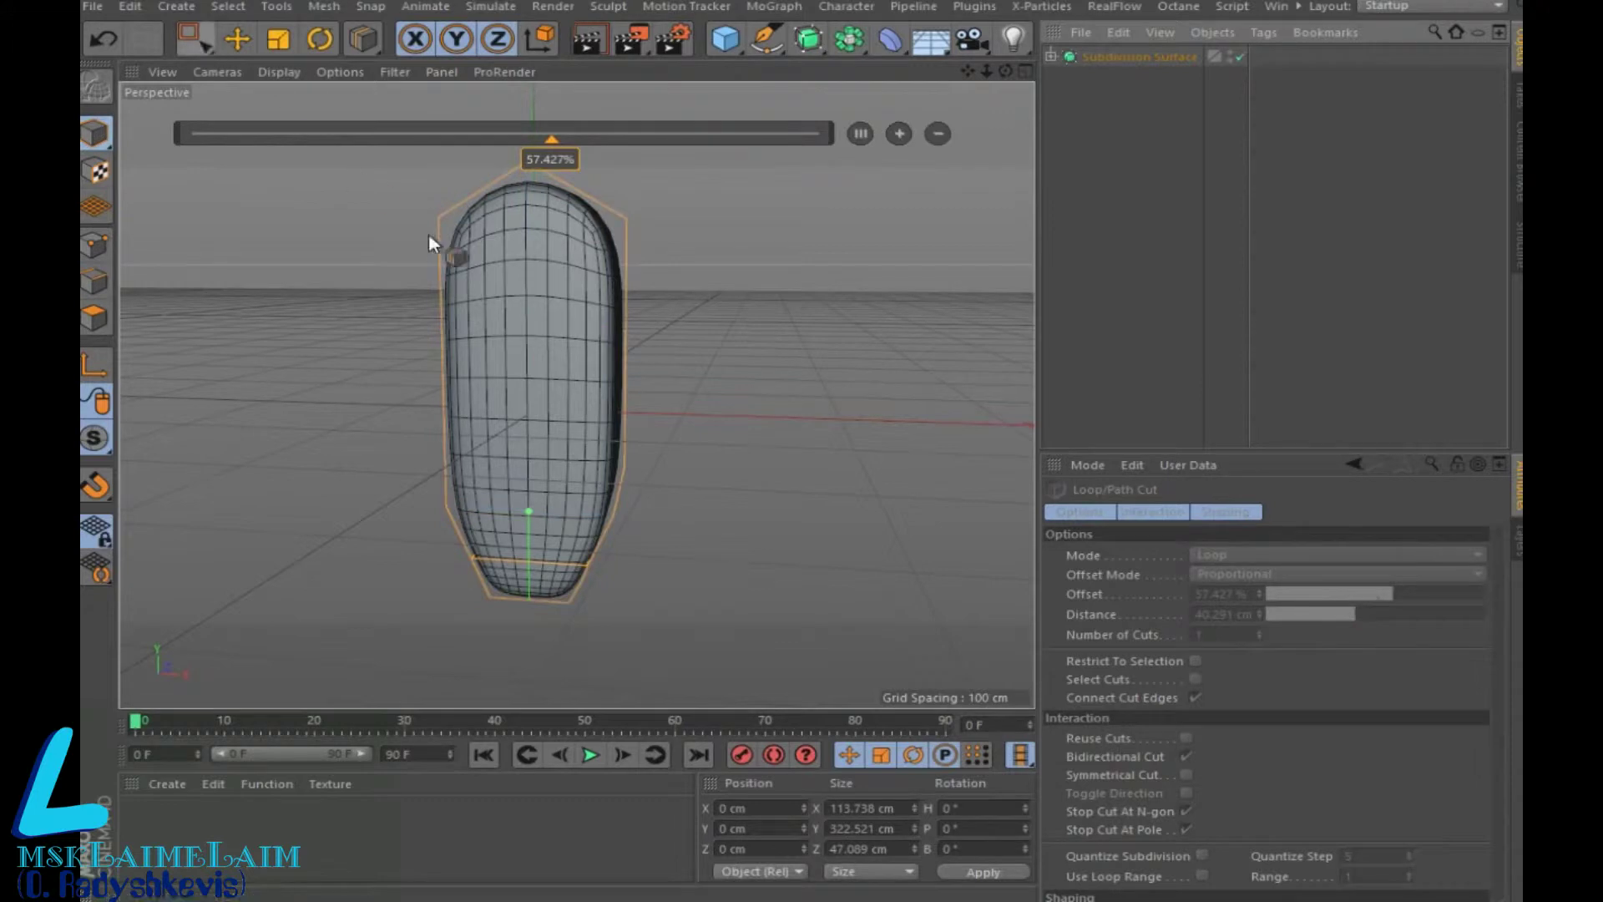
{"action": "scroll", "coordinate": [666, 319], "scroll_direction": "down", "scroll_amount": 2}
{"action": "left_click", "coordinate": [587, 40]}
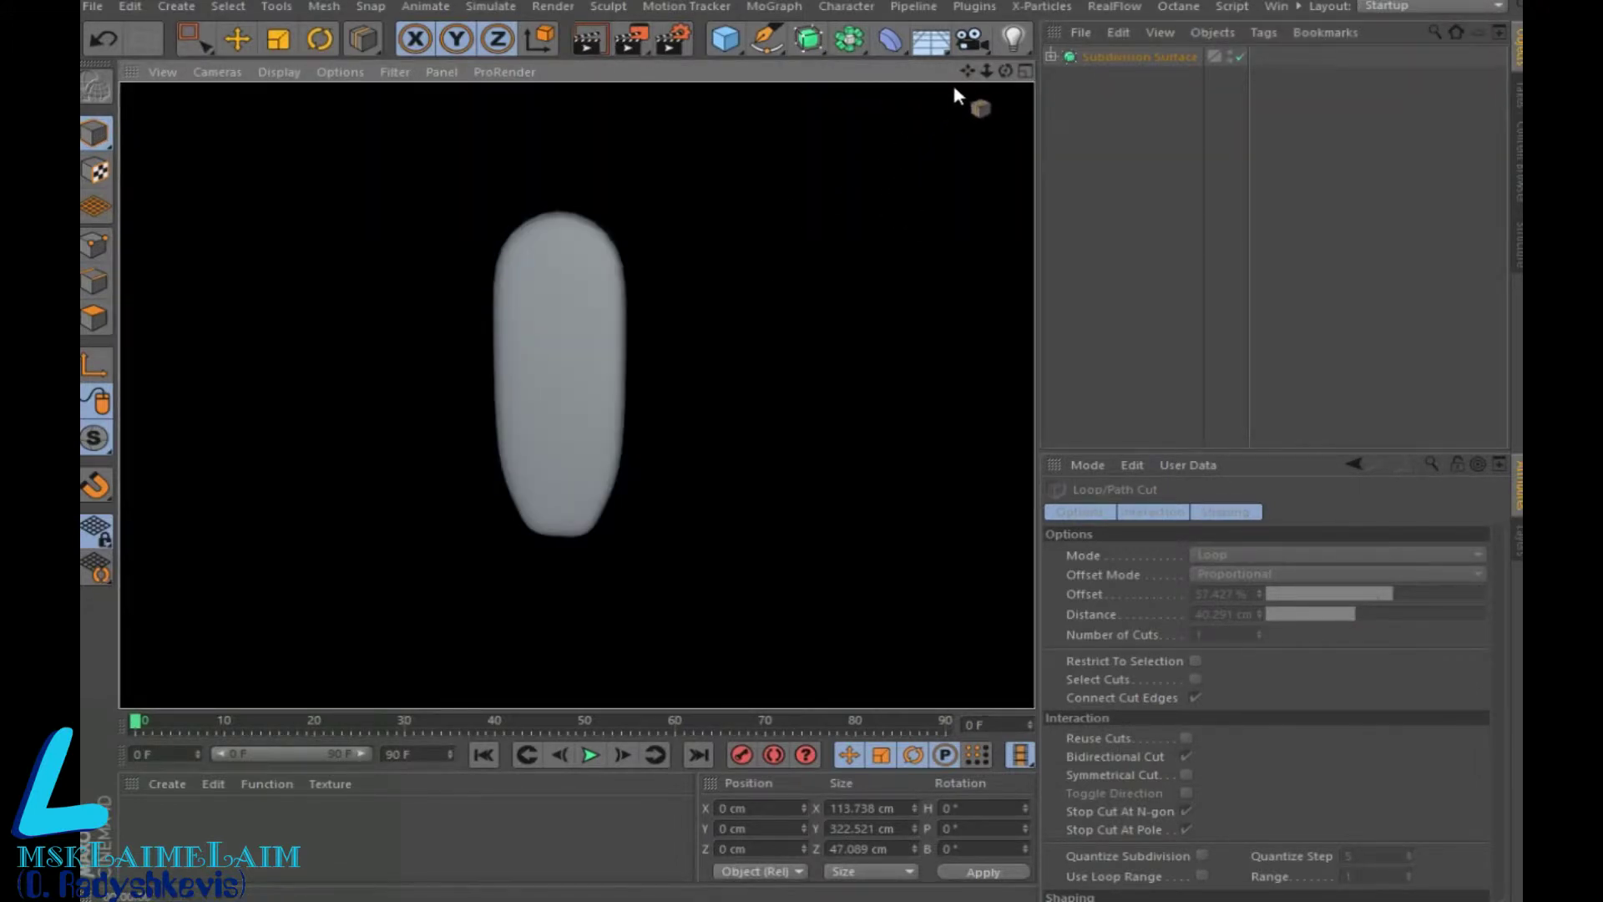
{"action": "mouse_move", "coordinate": [1005, 70]}
{"action": "left_mouse_down"}
{"action": "mouse_move", "coordinate": [1035, 83]}
{"action": "mouse_move", "coordinate": [1035, 109]}
{"action": "left_mouse_up"}
{"action": "left_click_drag", "start_coordinate": [577, 394], "coordinate": [928, 103], "text": "alt"}
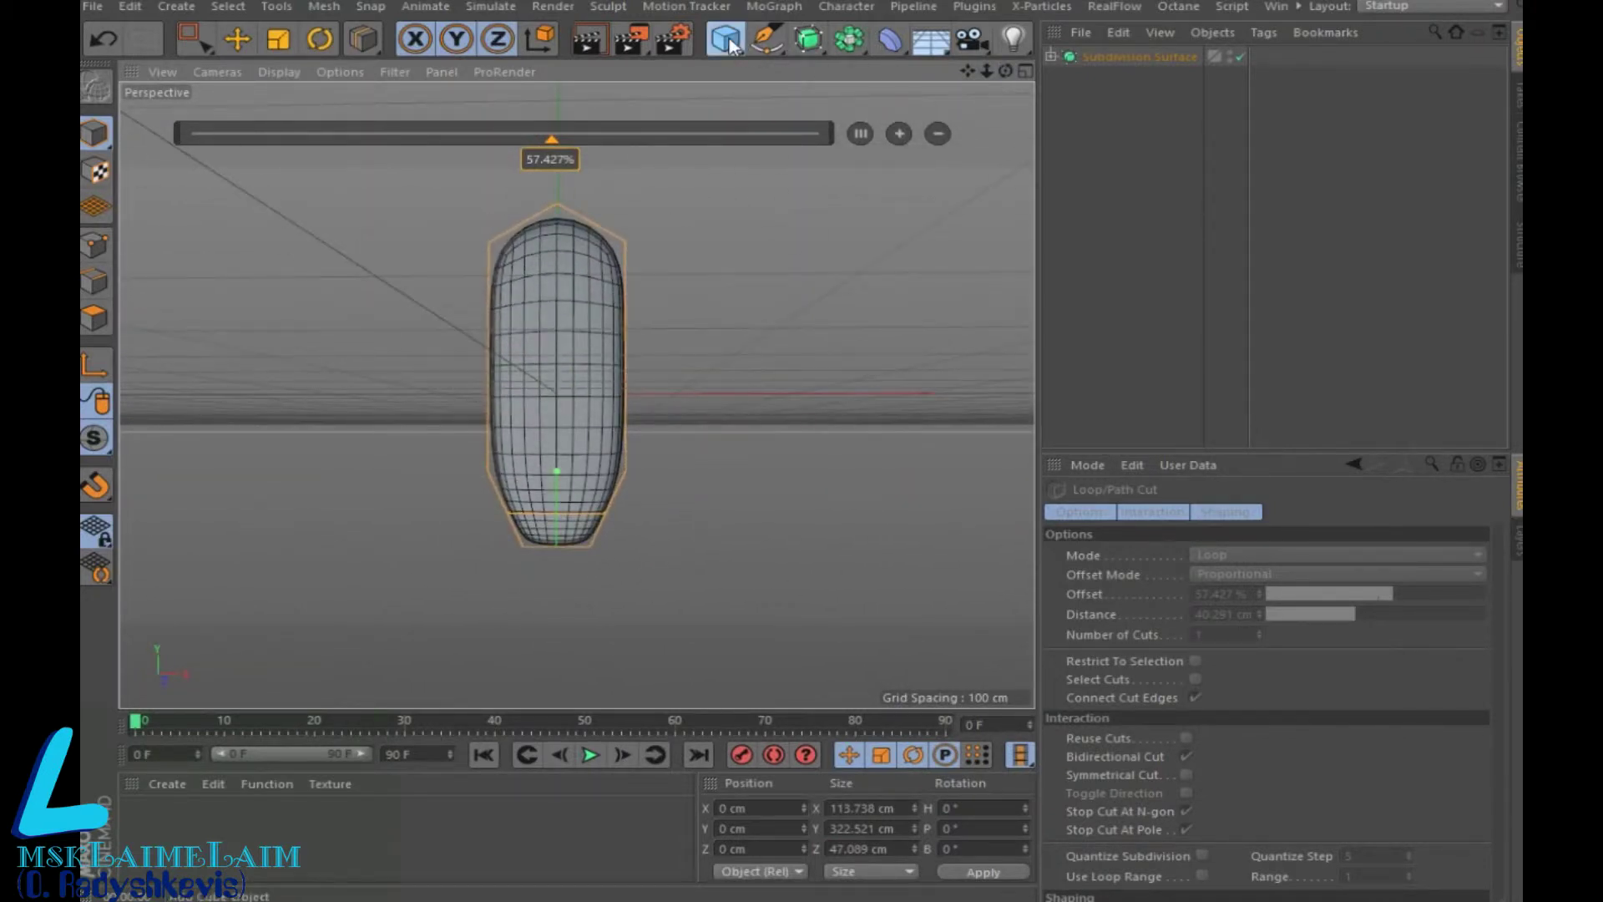
{"action": "left_click_drag", "start_coordinate": [725, 38], "coordinate": [919, 75]}
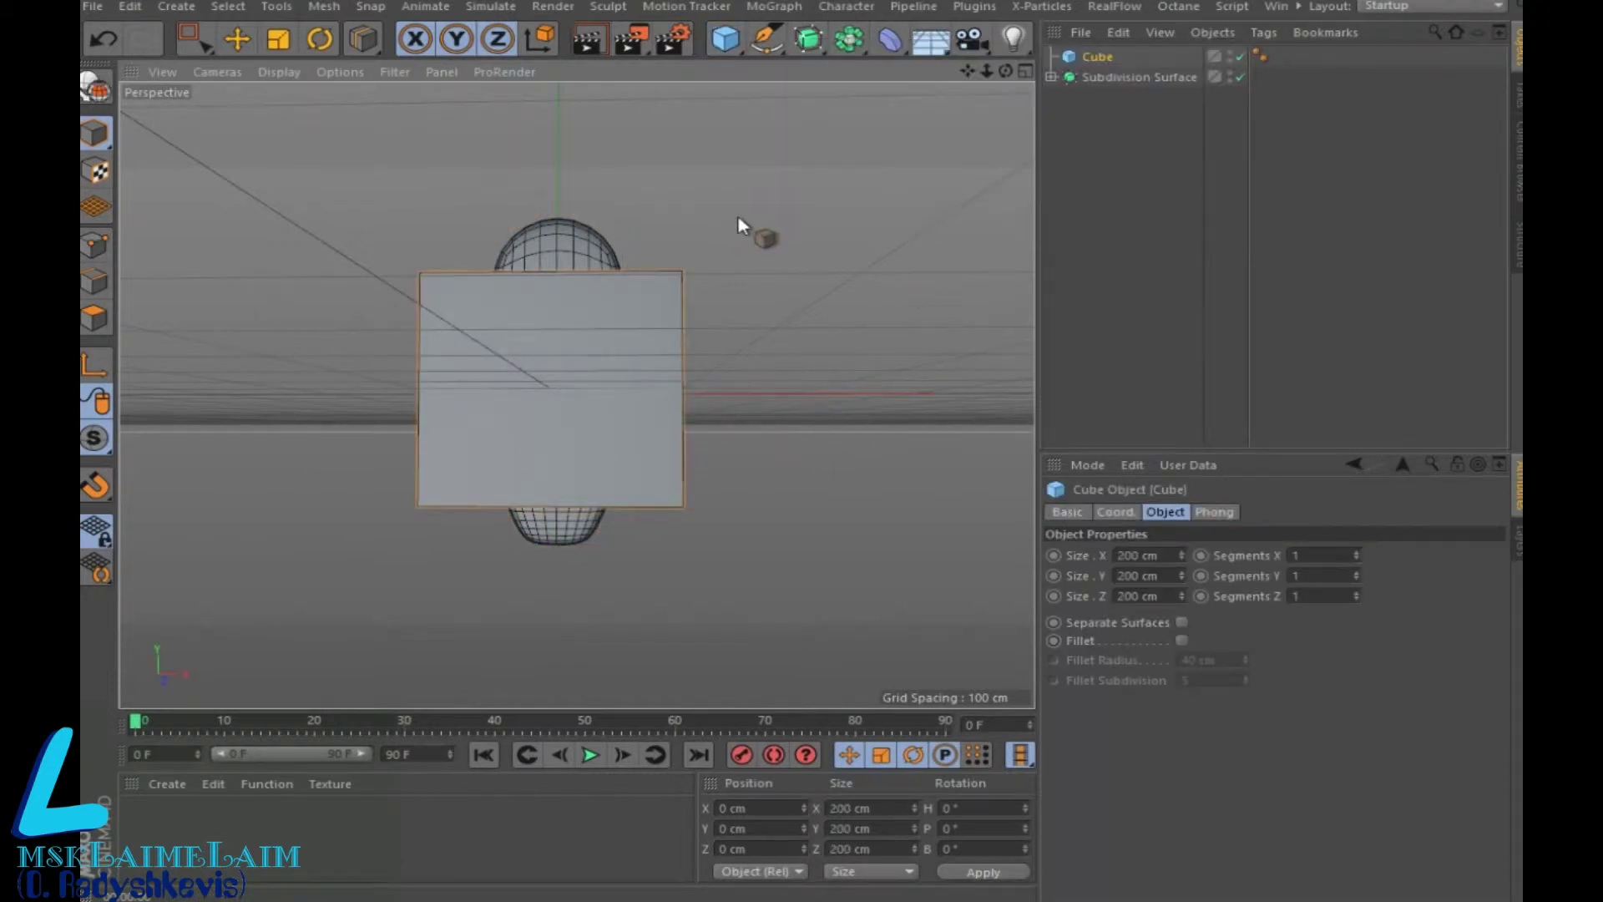
Shrink the new cube's width and depth and move it right of the popsicle body
{"action": "left_click_drag", "start_coordinate": [1006, 71], "coordinate": [1006, 109]}
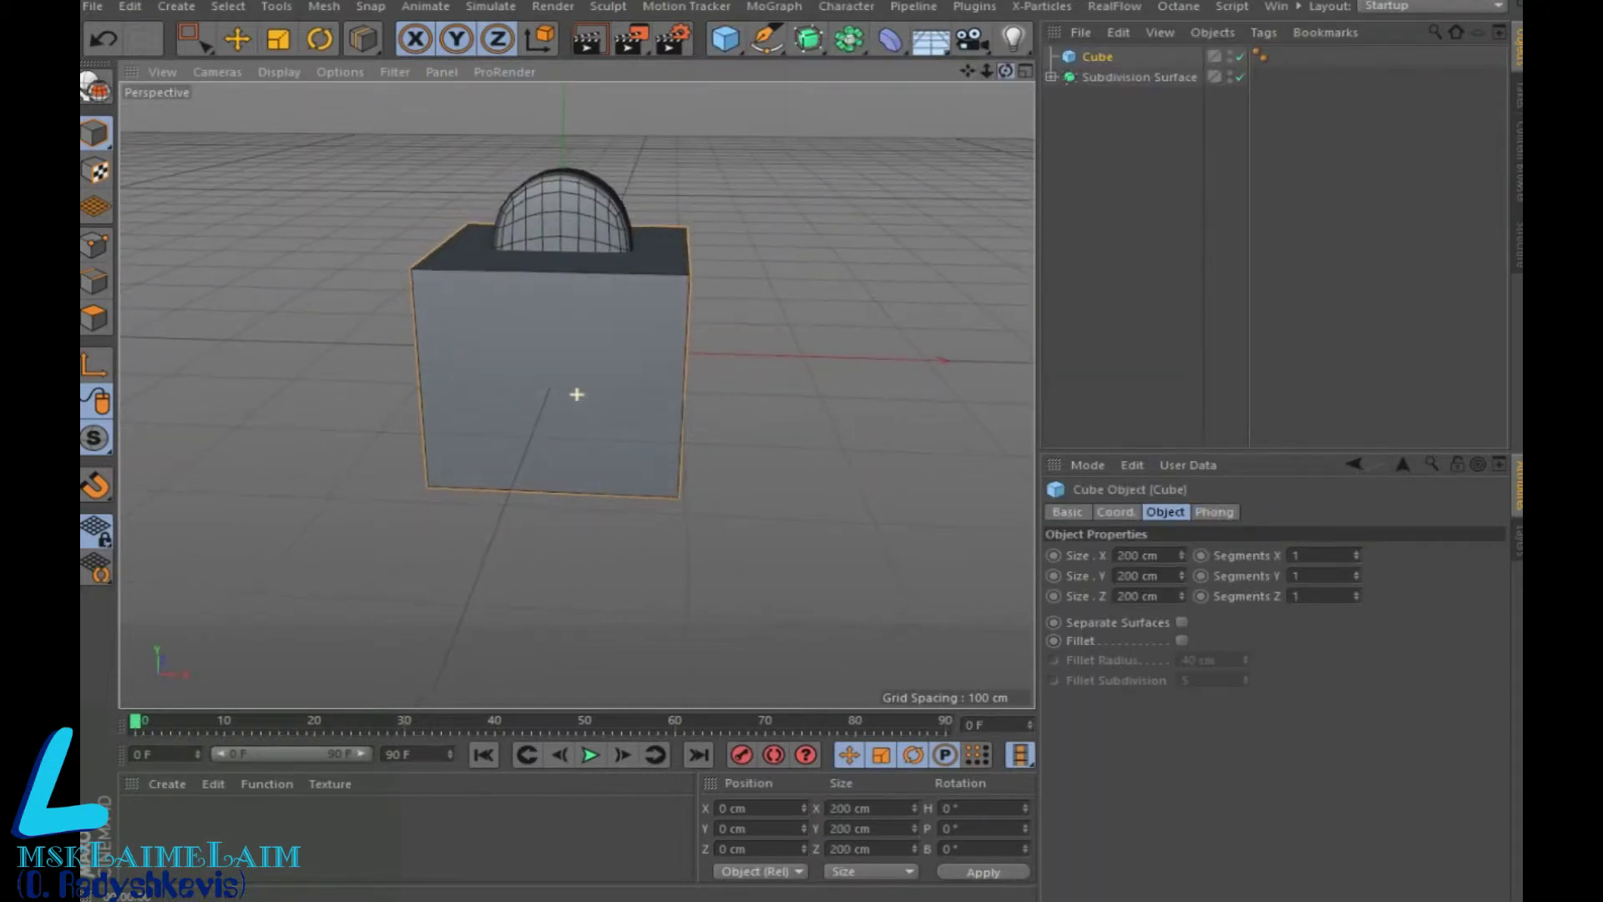
{"action": "left_click", "coordinate": [237, 38]}
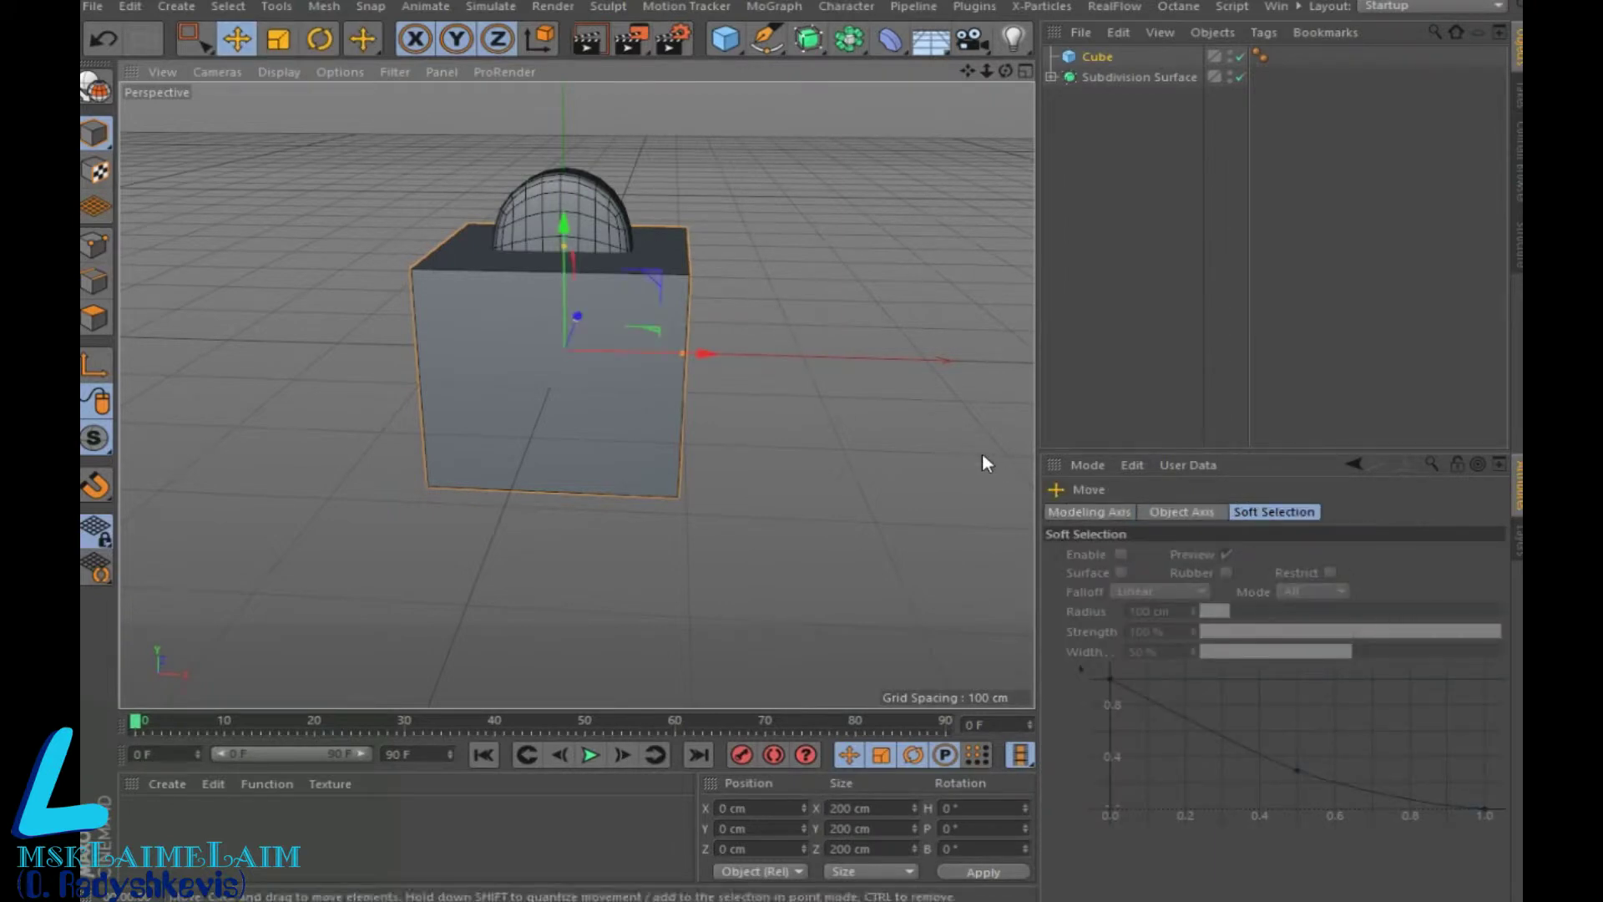
{"action": "left_click_drag", "start_coordinate": [683, 354], "coordinate": [583, 359]}
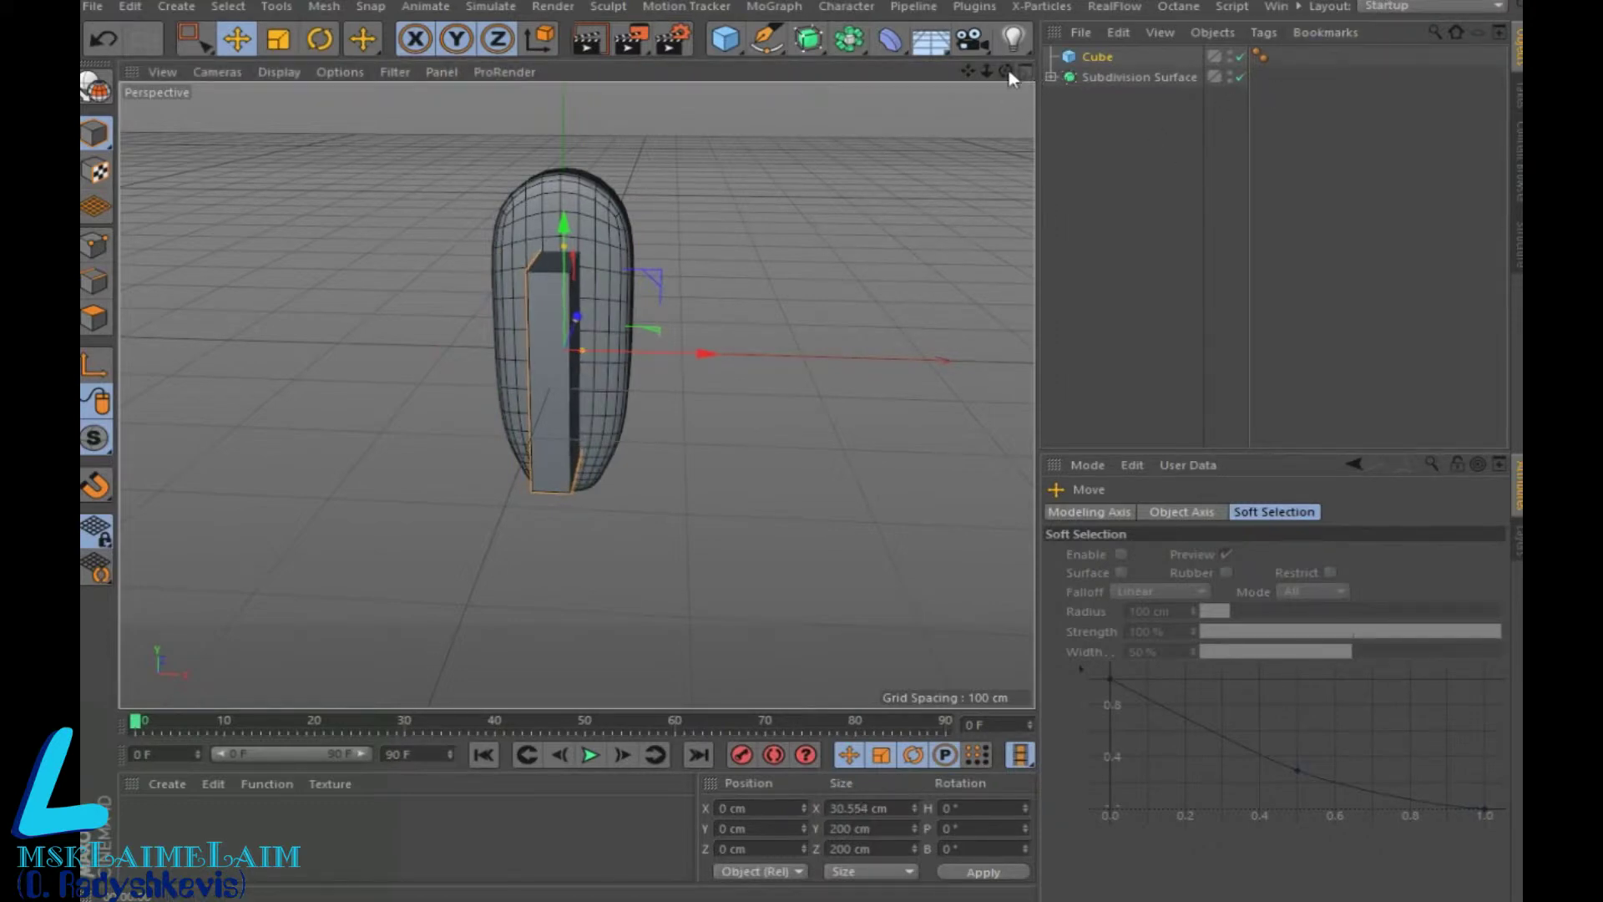
{"action": "left_click_drag", "start_coordinate": [1007, 73], "coordinate": [919, 83]}
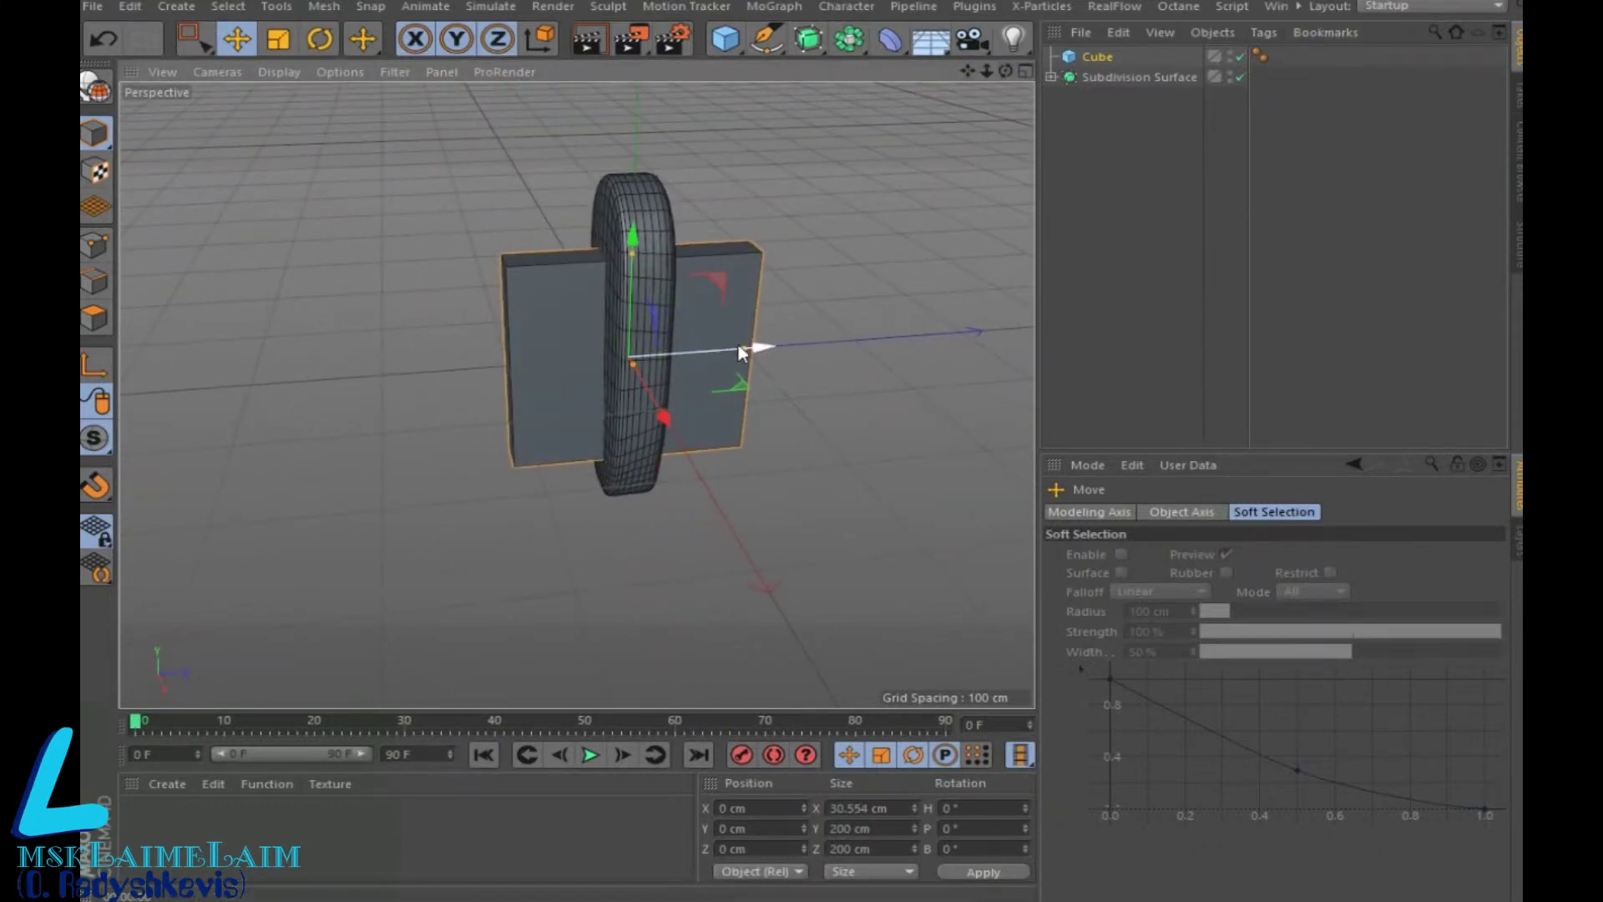
{"action": "left_click_drag", "start_coordinate": [745, 355], "coordinate": [653, 361]}
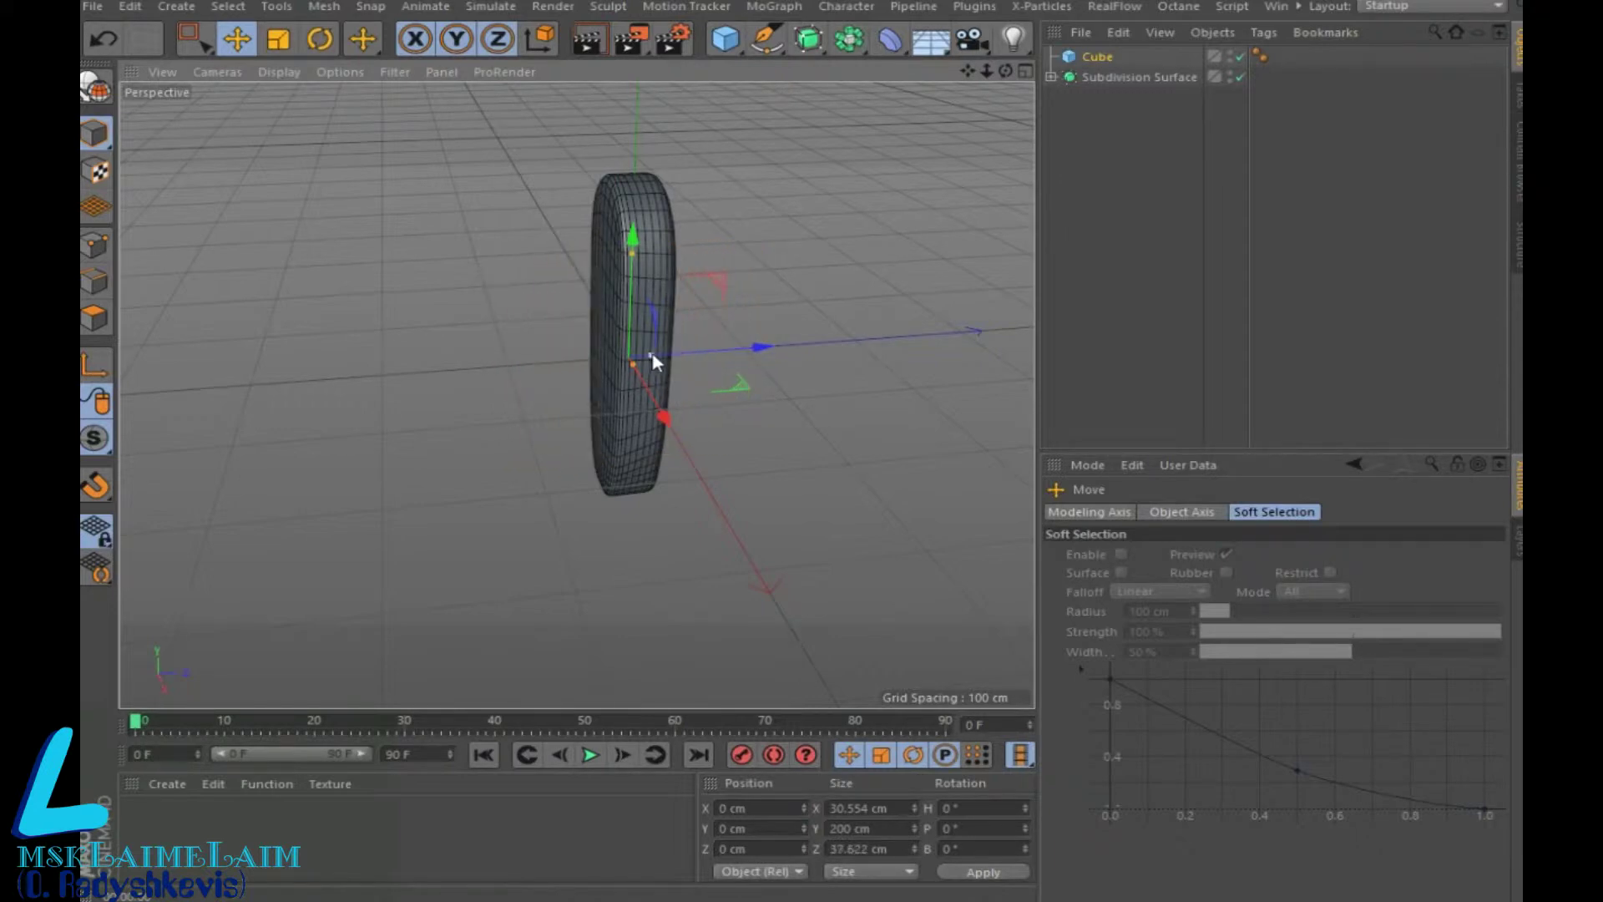
{"action": "left_click_drag", "start_coordinate": [664, 416], "coordinate": [860, 262], "text": "alt"}
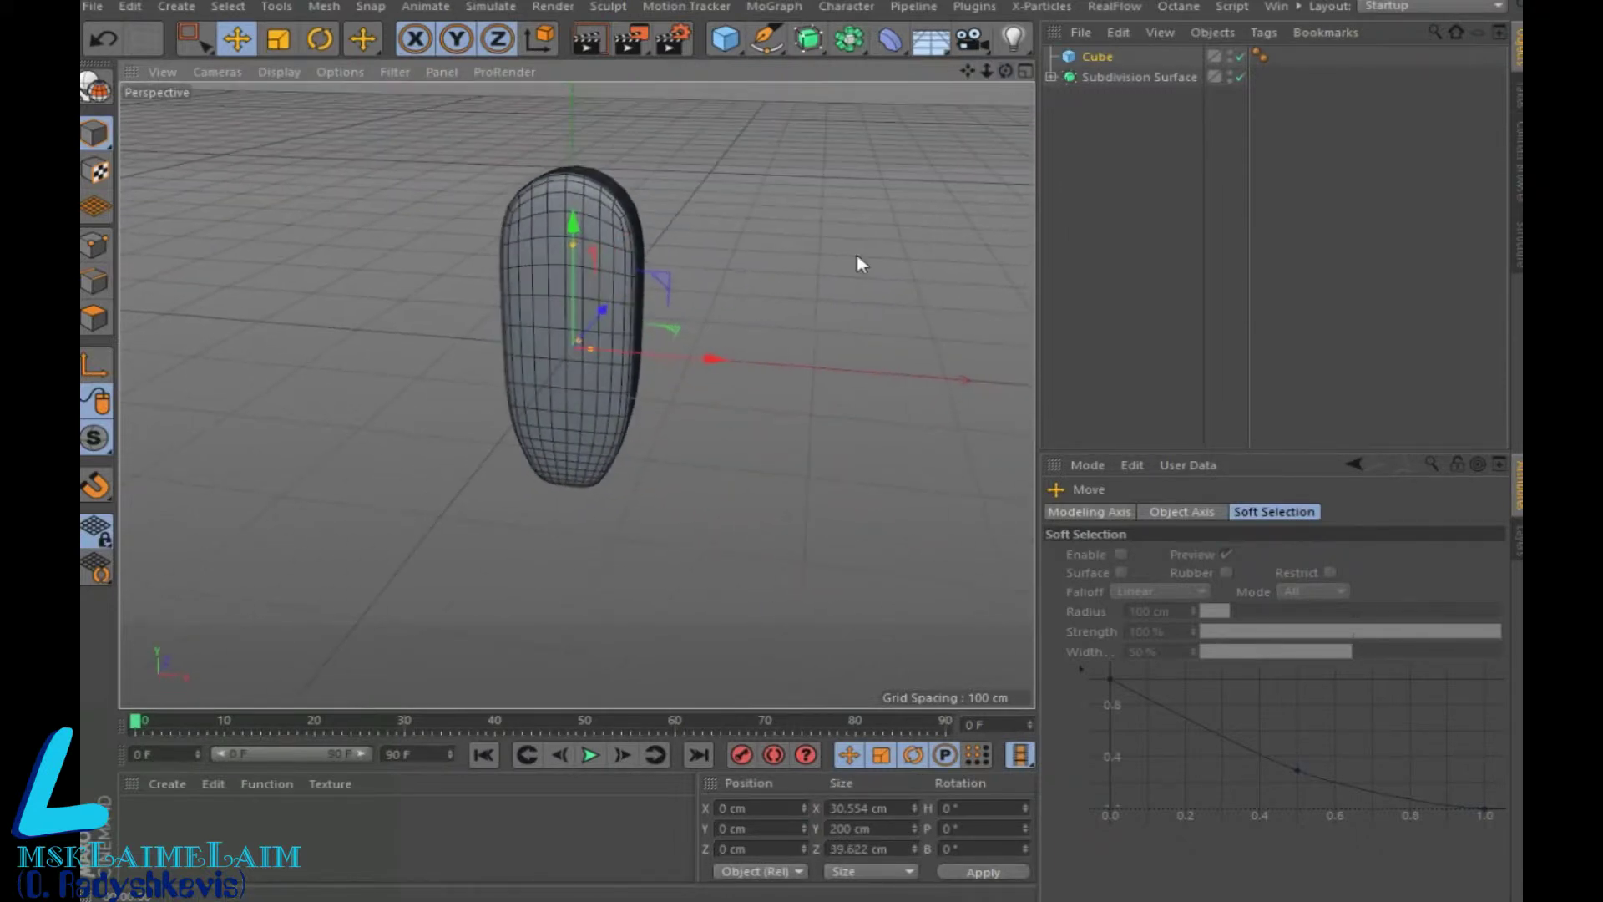
{"action": "left_click_drag", "start_coordinate": [702, 357], "coordinate": [880, 333]}
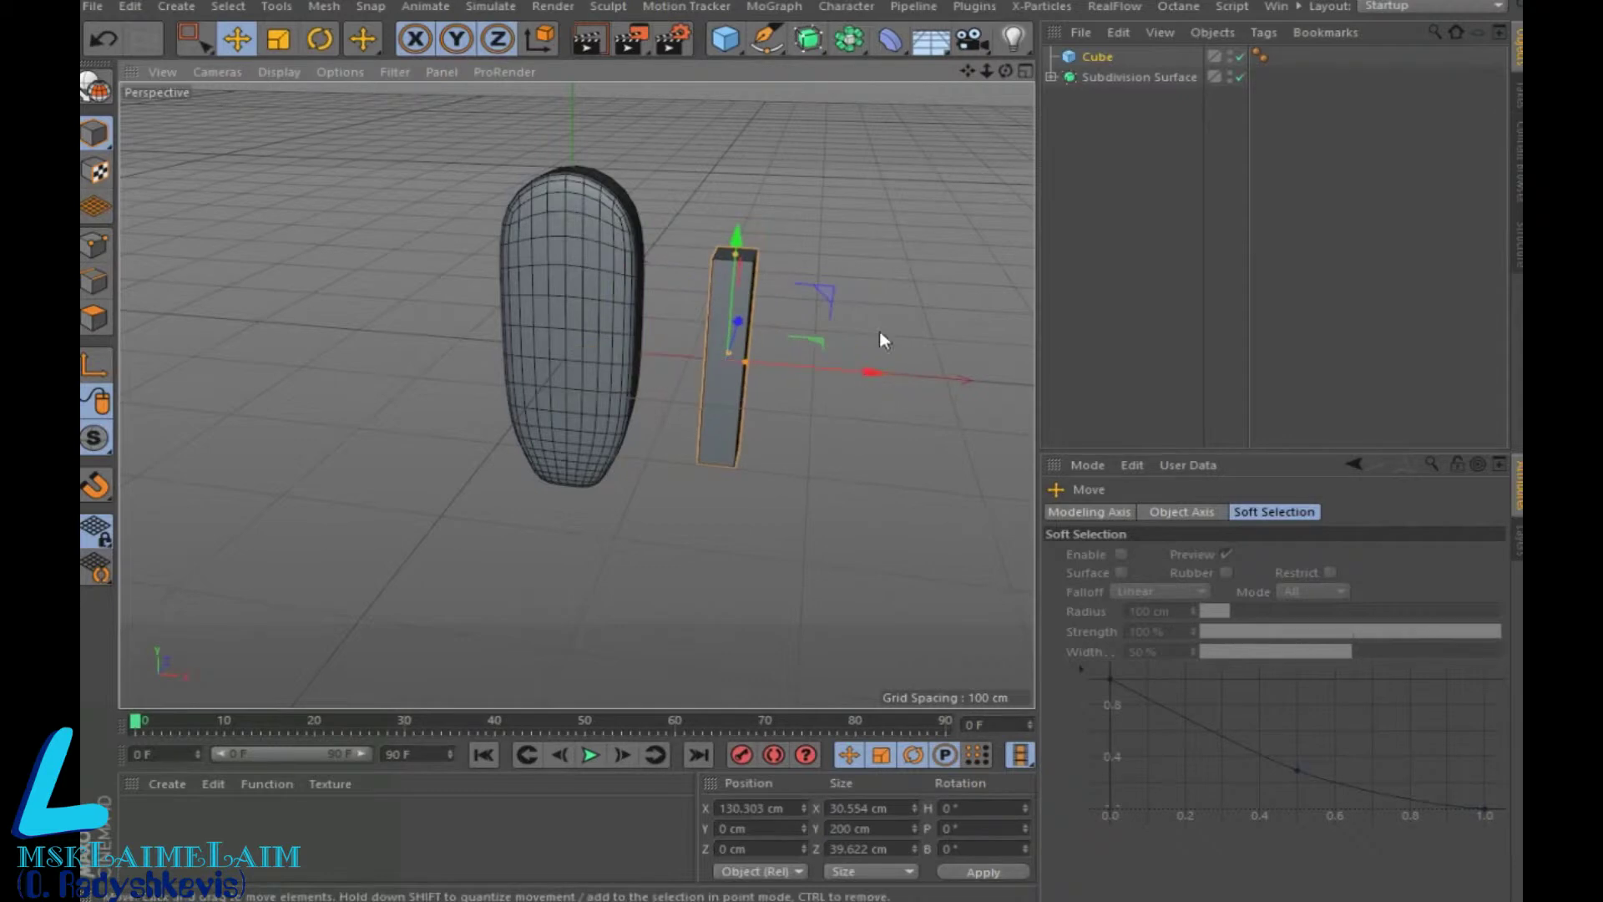
Thin the stick further to roughly 21×200×9 cm and make it editable
{"action": "left_click_drag", "start_coordinate": [1005, 71], "coordinate": [964, 142]}
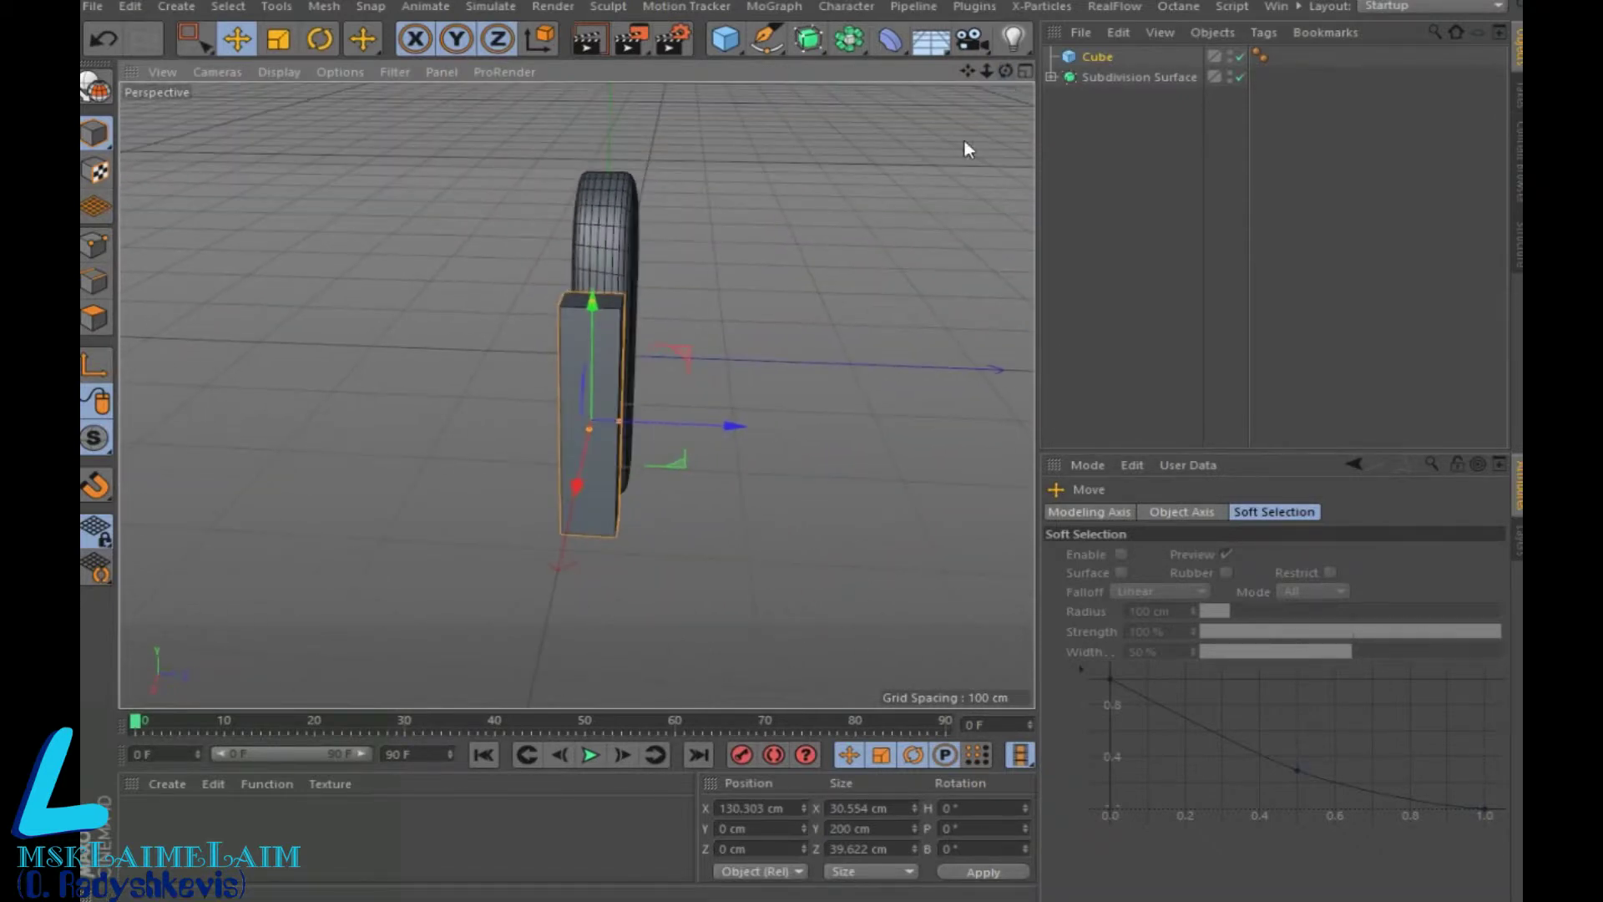
{"action": "left_click_drag", "start_coordinate": [639, 425], "coordinate": [602, 426]}
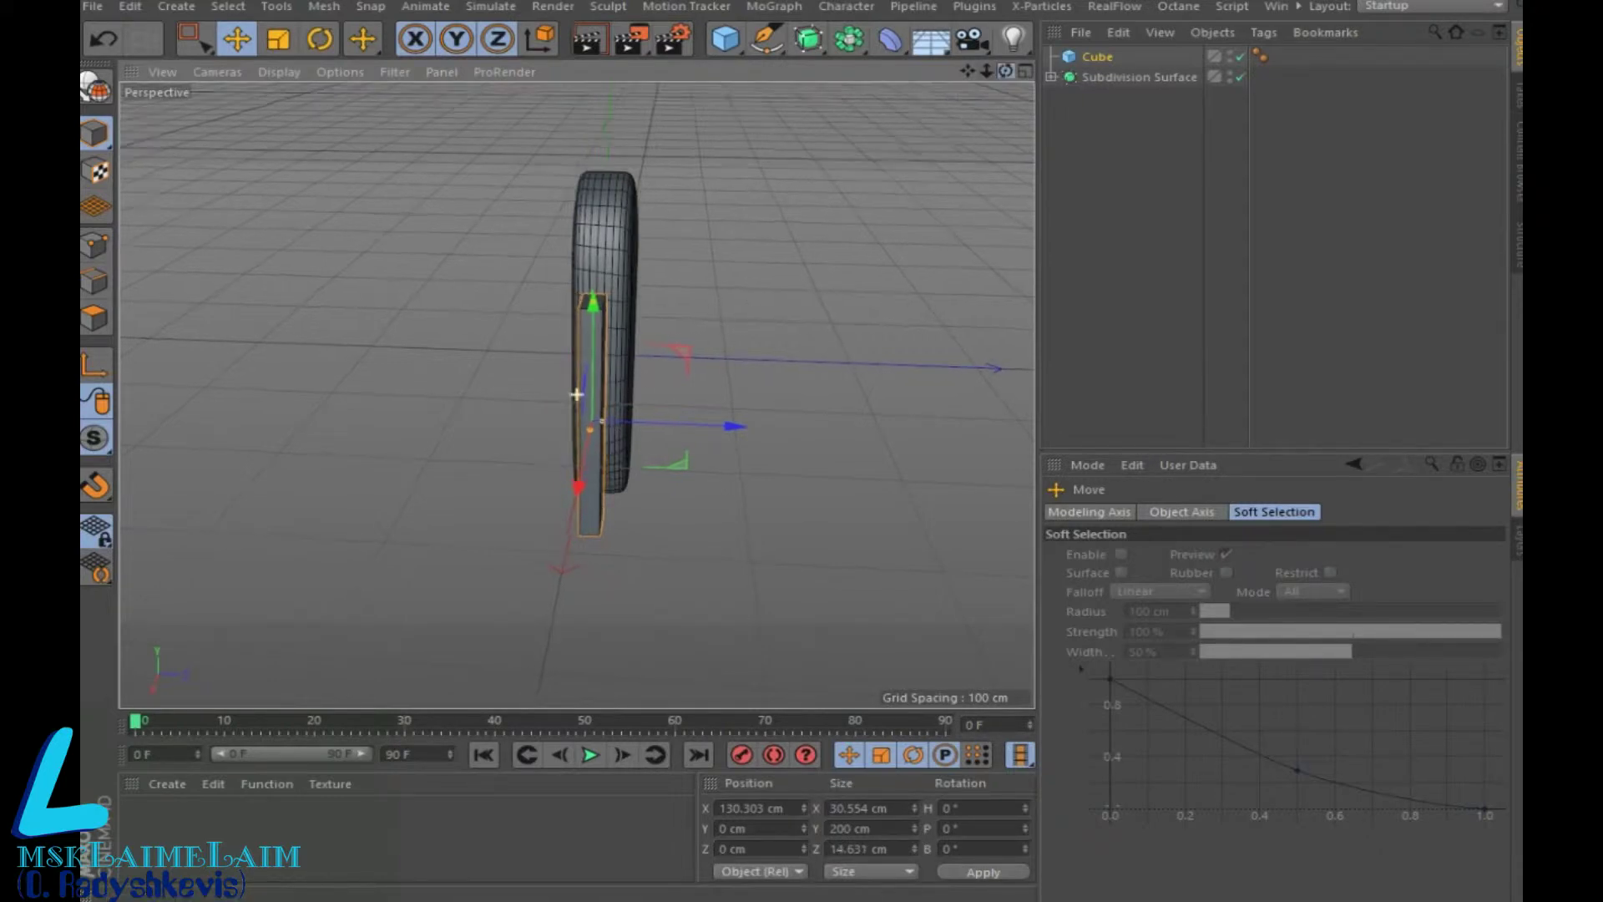
{"action": "left_click_drag", "start_coordinate": [1006, 71], "coordinate": [943, 83]}
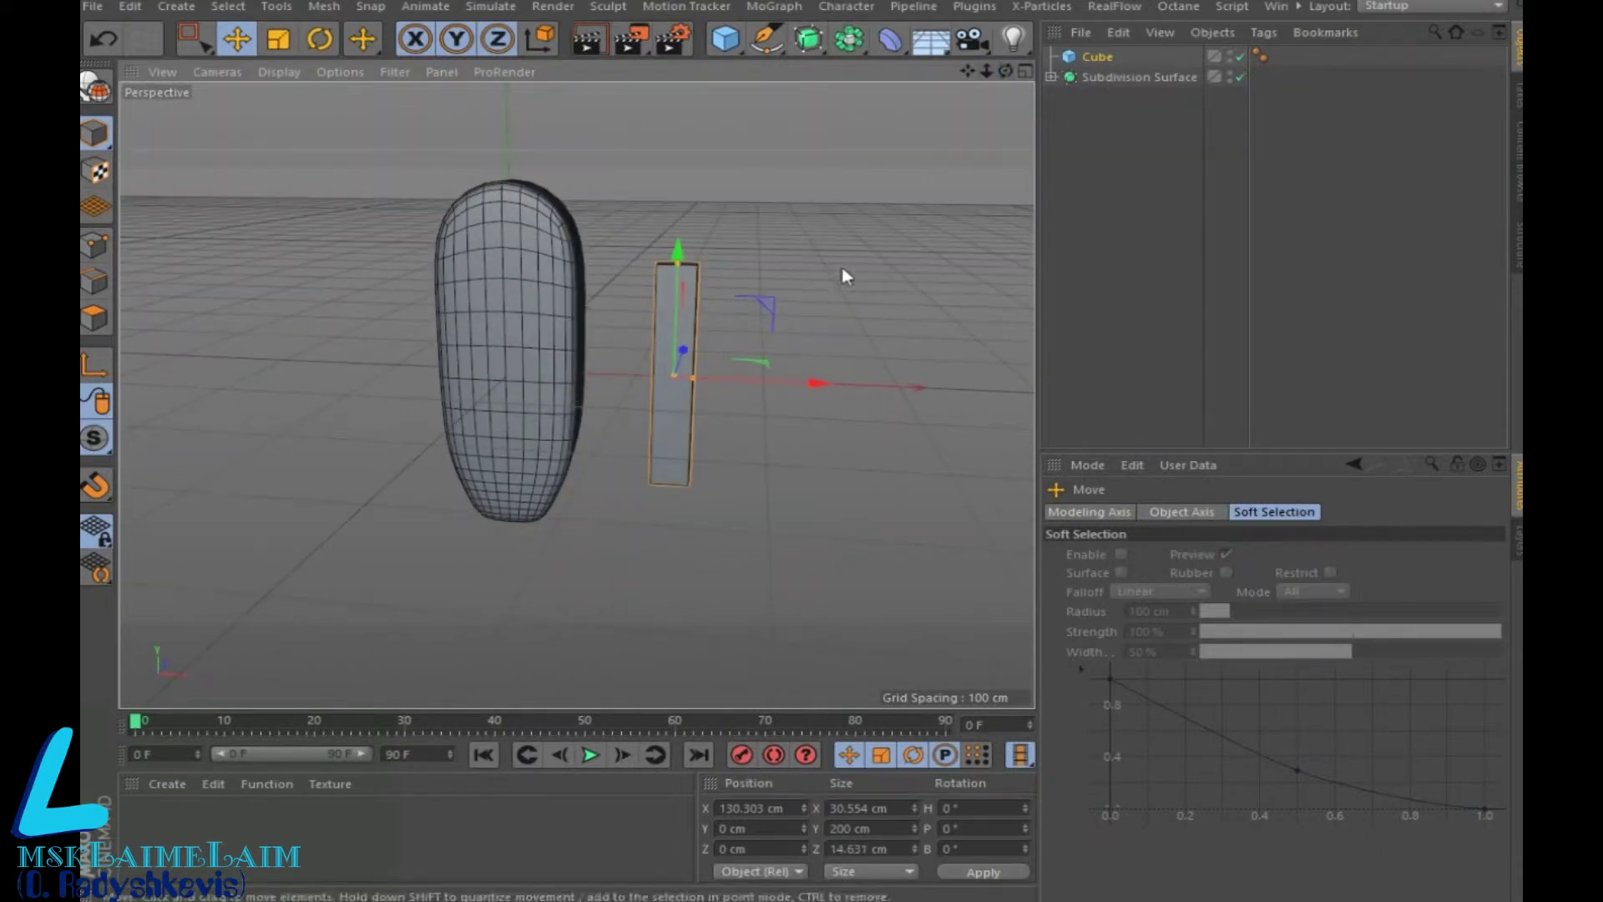
{"action": "left_click_drag", "start_coordinate": [705, 382], "coordinate": [688, 383]}
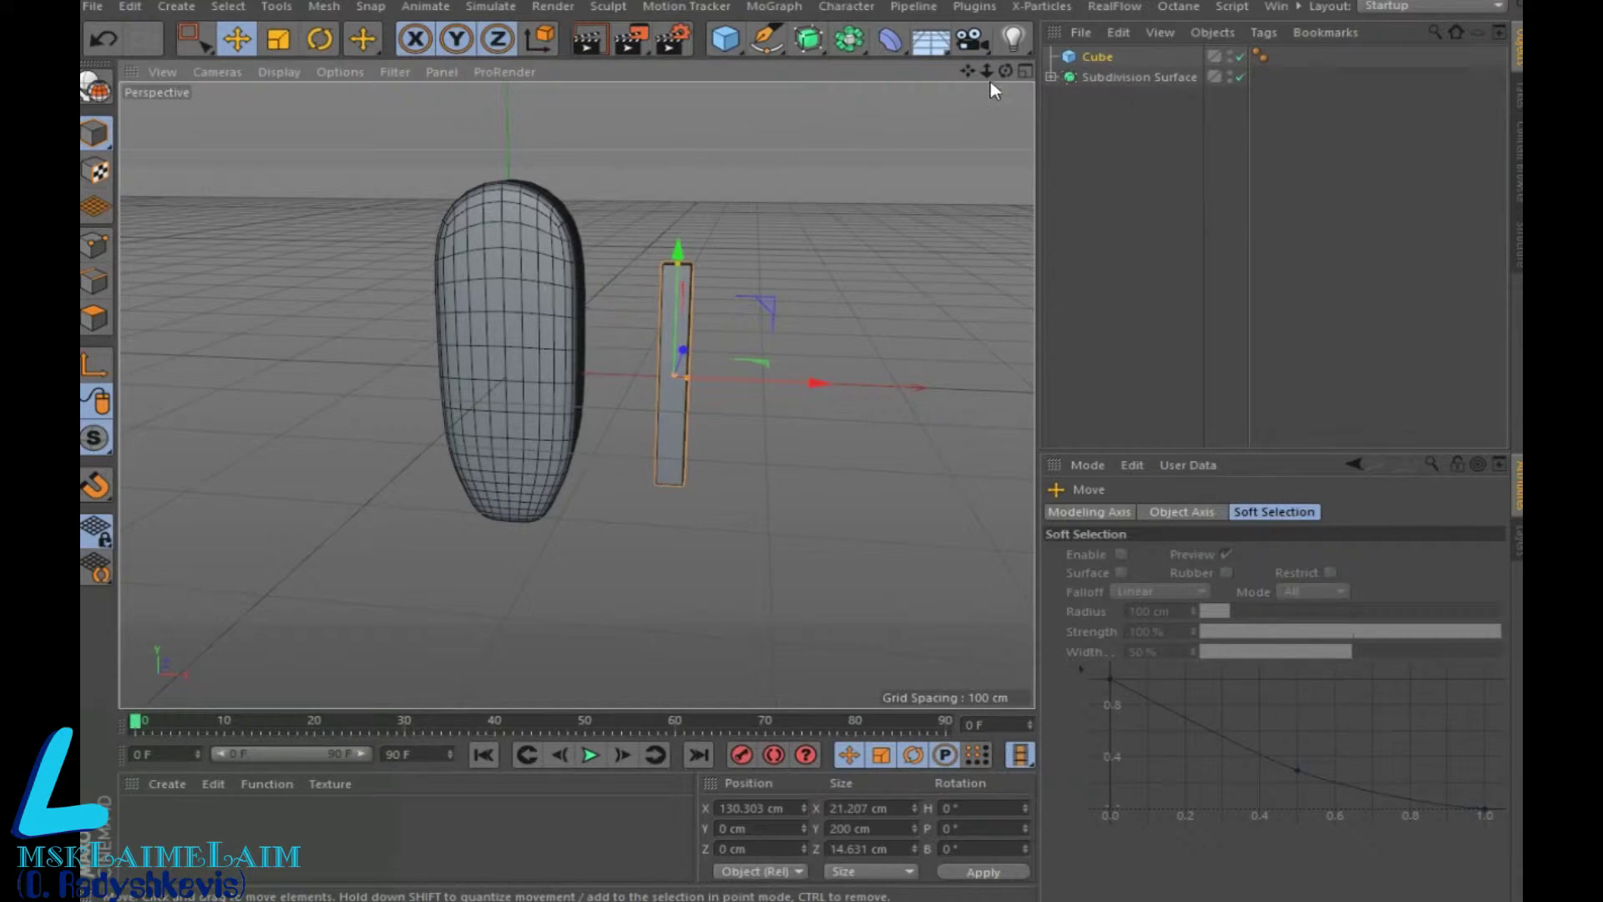
{"action": "left_click_drag", "start_coordinate": [1007, 72], "coordinate": [902, 75]}
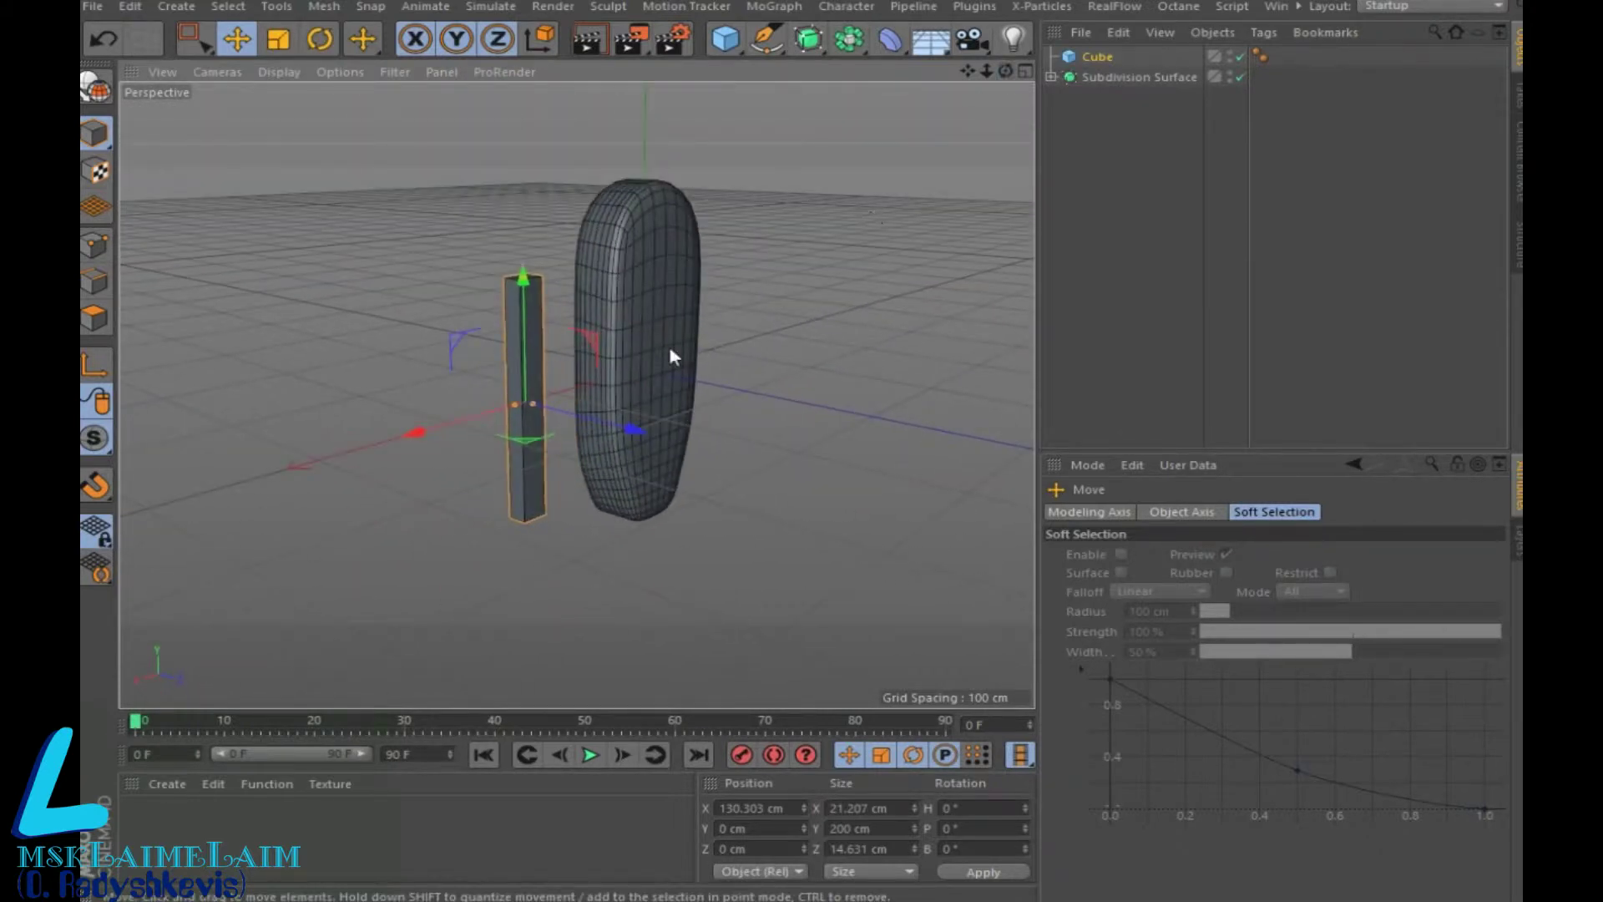
{"action": "left_click_drag", "start_coordinate": [546, 402], "coordinate": [532, 401]}
{"action": "left_click", "coordinate": [96, 86]}
{"action": "left_click_drag", "start_coordinate": [1006, 72], "coordinate": [985, 74]}
{"action": "left_click_drag", "start_coordinate": [577, 394], "coordinate": [575, 393], "text": "alt"}
{"action": "scroll", "coordinate": [659, 394], "scroll_direction": "up", "scroll_amount": 3}
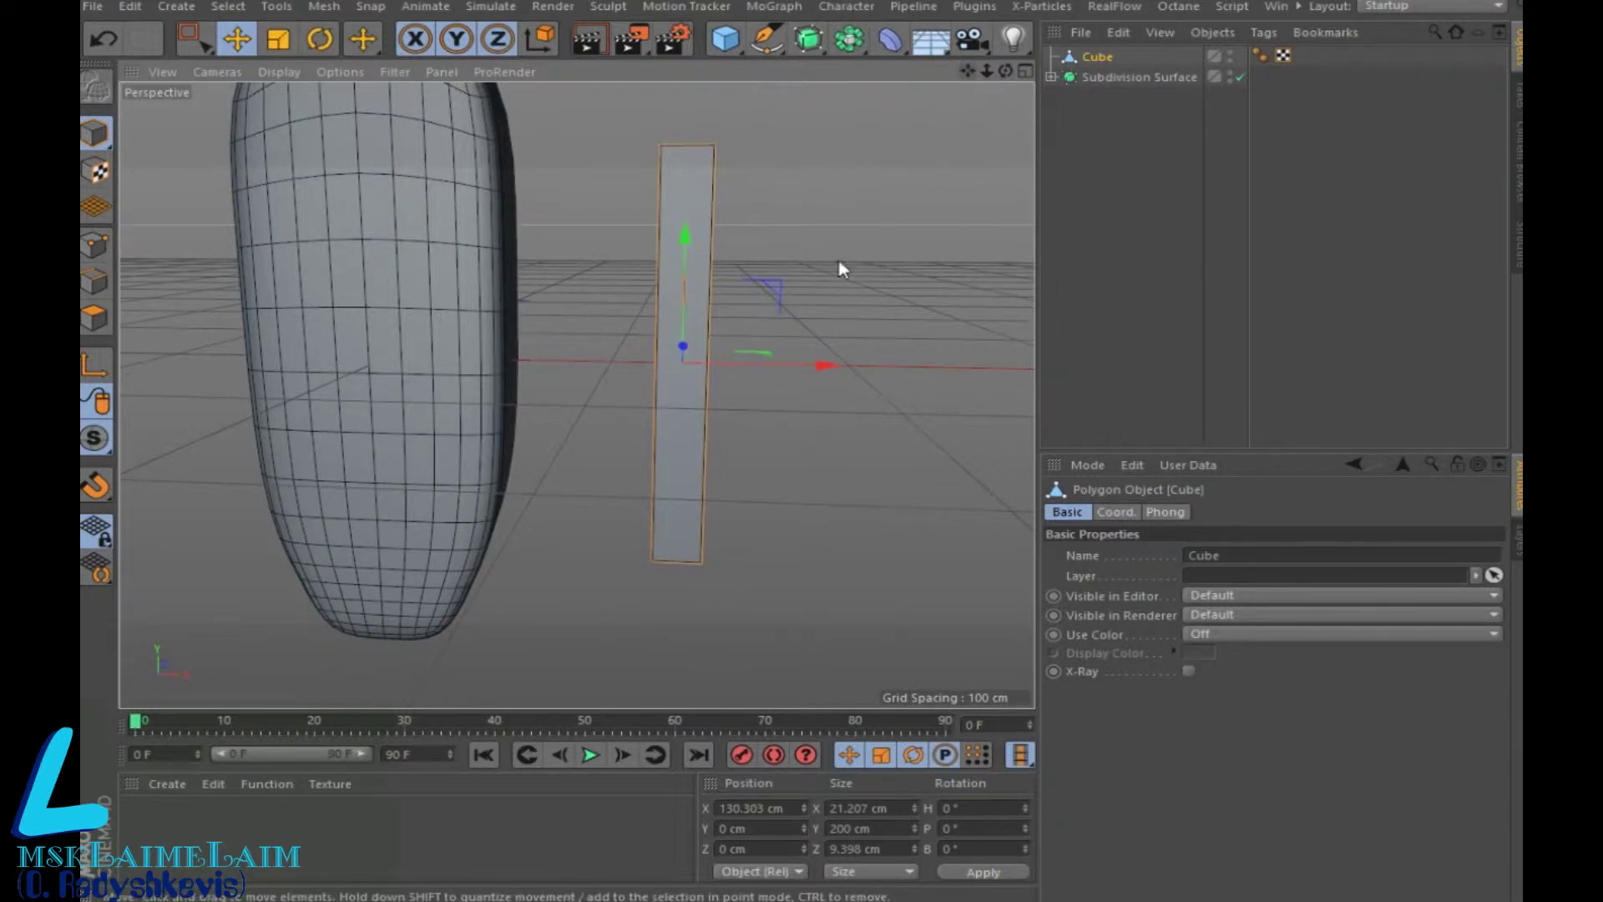
Cut a new edge loop across the stick just above its middle and select it
{"action": "left_click", "coordinate": [97, 288]}
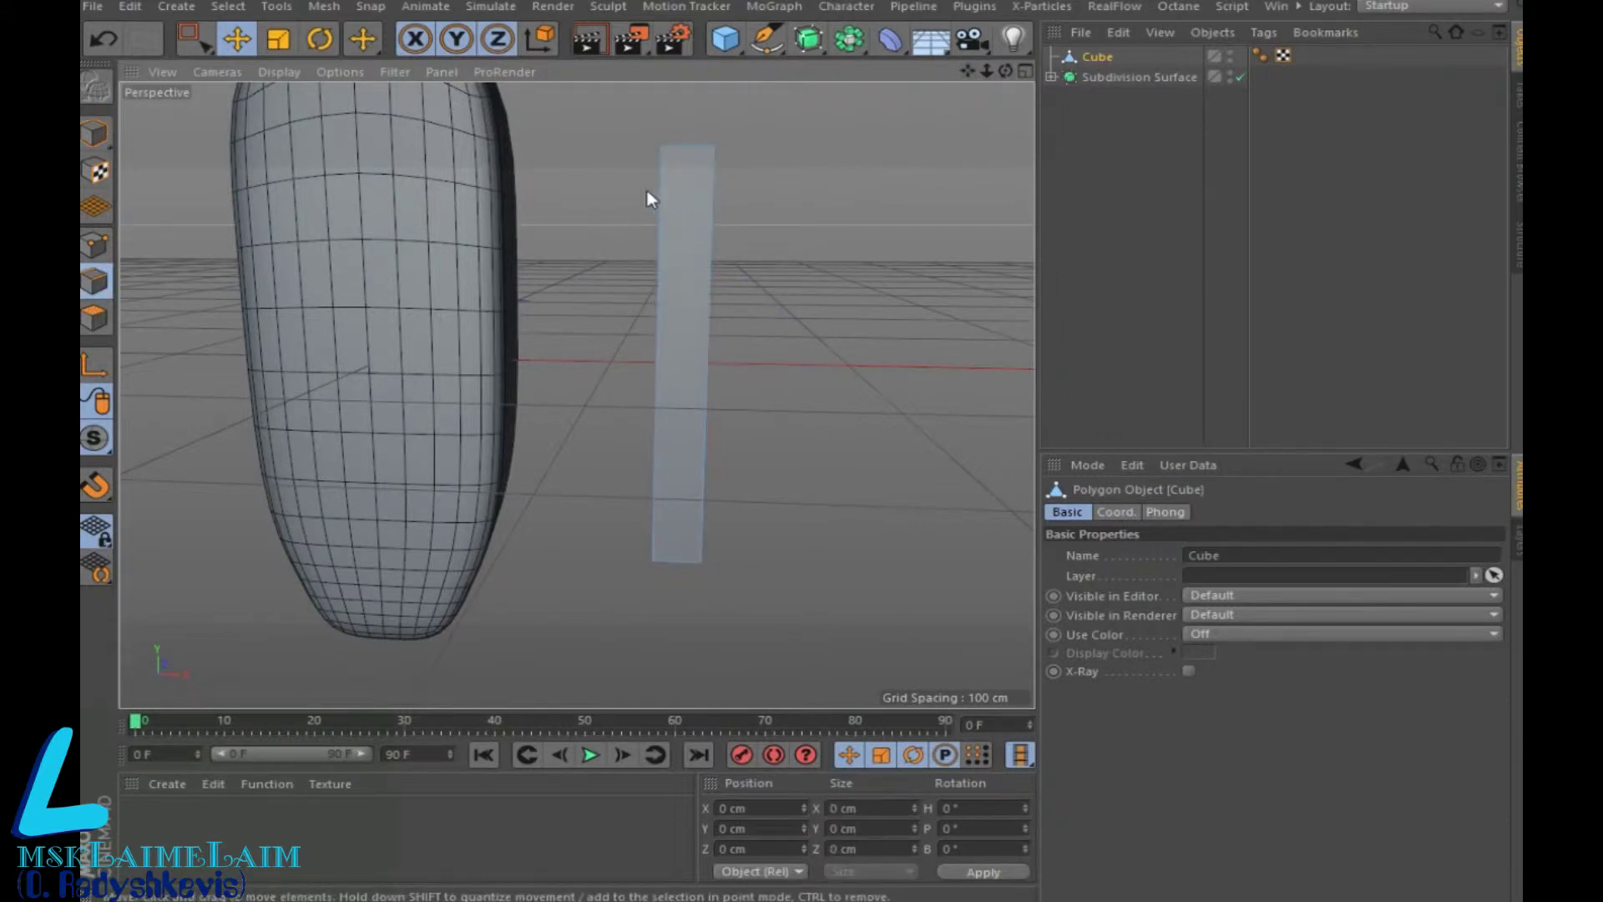
{"action": "left_click", "coordinate": [686, 153]}
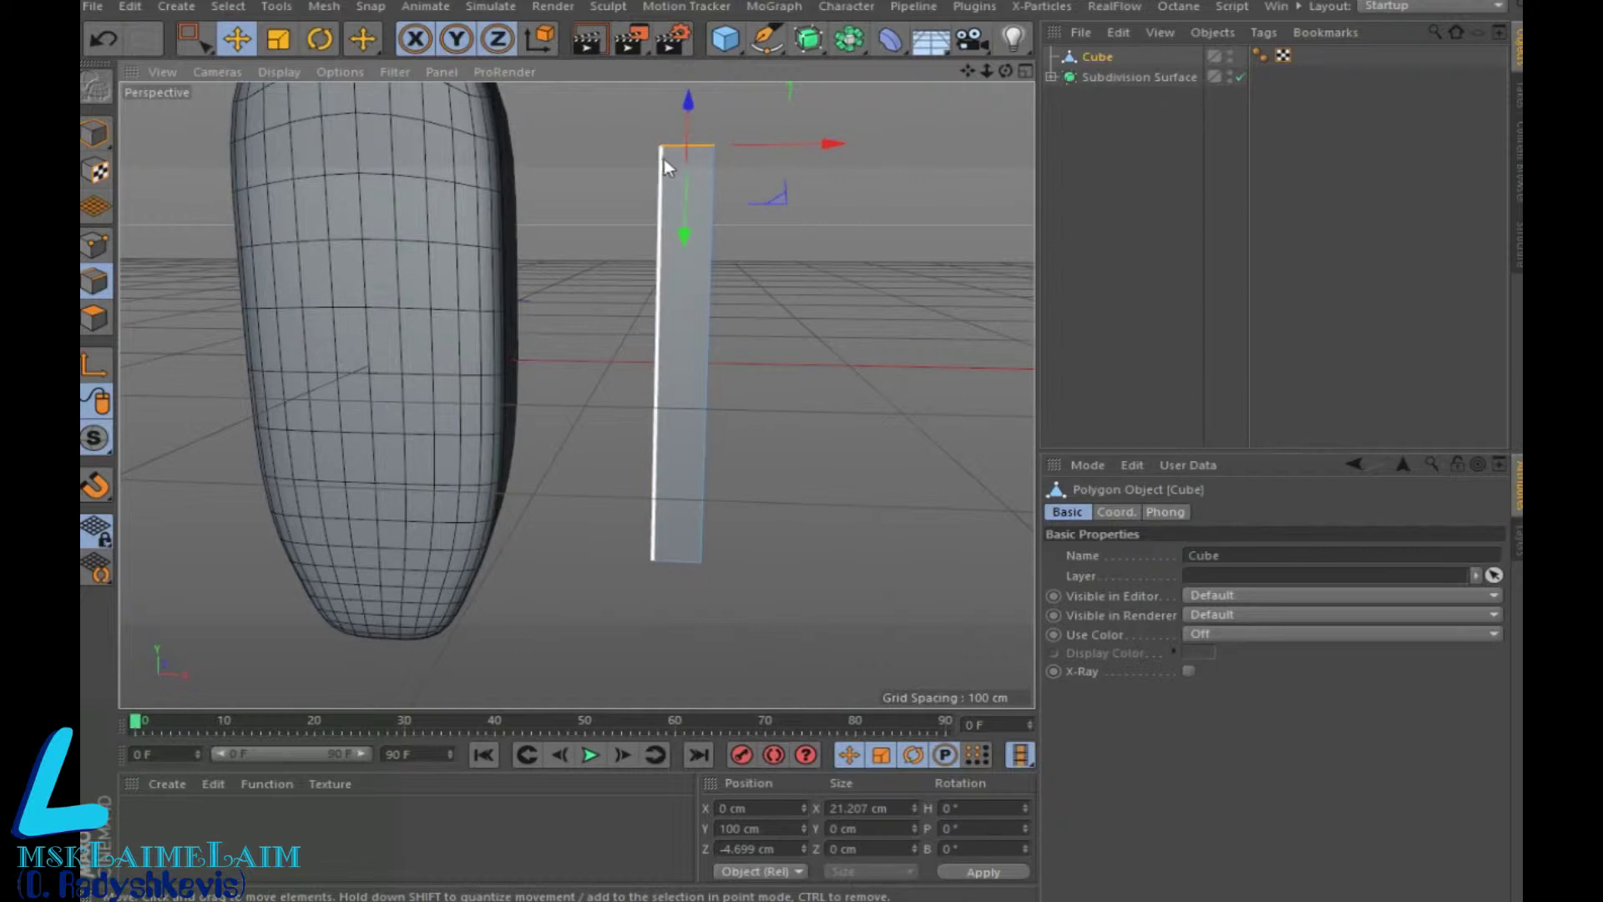
{"action": "right_click", "coordinate": [698, 149]}
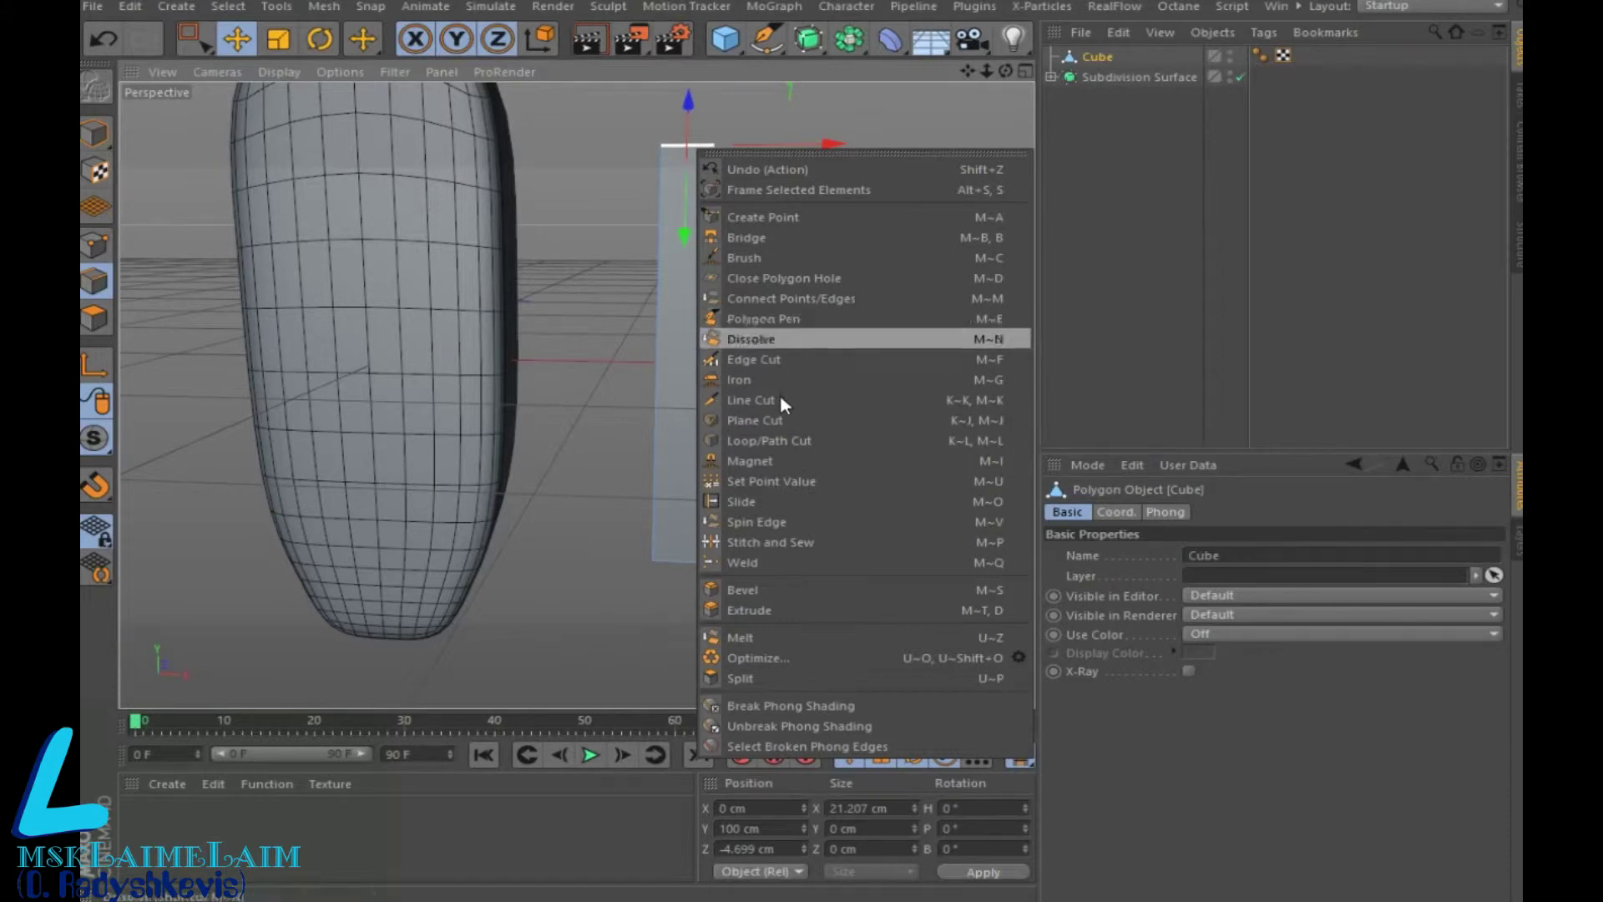
{"action": "left_click", "coordinate": [827, 441]}
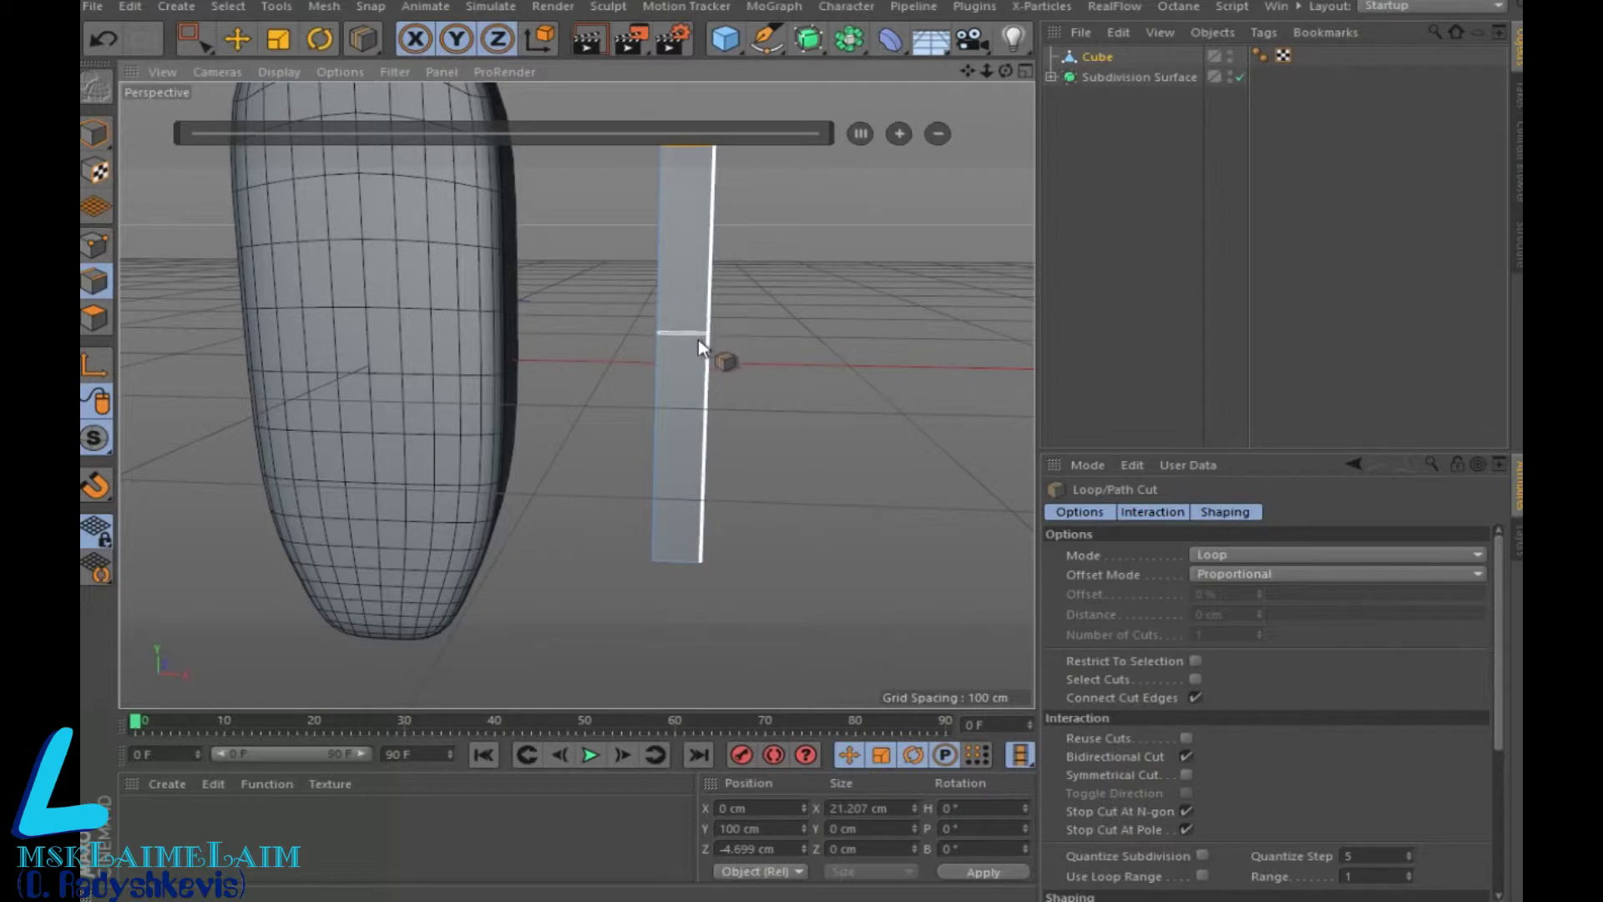
{"action": "left_click", "coordinate": [698, 334]}
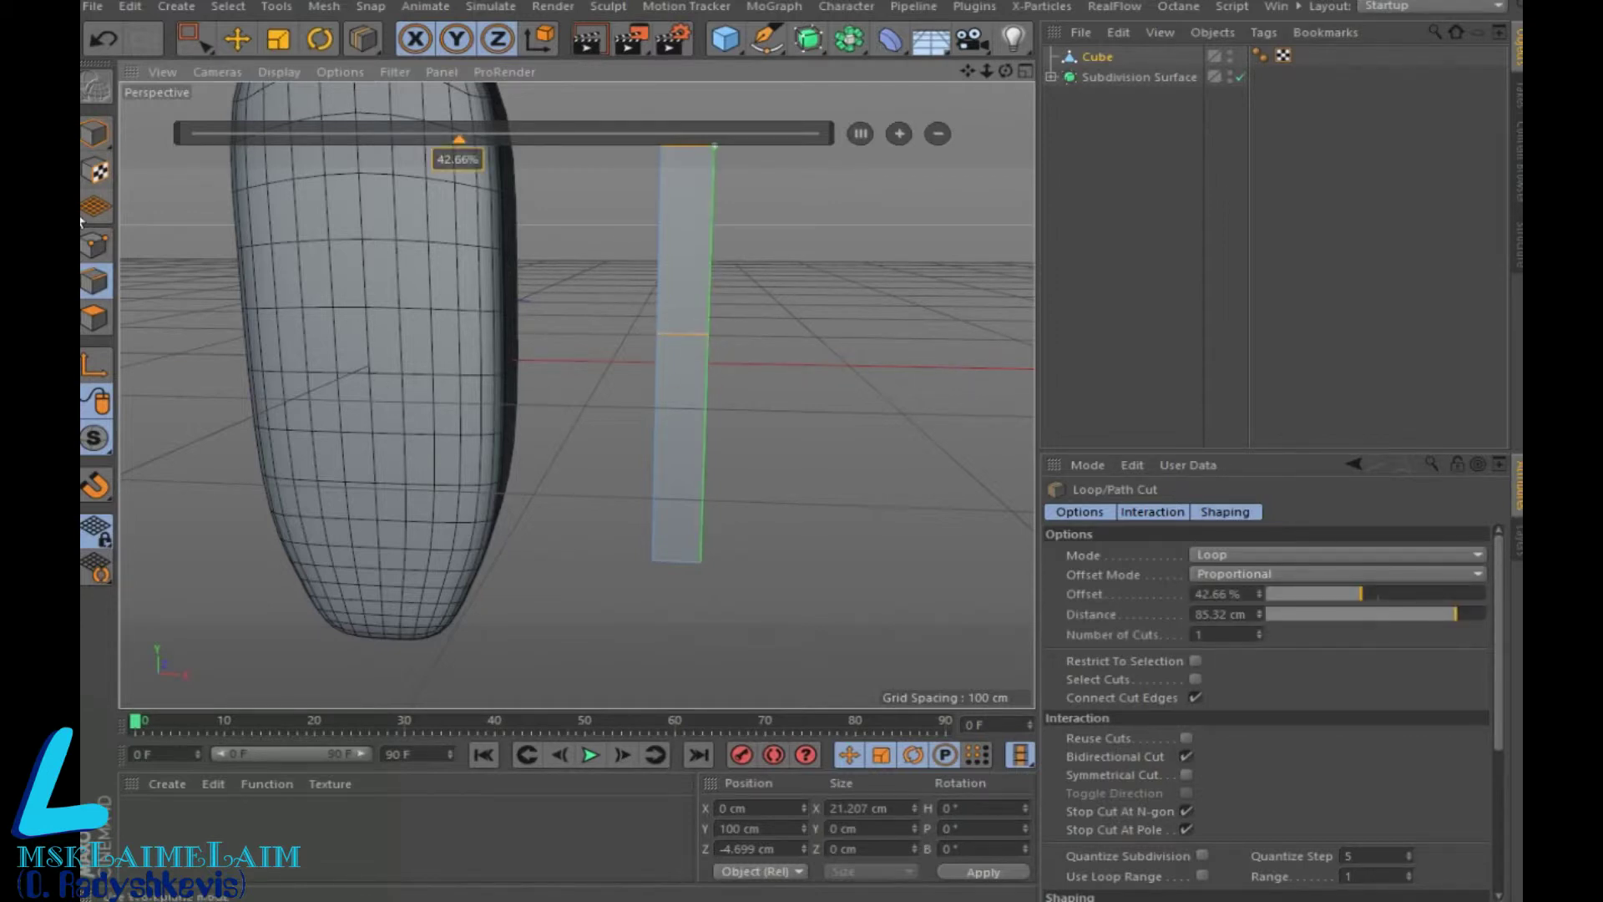
{"action": "left_click", "coordinate": [194, 38]}
{"action": "left_click", "coordinate": [288, 62]}
{"action": "left_click", "coordinate": [688, 337]}
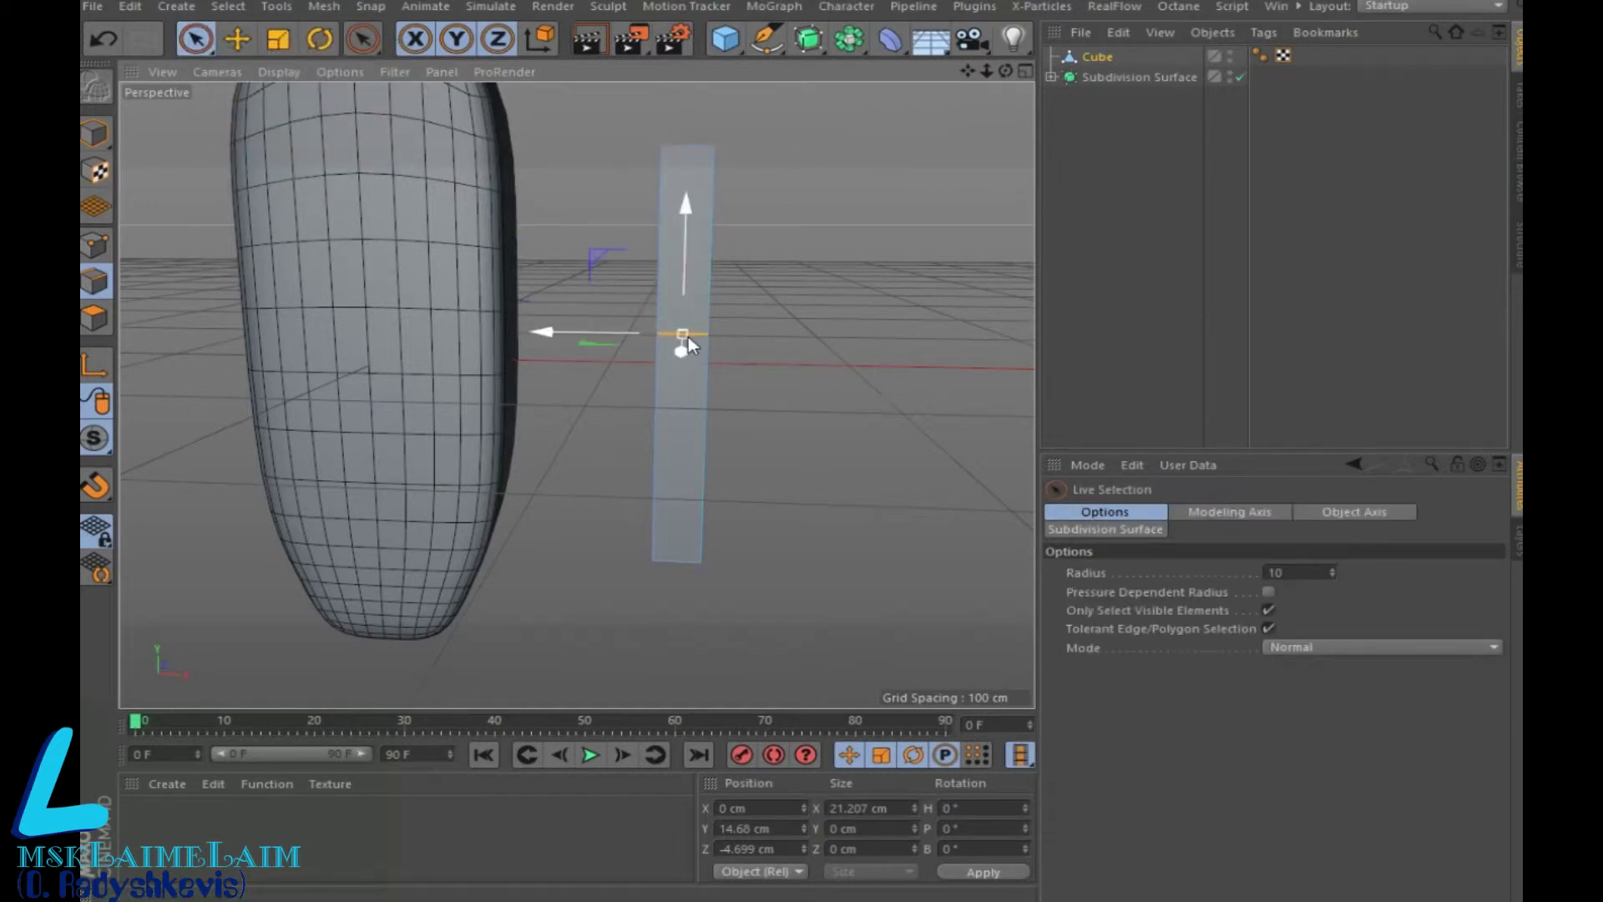
Try scaling the stick's middle edge loop narrower, then undo it
{"action": "left_click", "coordinate": [280, 42]}
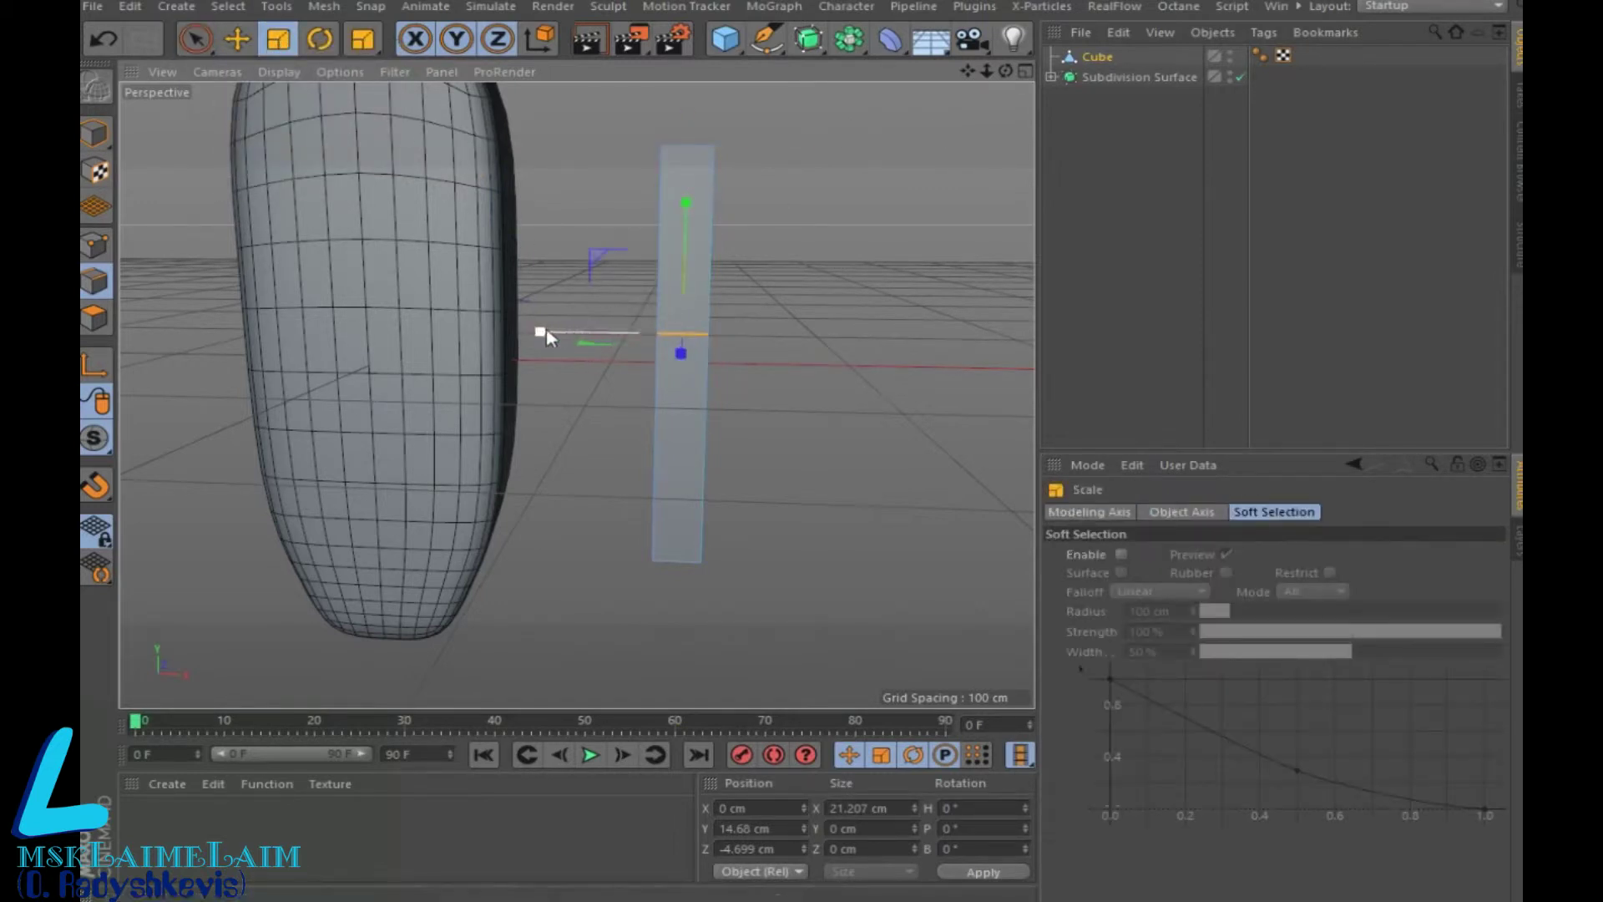
{"action": "left_click_drag", "start_coordinate": [556, 330], "coordinate": [598, 324]}
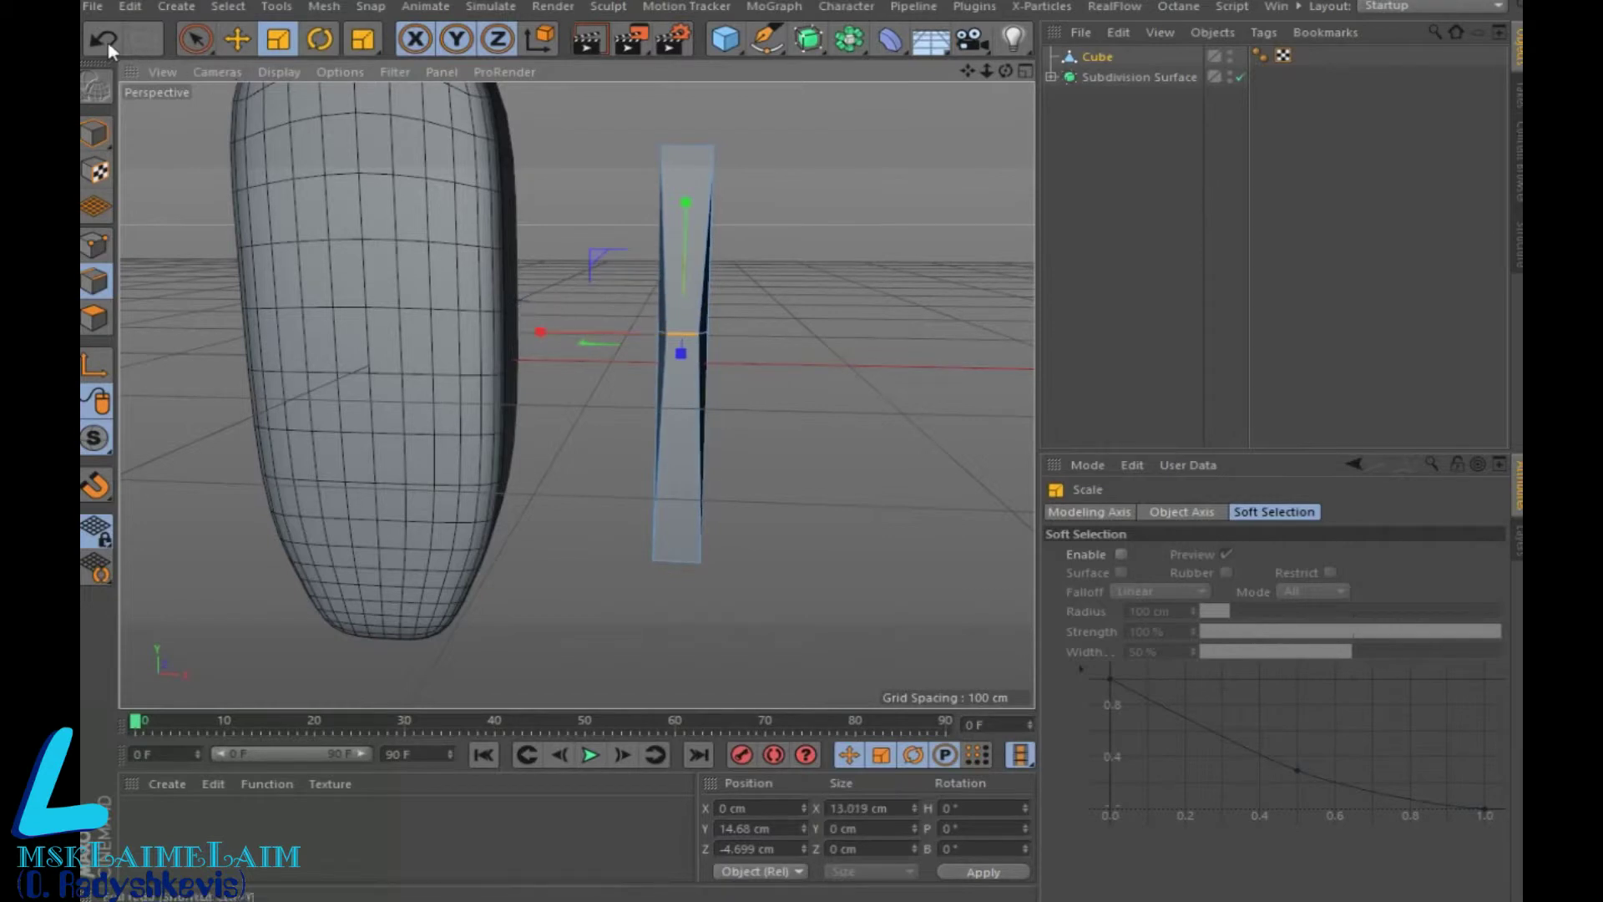
{"action": "left_click", "coordinate": [106, 39]}
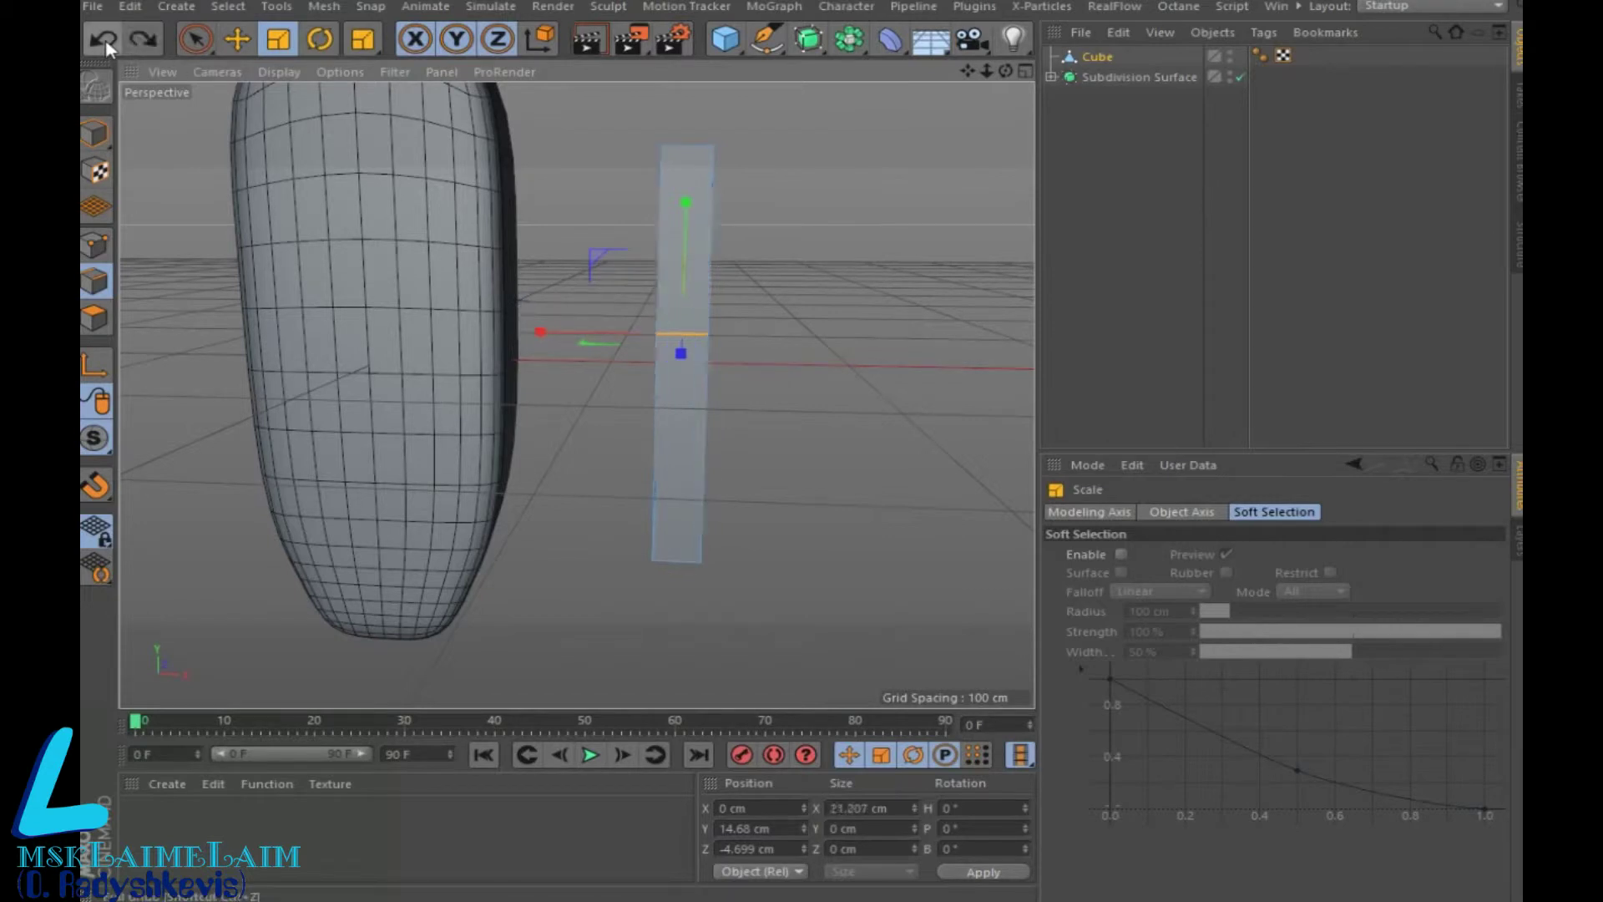
In the Front view, box-select the middle loop's points and scale them to about half width on X
{"action": "left_click", "coordinate": [1023, 75]}
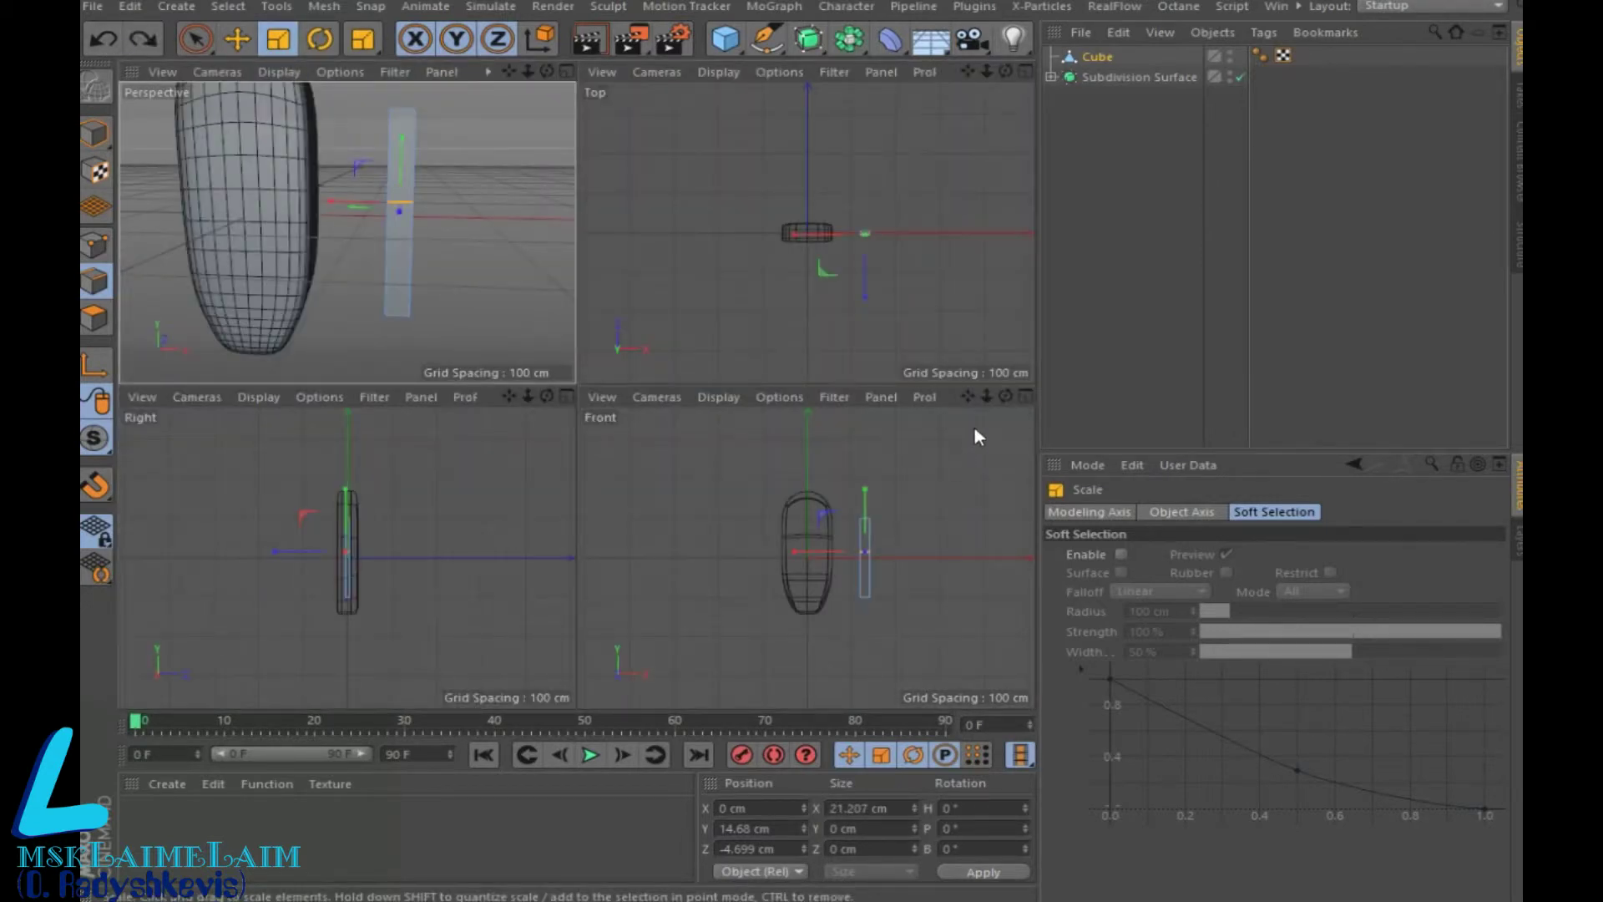
{"action": "left_click", "coordinate": [1025, 396]}
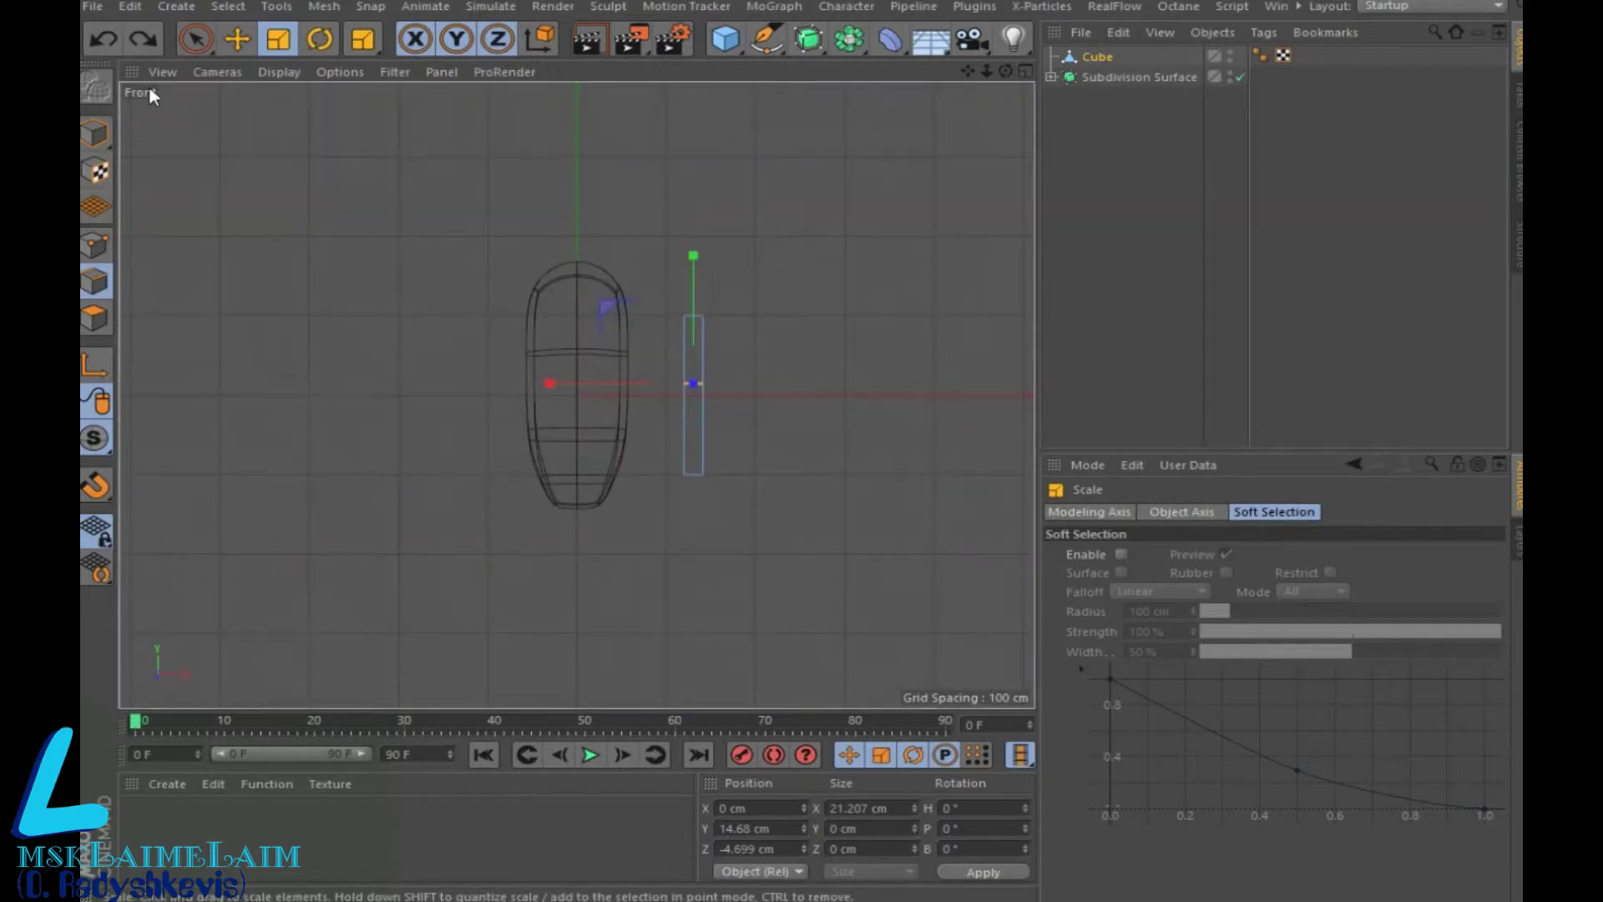
{"action": "left_click_drag", "start_coordinate": [195, 39], "coordinate": [309, 104]}
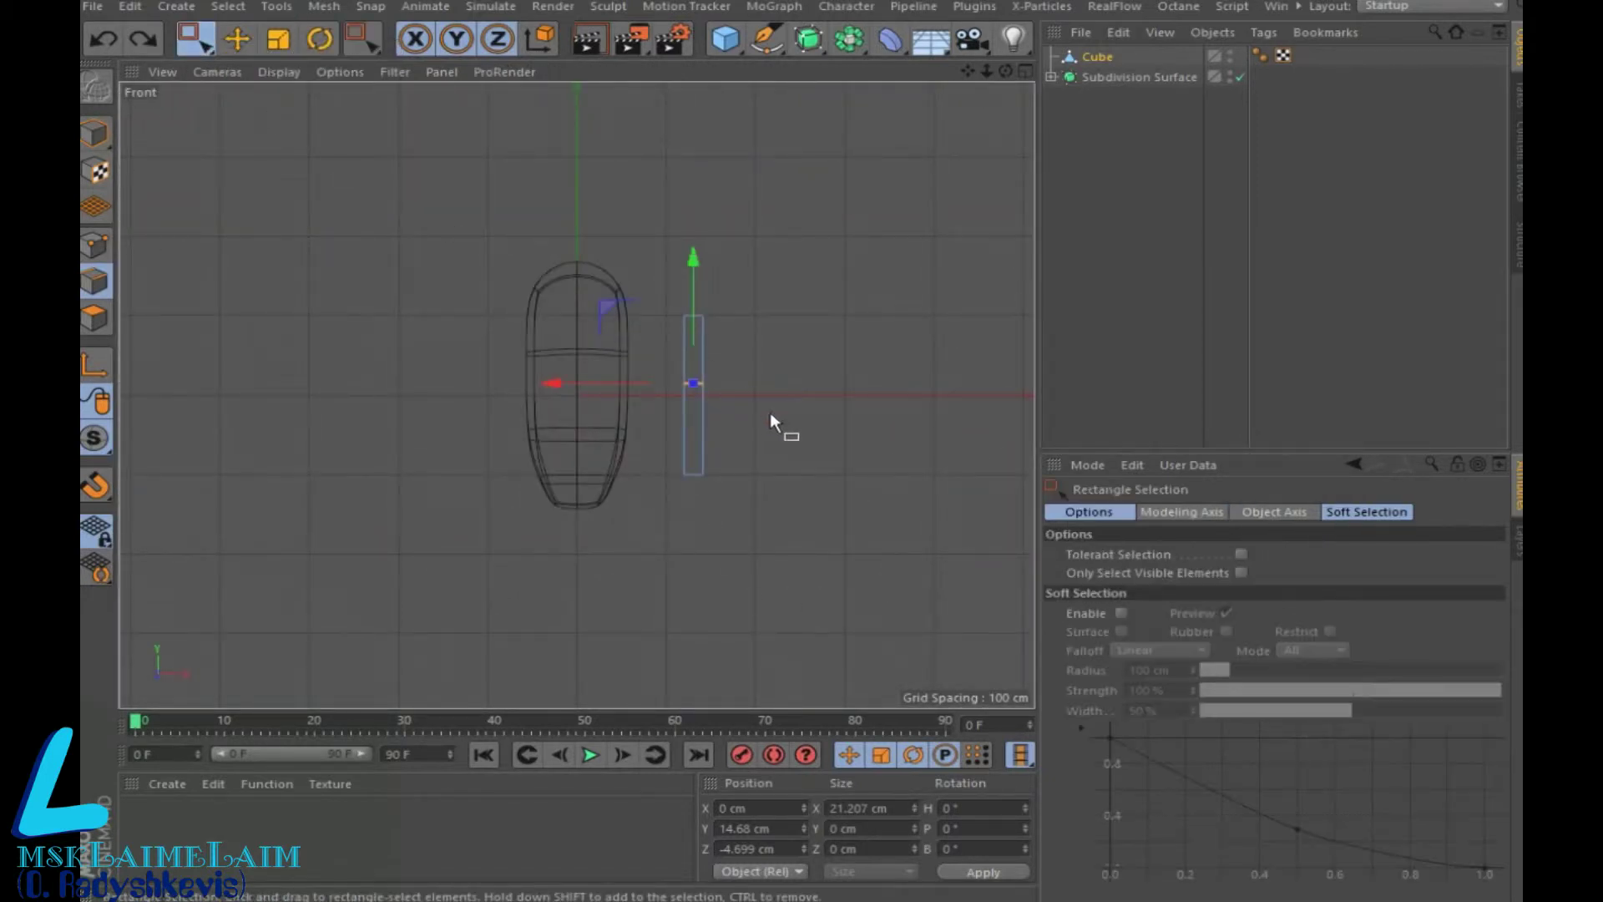
{"action": "left_click_drag", "start_coordinate": [736, 399], "coordinate": [724, 395]}
{"action": "left_click", "coordinate": [270, 47]}
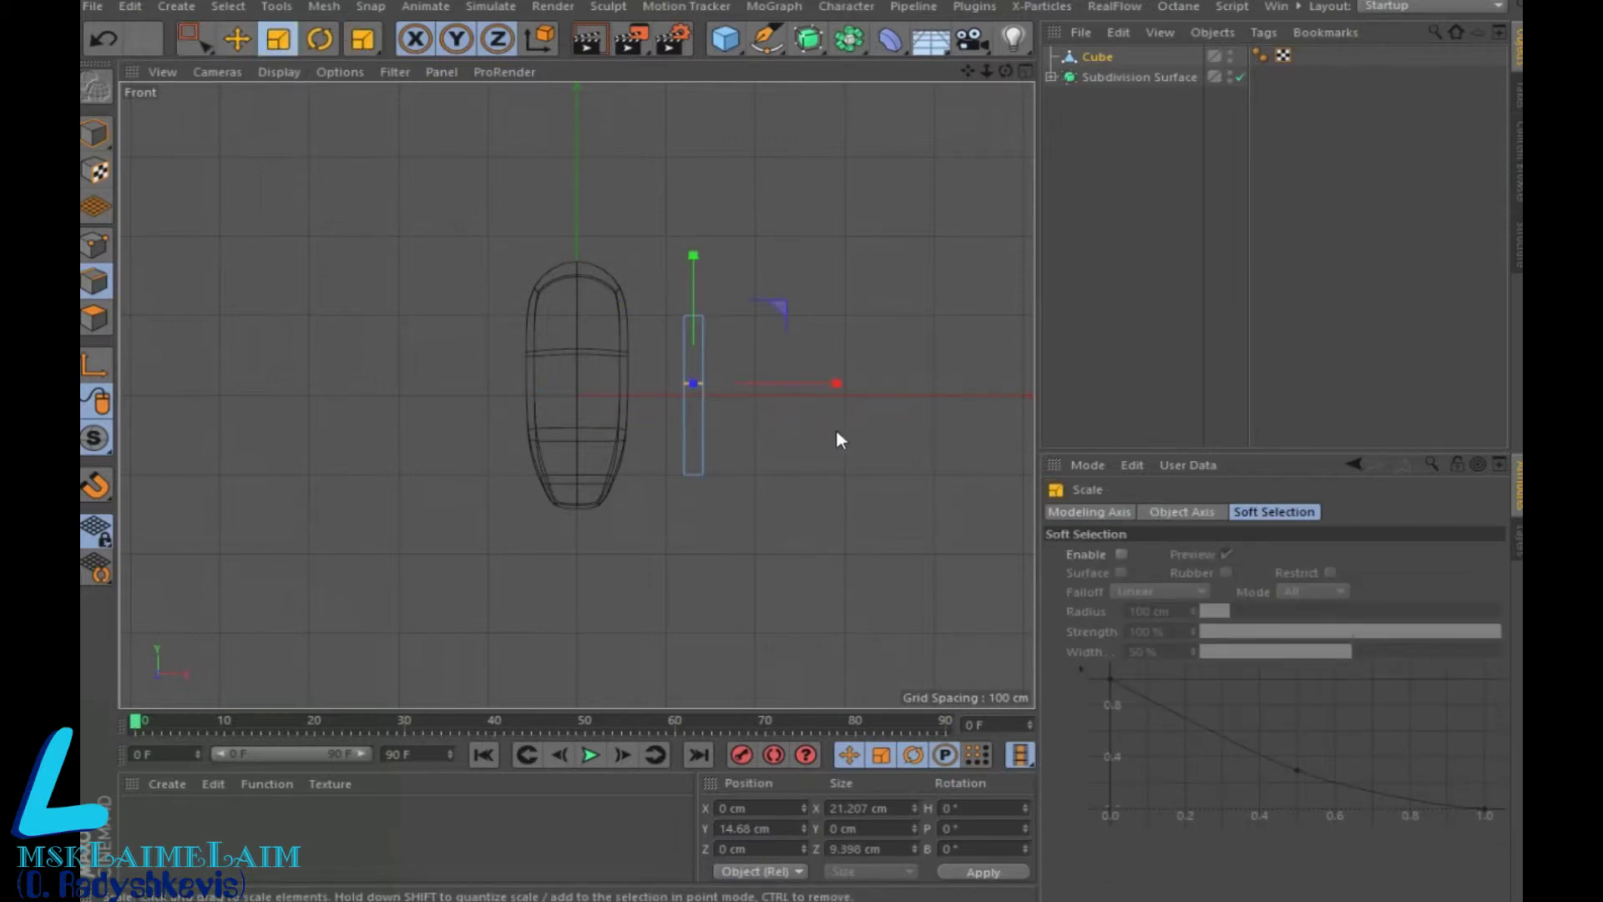
{"action": "left_click_drag", "start_coordinate": [840, 391], "coordinate": [817, 386]}
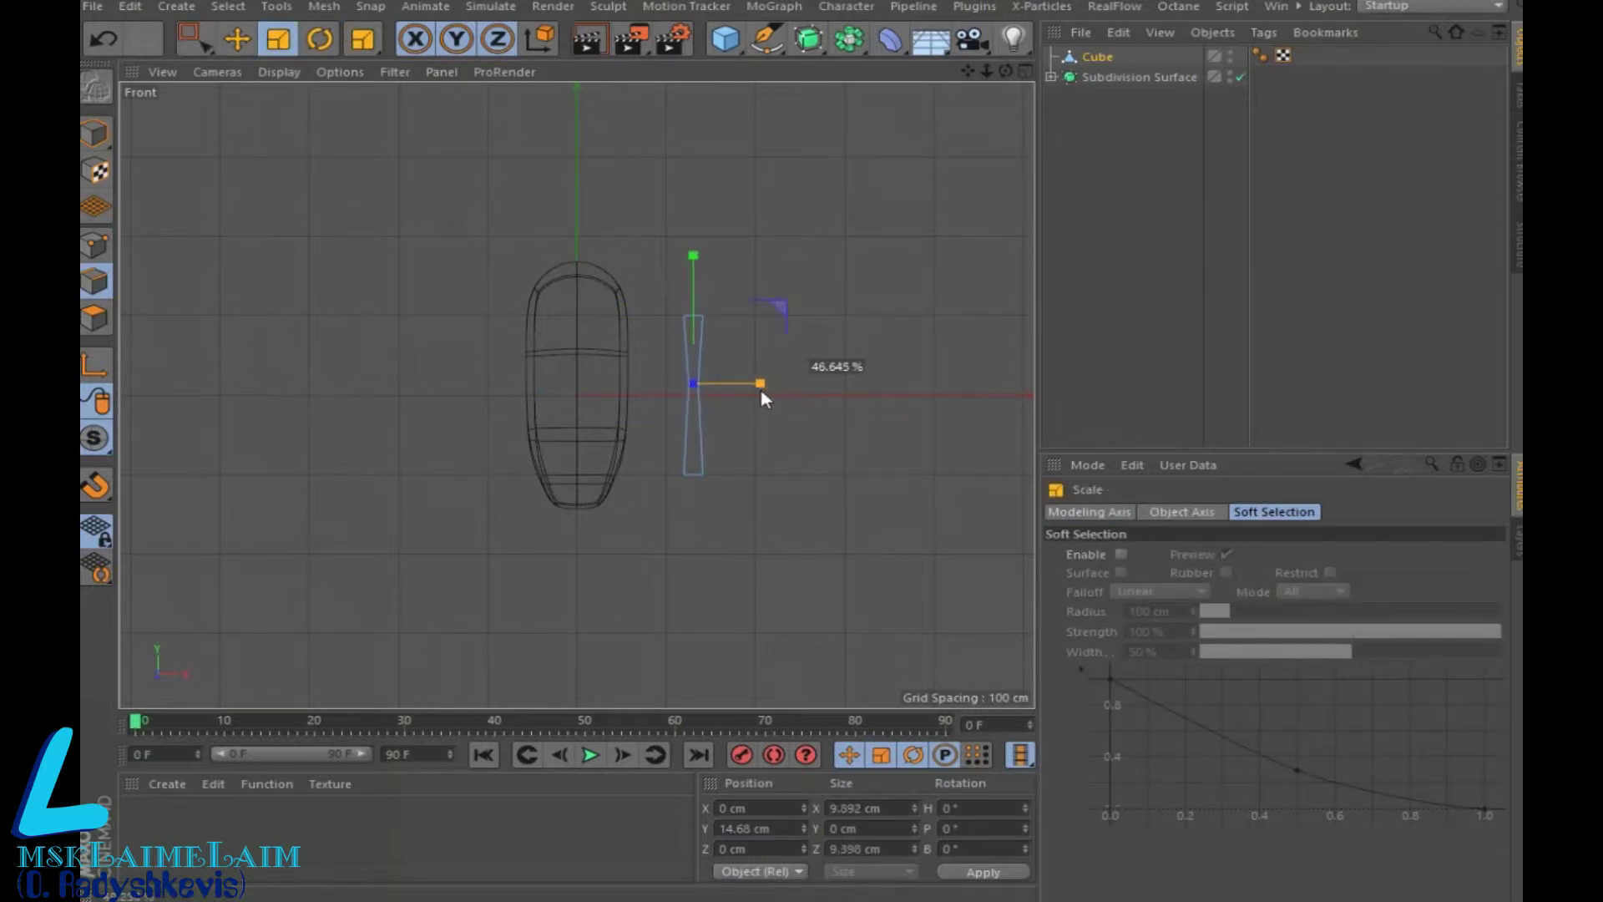
{"action": "left_click", "coordinate": [1026, 71]}
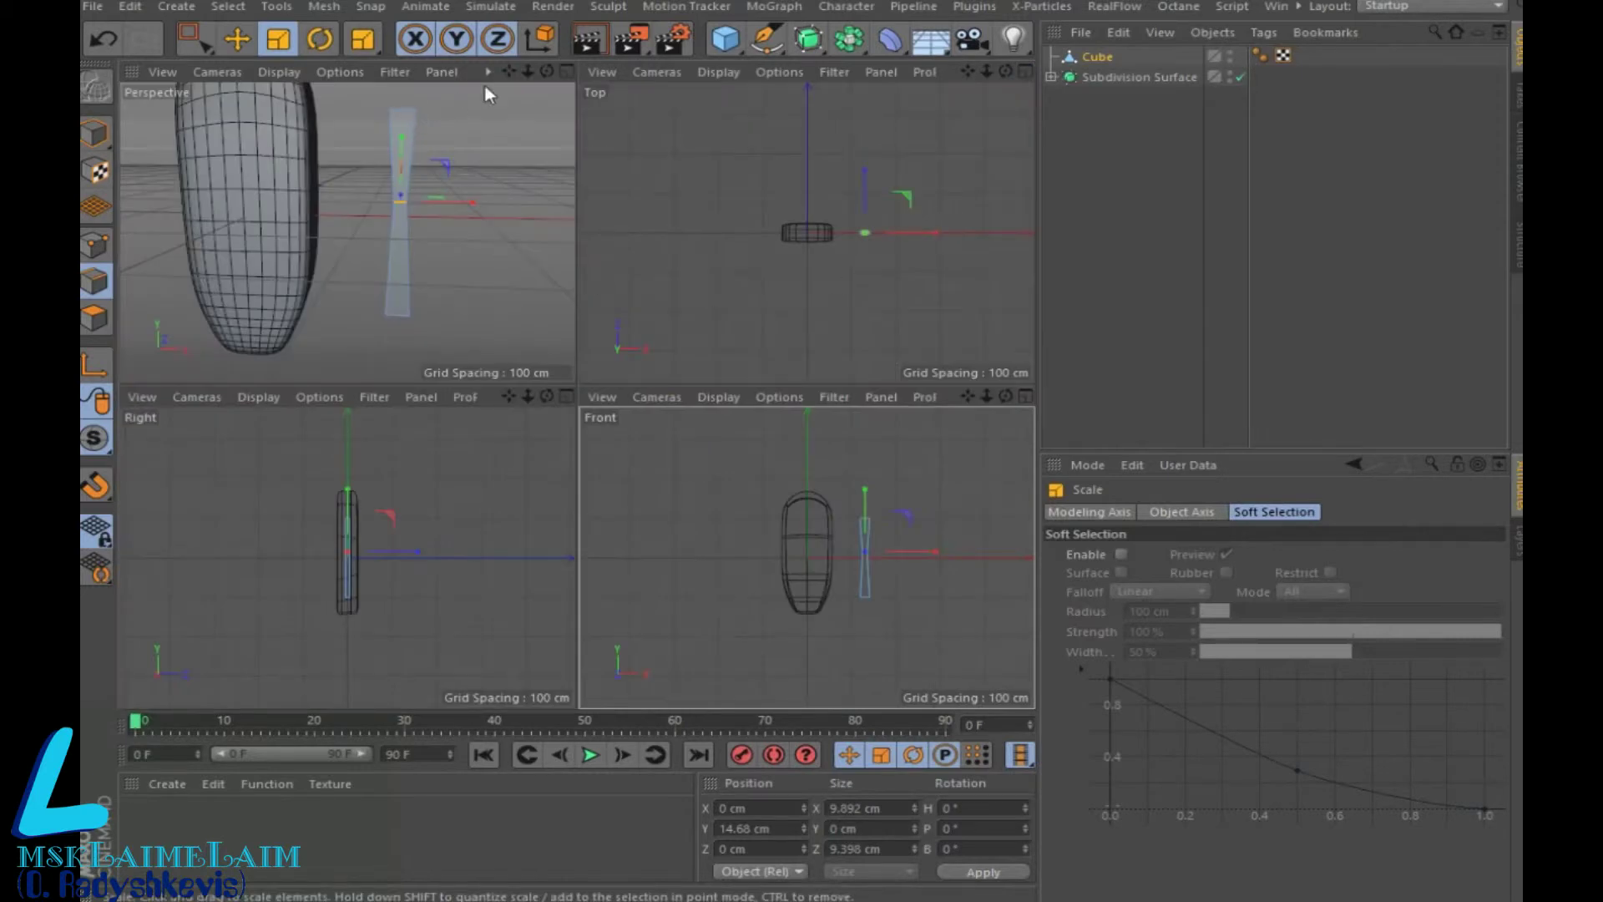
{"action": "left_click", "coordinate": [566, 71]}
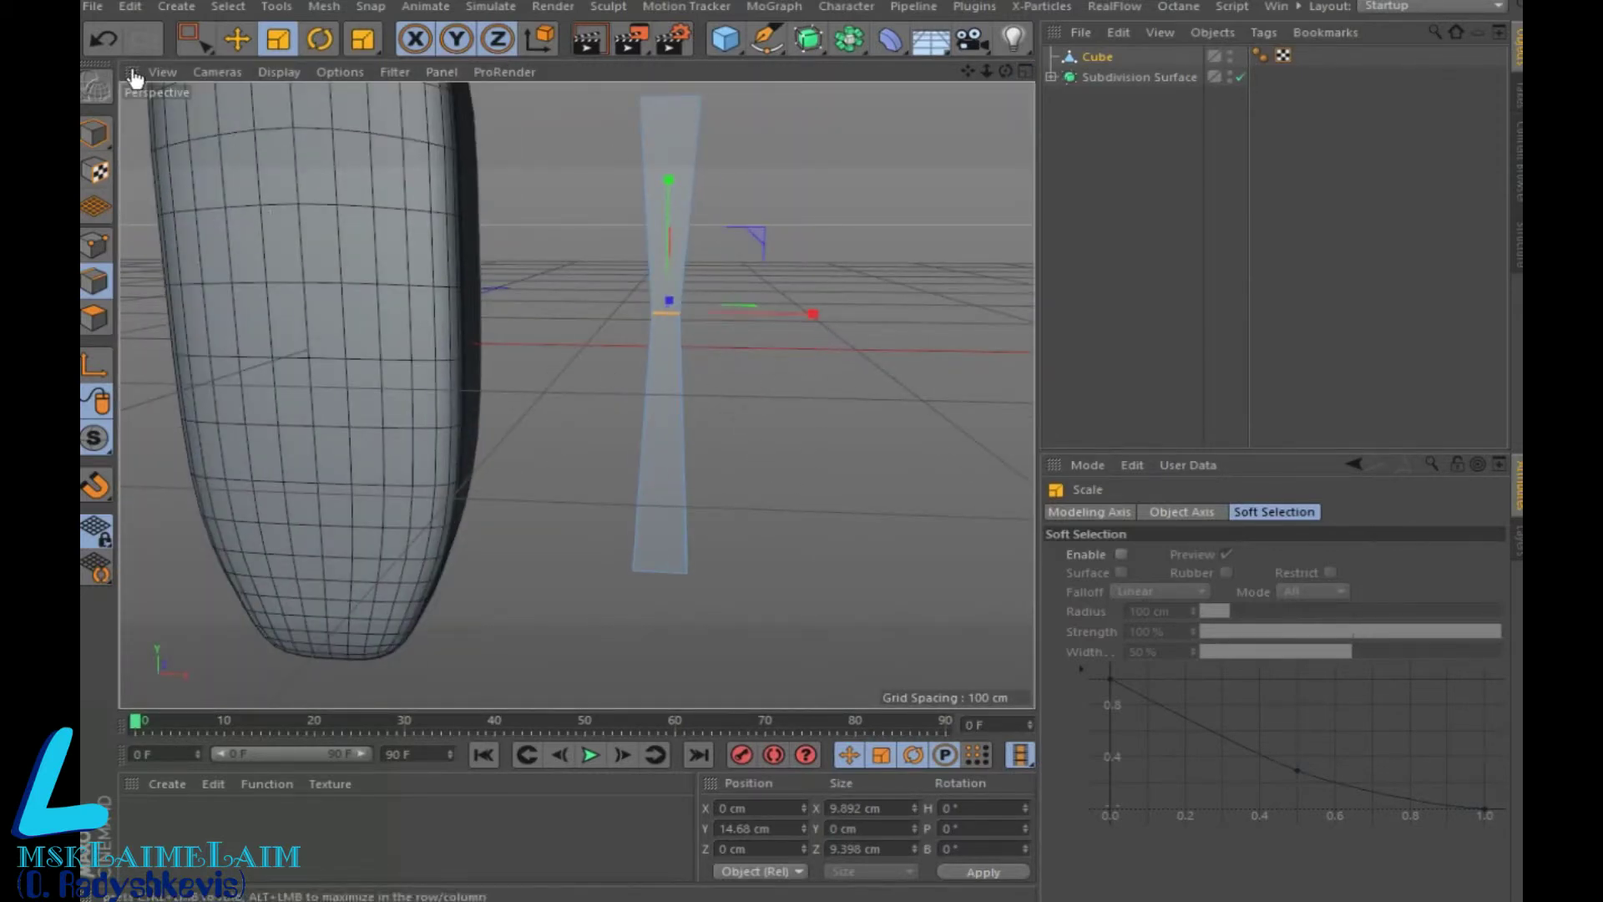
Raise the stick slightly on Y to its final height
{"action": "left_click", "coordinate": [194, 39]}
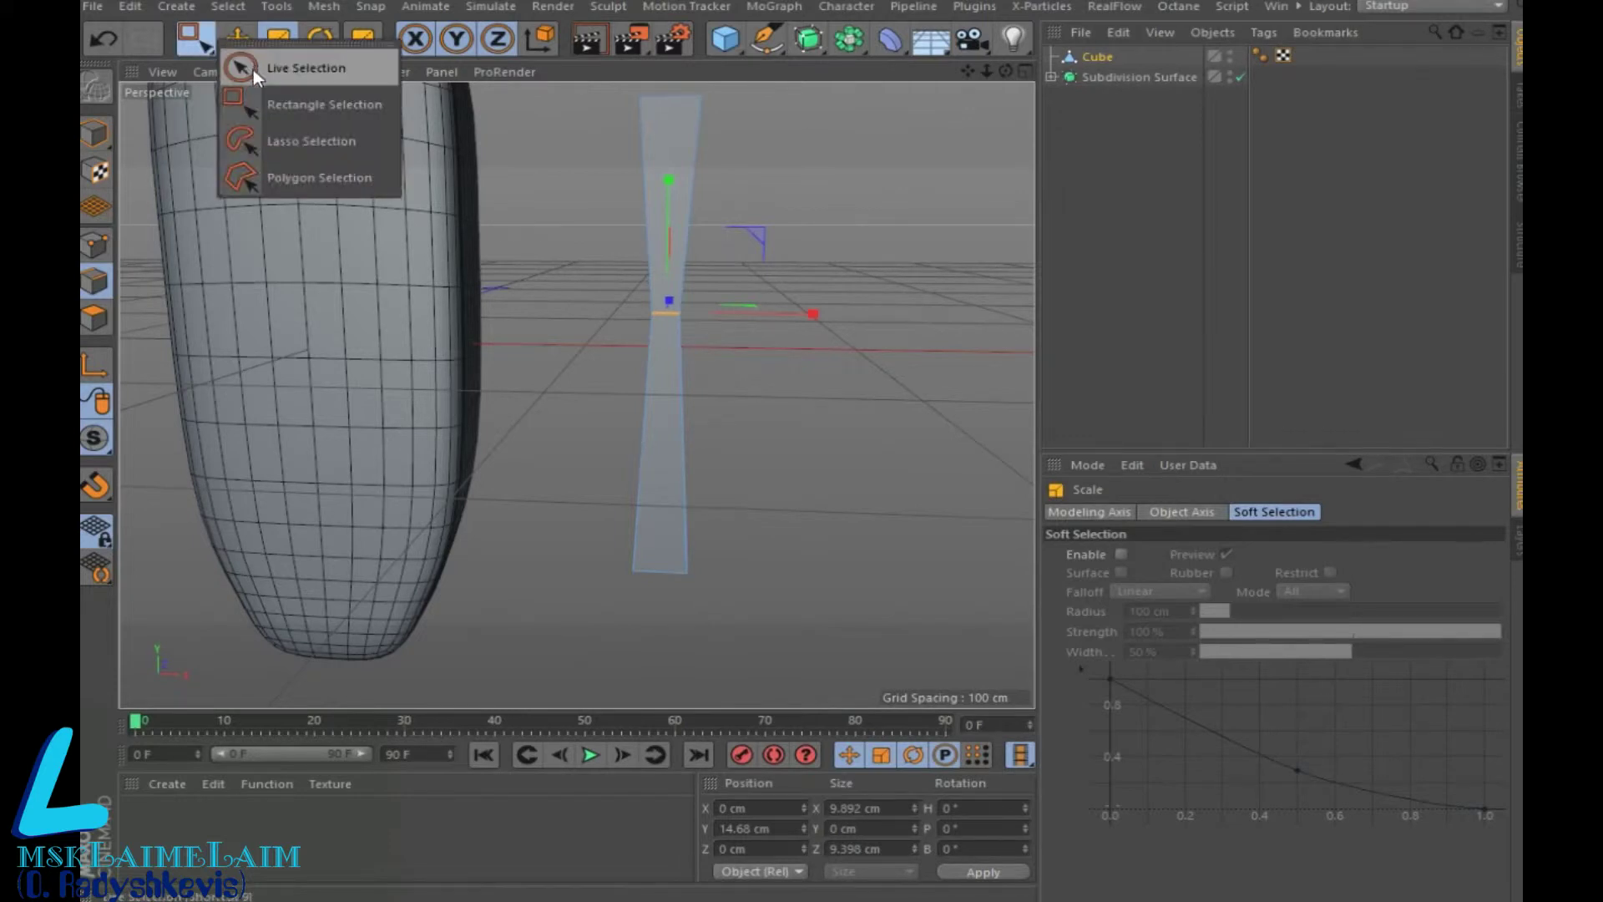
{"action": "left_click", "coordinate": [253, 68]}
{"action": "left_click_drag", "start_coordinate": [668, 191], "coordinate": [675, 223]}
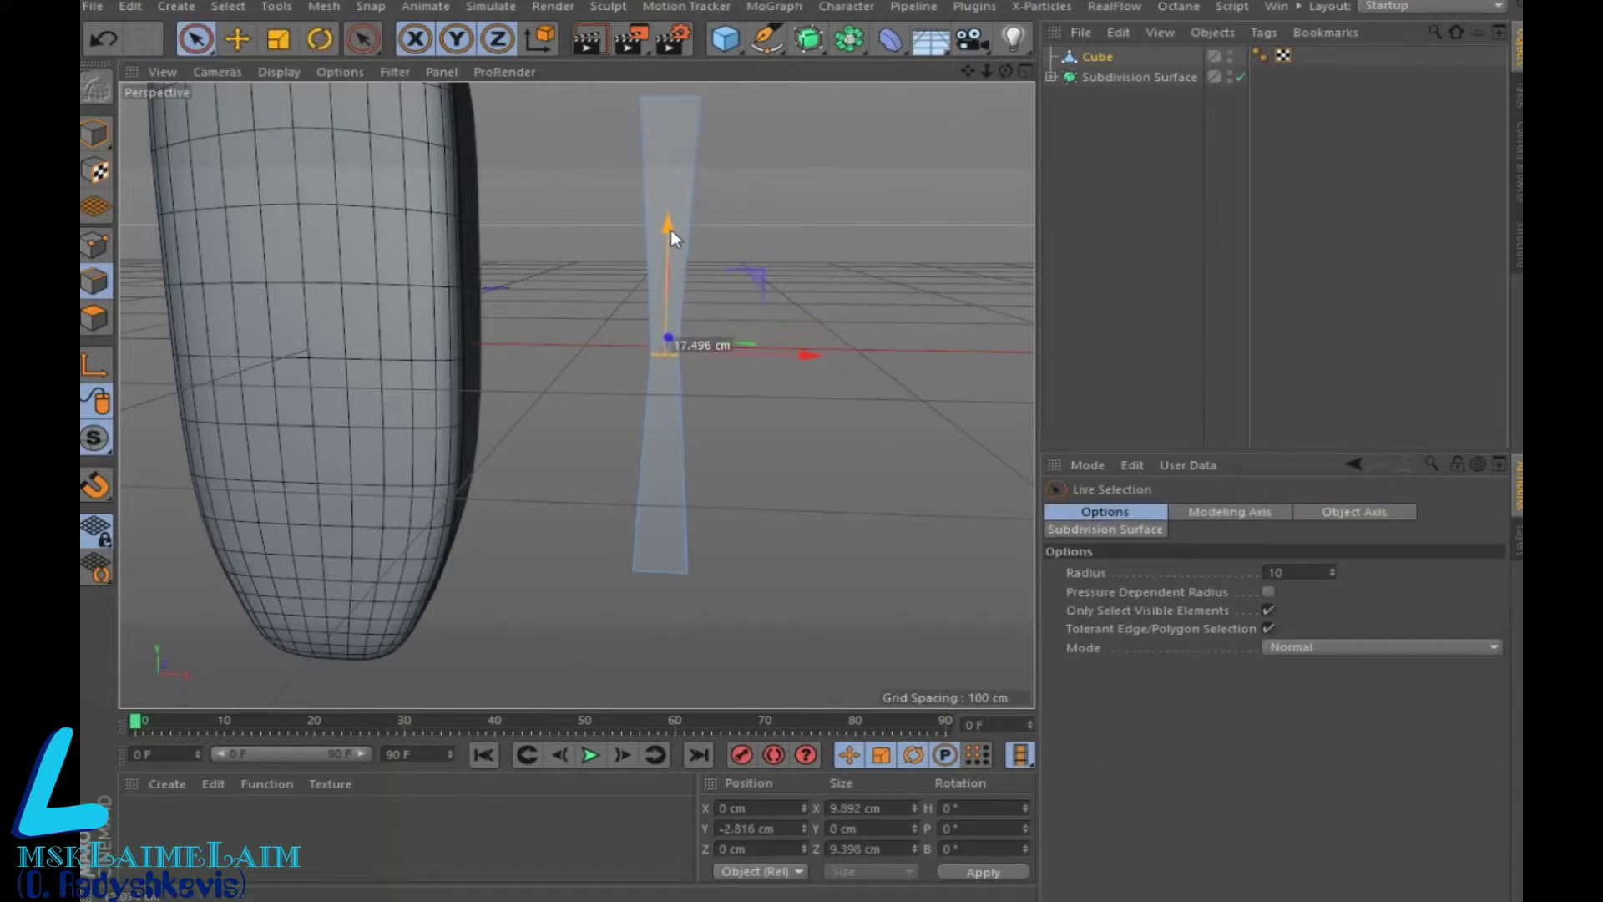
{"action": "left_click_drag", "start_coordinate": [674, 220], "coordinate": [679, 207]}
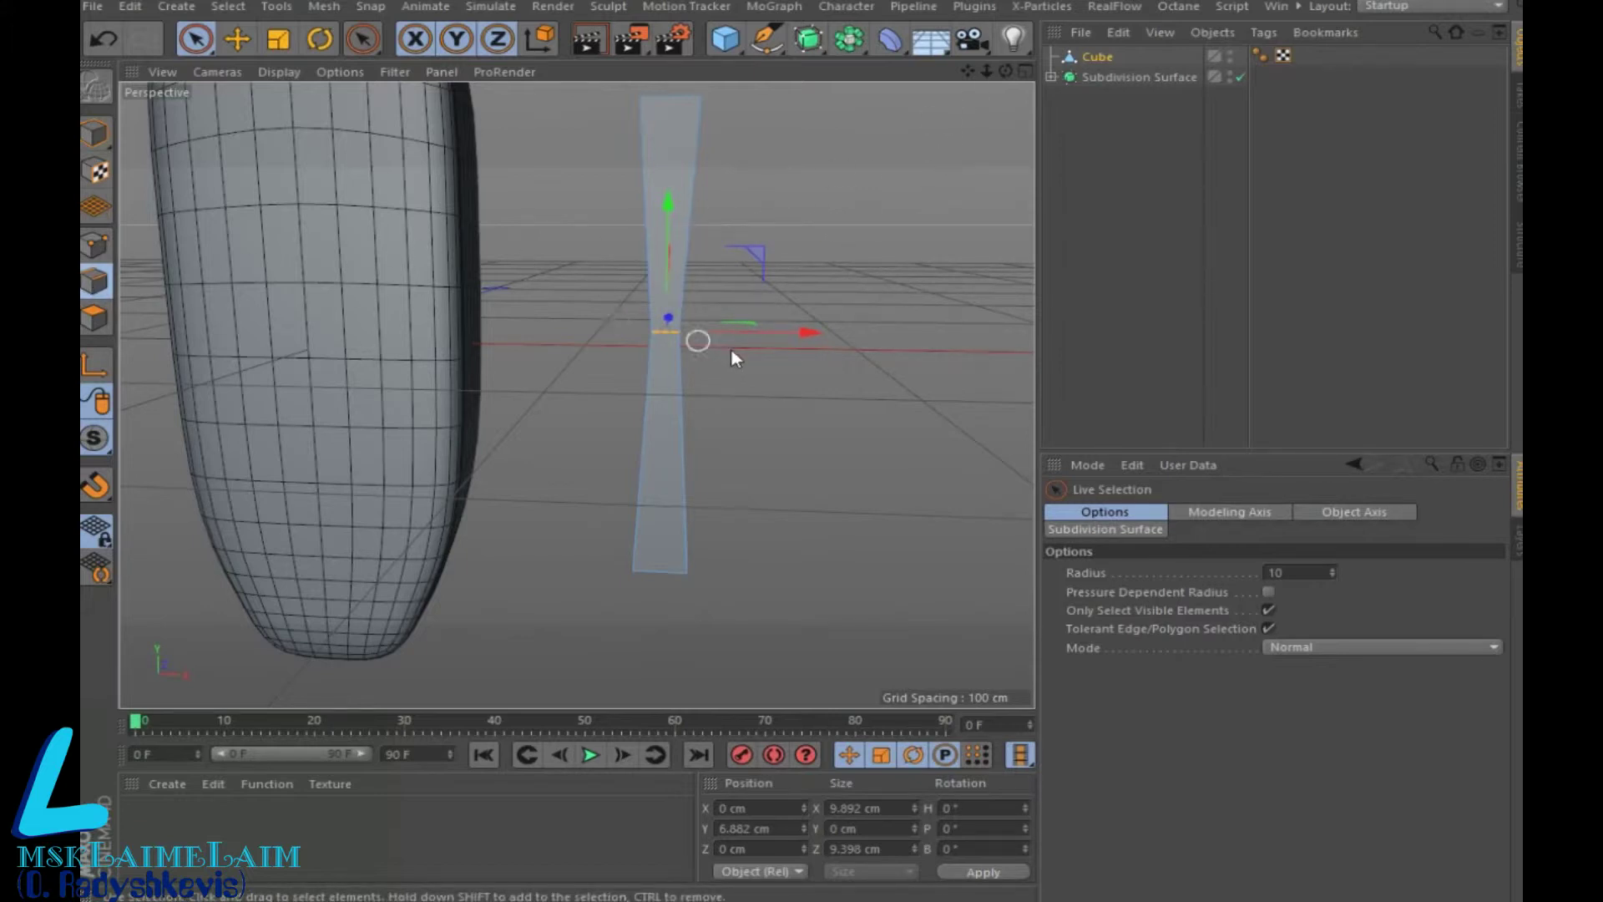
Cut a lengthwise edge loop across the stick at about 40% offset with Loop/Path Cut
{"action": "right_click", "coordinate": [659, 332]}
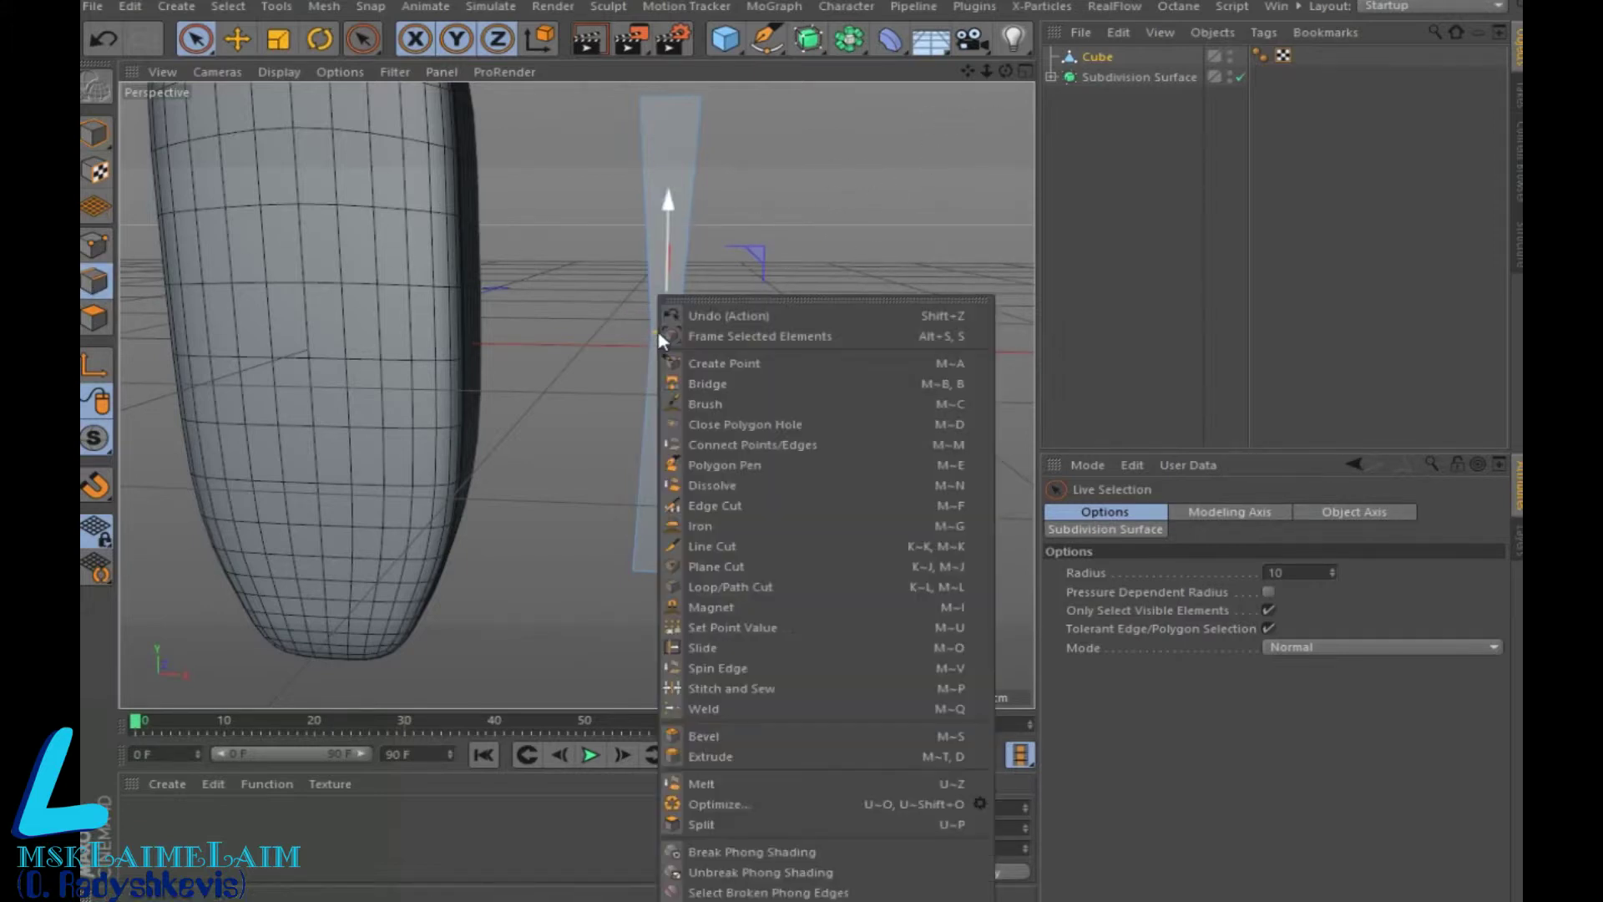
{"action": "left_click", "coordinate": [718, 587]}
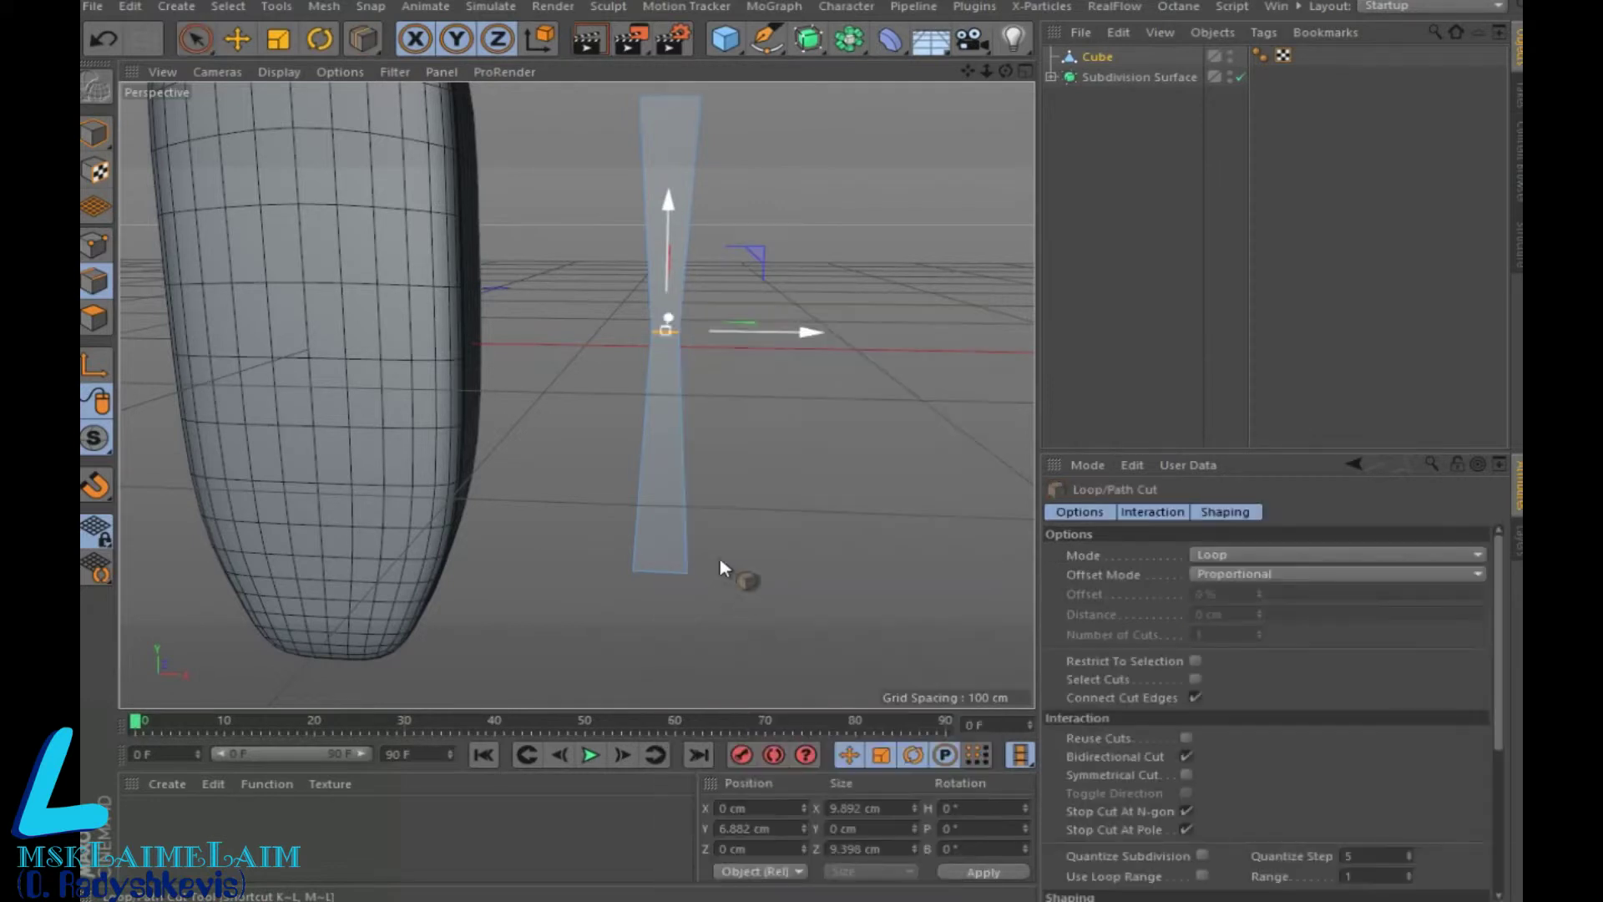
{"action": "left_click_drag", "start_coordinate": [1006, 68], "coordinate": [975, 80]}
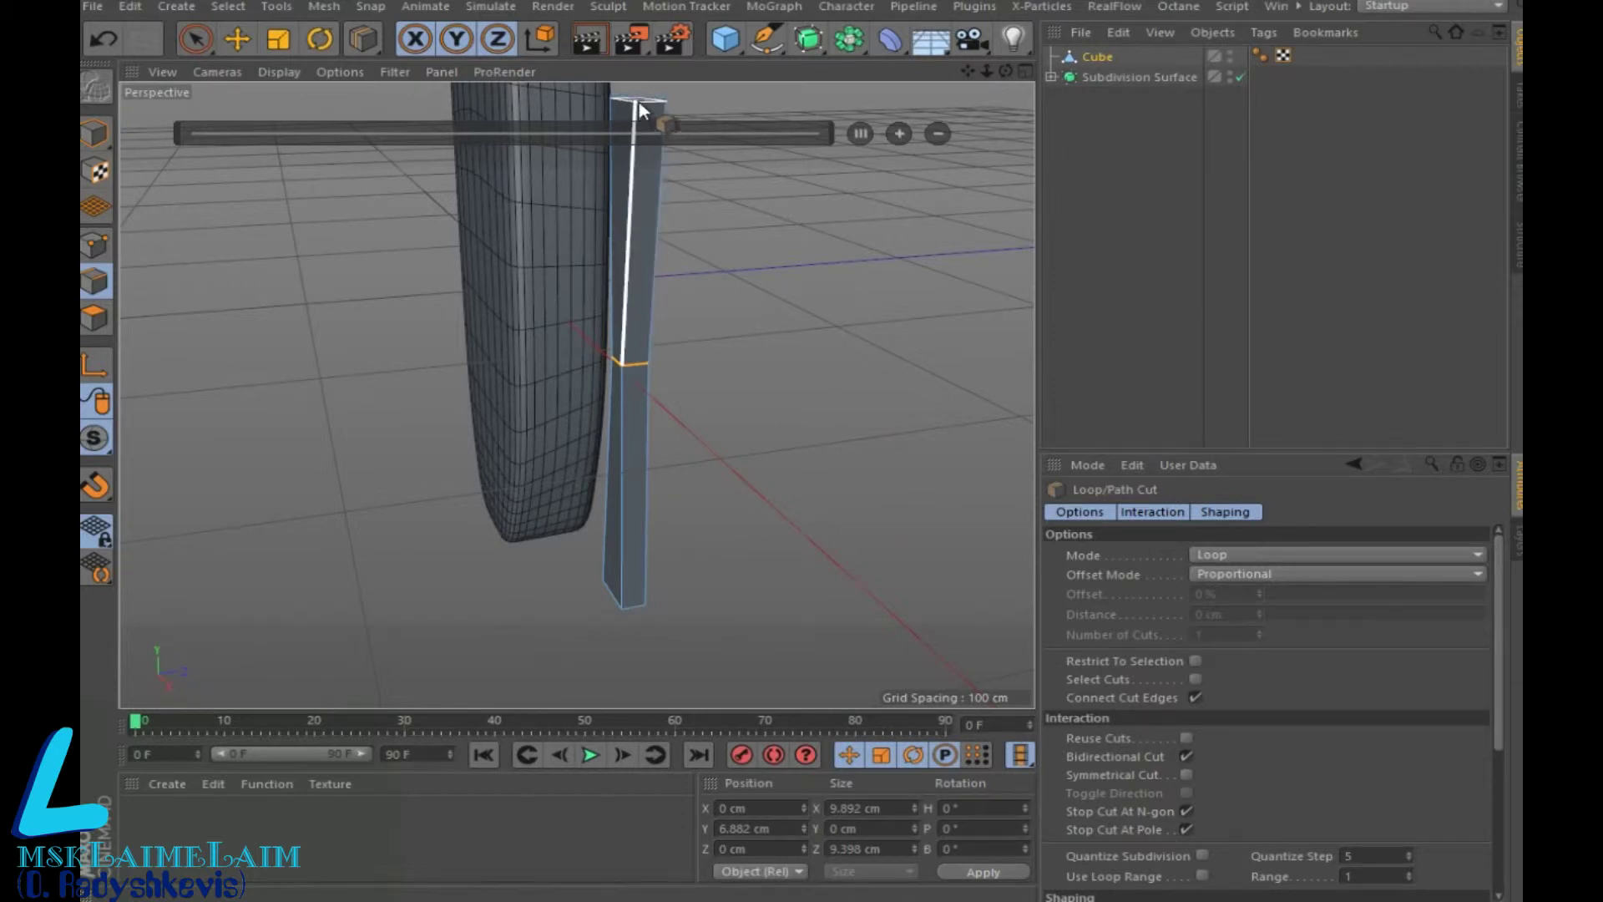
{"action": "left_click", "coordinate": [640, 372]}
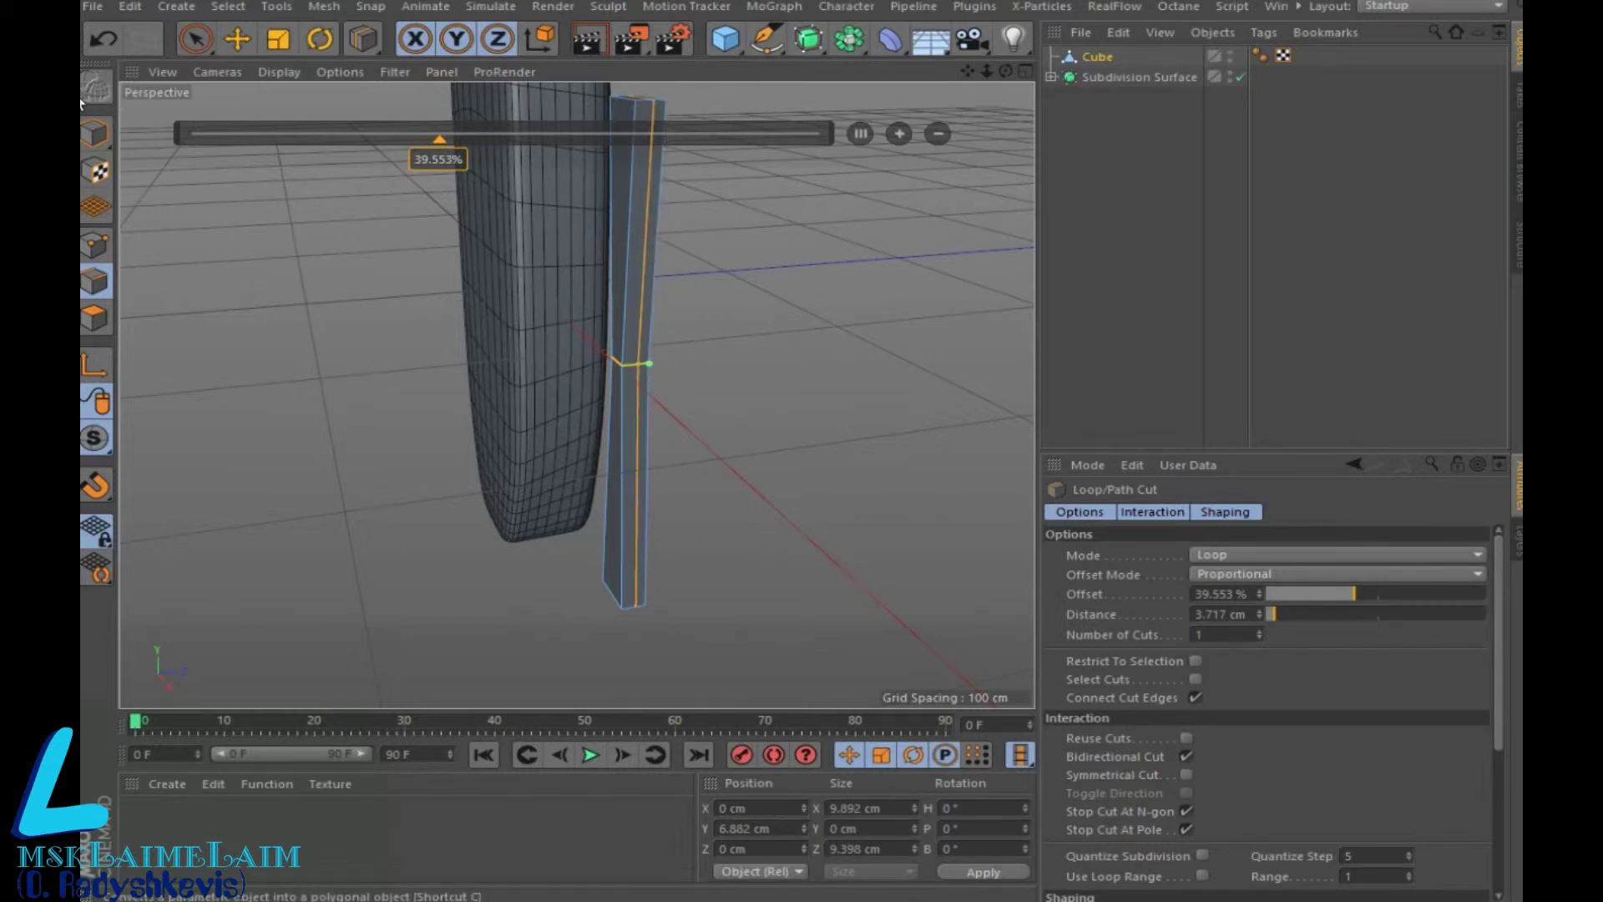
{"action": "left_click", "coordinate": [236, 40]}
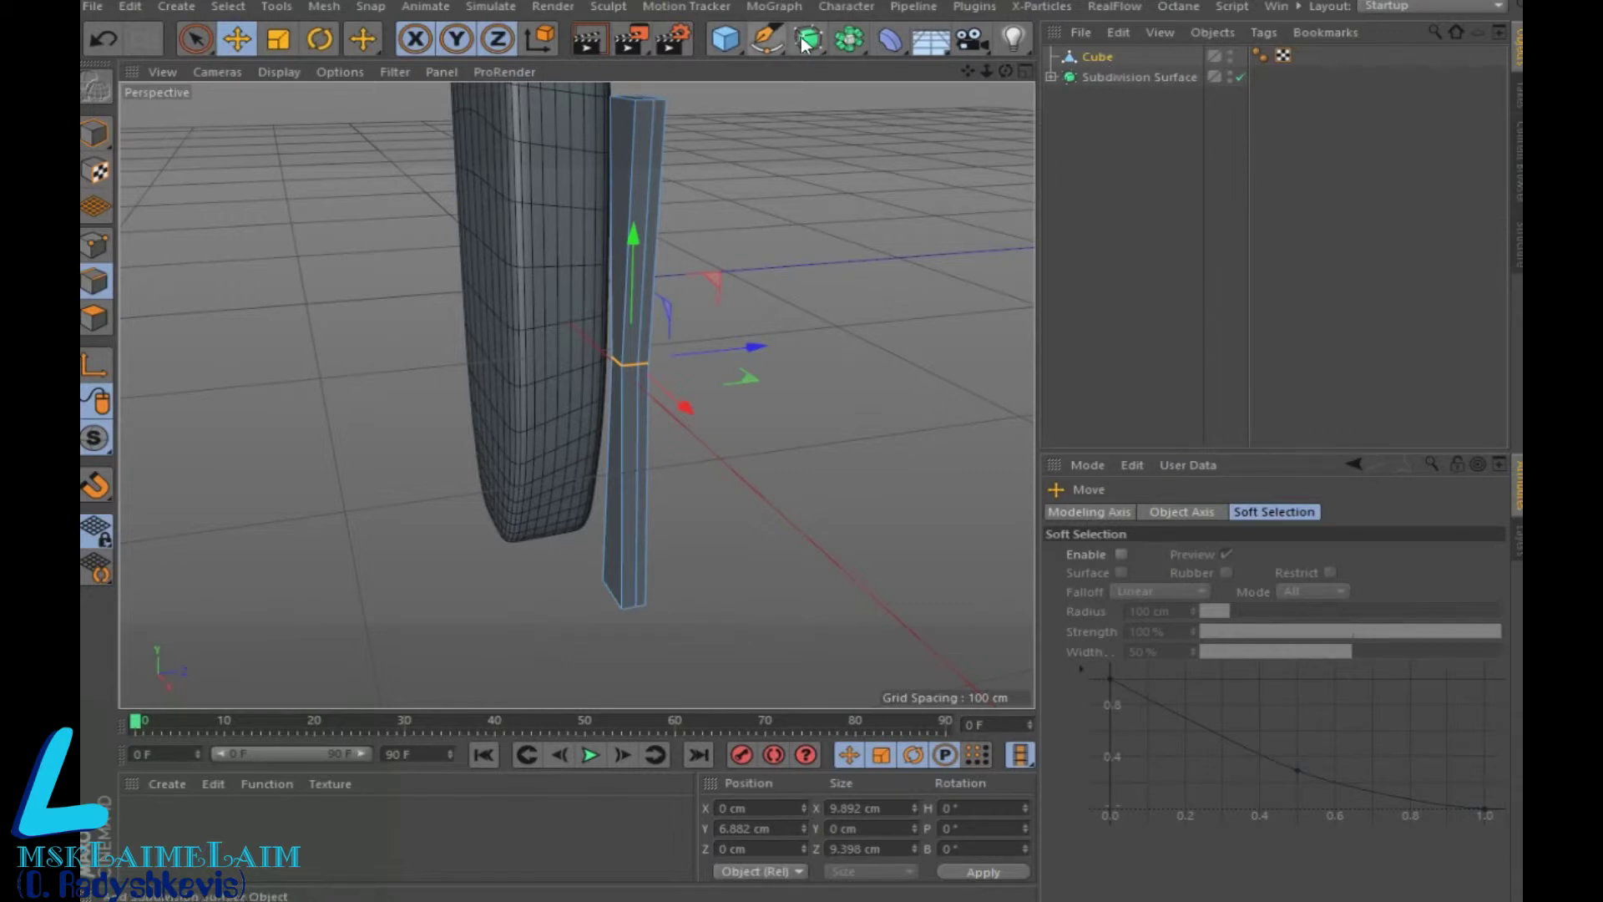
Nest the stick Cube in a new Subdivision Surface and scale its selected loop to about 3 cm on X
{"action": "left_click_drag", "start_coordinate": [804, 42], "coordinate": [885, 52]}
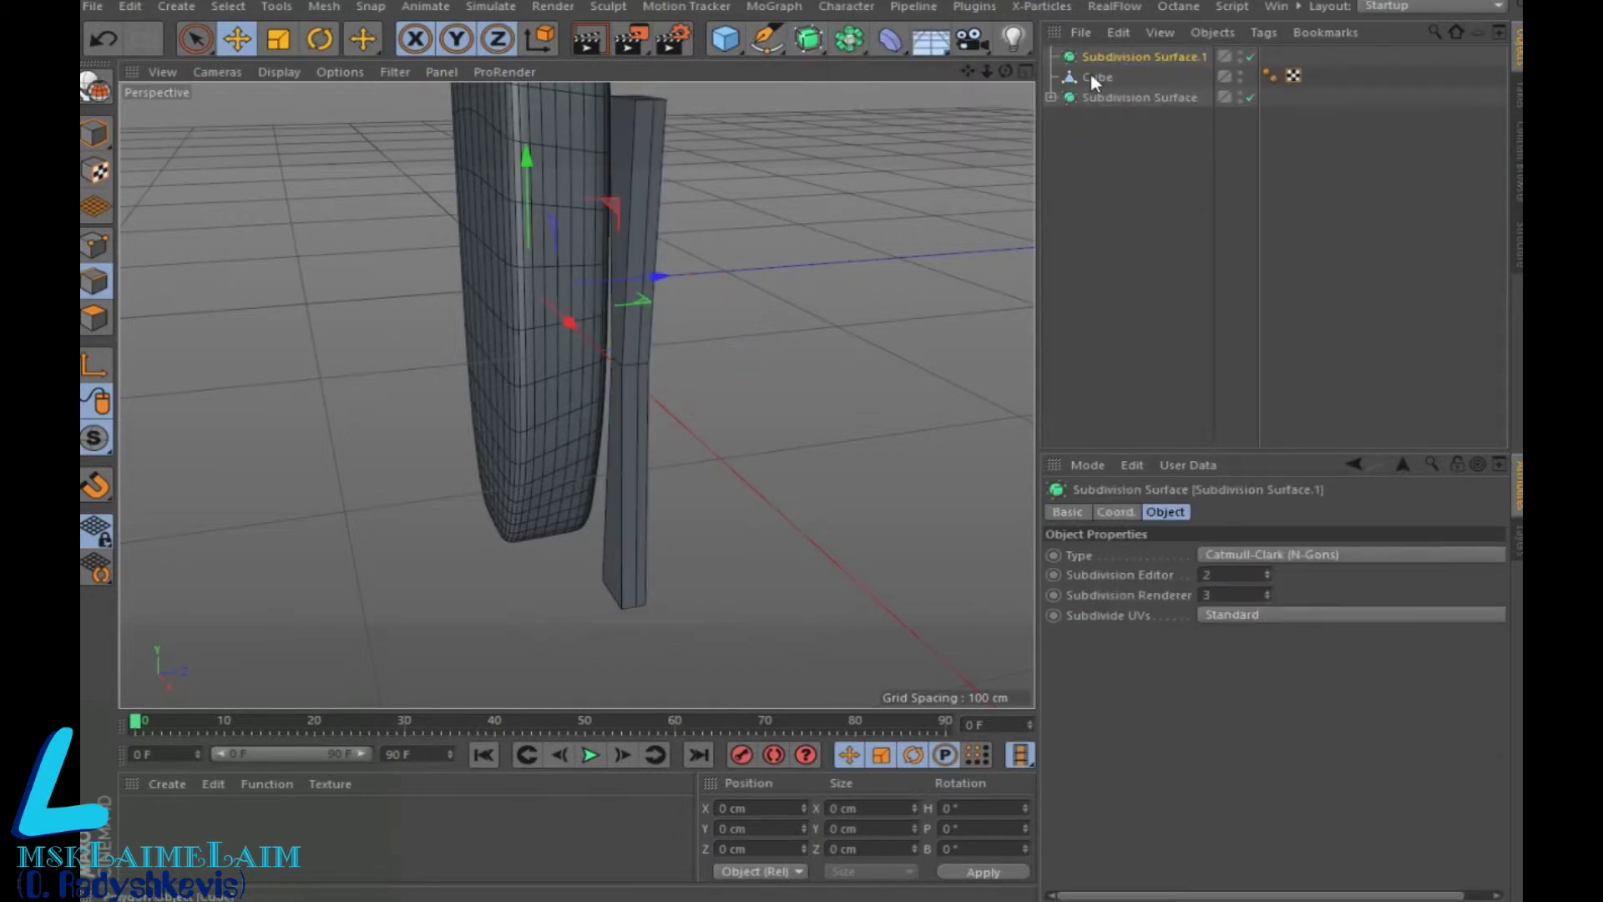
{"action": "left_click_drag", "start_coordinate": [1091, 77], "coordinate": [1102, 53]}
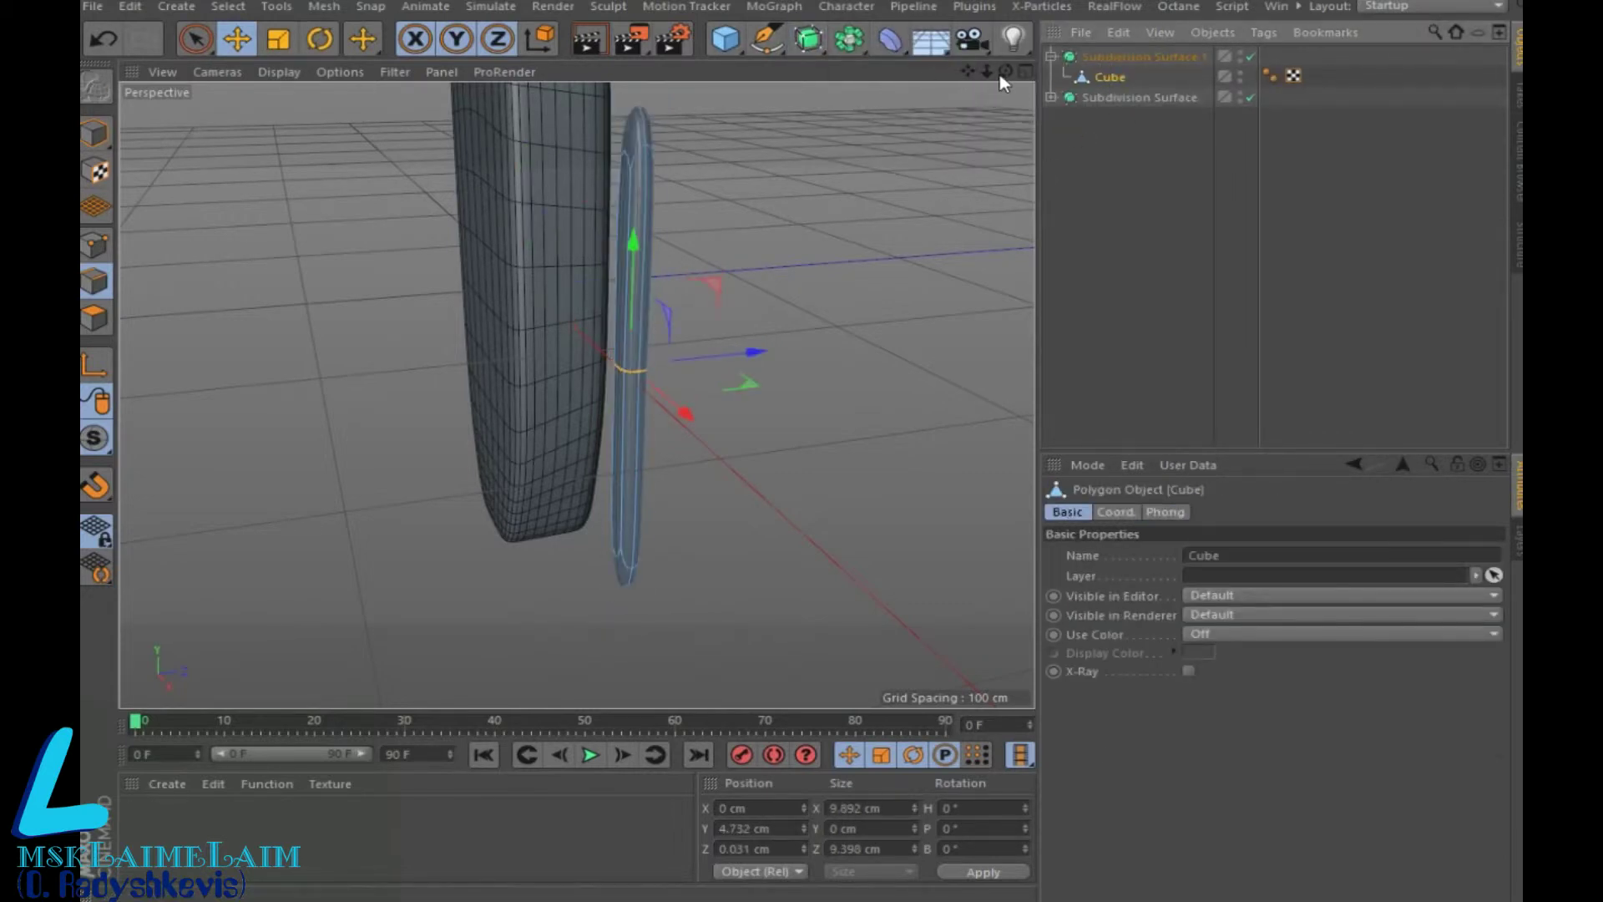
{"action": "left_click_drag", "start_coordinate": [573, 387], "coordinate": [573, 387], "text": "alt"}
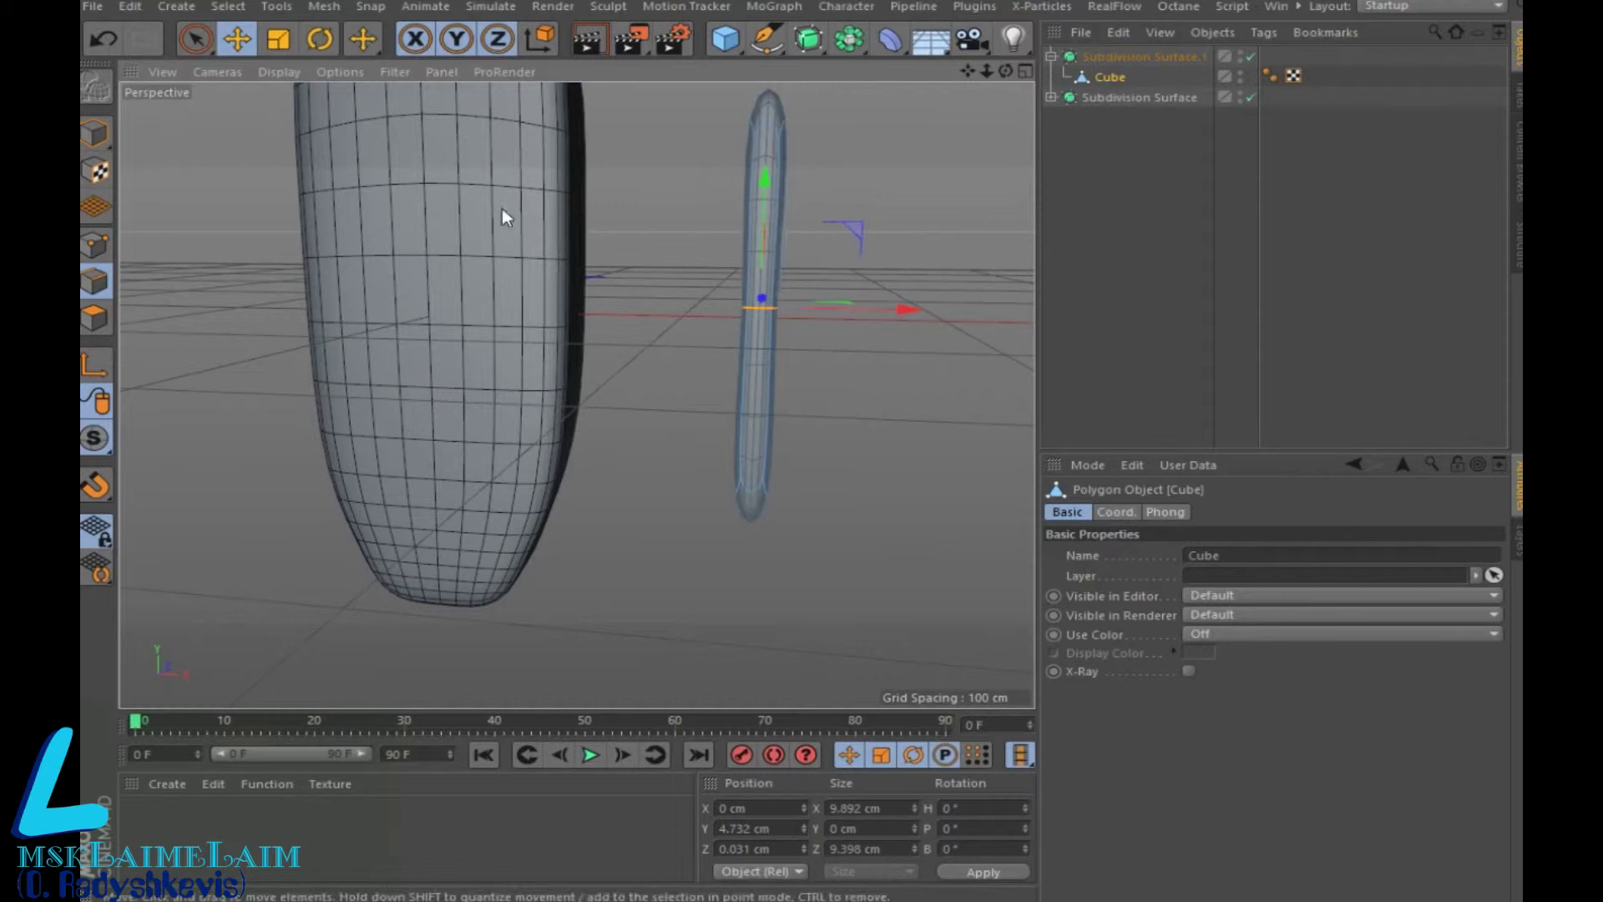
{"action": "left_click", "coordinate": [278, 41]}
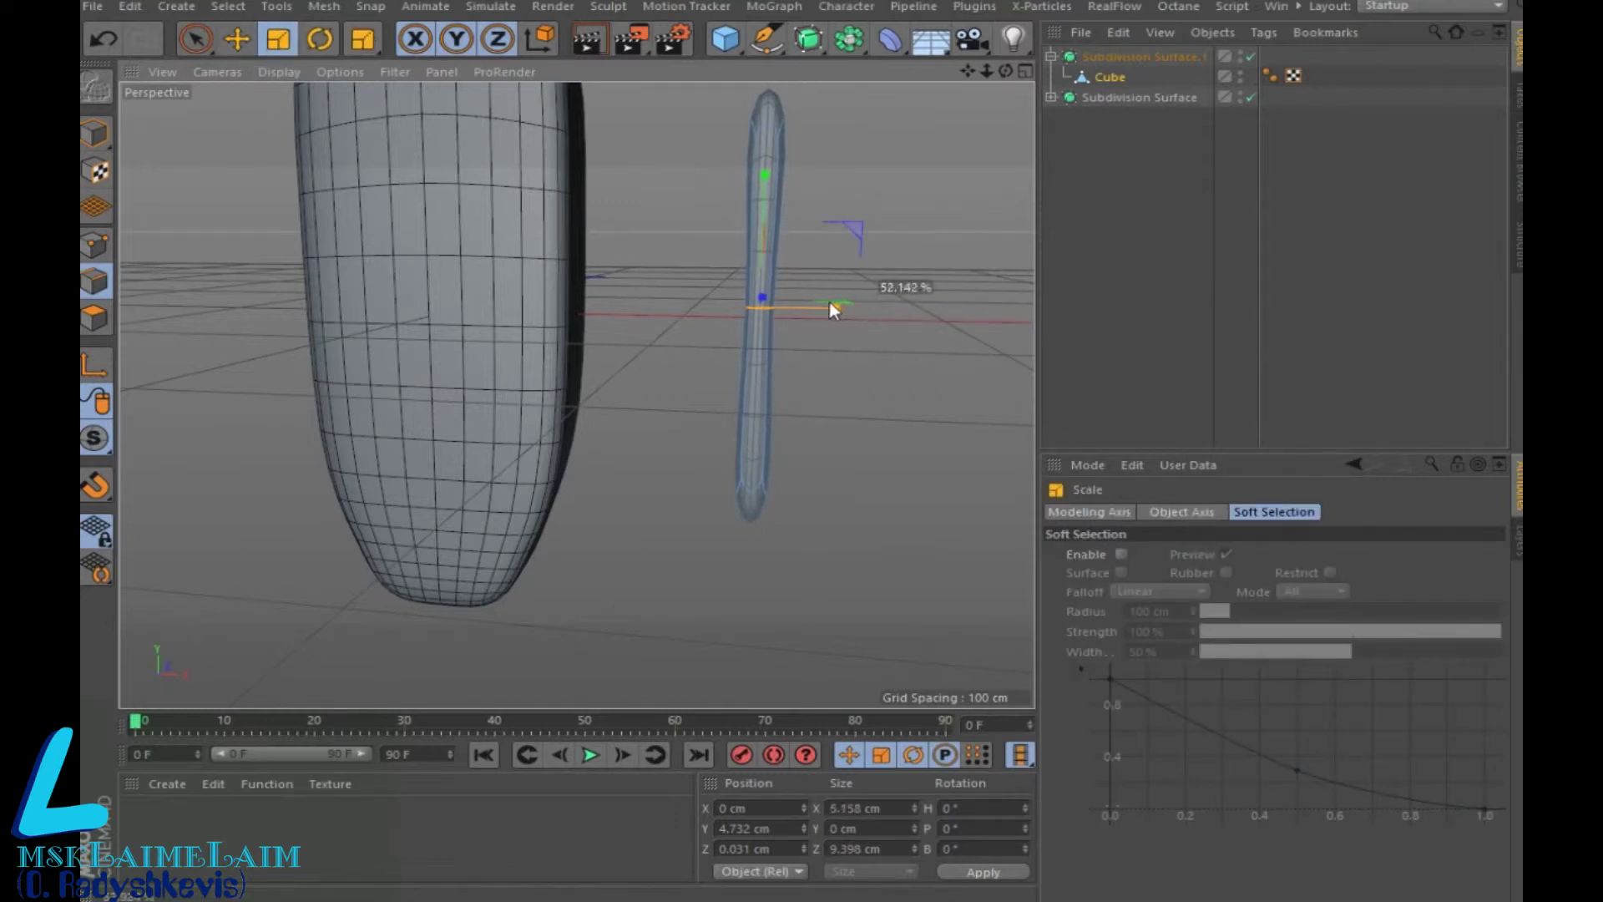
{"action": "left_click_drag", "start_coordinate": [884, 311], "coordinate": [804, 311]}
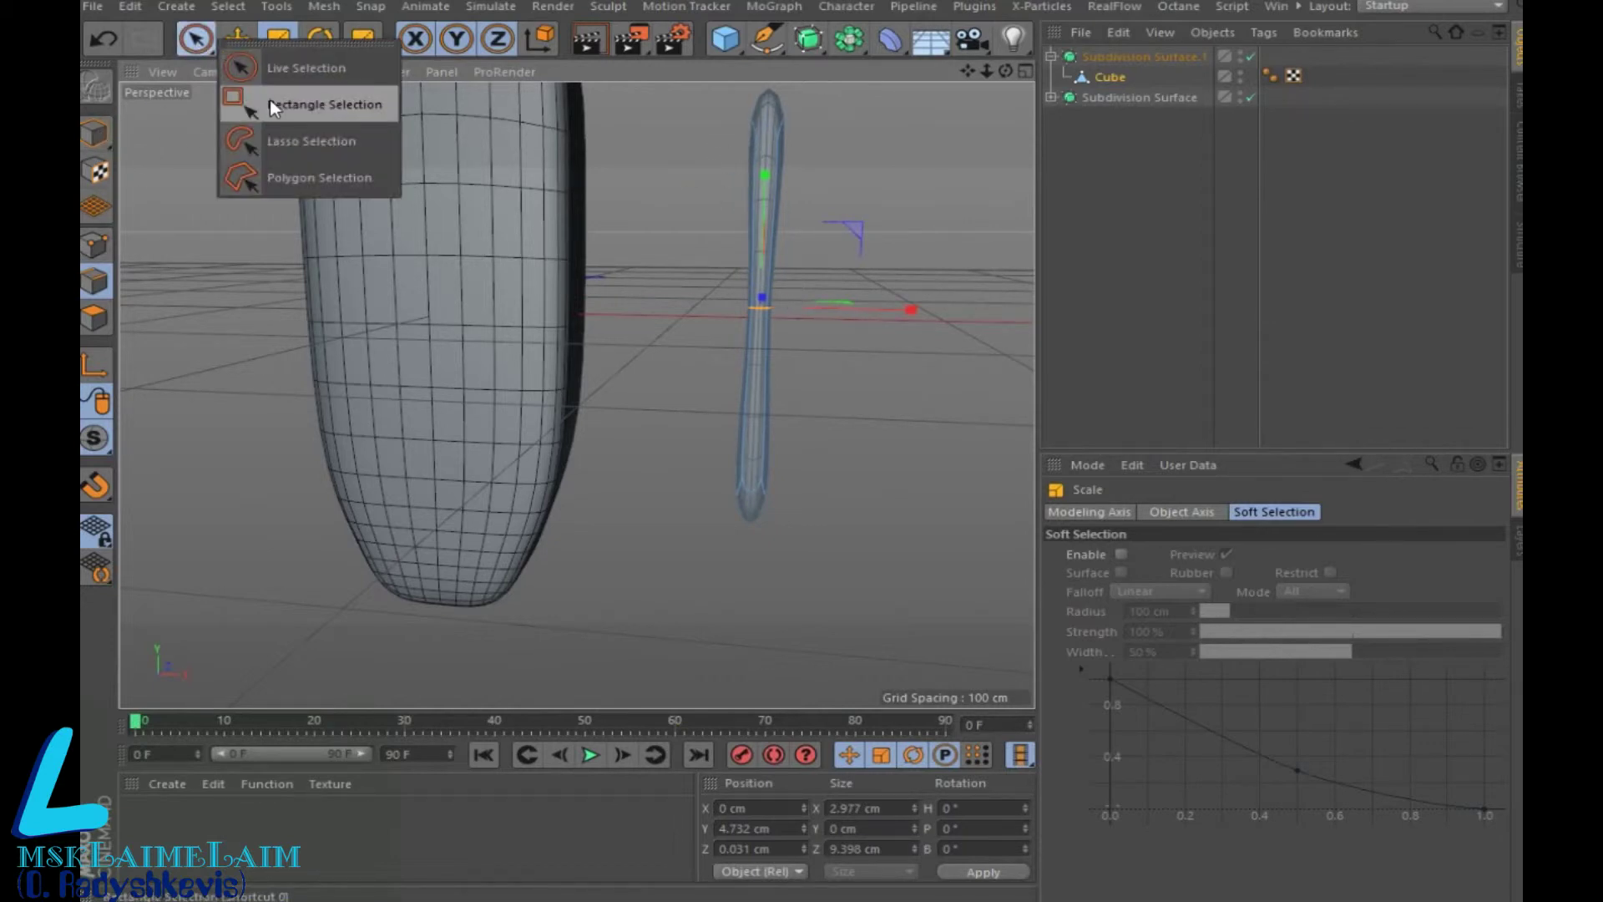
In the Front view, select the stick's top and bottom loops and scale them to about 46 cm on X
{"action": "left_click_drag", "start_coordinate": [191, 52], "coordinate": [276, 104]}
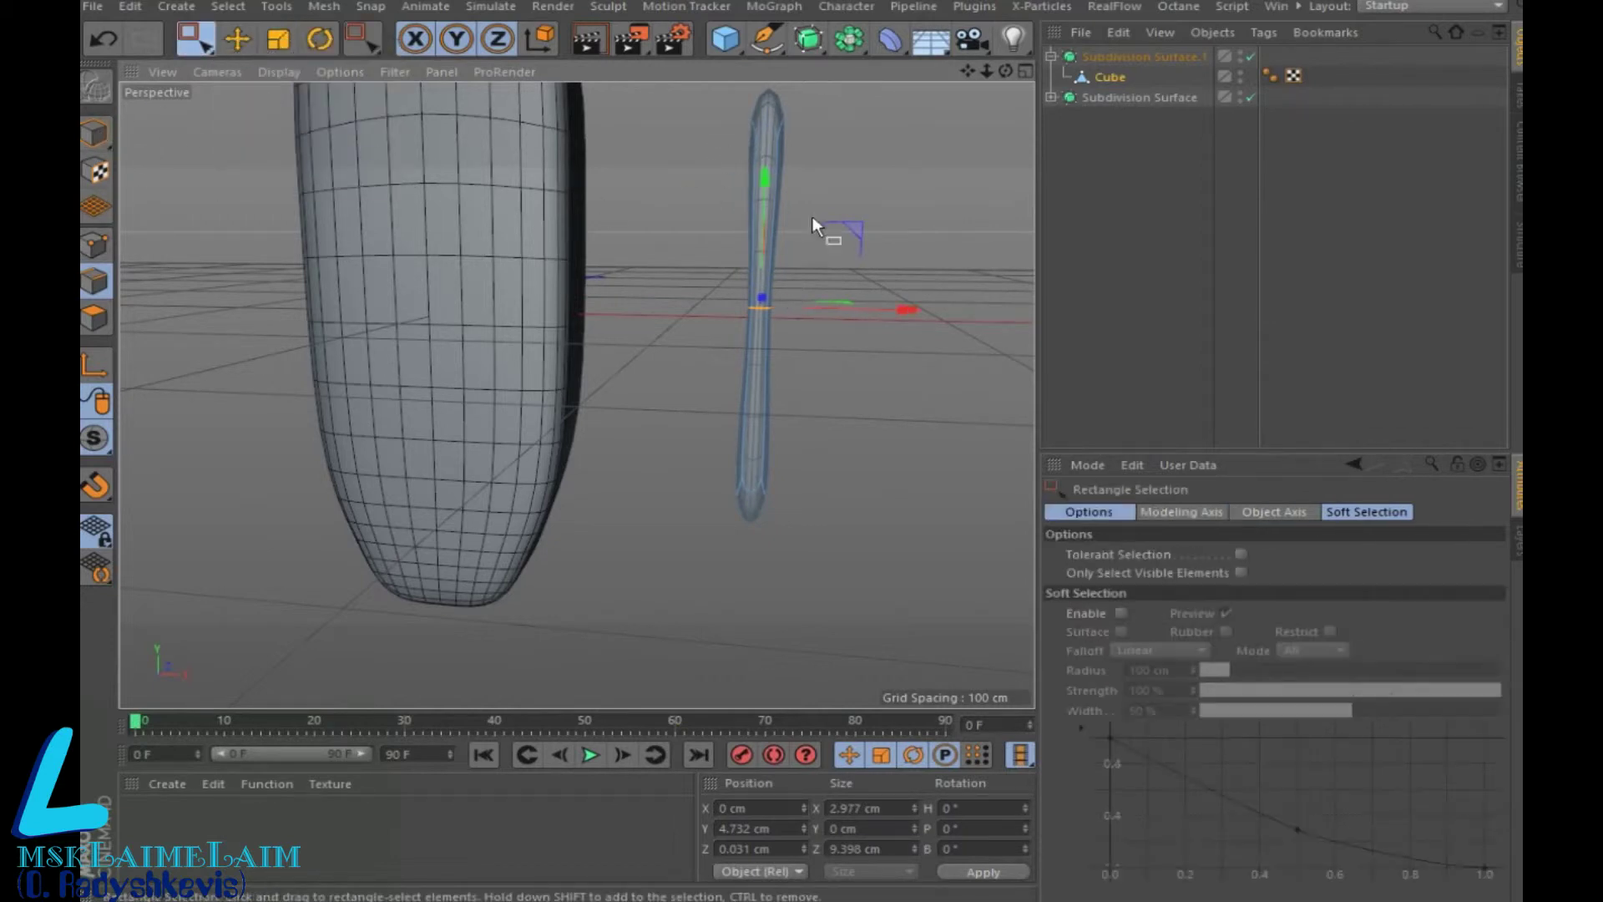
{"action": "left_click", "coordinate": [1025, 71]}
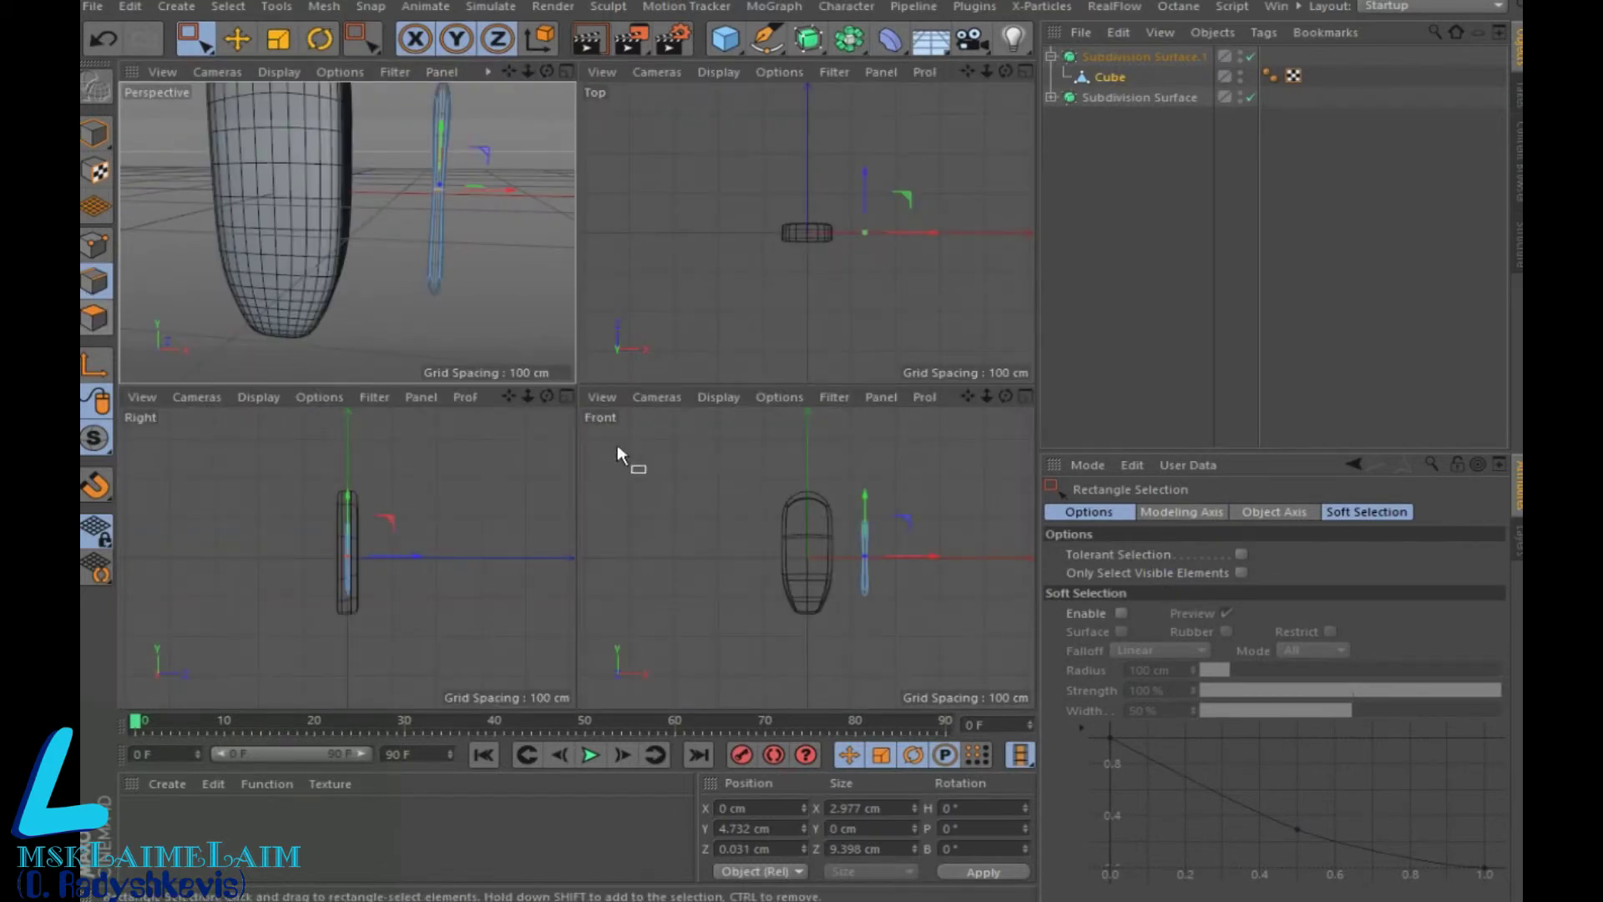
{"action": "middle_click", "coordinate": [991, 413]}
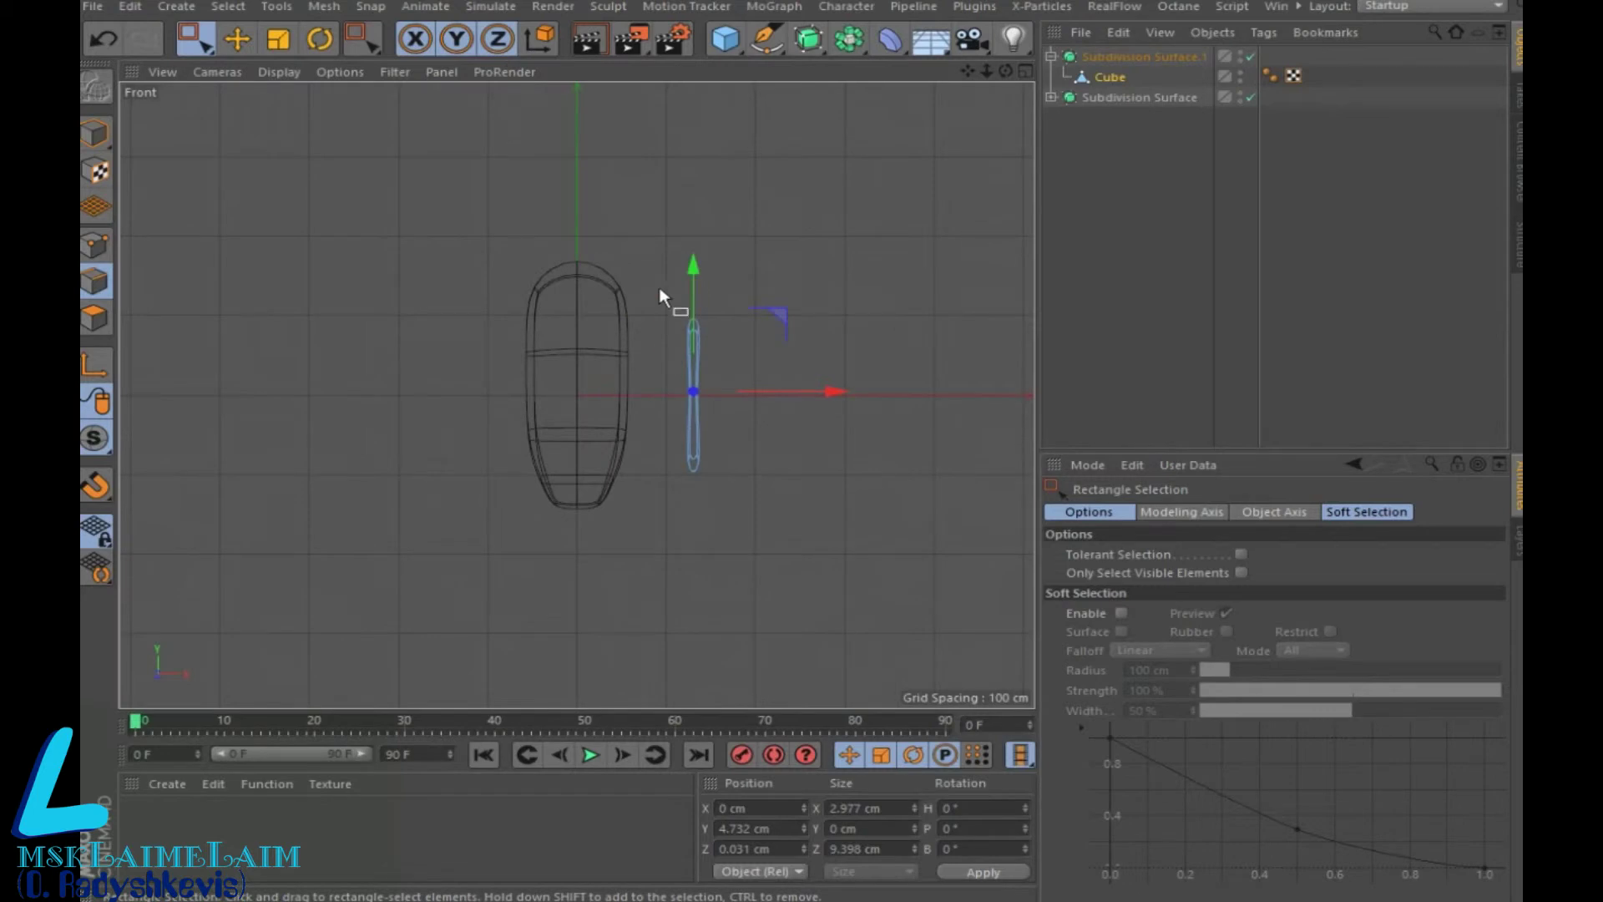
{"action": "left_click_drag", "start_coordinate": [656, 272], "coordinate": [750, 372]}
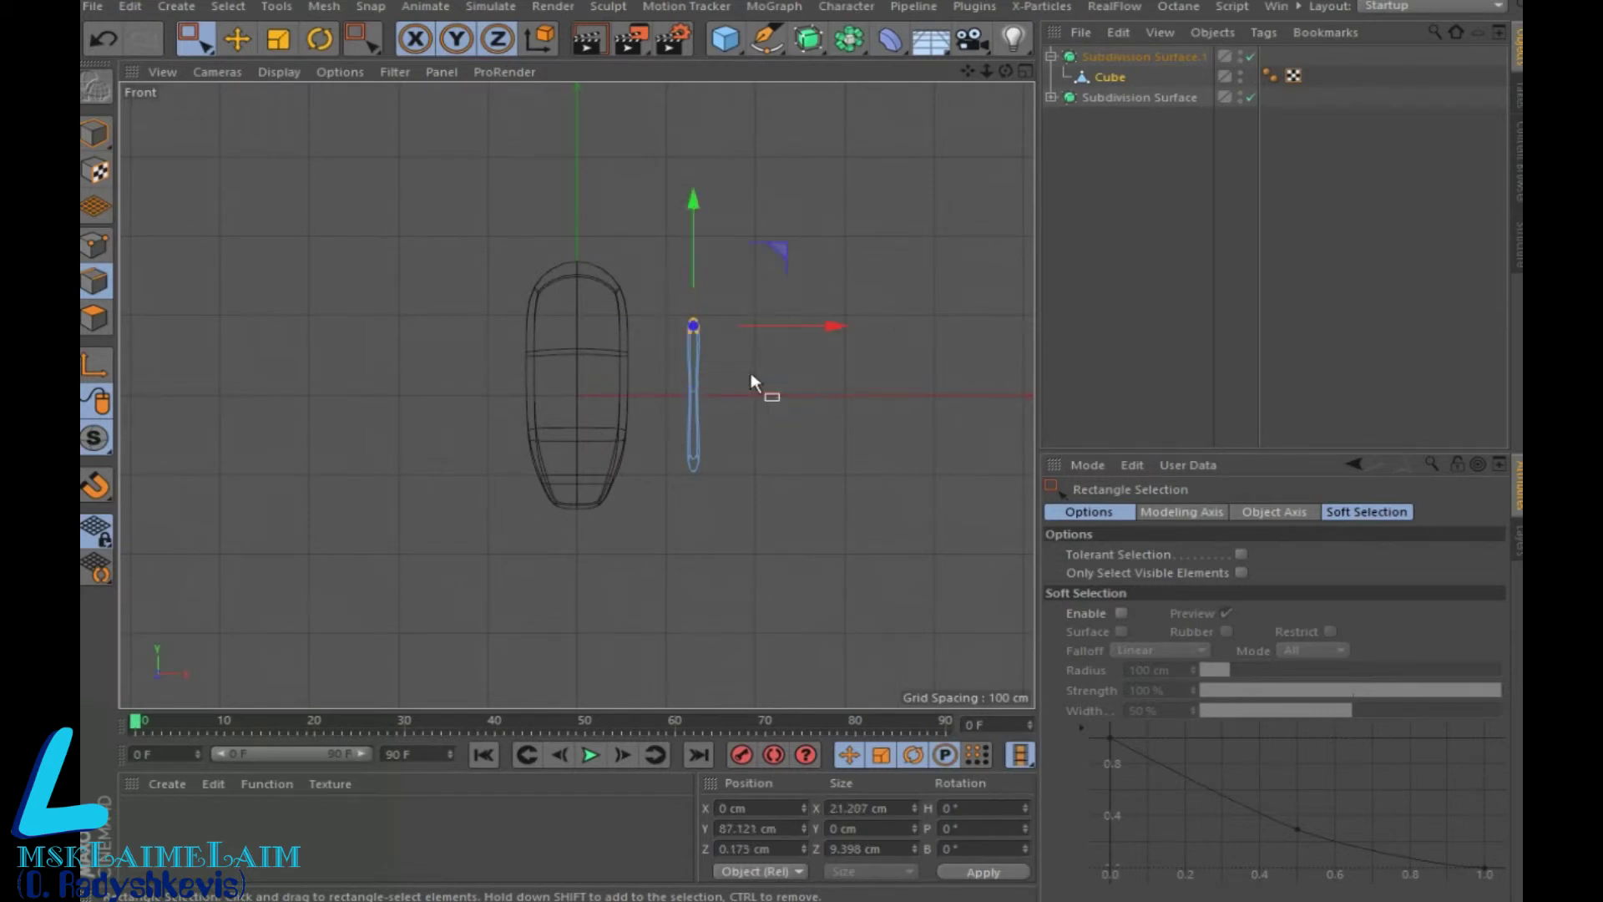
{"action": "left_click_drag", "start_coordinate": [667, 422], "coordinate": [770, 521], "text": "shift"}
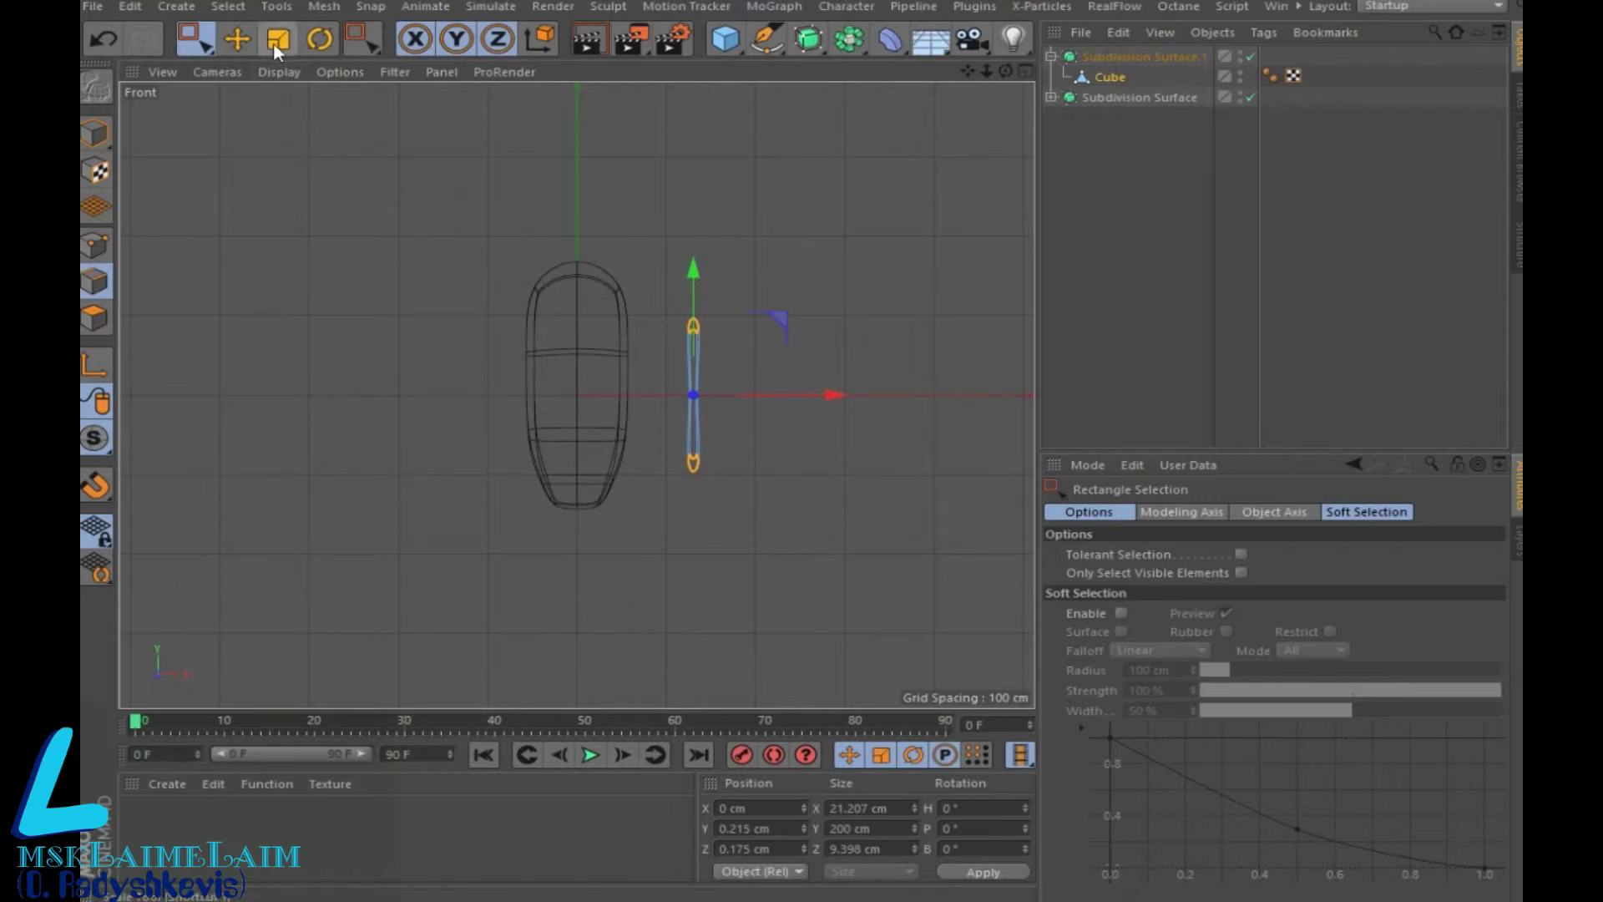
{"action": "key", "text": "t"}
{"action": "left_click_drag", "start_coordinate": [833, 405], "coordinate": [1007, 406]}
{"action": "middle_click", "coordinate": [884, 357]}
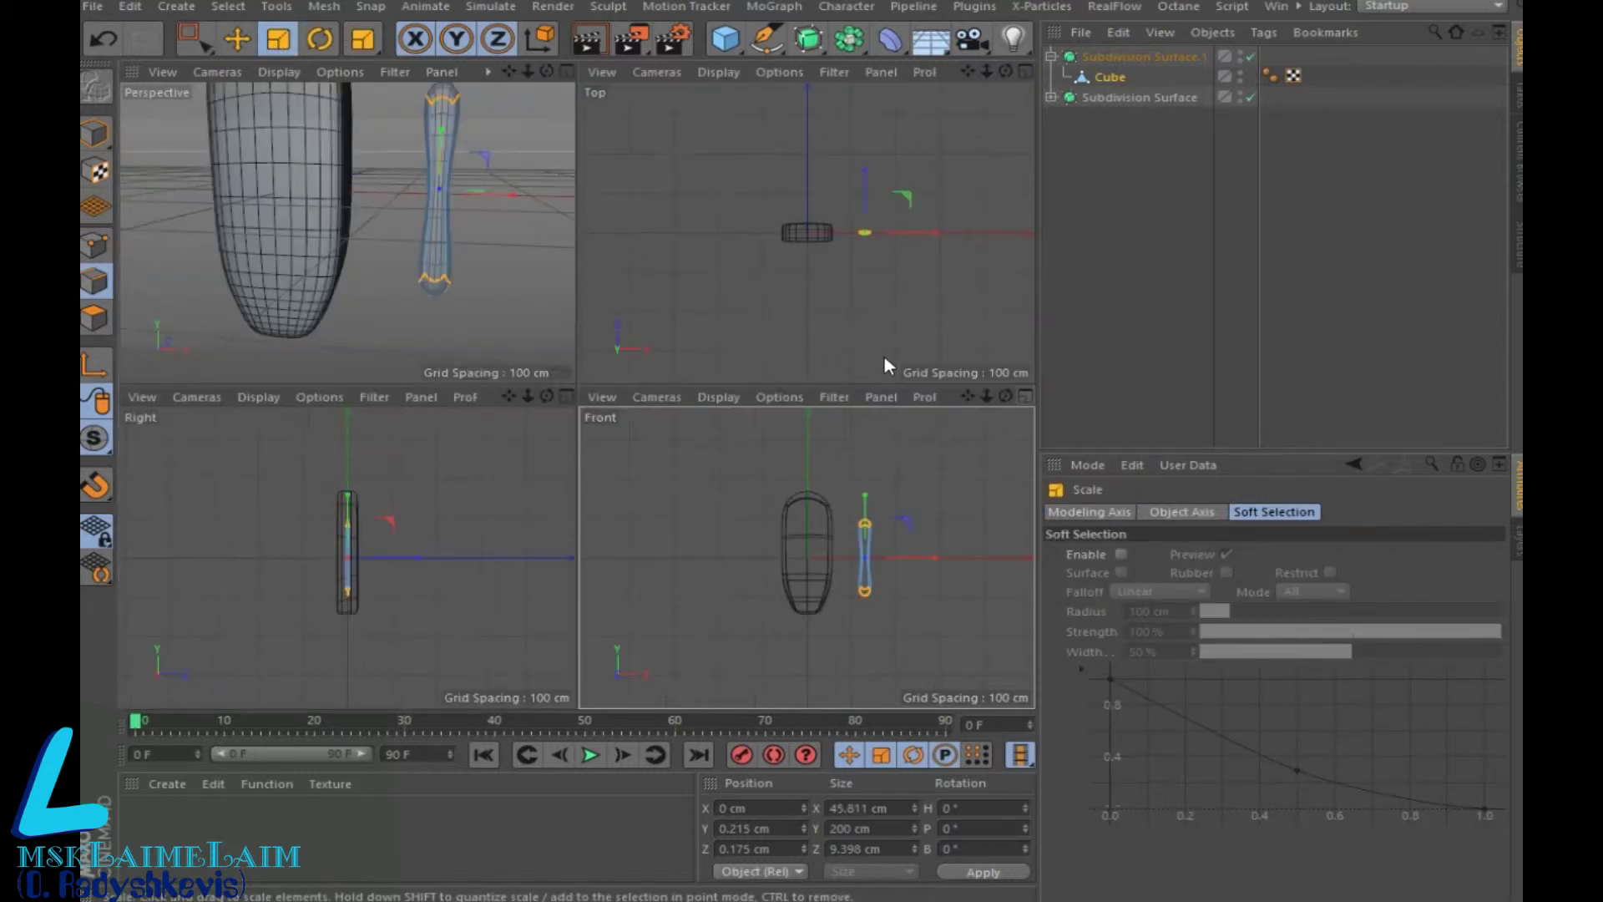
{"action": "middle_click", "coordinate": [568, 102]}
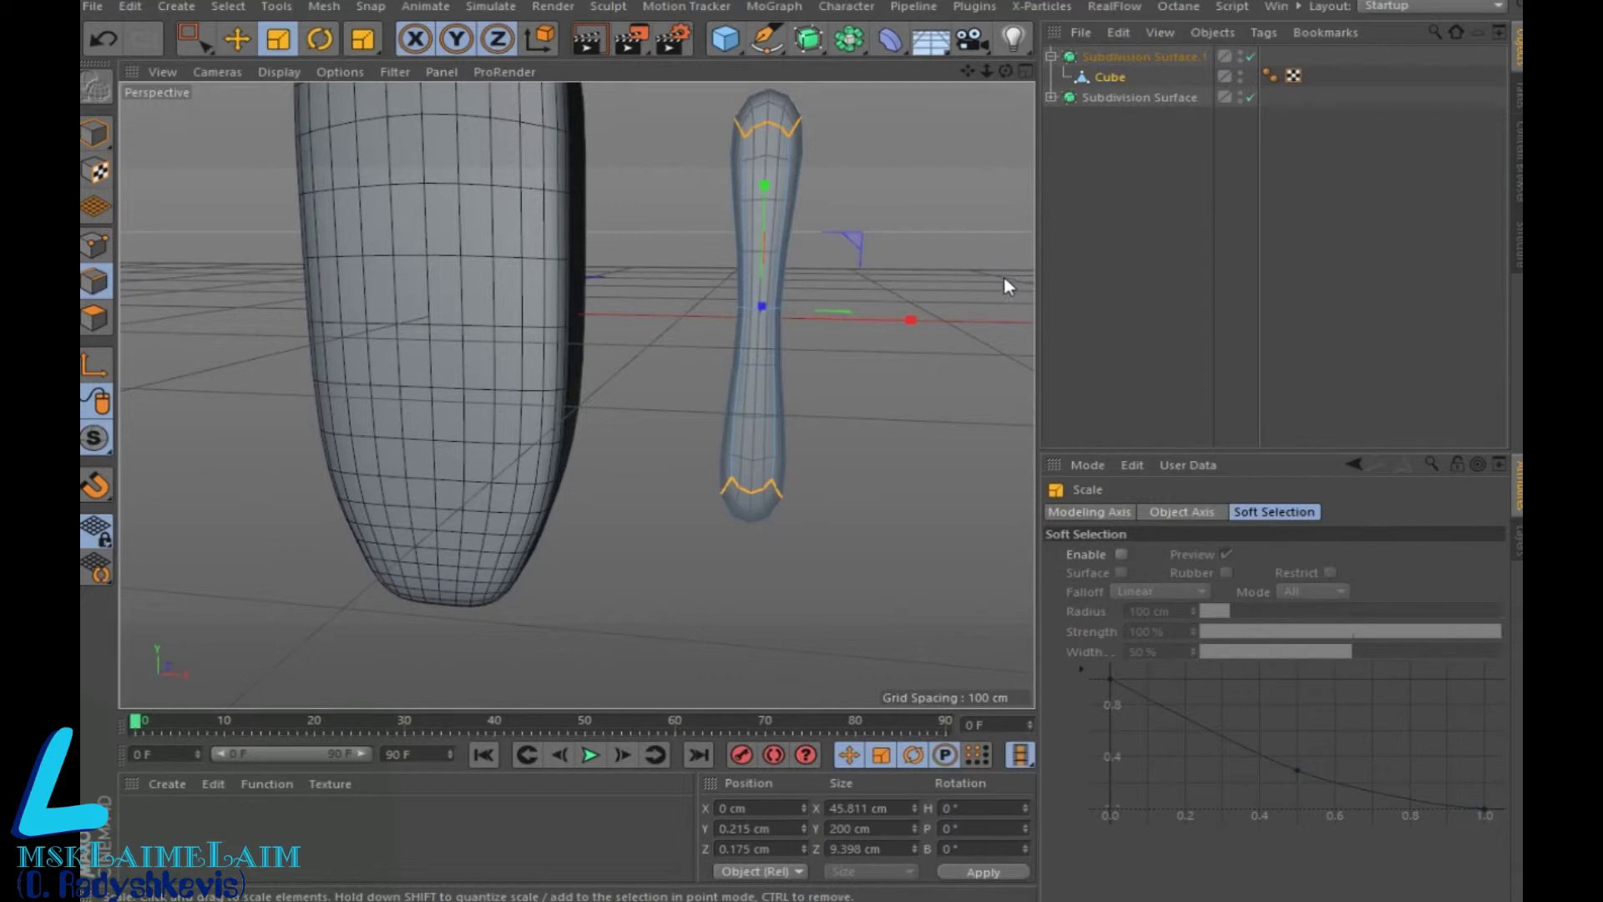
{"action": "left_click", "coordinate": [95, 134]}
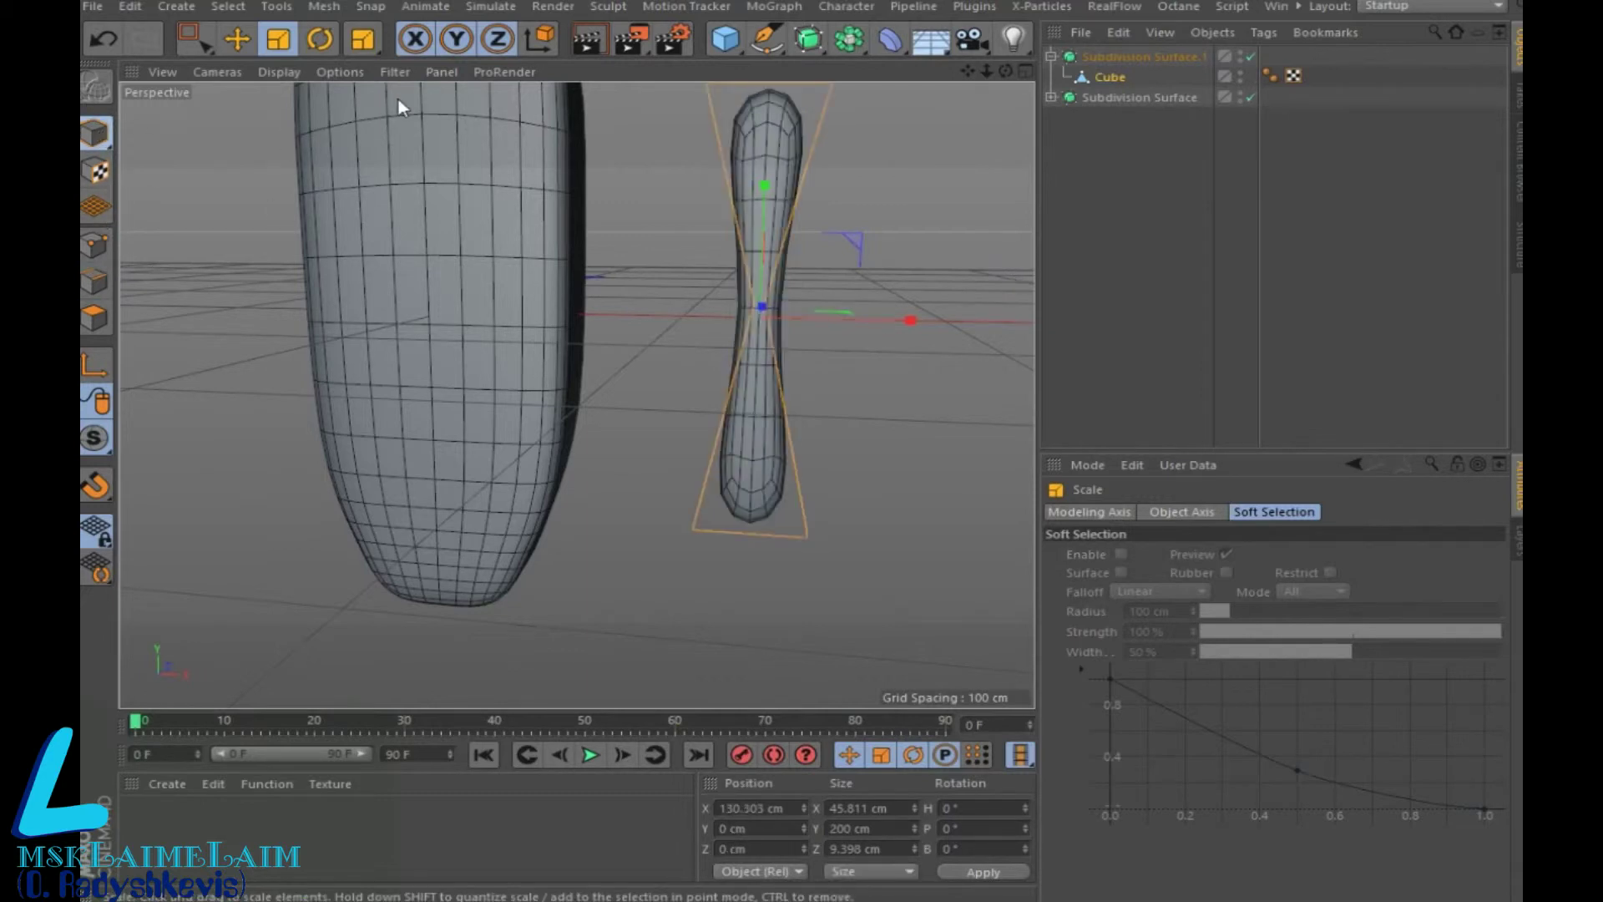
In the Front view, move the stick down and raise the popsicle body higher
{"action": "left_click", "coordinate": [238, 39]}
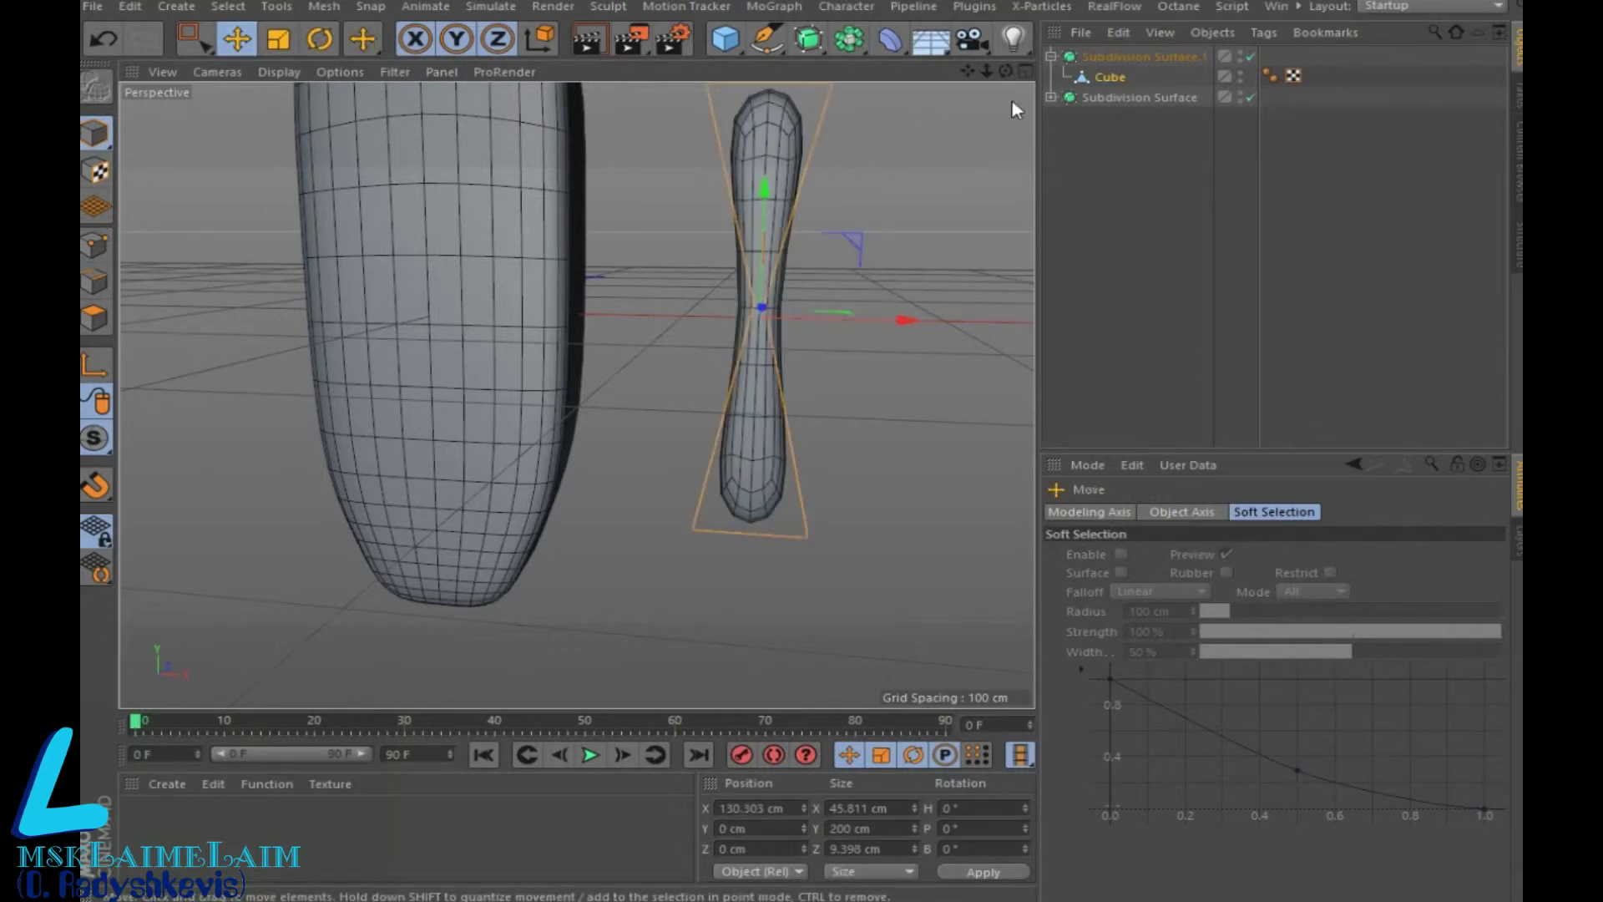
{"action": "left_click", "coordinate": [1026, 71]}
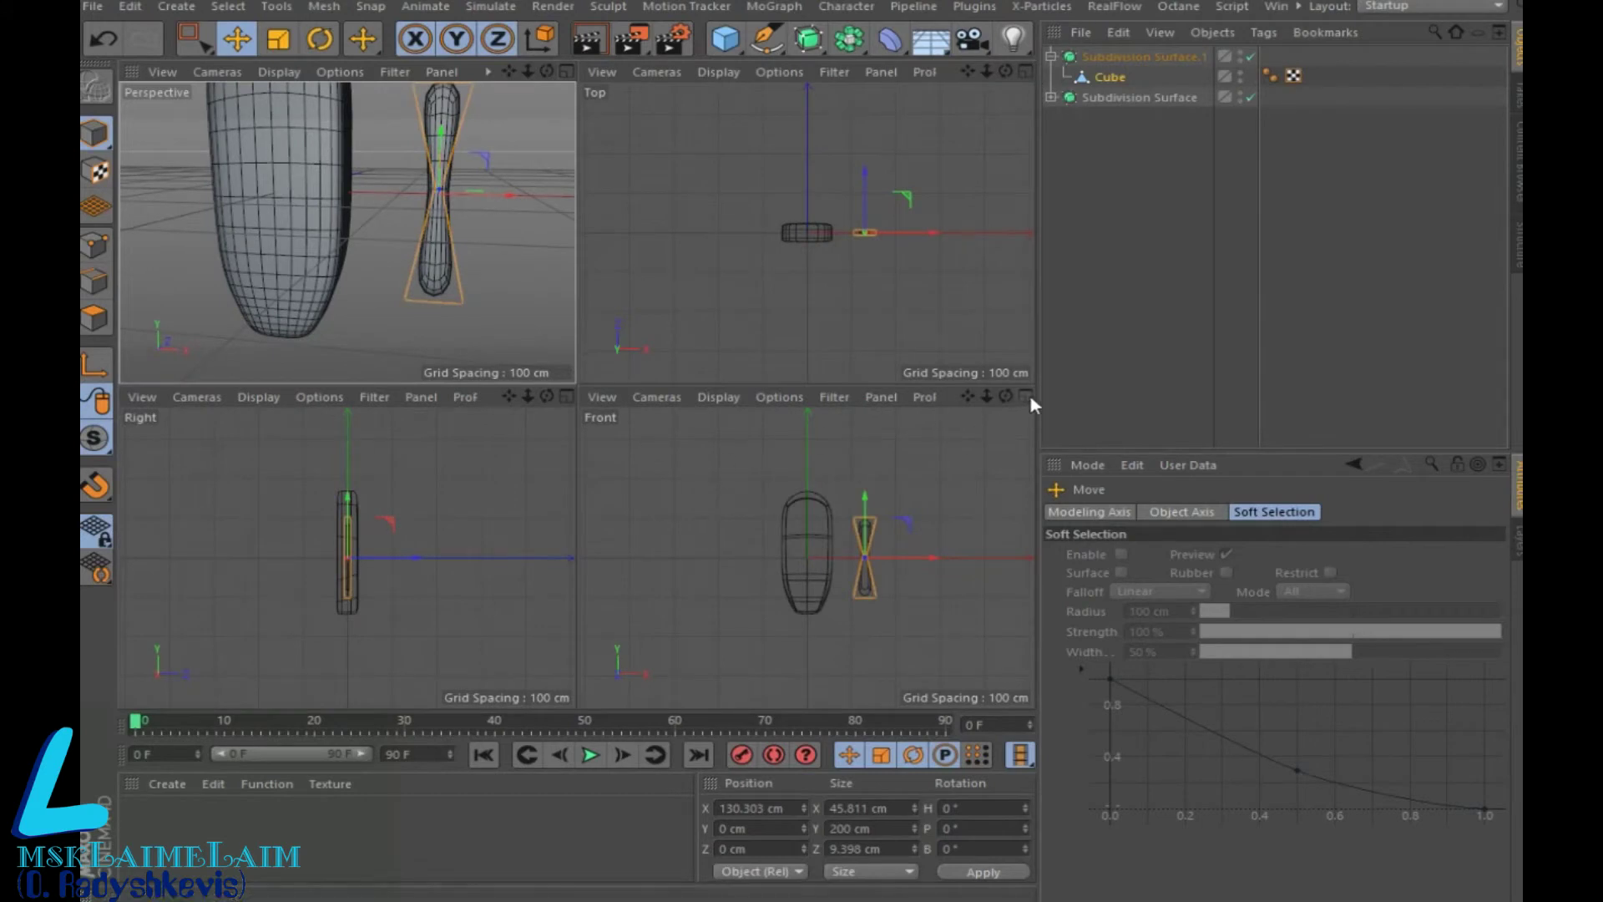
{"action": "left_click", "coordinate": [1026, 396]}
{"action": "left_click_drag", "start_coordinate": [681, 266], "coordinate": [697, 351]}
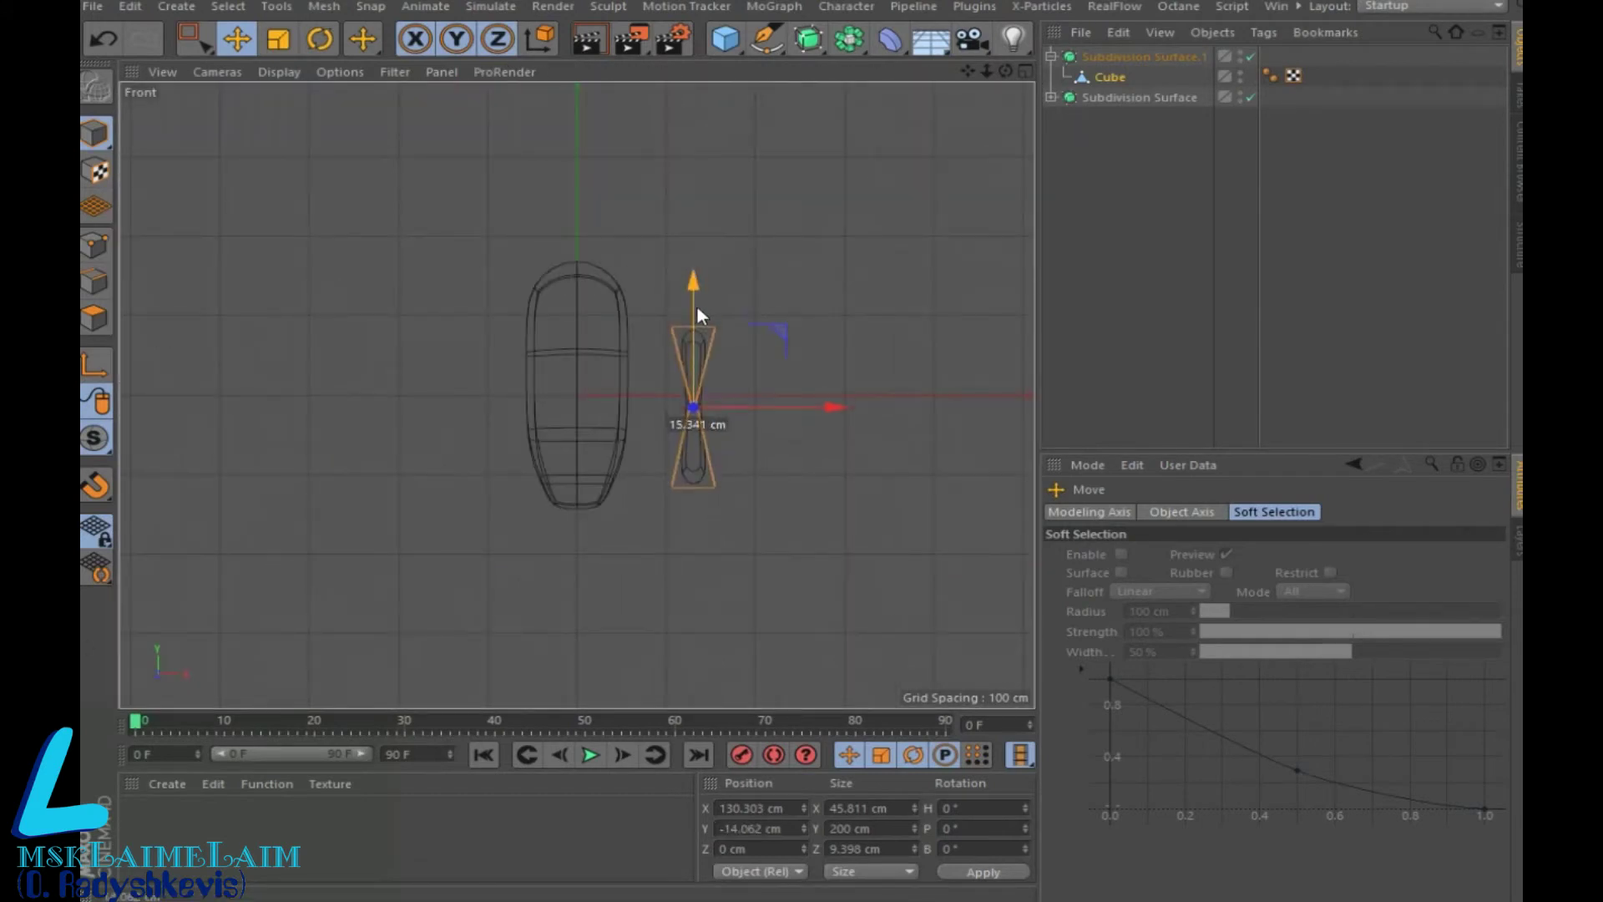
{"action": "left_click", "coordinate": [1094, 96]}
{"action": "left_click_drag", "start_coordinate": [577, 269], "coordinate": [578, 75]}
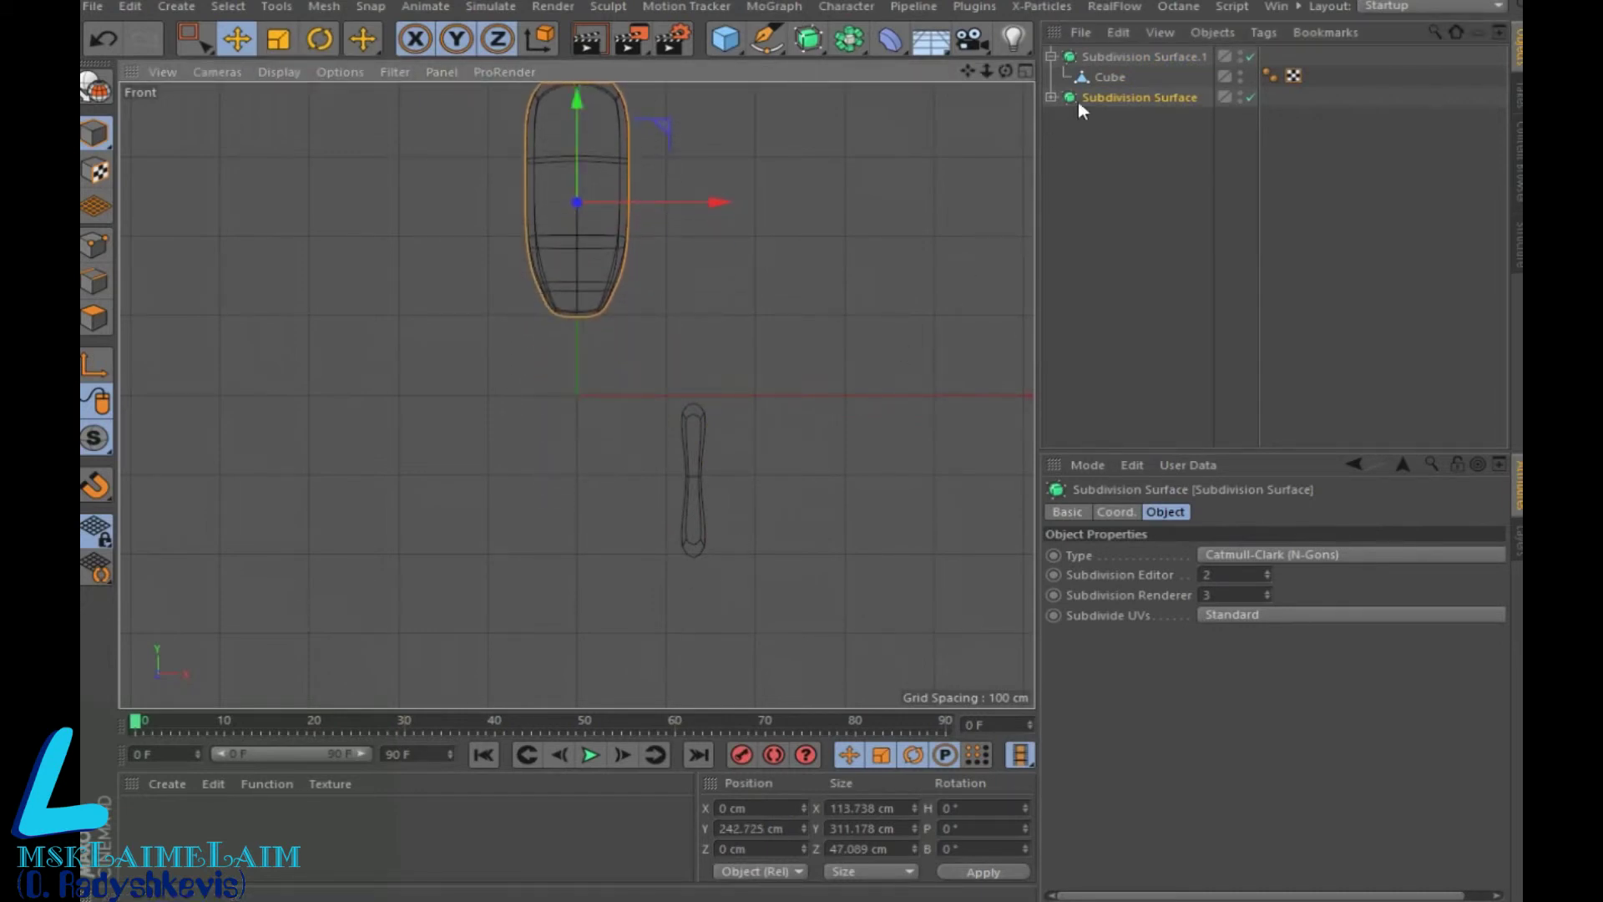
Move the stick left and up so its top tucks centred into the body's base
{"action": "left_click", "coordinate": [1146, 59]}
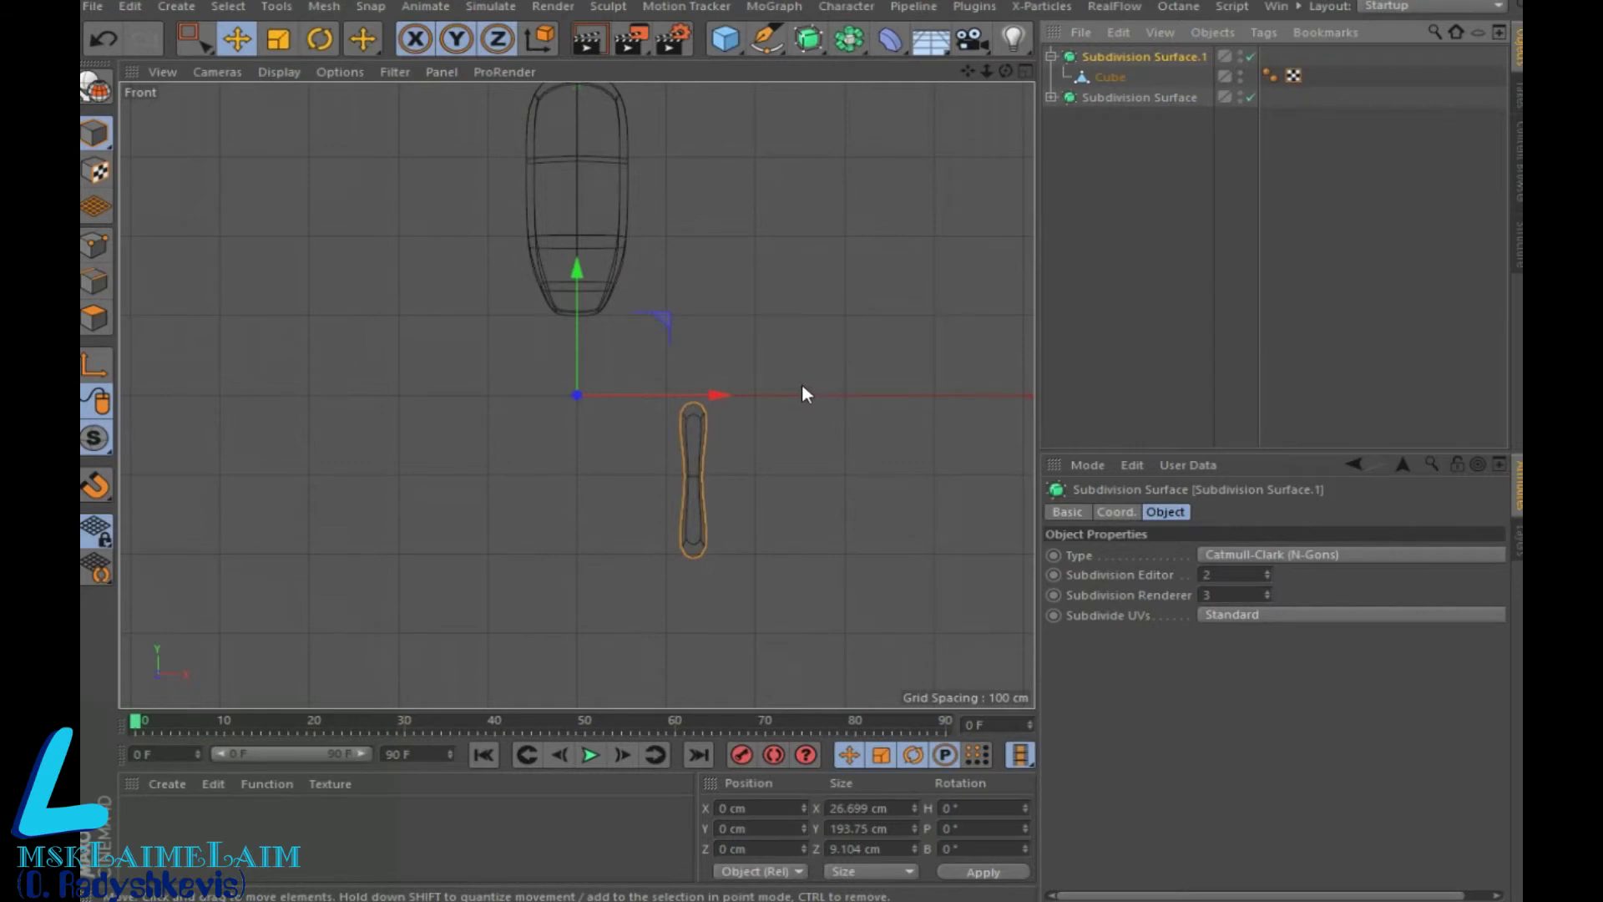
{"action": "left_click_drag", "start_coordinate": [737, 395], "coordinate": [603, 397]}
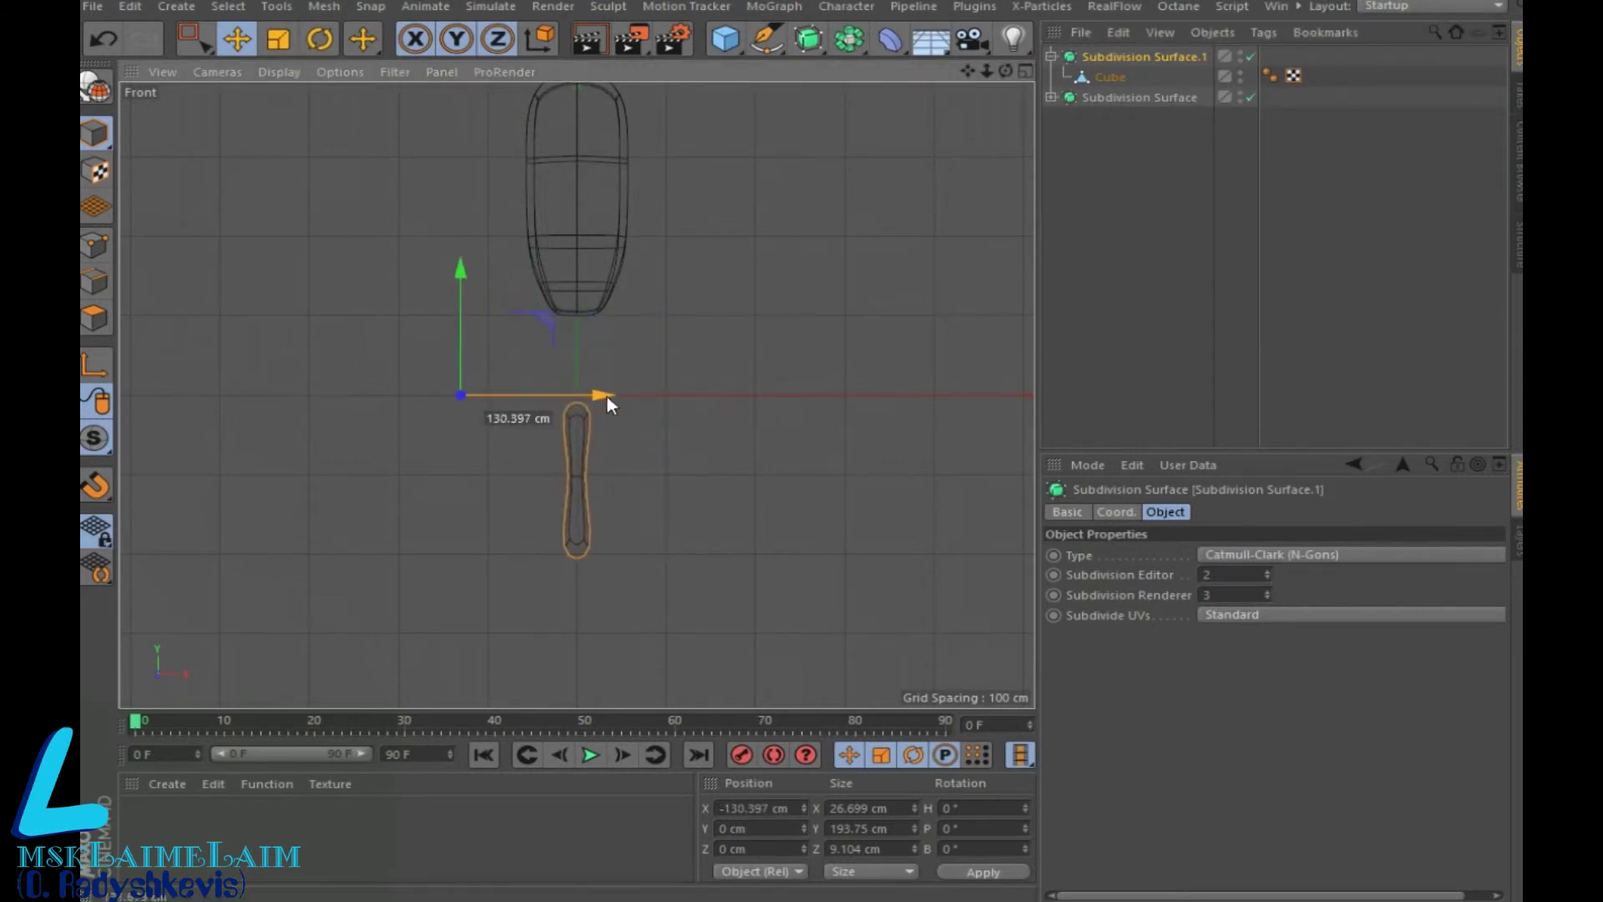
{"action": "mouse_move", "coordinate": [468, 329]}
{"action": "left_mouse_down"}
{"action": "mouse_move", "coordinate": [512, 199]}
{"action": "mouse_move", "coordinate": [519, 227]}
{"action": "left_mouse_up"}
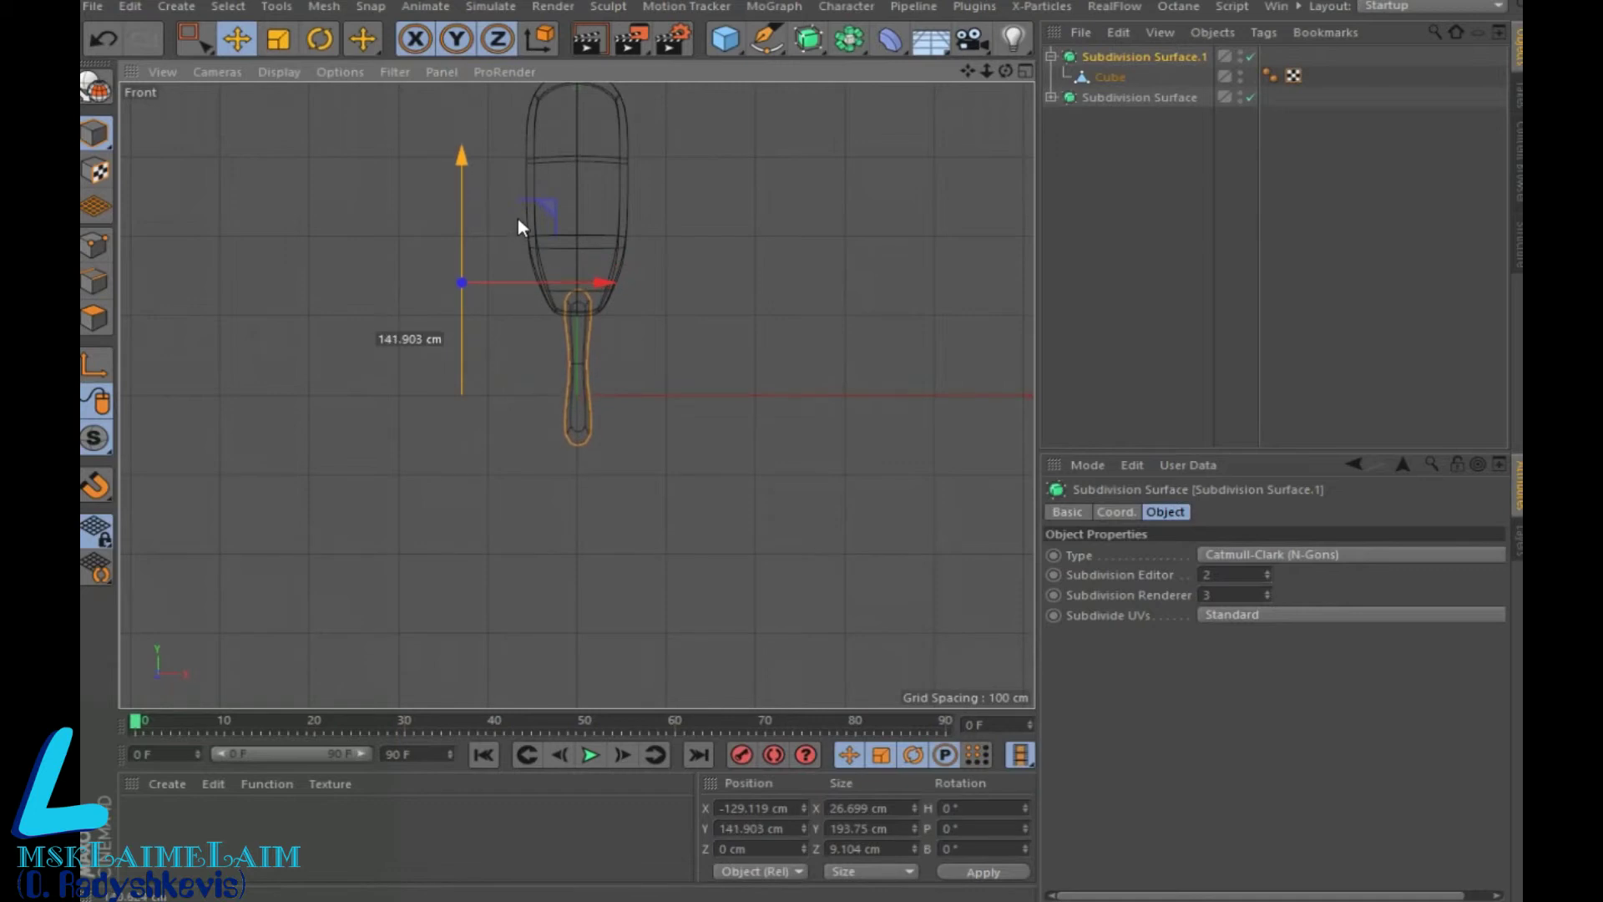
{"action": "left_click_drag", "start_coordinate": [520, 219], "coordinate": [520, 220]}
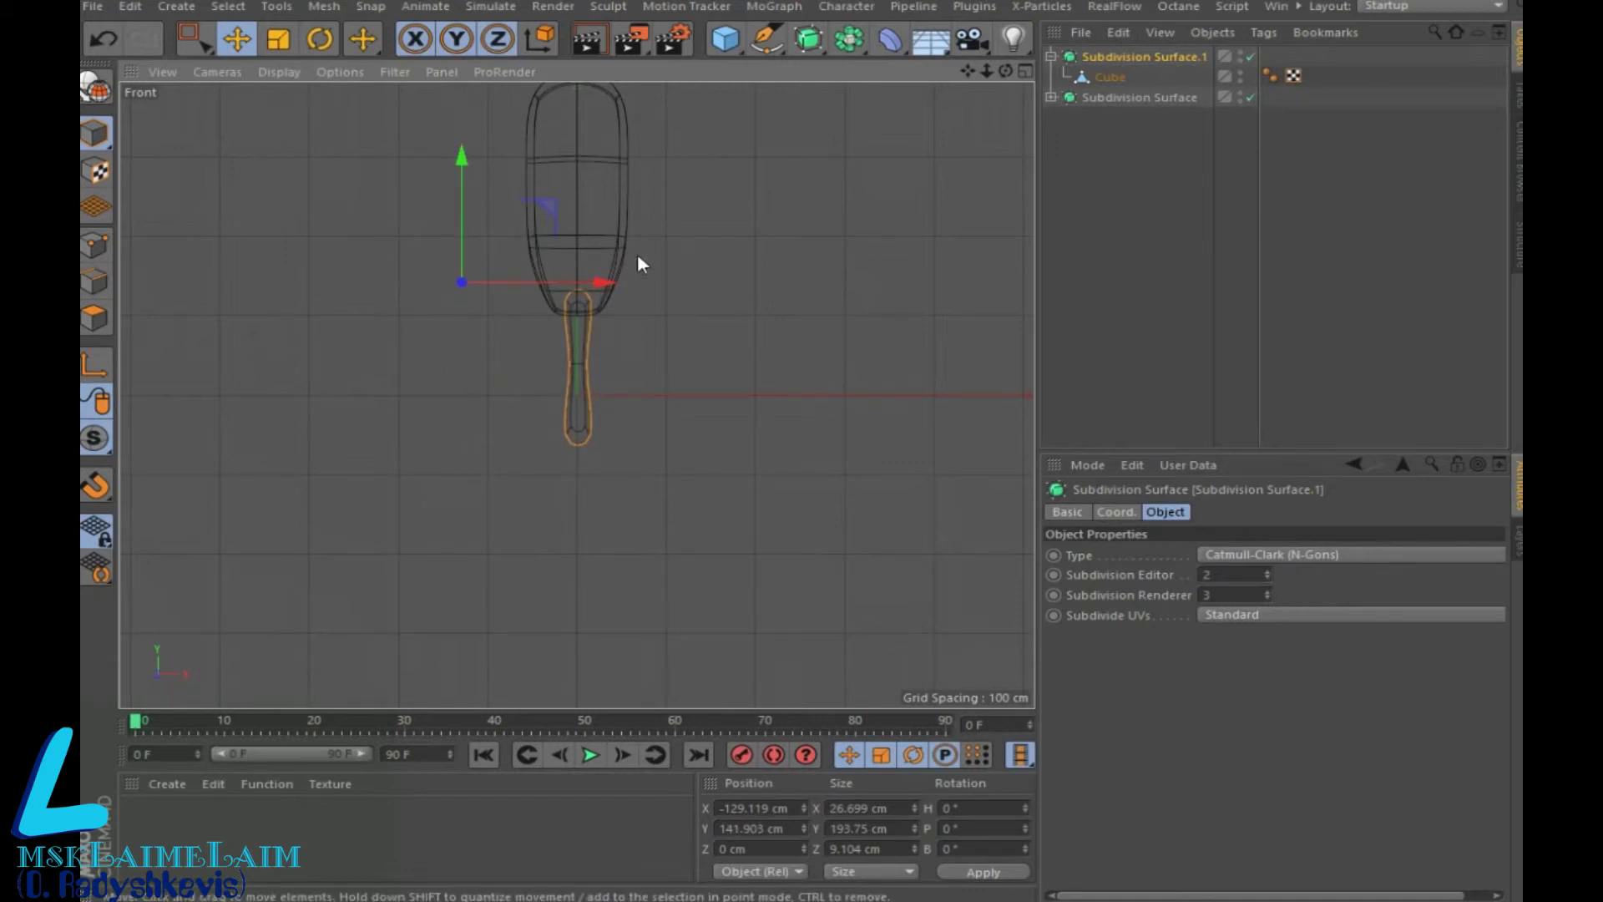
{"action": "left_click_drag", "start_coordinate": [601, 284], "coordinate": [598, 288]}
{"action": "left_click", "coordinate": [1022, 72]}
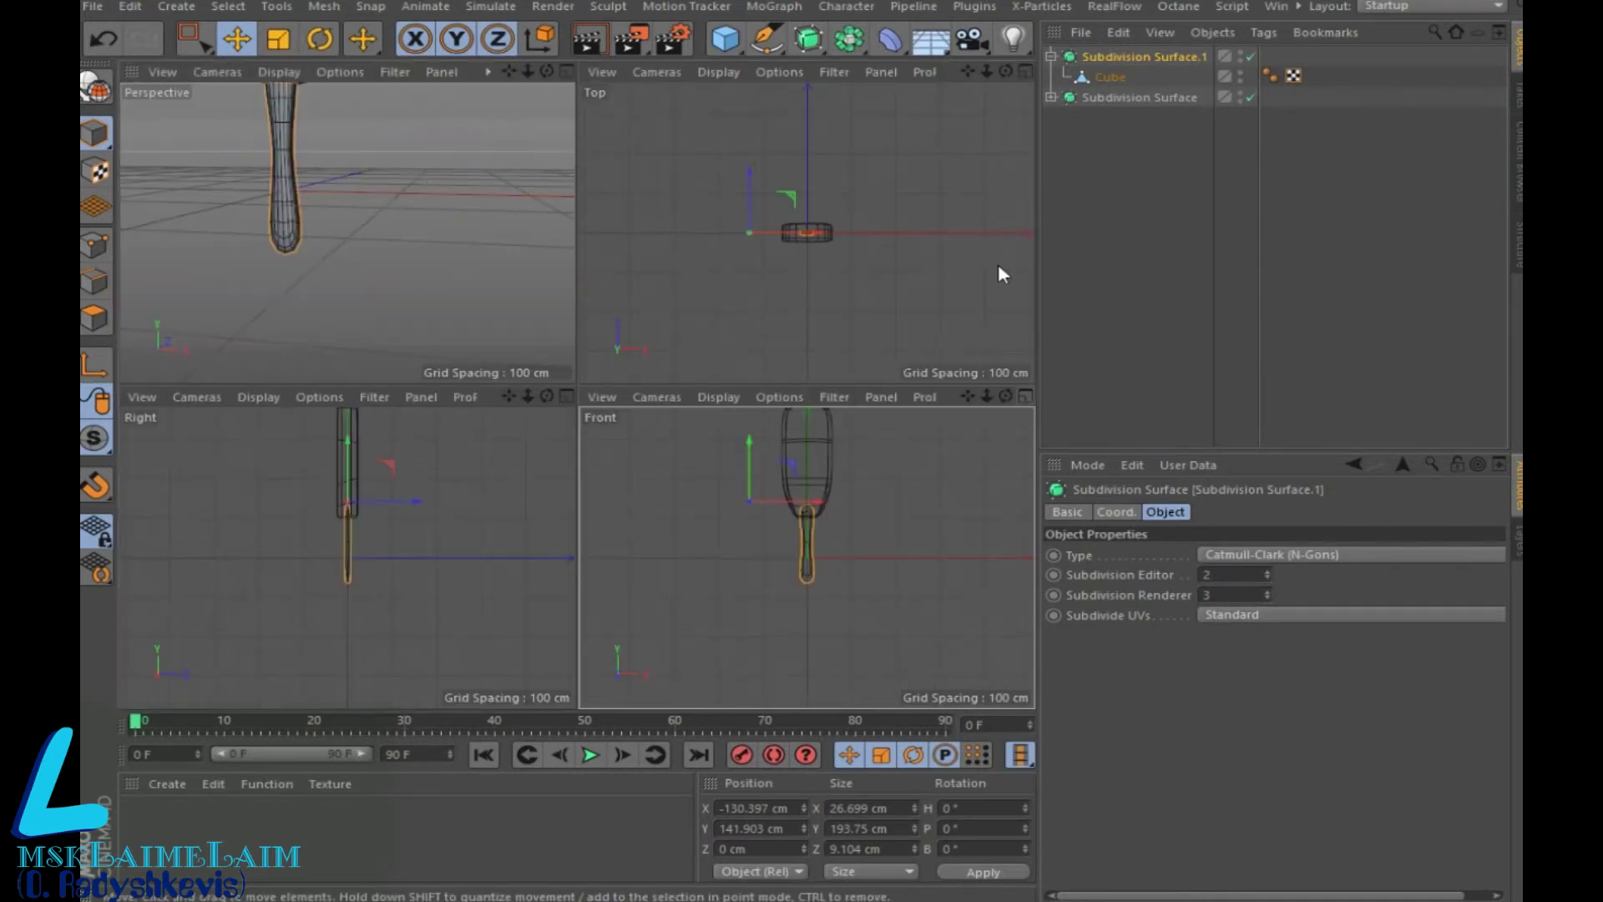
Frame the whole popsicle and switch the perspective viewport to Gouraud Shading
{"action": "left_click", "coordinate": [566, 72]}
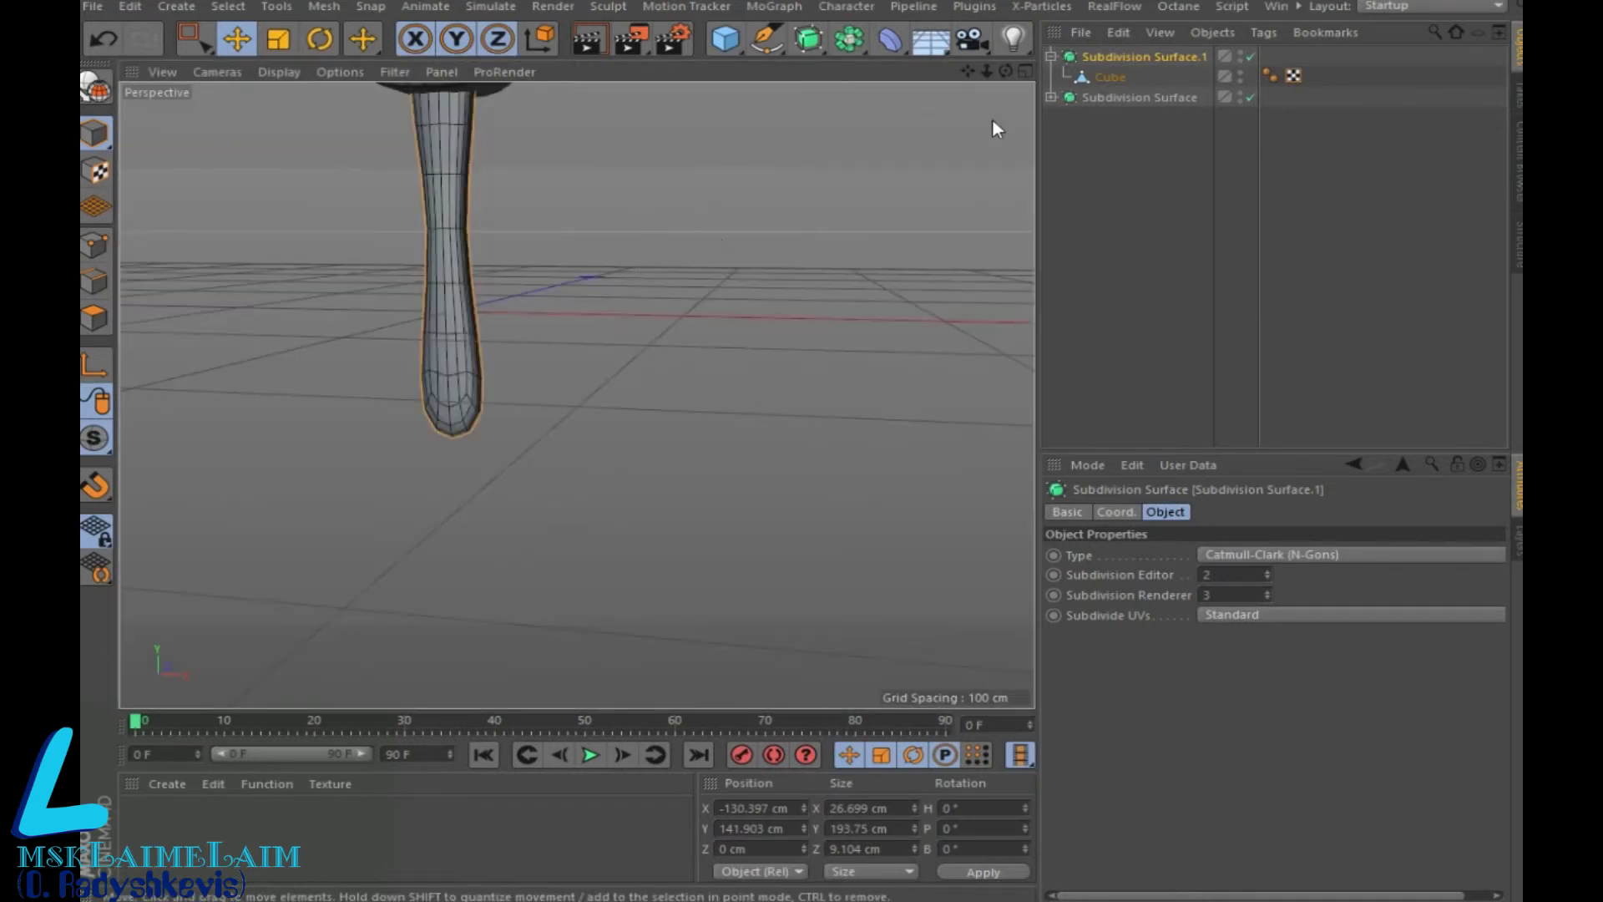
{"action": "middle_click_drag", "start_coordinate": [577, 395], "coordinate": [843, 281]}
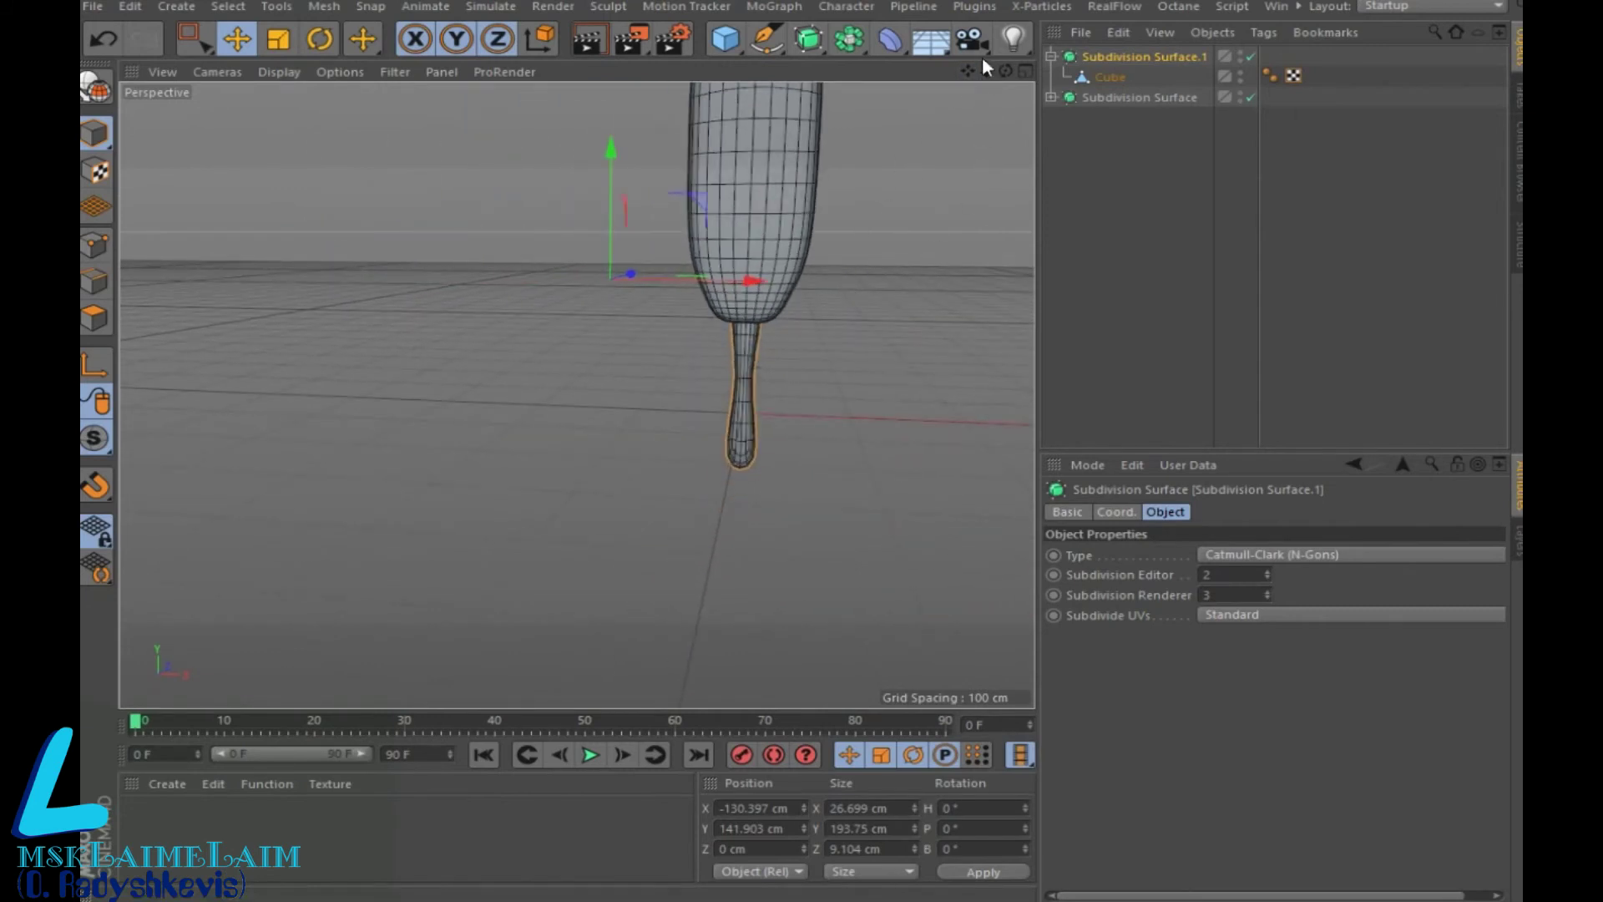
{"action": "mouse_move", "coordinate": [967, 71]}
{"action": "left_mouse_down"}
{"action": "mouse_move", "coordinate": [577, 395]}
{"action": "mouse_move", "coordinate": [949, 263]}
{"action": "left_mouse_up"}
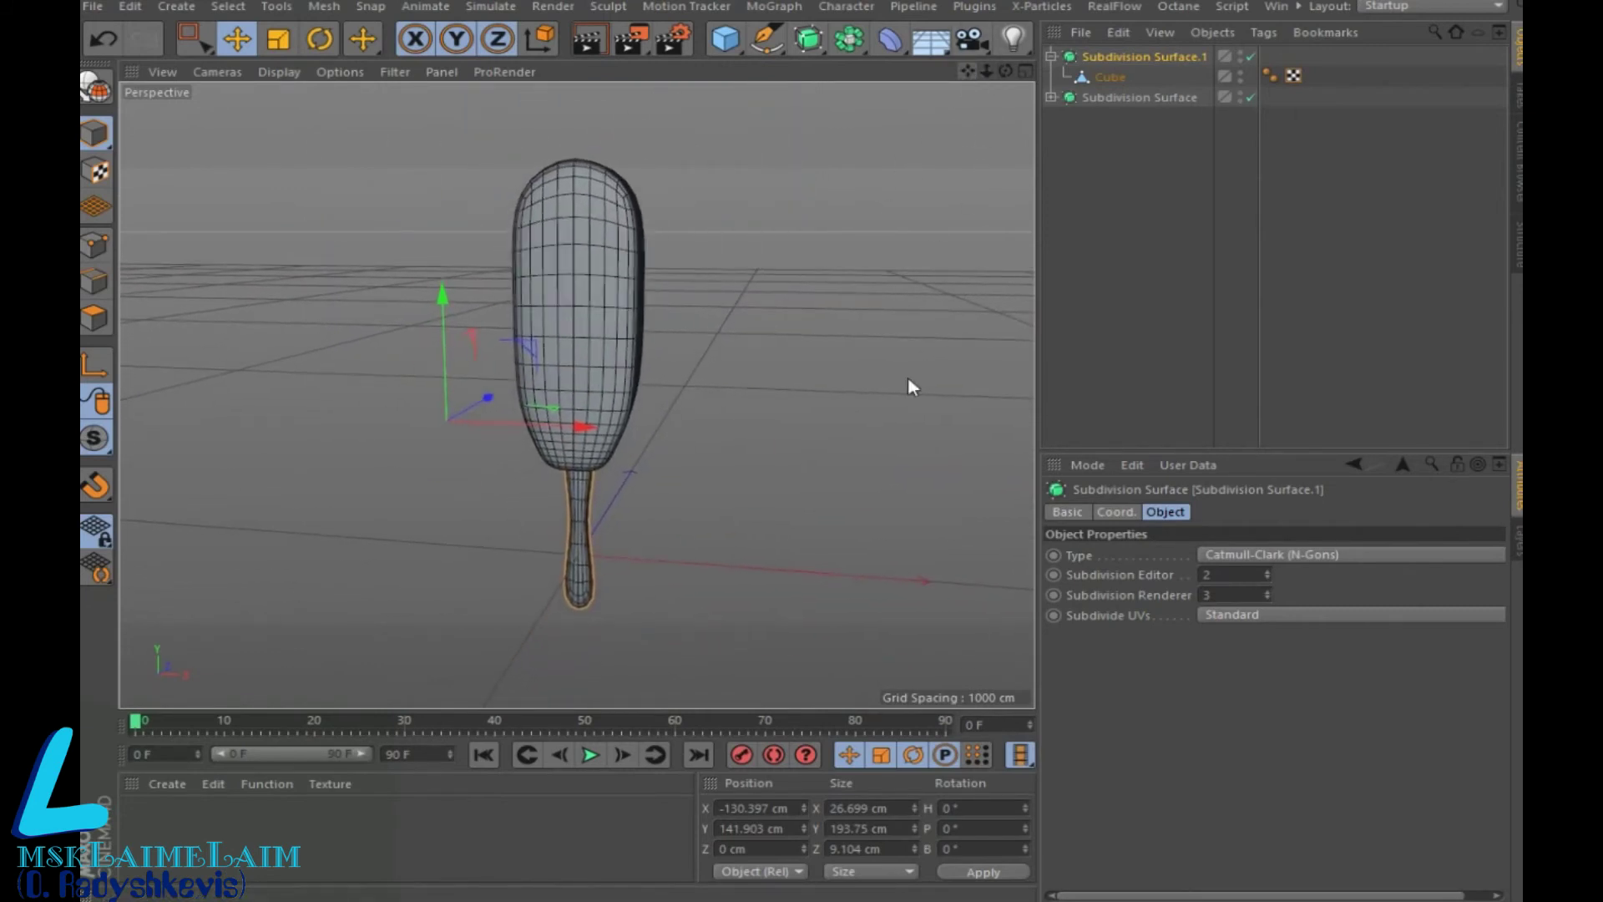
{"action": "left_click", "coordinate": [279, 72]}
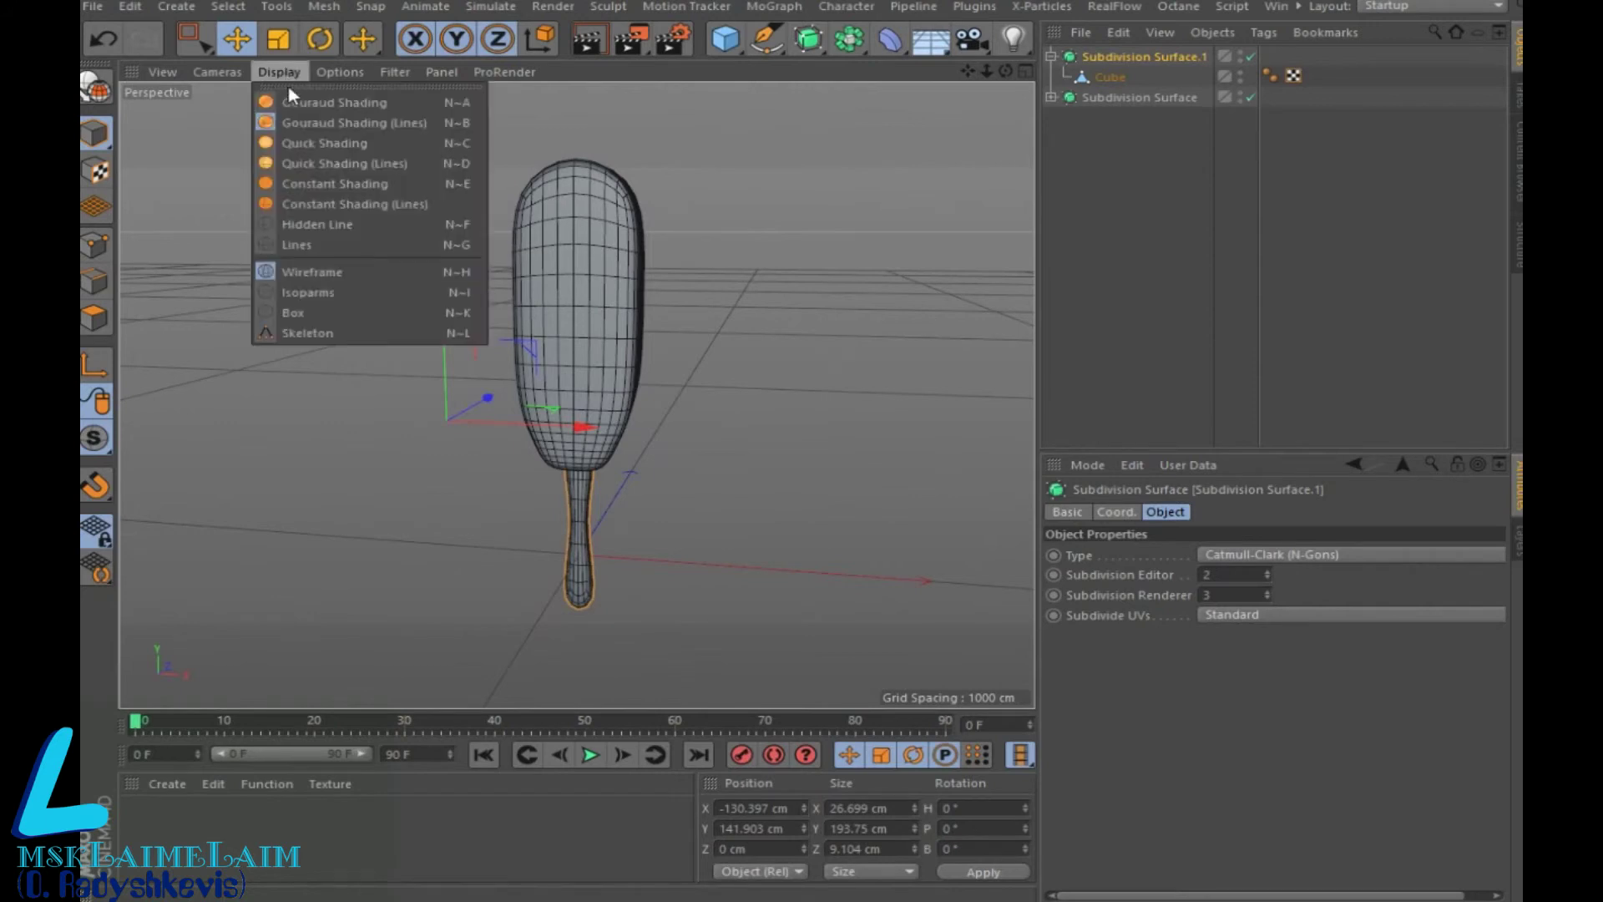
{"action": "left_click", "coordinate": [326, 102]}
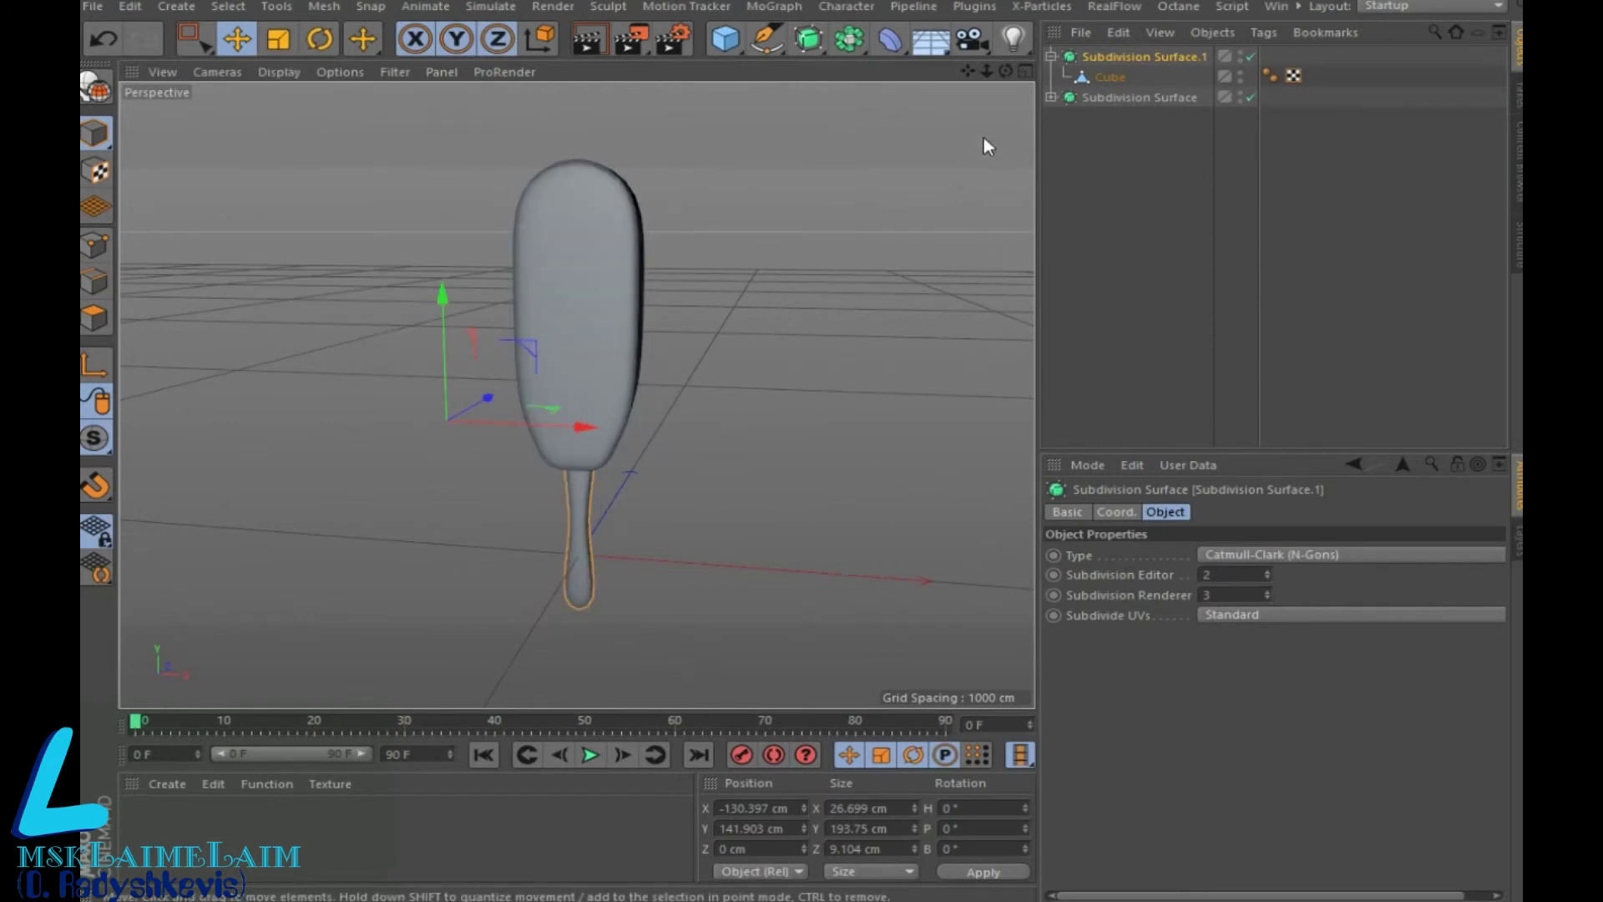
{"action": "left_click_drag", "start_coordinate": [1007, 71], "coordinate": [577, 395]}
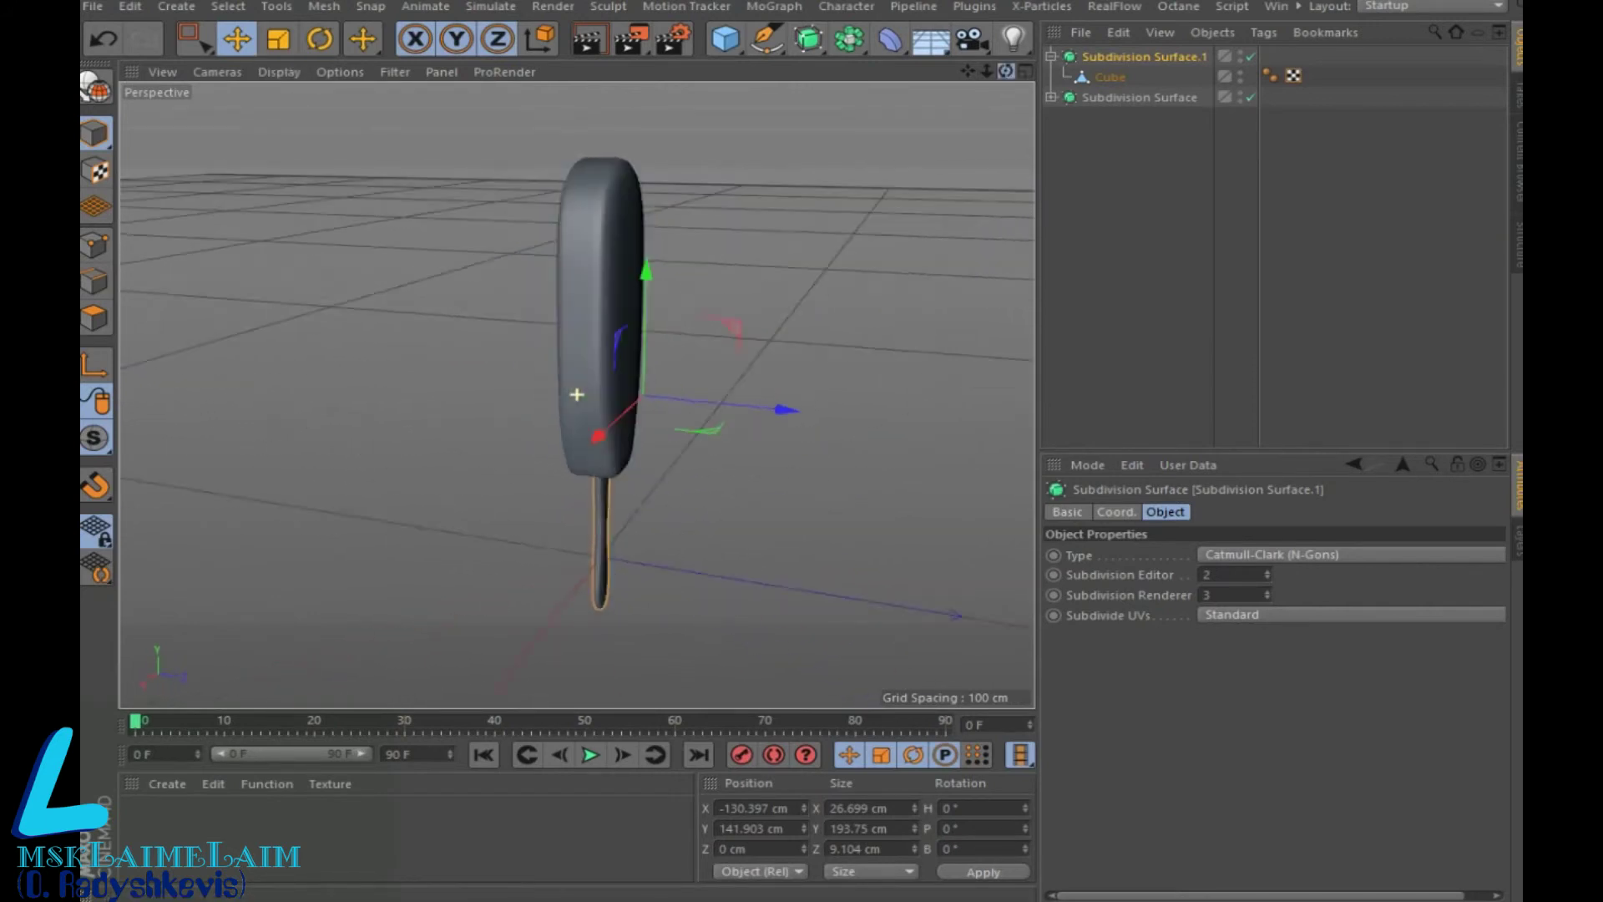
{"action": "left_click_drag", "start_coordinate": [577, 394], "coordinate": [577, 394]}
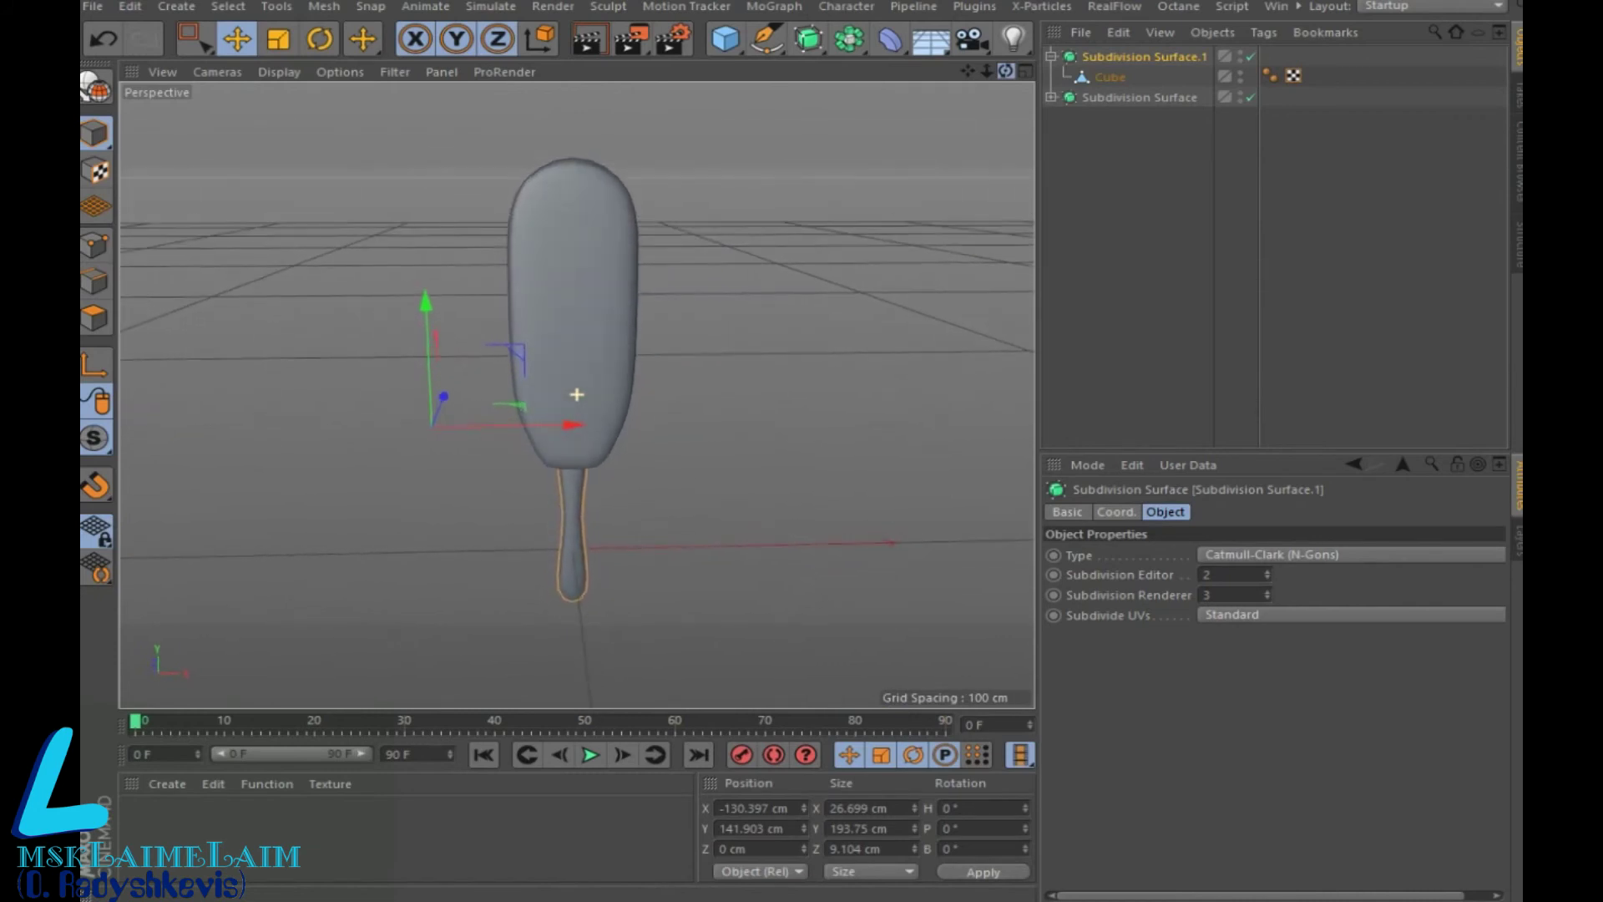
Create a new material and set its colour to dark reddish-brown HSV 0/54/32
{"action": "left_click", "coordinate": [162, 781]}
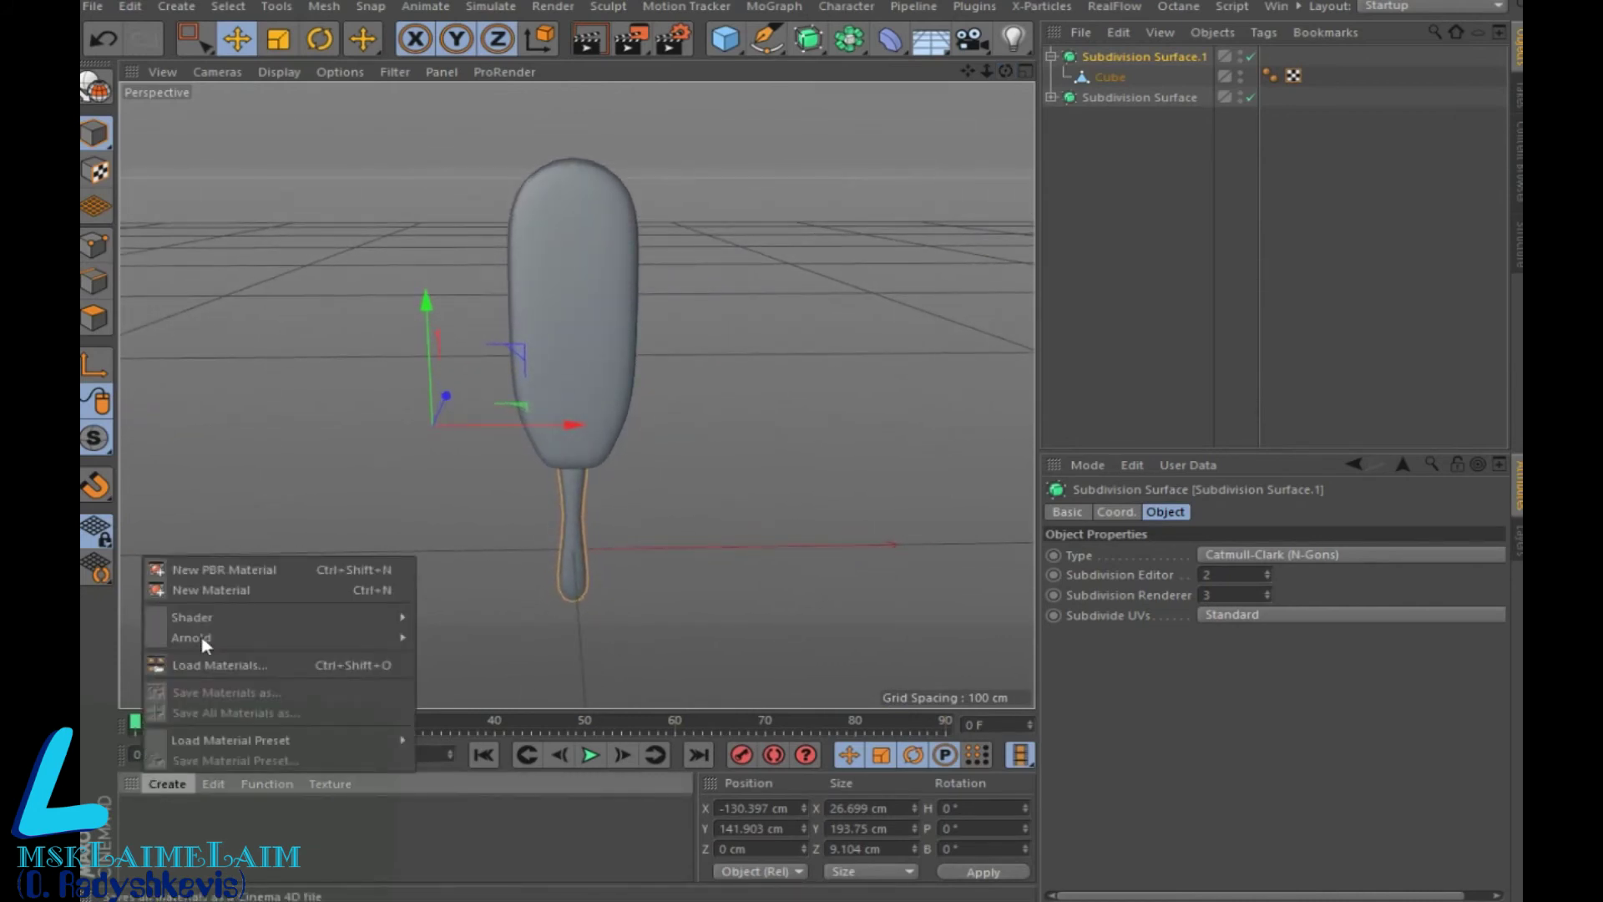
{"action": "left_click", "coordinate": [211, 590]}
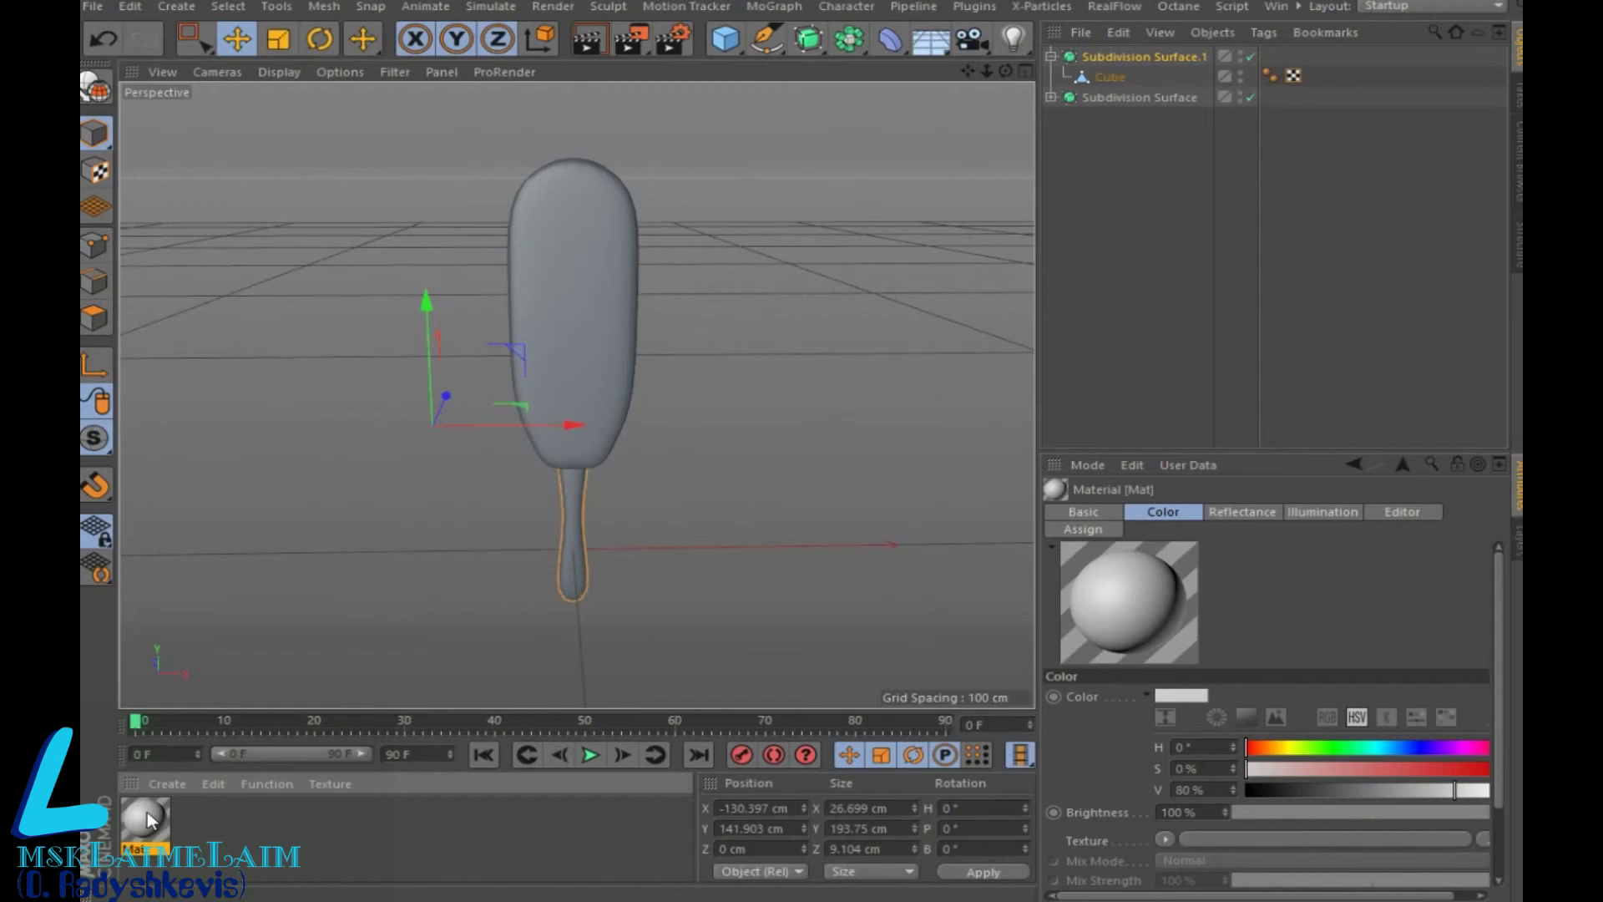
{"action": "double_click", "coordinate": [147, 813]}
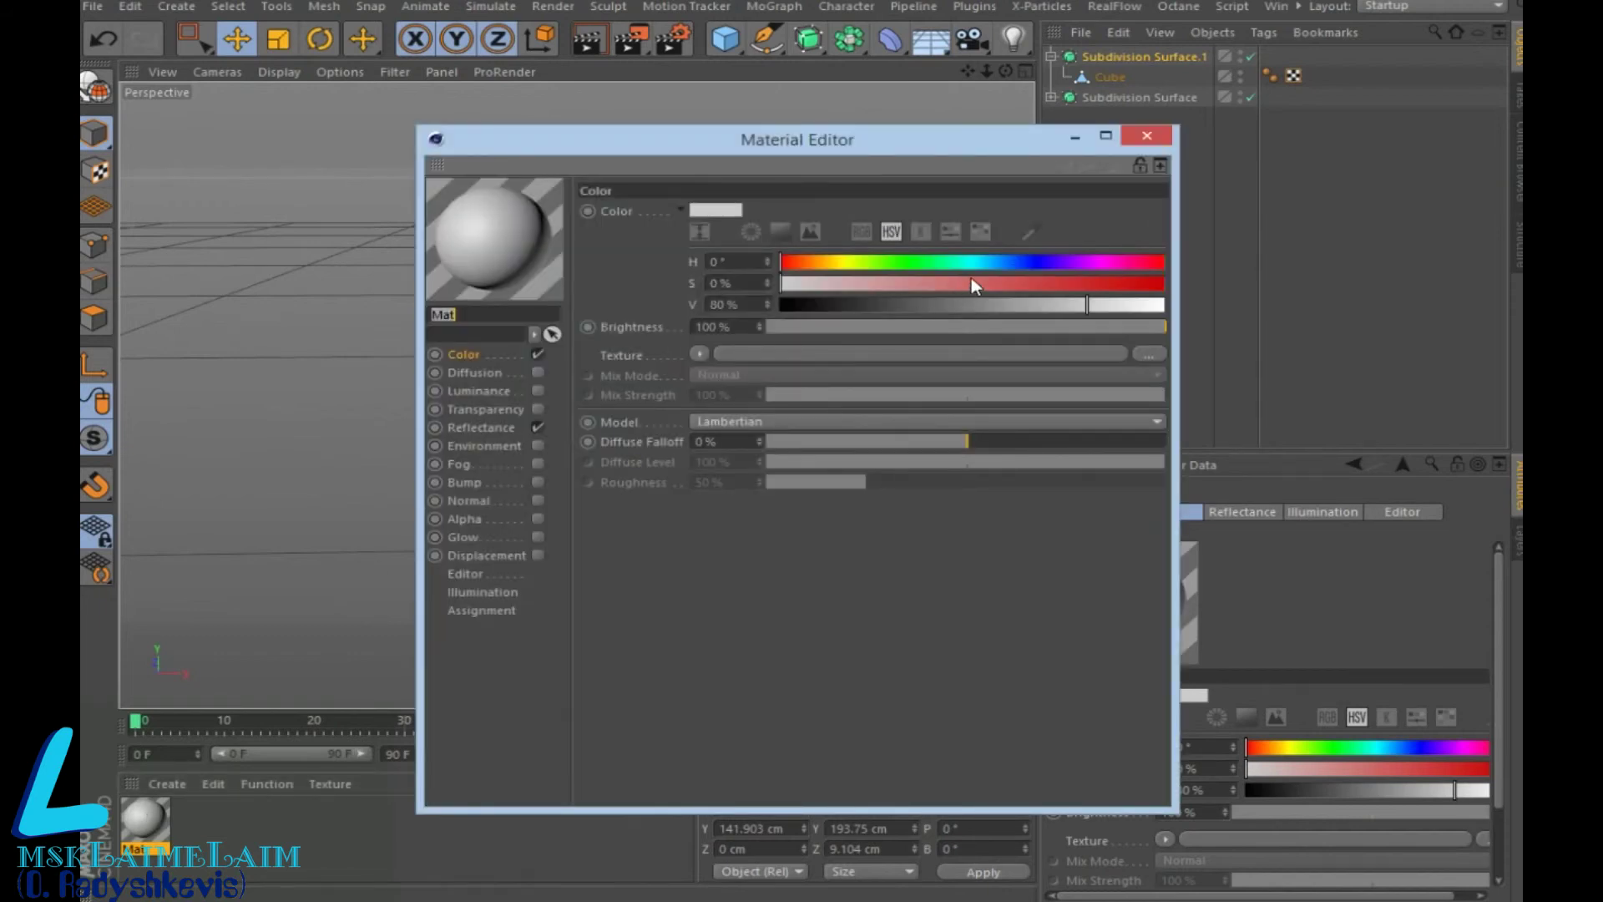
{"action": "left_click", "coordinate": [971, 282]}
{"action": "left_click", "coordinate": [902, 304]}
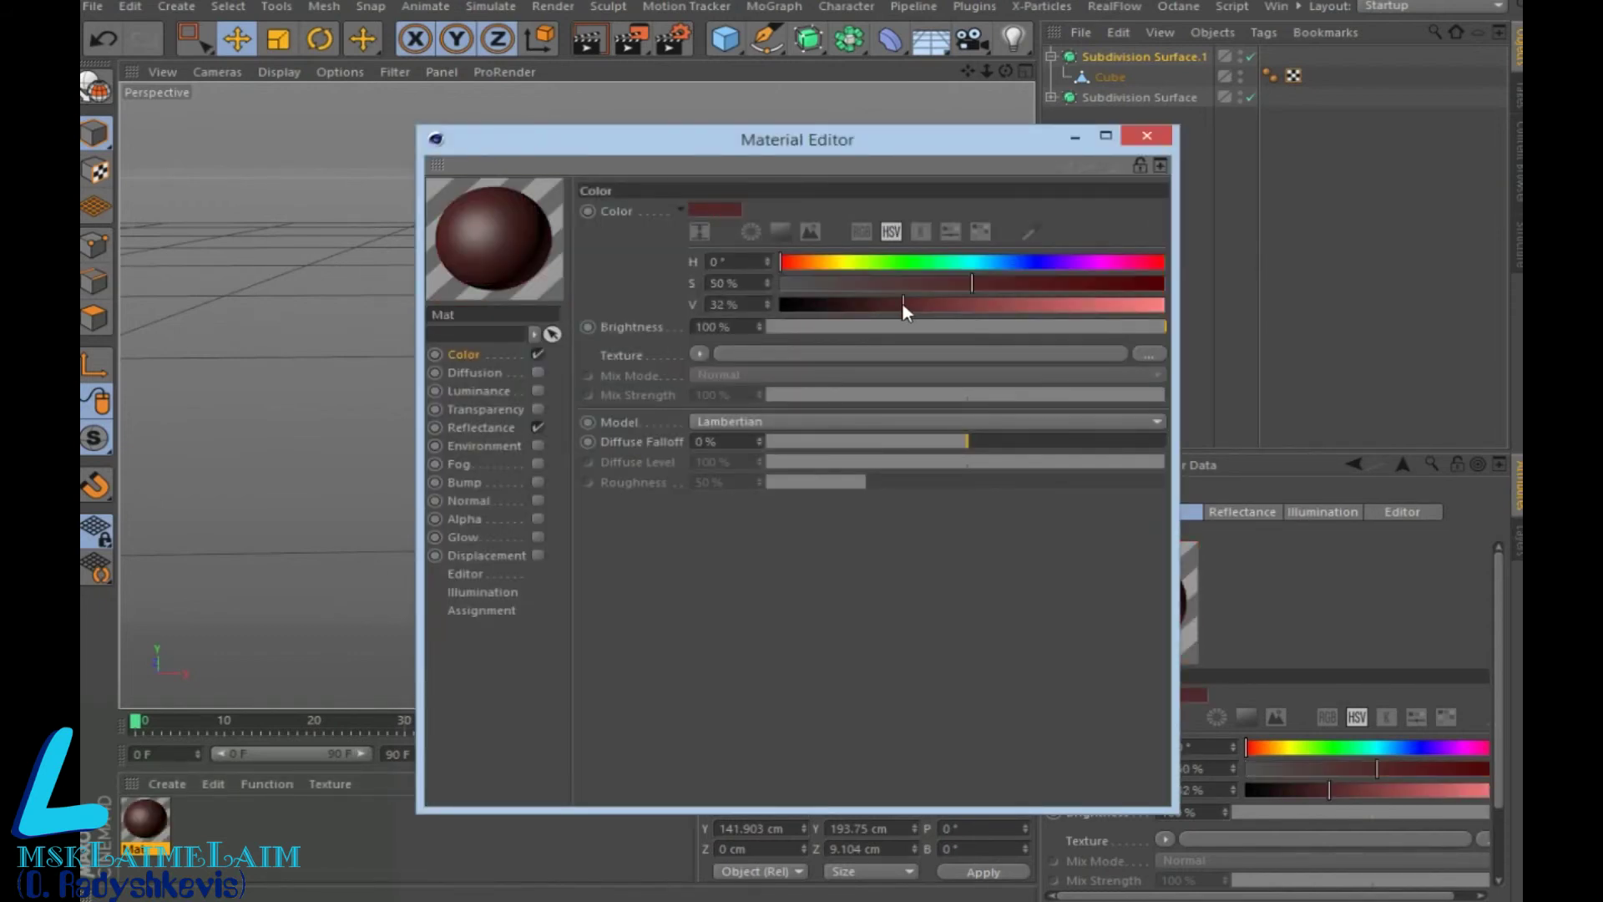
{"action": "left_click", "coordinate": [989, 282]}
Enable Displacement with a Noise texture at about -9% strength
{"action": "left_click", "coordinate": [537, 555]}
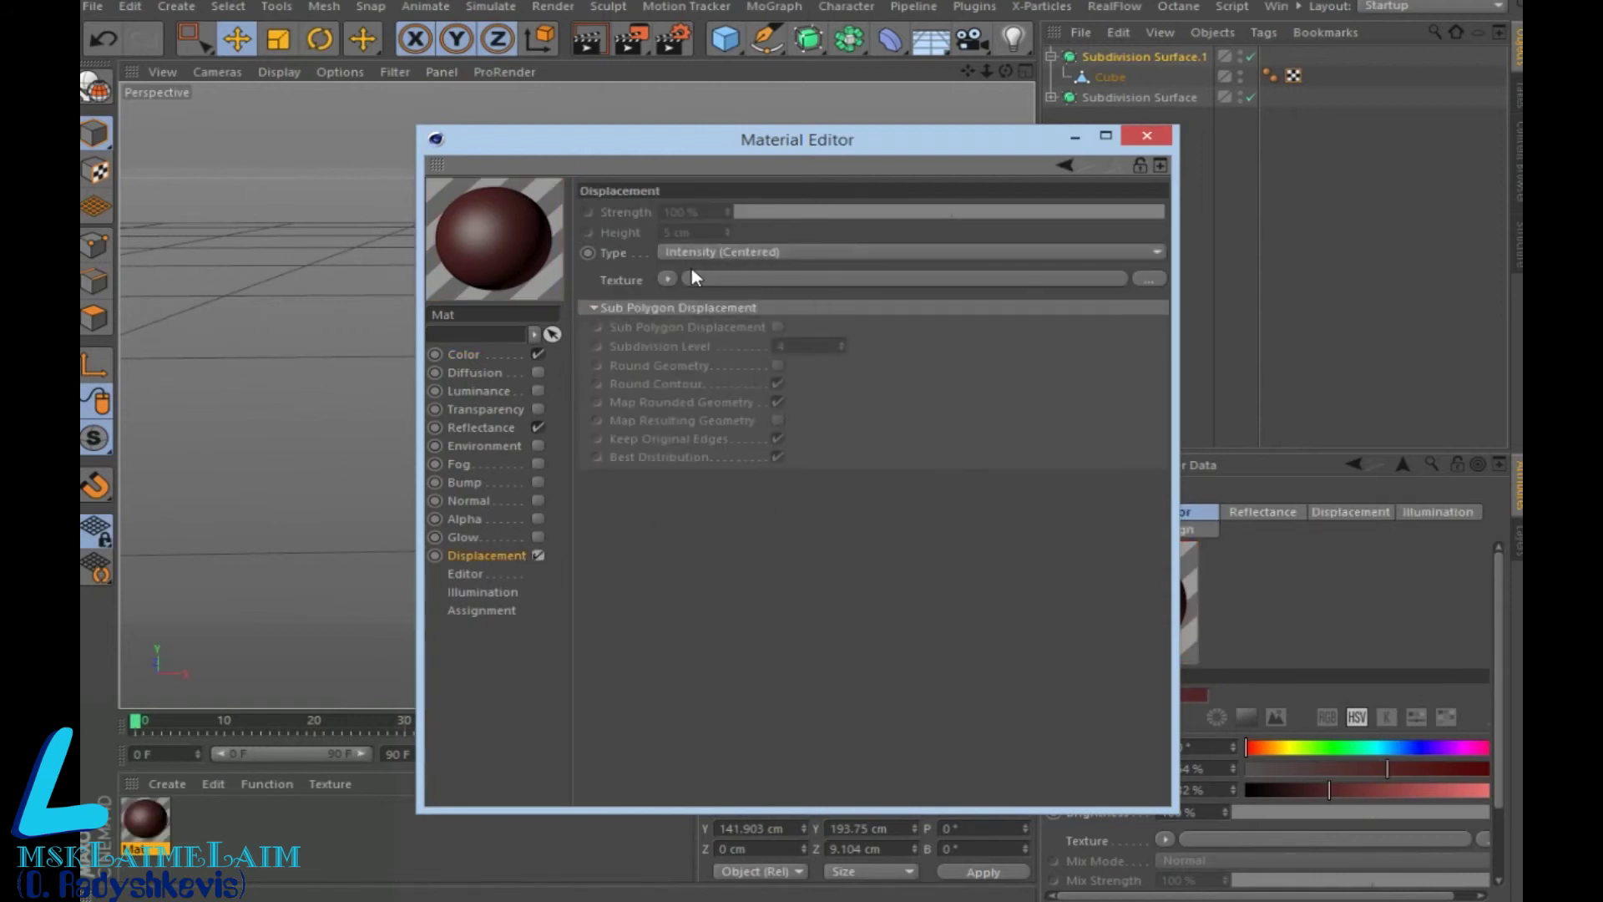
{"action": "left_click", "coordinate": [668, 279]}
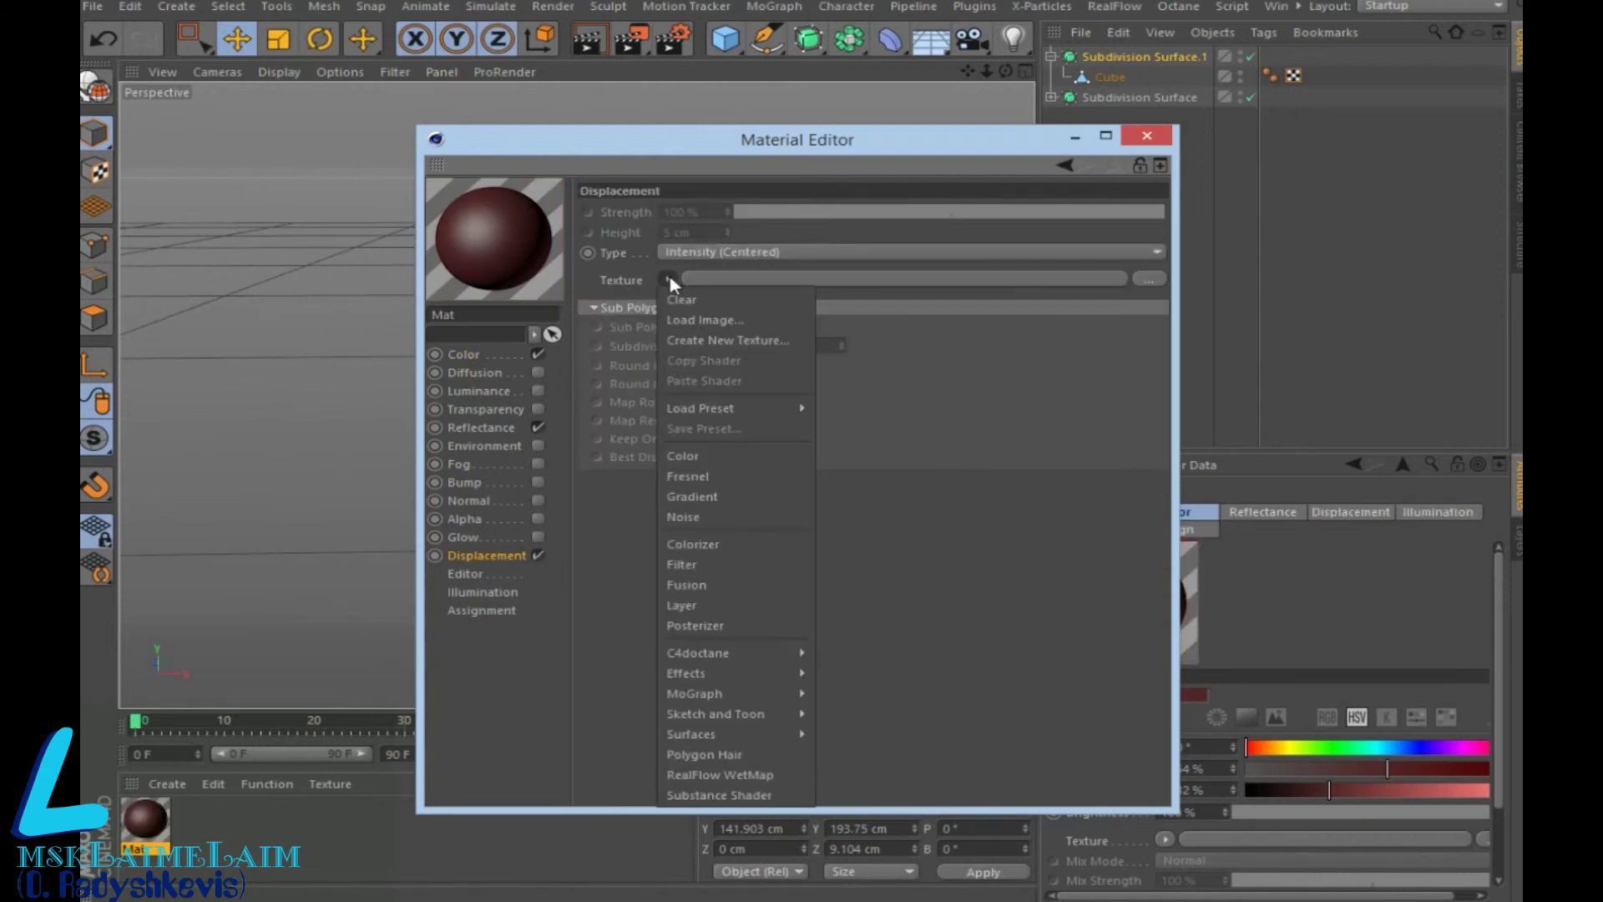
{"action": "left_click", "coordinate": [705, 513]}
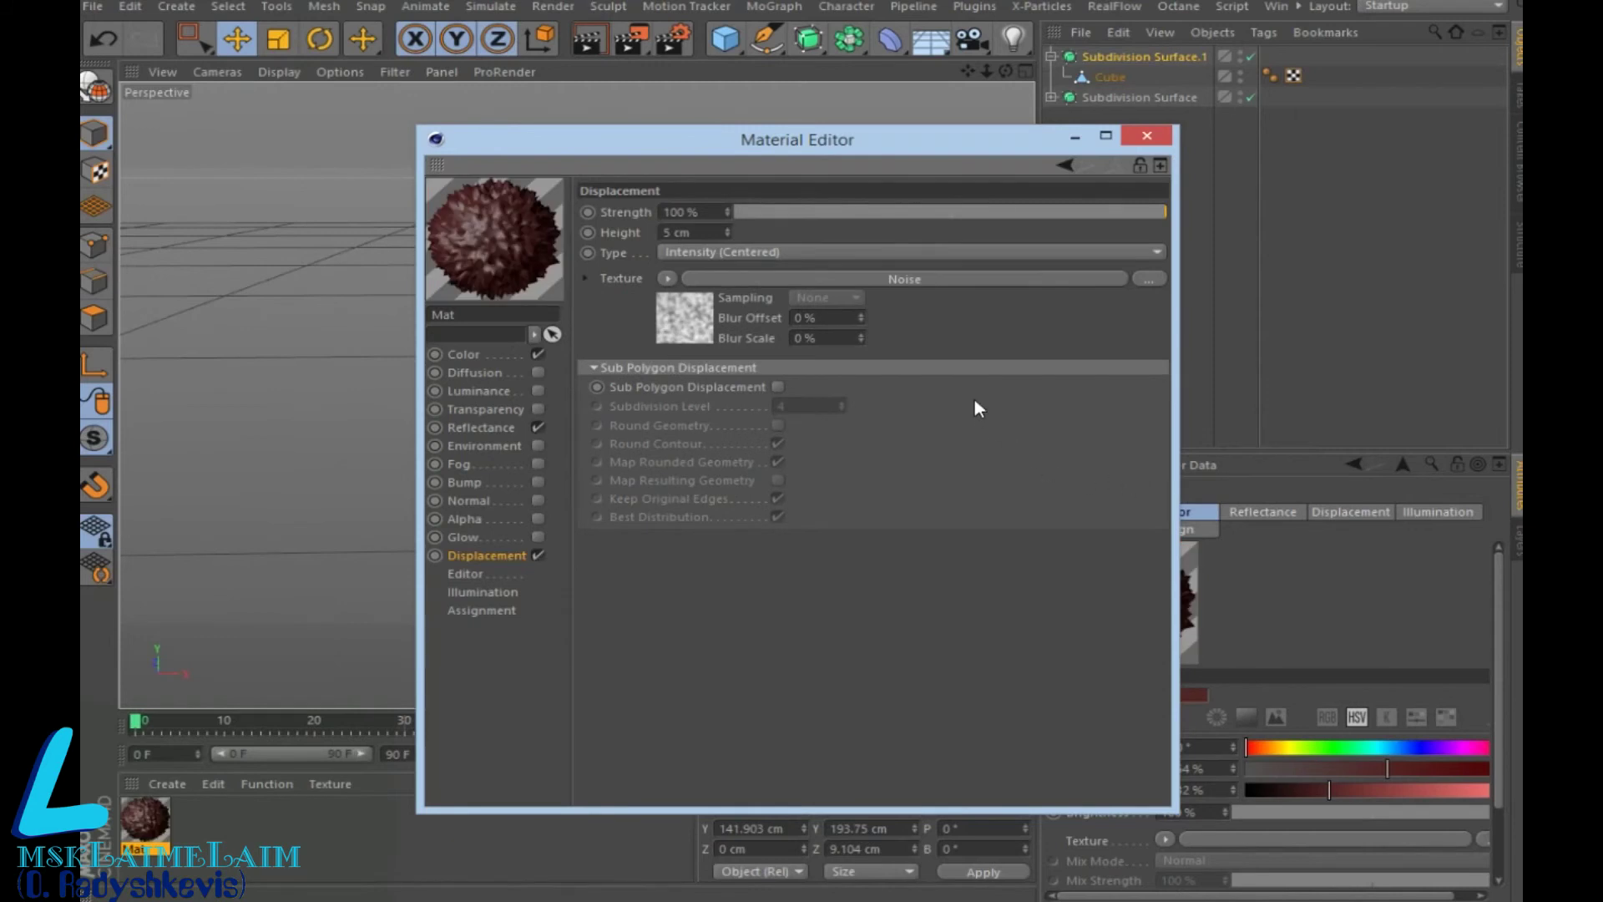
{"action": "left_click_drag", "start_coordinate": [954, 211], "coordinate": [914, 209]}
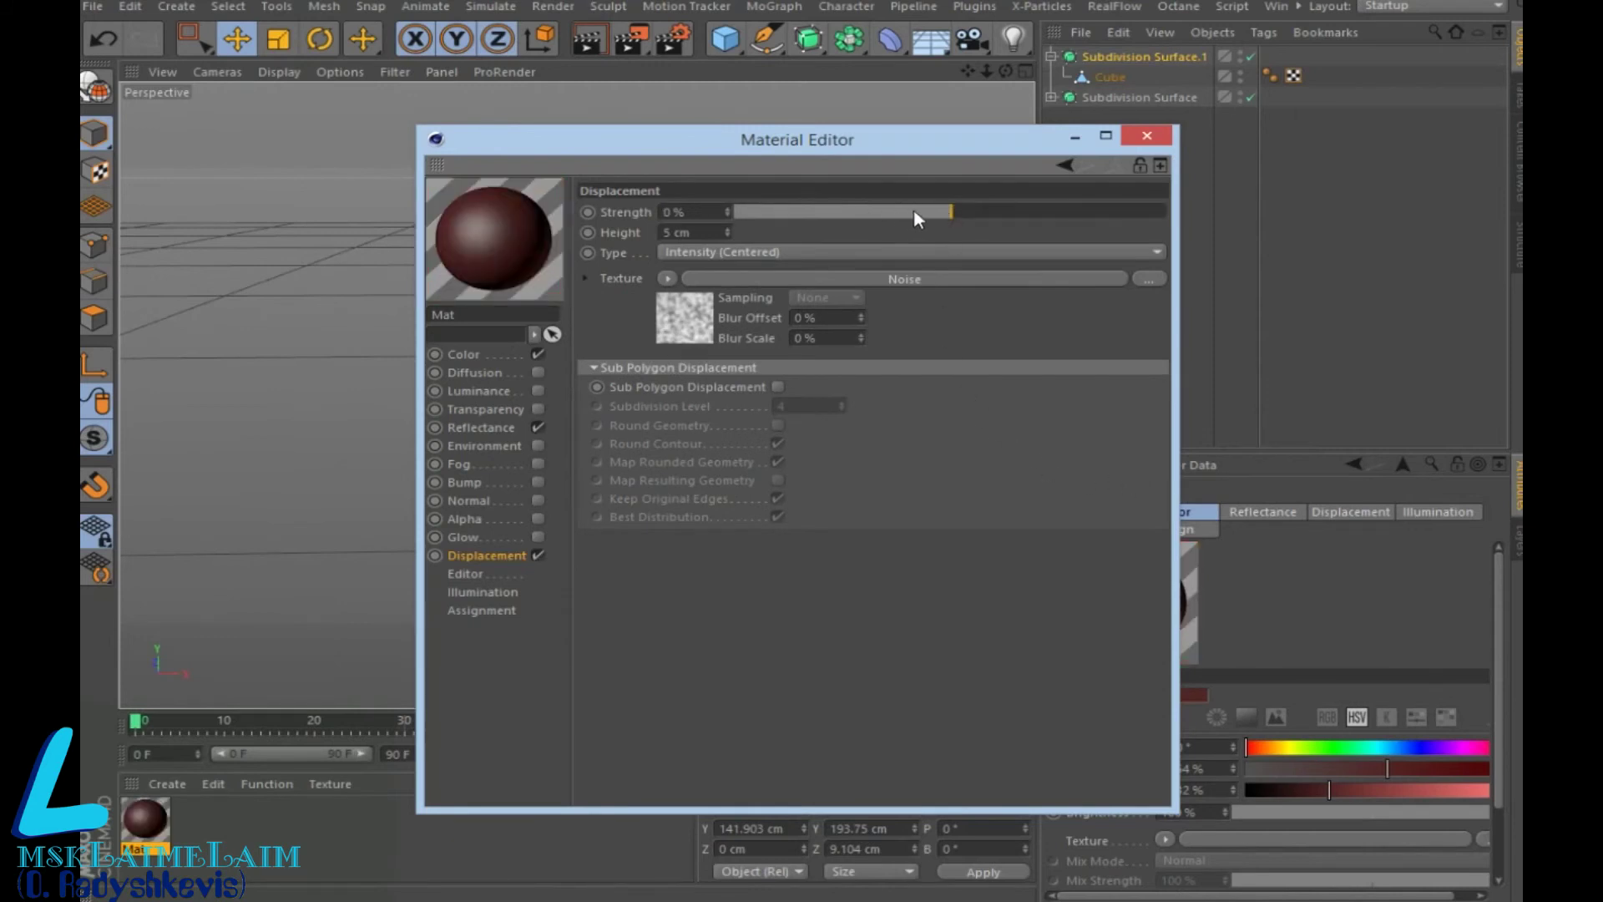
{"action": "mouse_move", "coordinate": [913, 209]}
{"action": "left_mouse_down"}
{"action": "mouse_move", "coordinate": [935, 216]}
{"action": "mouse_move", "coordinate": [922, 216]}
{"action": "left_mouse_up"}
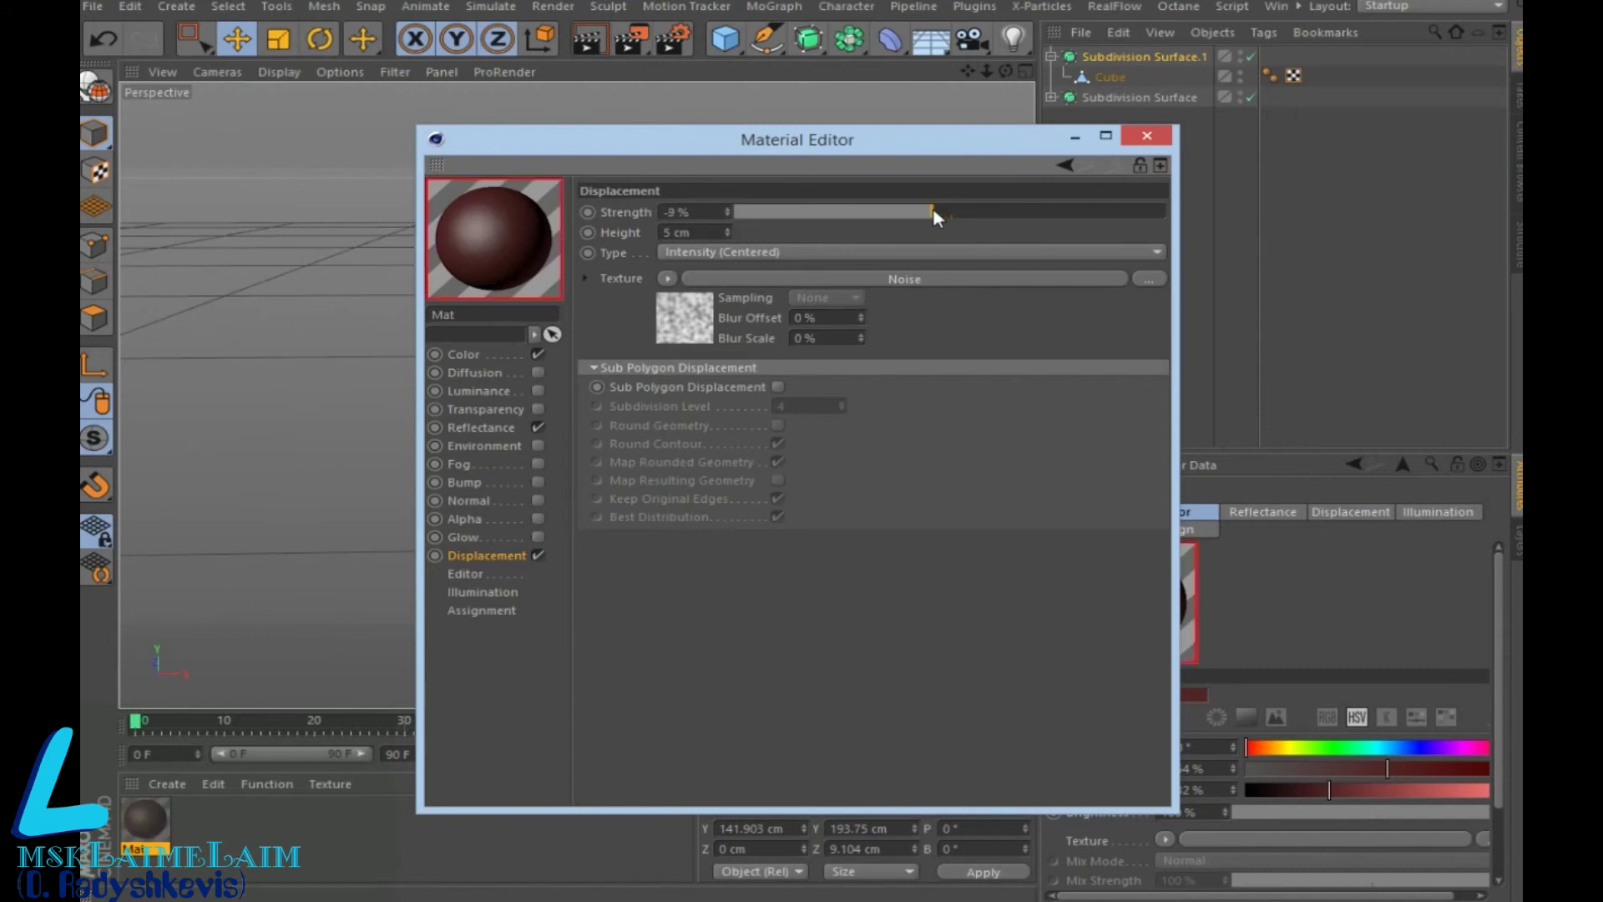
{"action": "left_click", "coordinate": [1147, 136]}
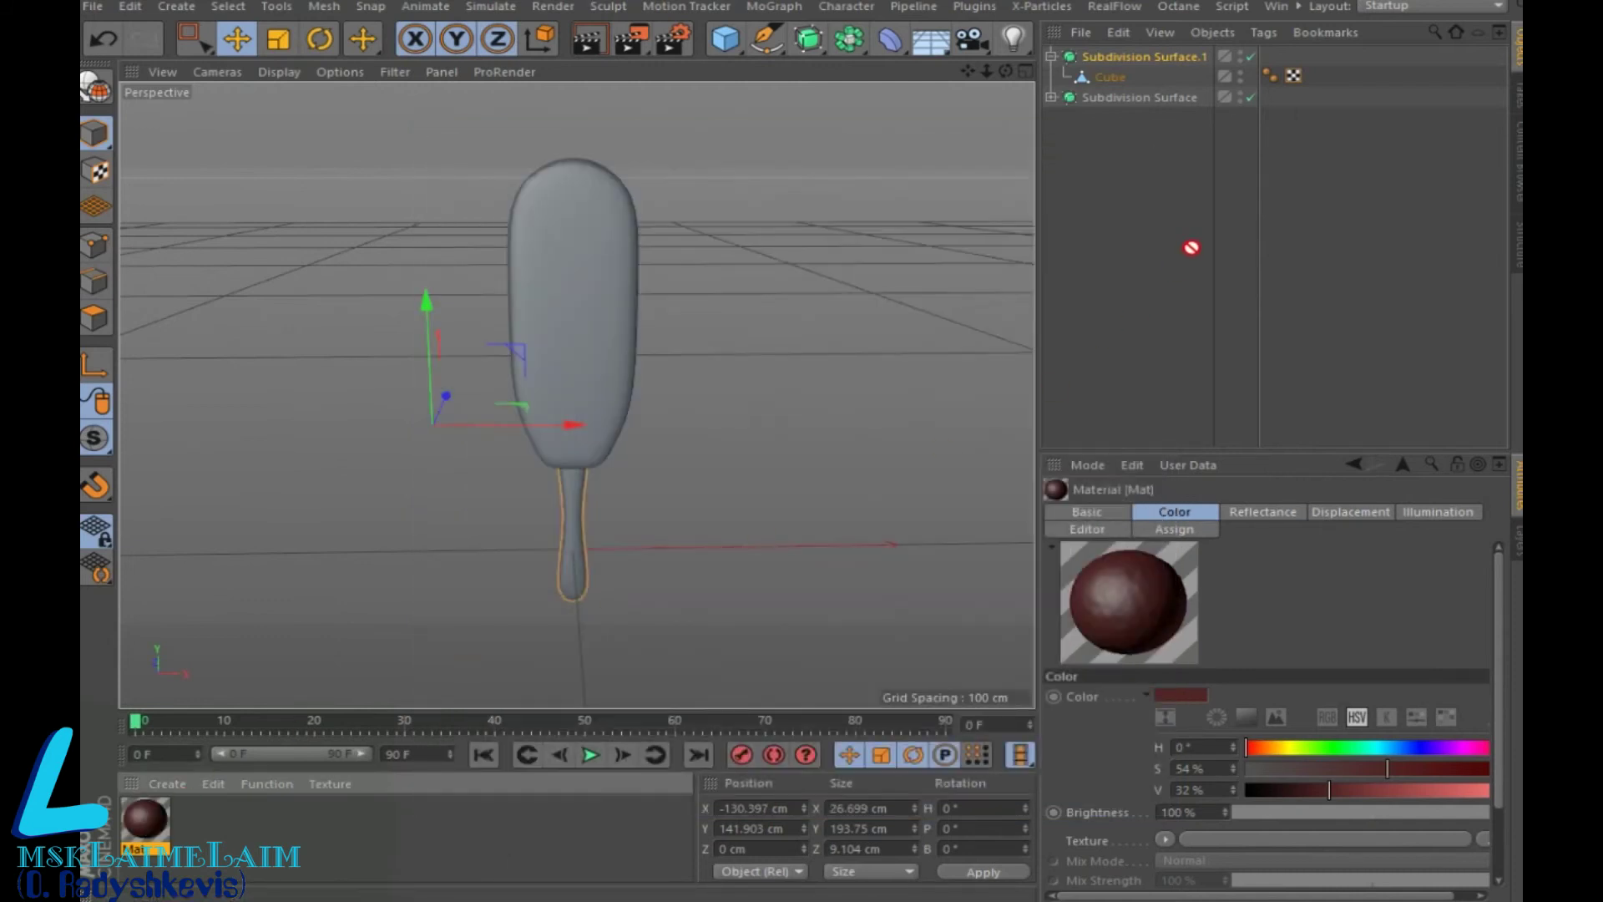
Apply the brown material to the popsicle body, set its reflectance falloff to 14%, and render
{"action": "left_click_drag", "start_coordinate": [1175, 270], "coordinate": [641, 272]}
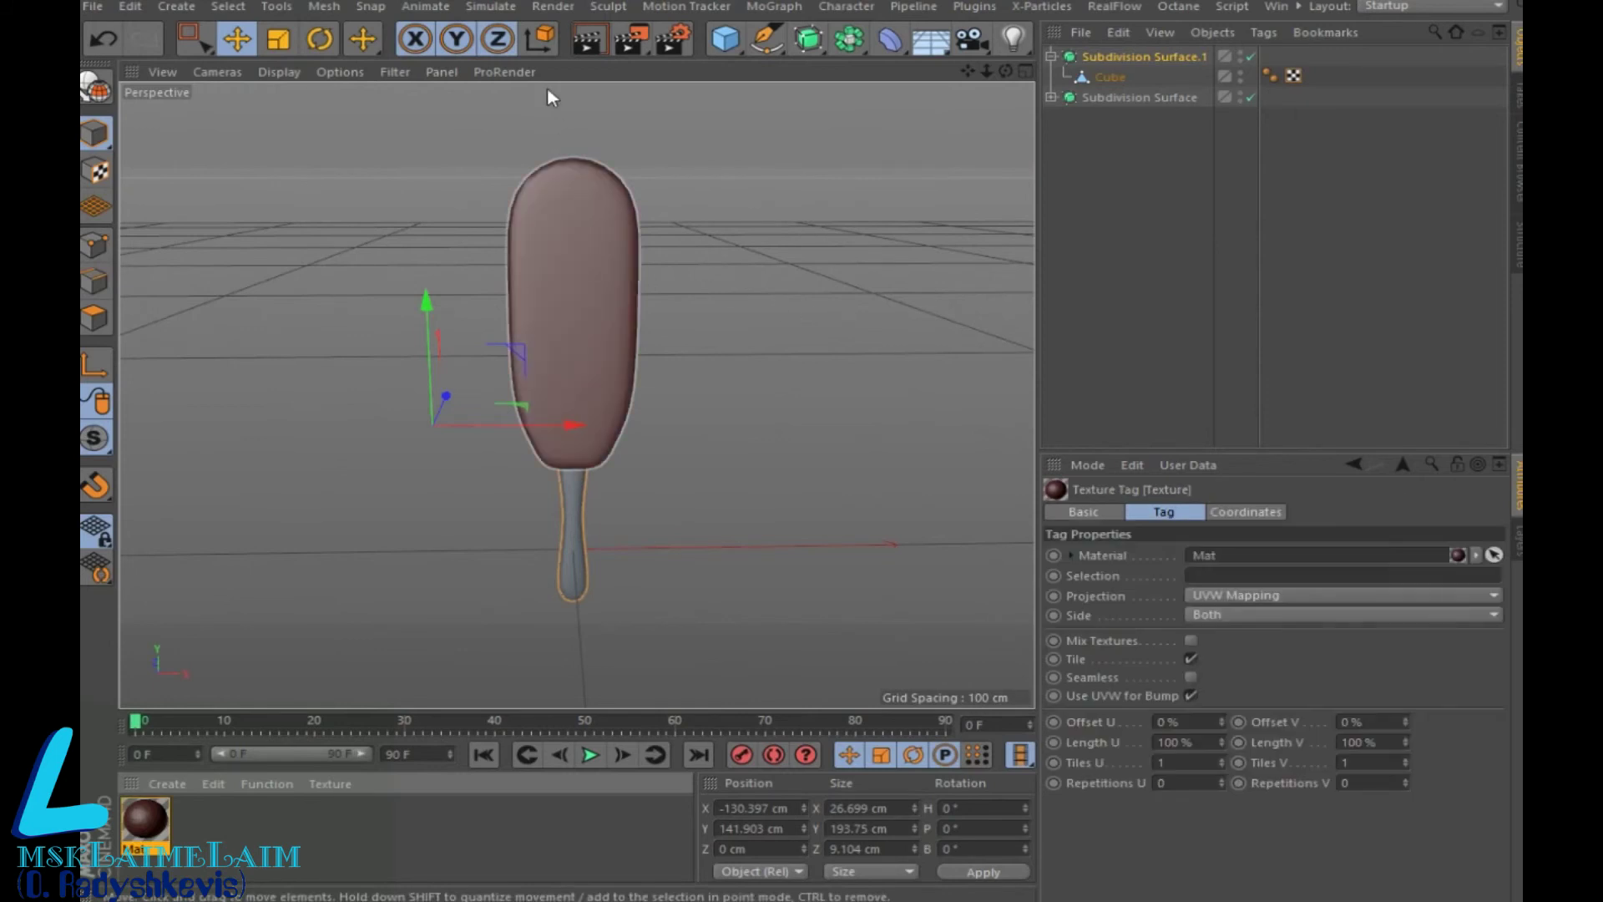
{"action": "left_click", "coordinate": [588, 39]}
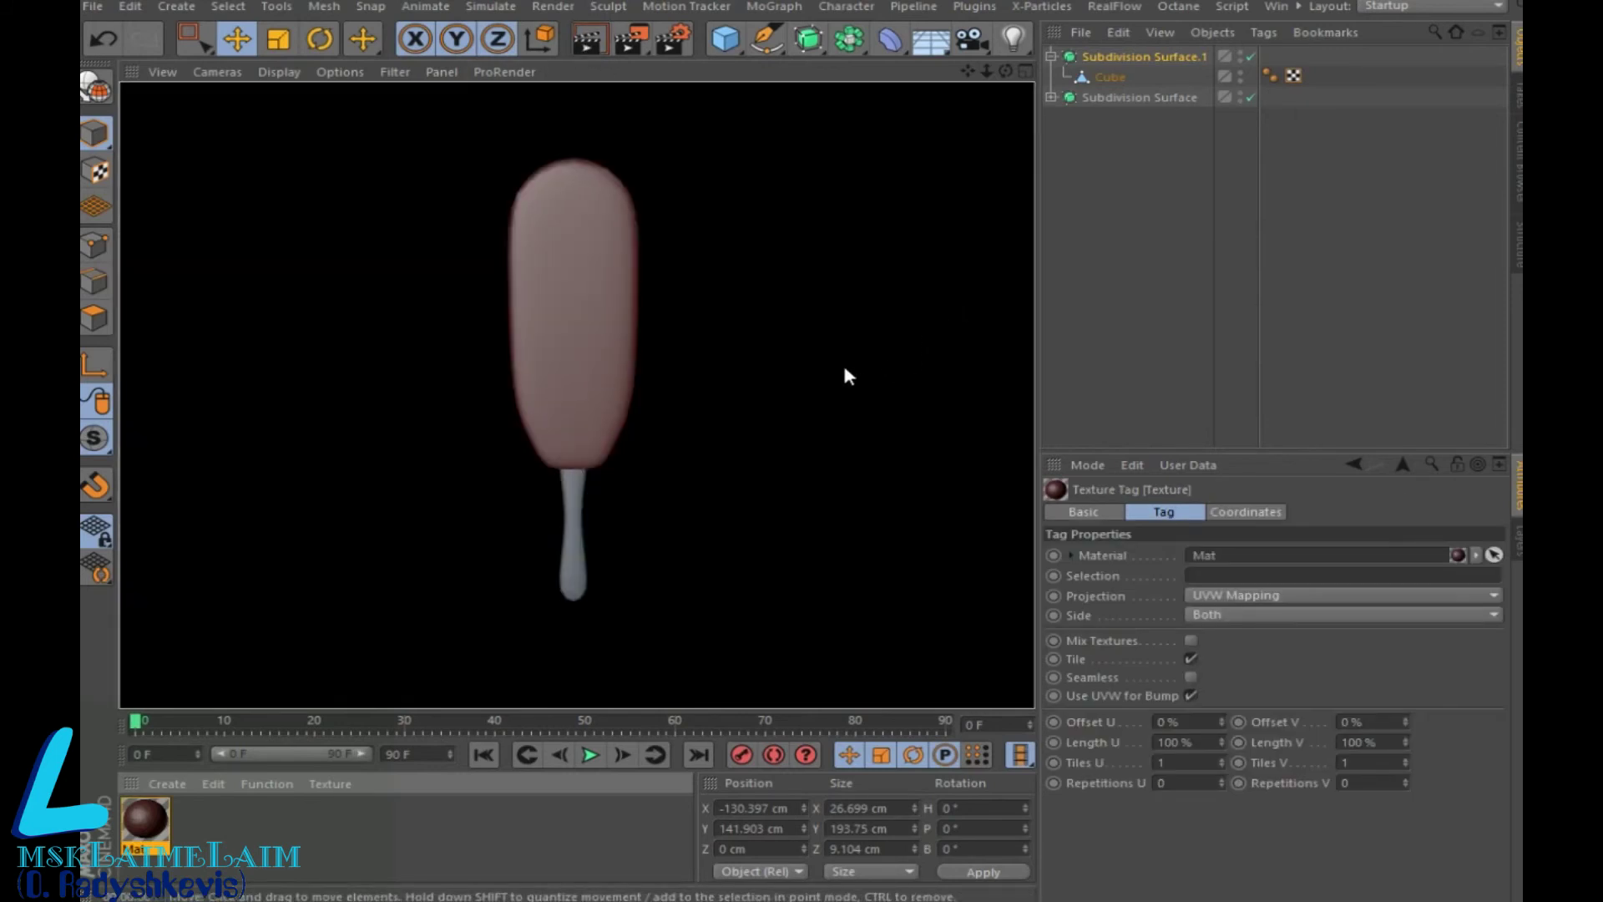
{"action": "double_click", "coordinate": [146, 818]}
{"action": "left_click", "coordinate": [473, 396]}
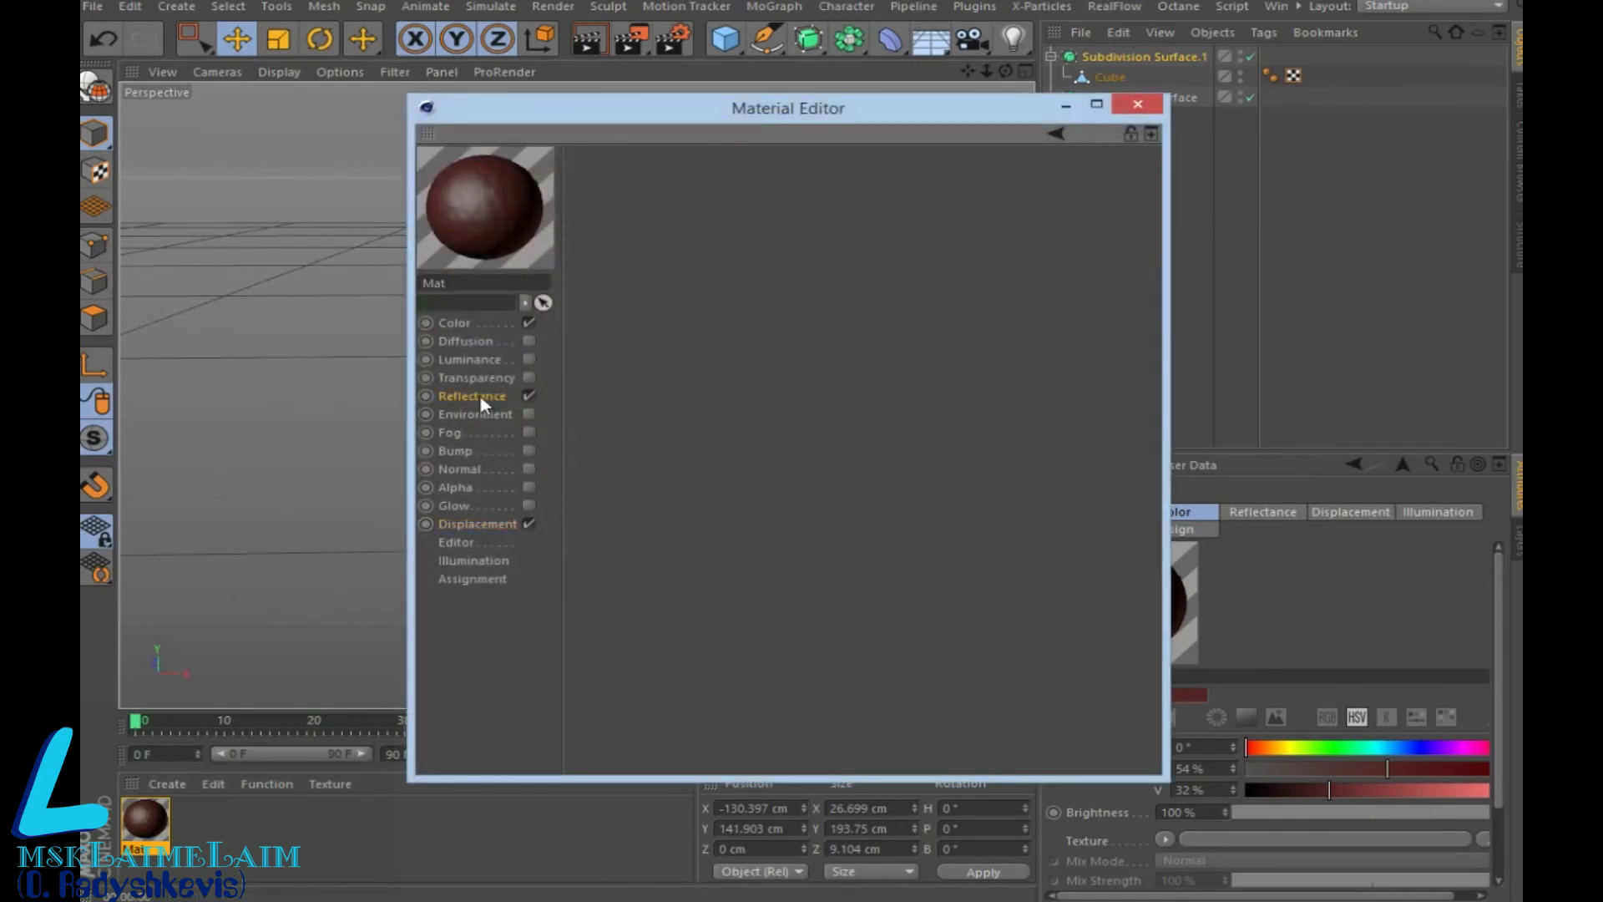
{"action": "mouse_move", "coordinate": [964, 519]}
{"action": "left_mouse_down"}
{"action": "mouse_move", "coordinate": [929, 522]}
{"action": "mouse_move", "coordinate": [1019, 536]}
{"action": "left_mouse_up"}
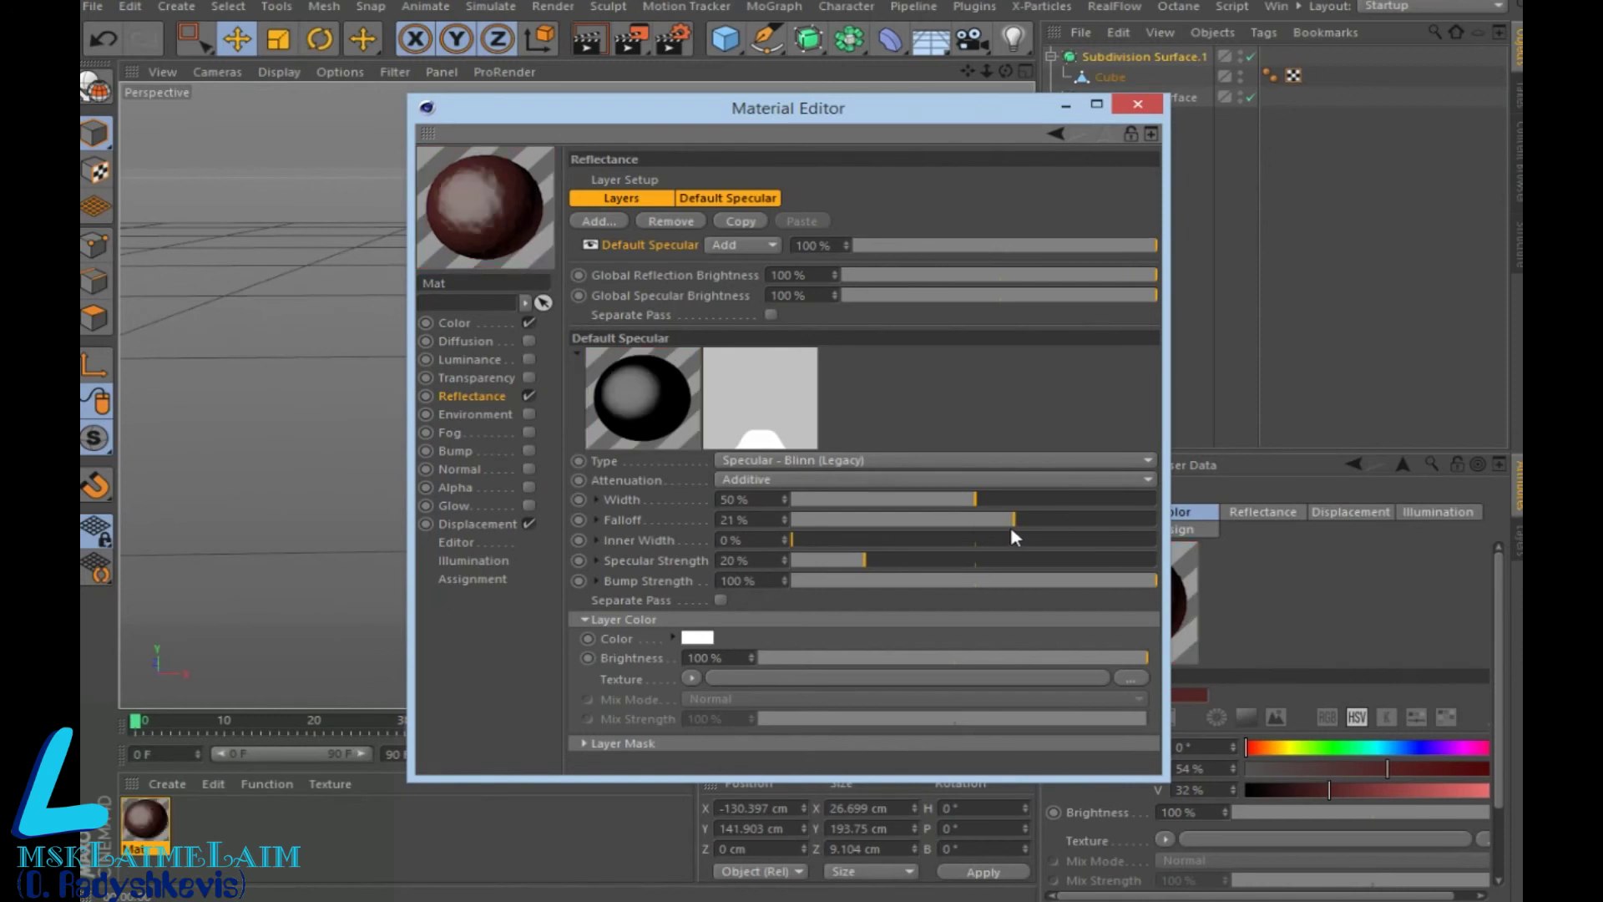
{"action": "left_click", "coordinate": [1000, 520]}
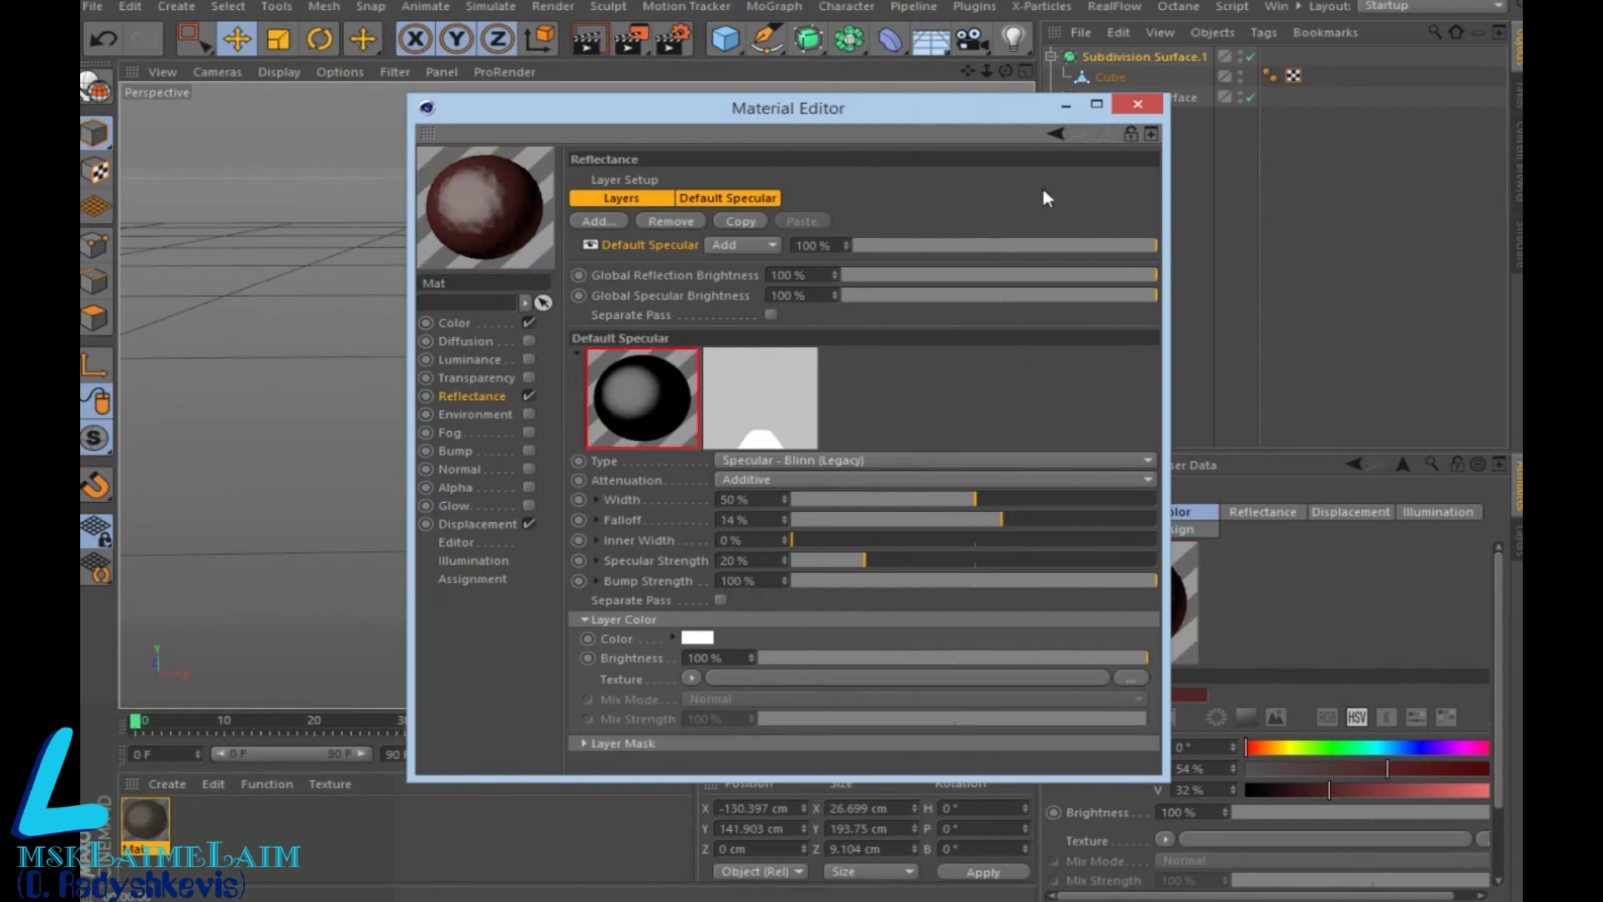
{"action": "left_click", "coordinate": [1137, 103]}
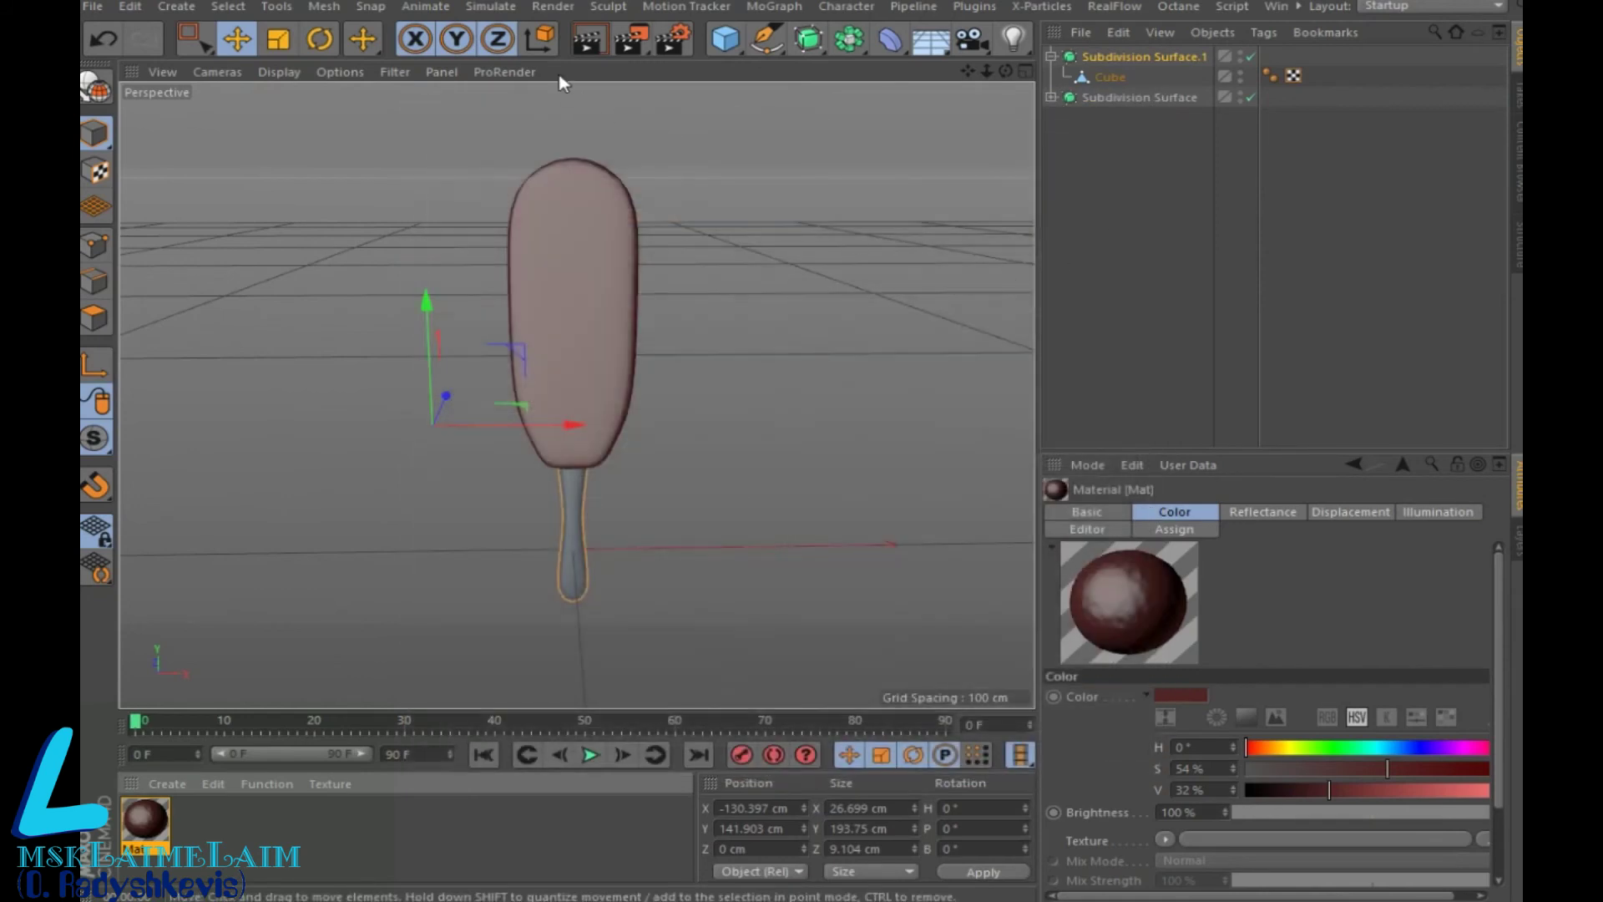
{"action": "left_click", "coordinate": [582, 43]}
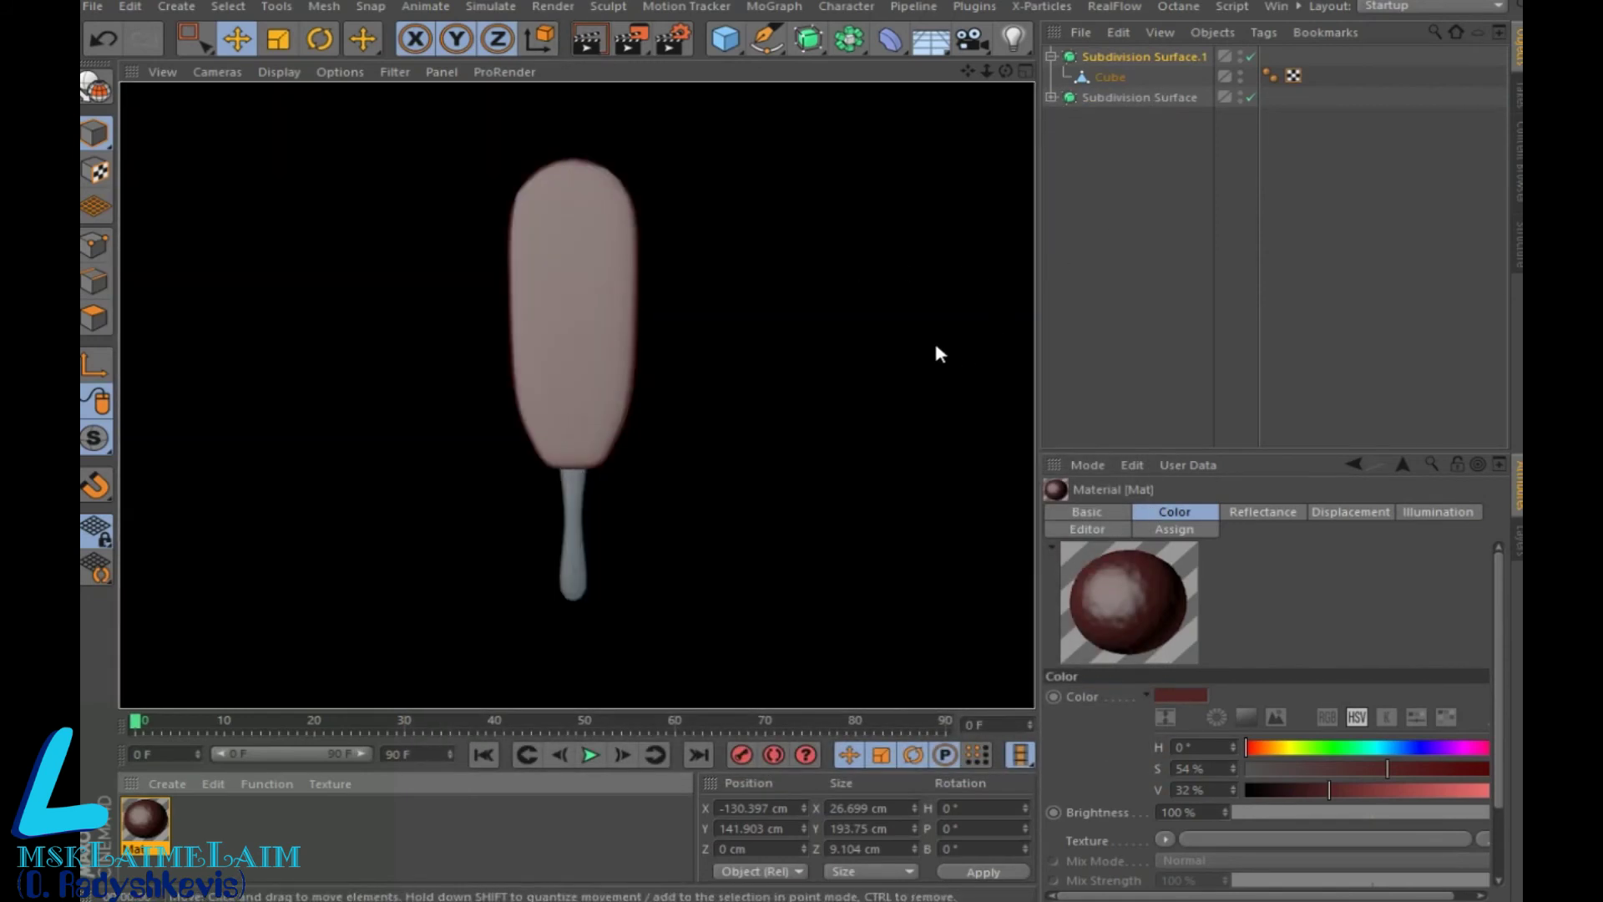
Give the stick the Planks material, lower the popsicle to about 126 cm, and render
{"action": "mouse_move", "coordinate": [1006, 71]}
{"action": "left_mouse_down"}
{"action": "mouse_move", "coordinate": [1023, 75]}
{"action": "mouse_move", "coordinate": [1009, 71]}
{"action": "left_mouse_up"}
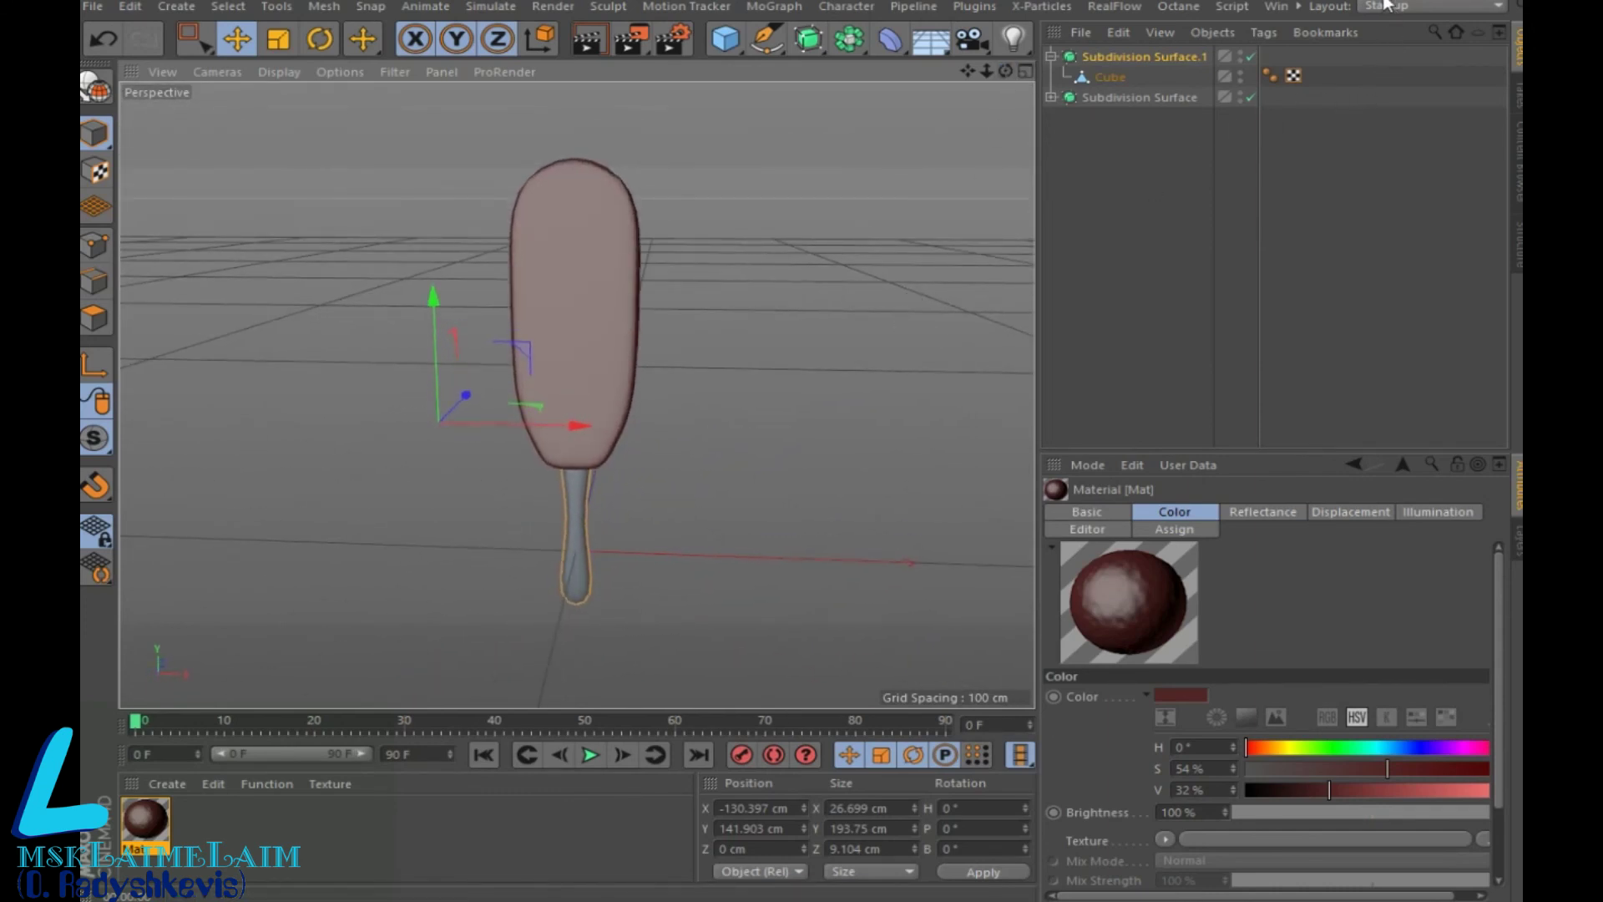
{"action": "left_click", "coordinate": [589, 39]}
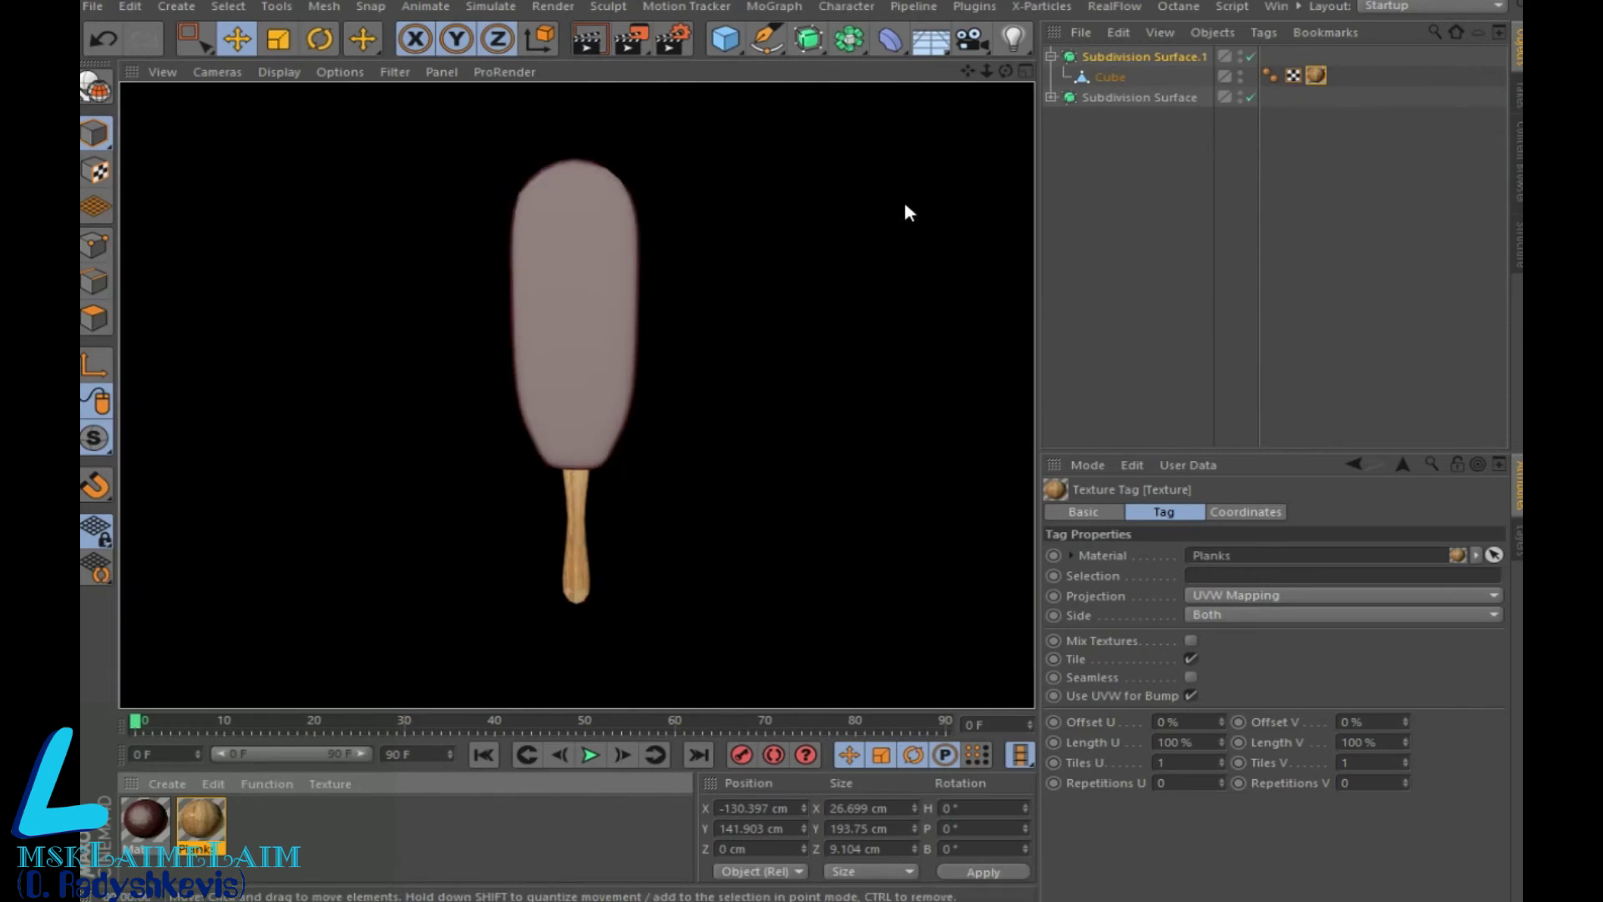
{"action": "left_click", "coordinate": [1119, 56]}
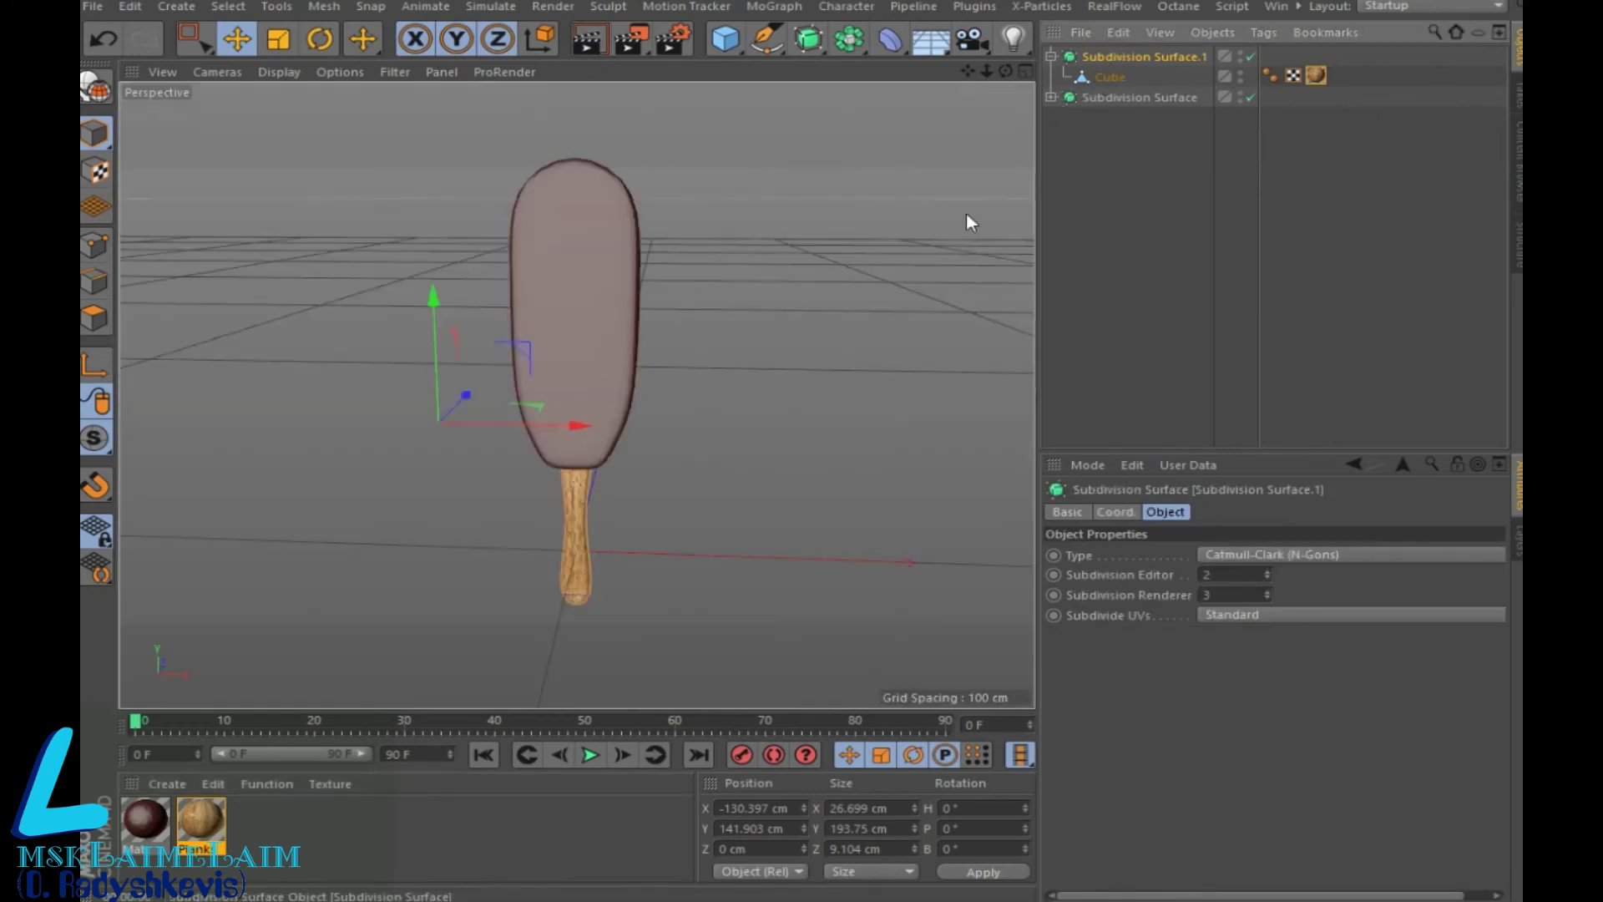
{"action": "left_click_drag", "start_coordinate": [433, 294], "coordinate": [433, 308]}
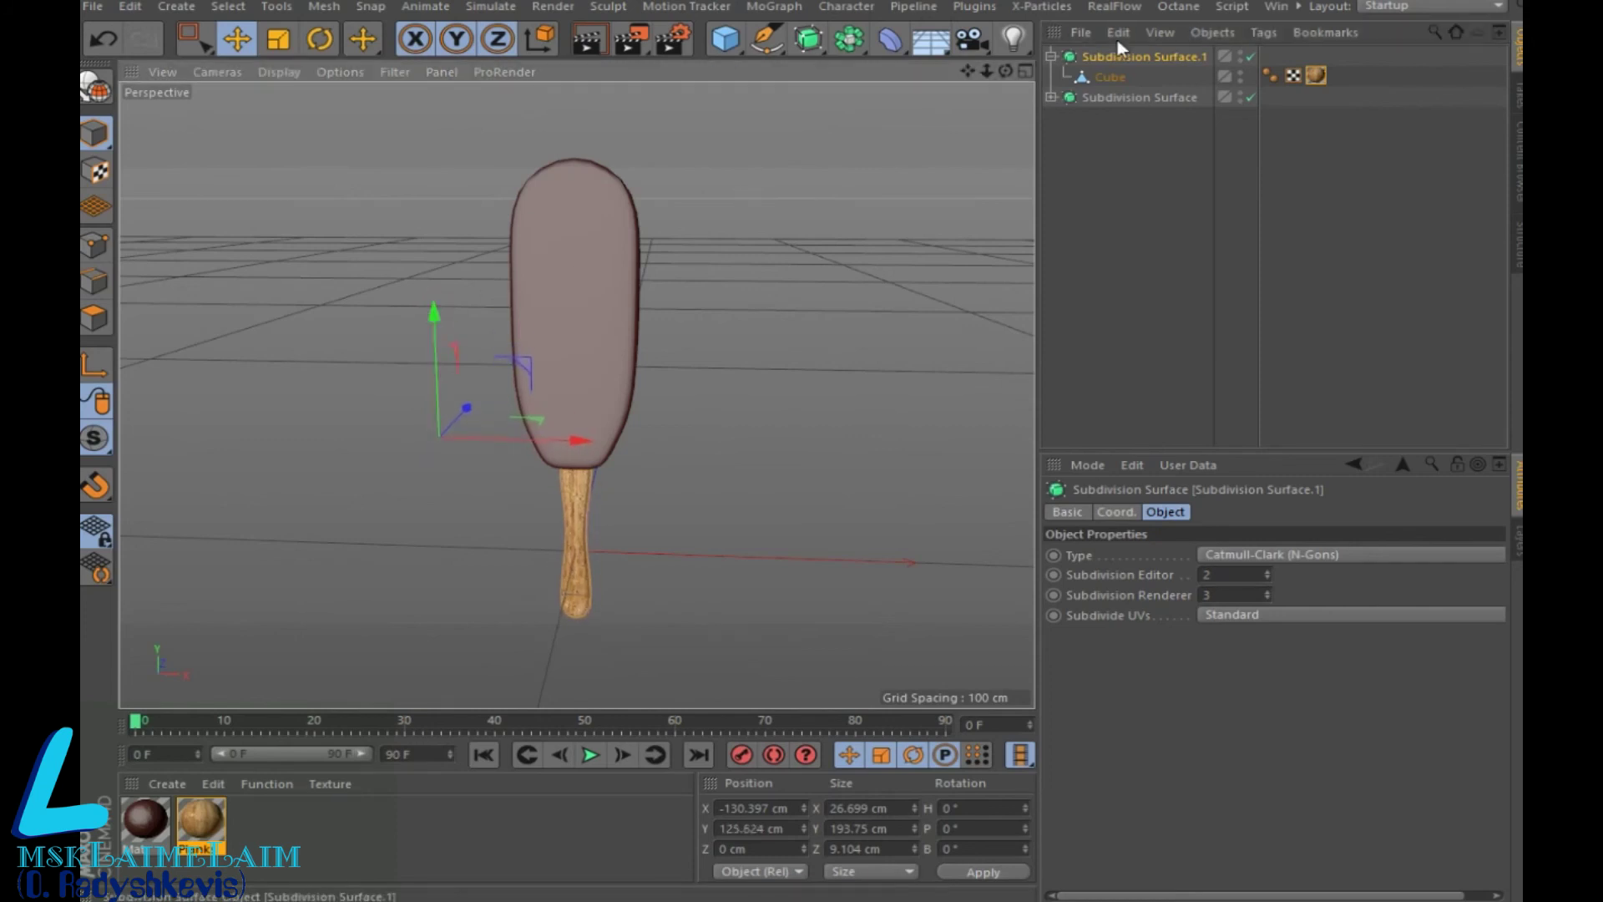
{"action": "mouse_move", "coordinate": [1006, 71]}
{"action": "left_mouse_down"}
{"action": "mouse_move", "coordinate": [968, 91]}
{"action": "mouse_move", "coordinate": [969, 67]}
{"action": "left_mouse_up"}
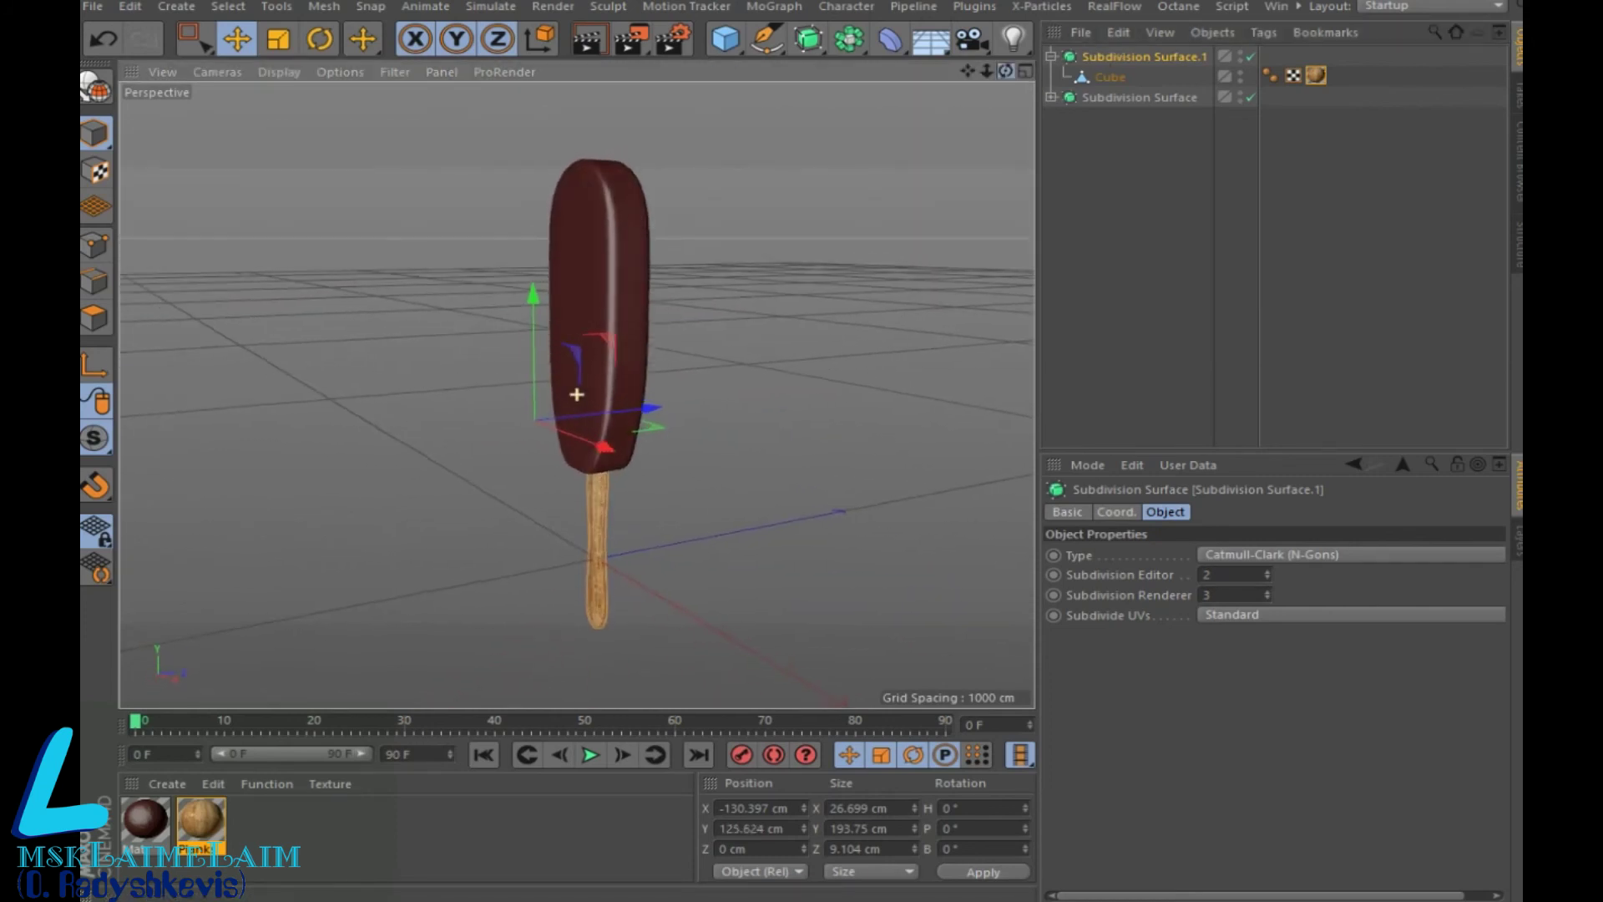
{"action": "left_click_drag", "start_coordinate": [576, 394], "coordinate": [576, 394], "text": "alt"}
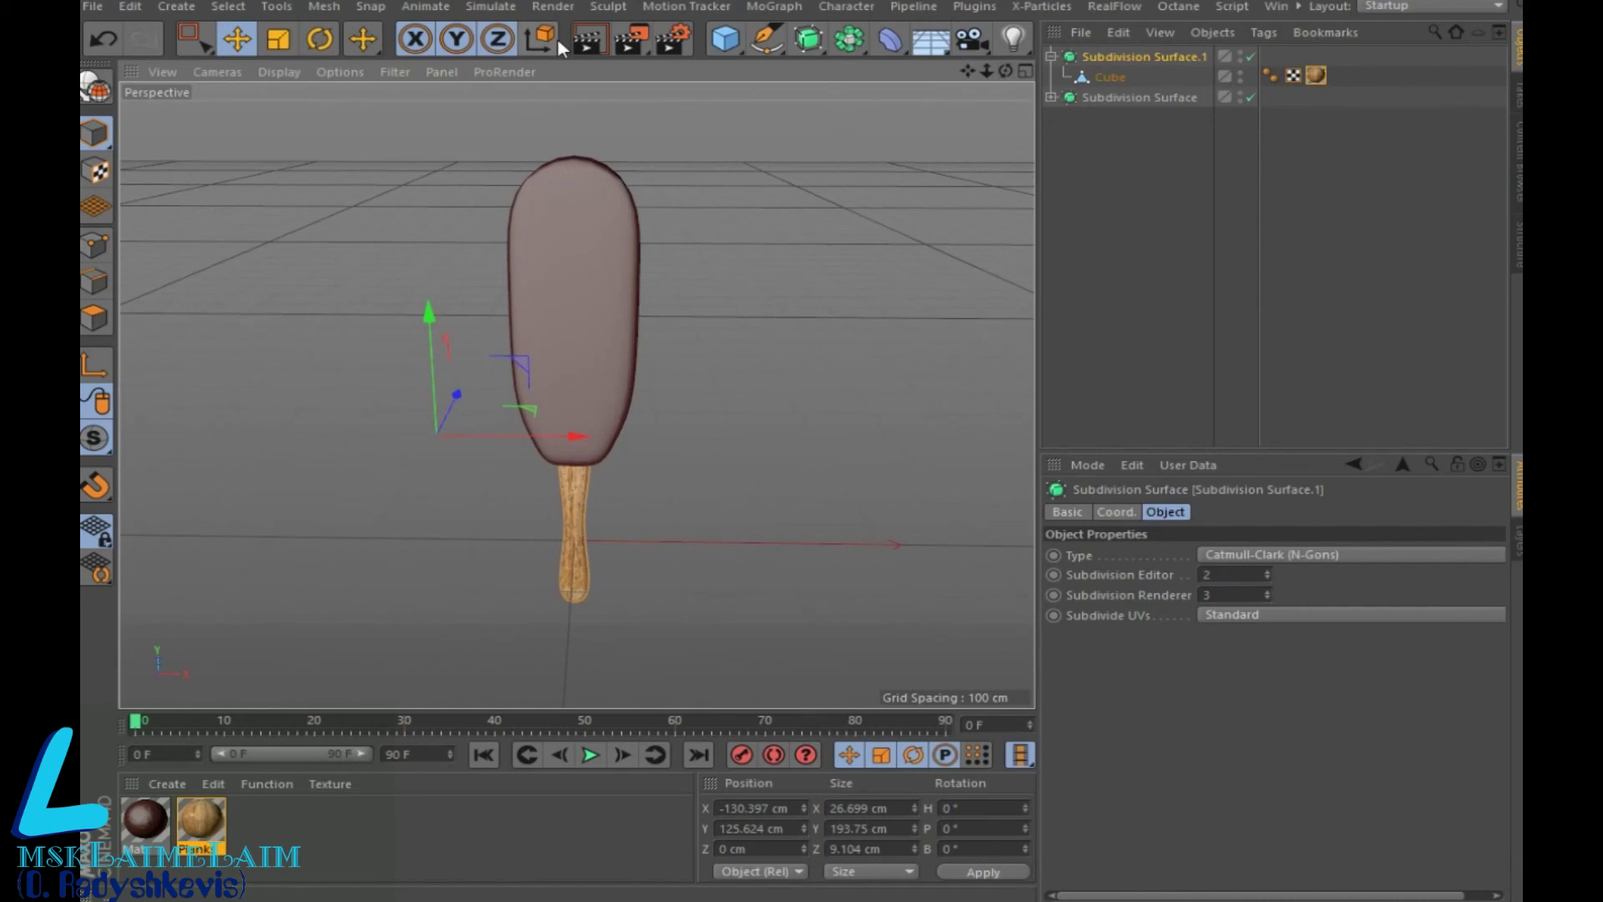
{"action": "left_click", "coordinate": [589, 38]}
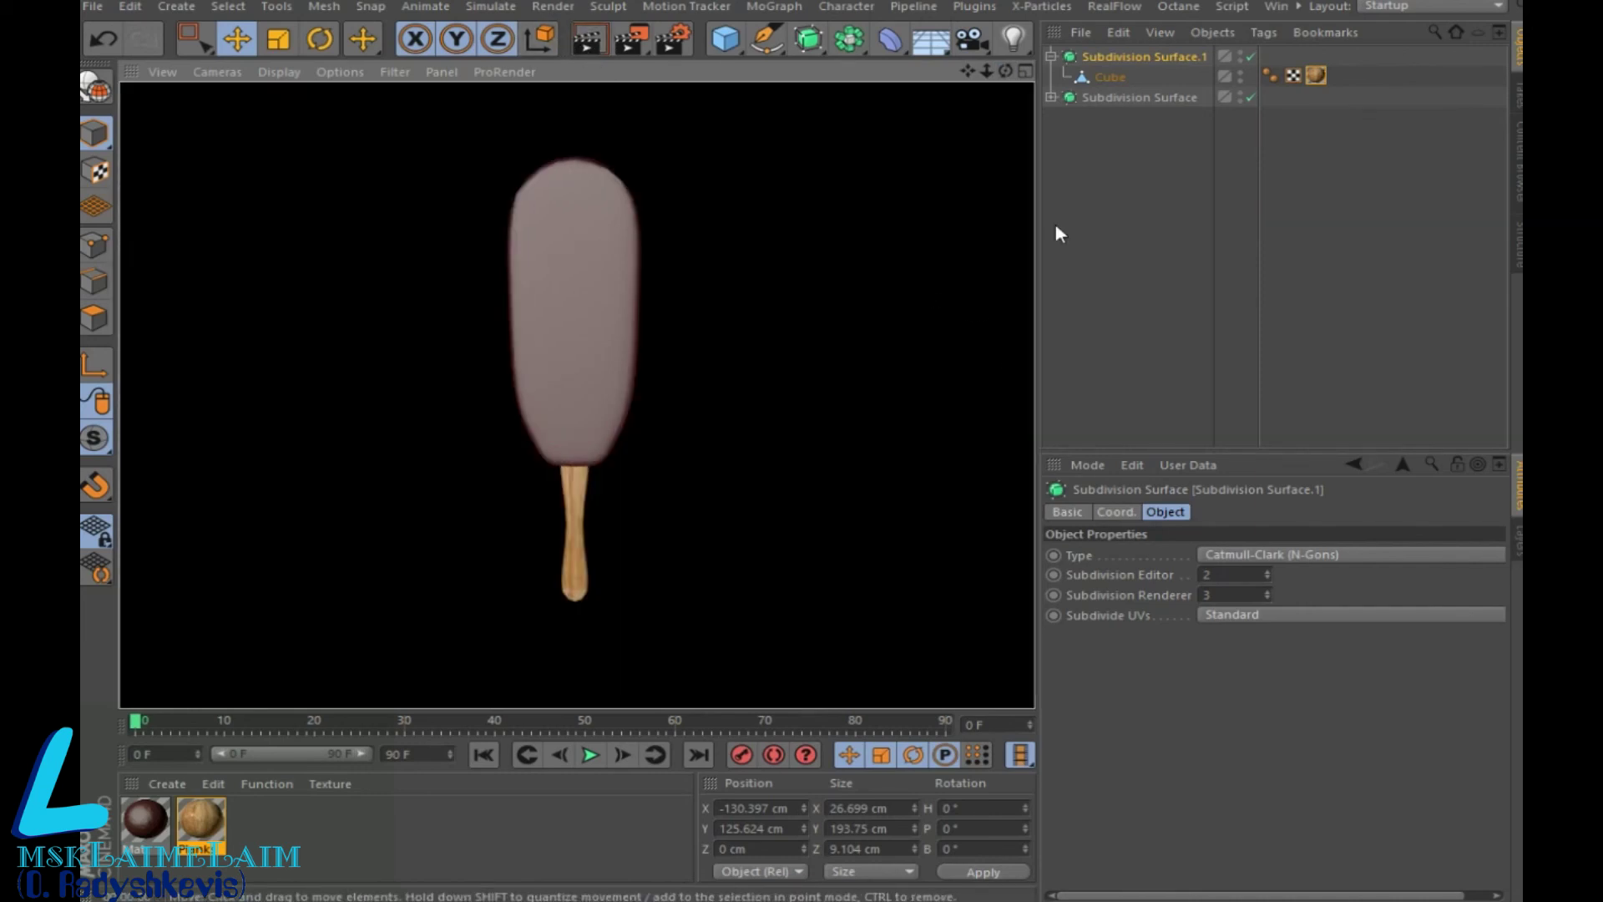